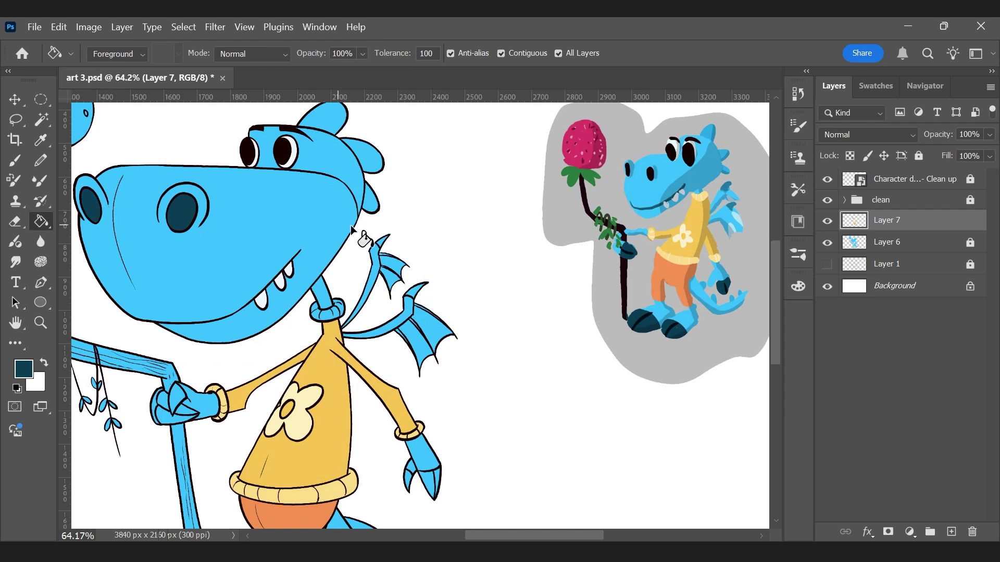
# Step: Sample the light yellow from the sweater's bottom band and fill the dragon's collar with it
pyautogui.moveTo(424, 292); pyautogui.dragTo(408, 300)
pyautogui.press('space')
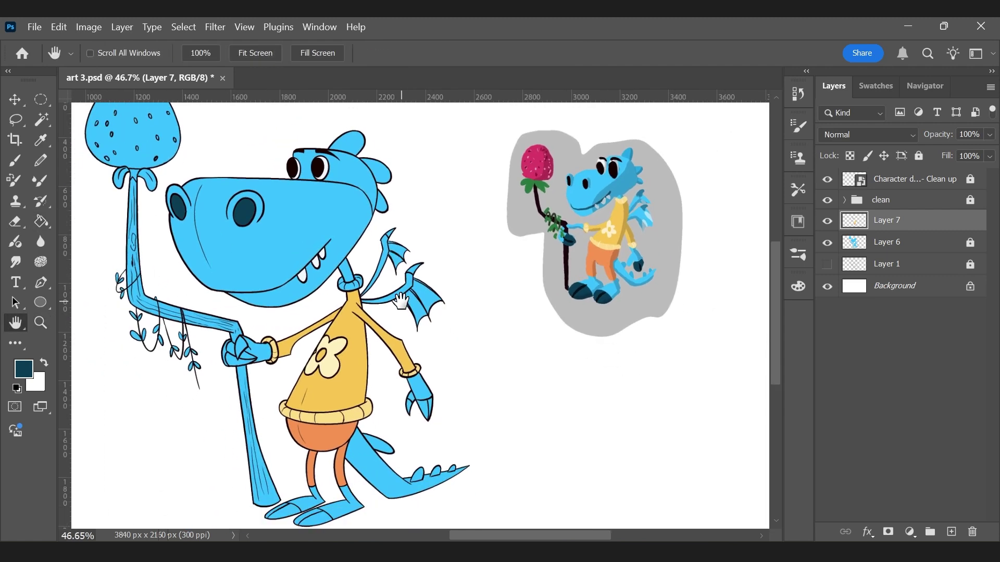
pyautogui.press('i')
pyautogui.click(358, 412)
pyautogui.press('g')
pyautogui.press('z')
pyautogui.moveTo(338, 409); pyautogui.dragTo(452, 349)
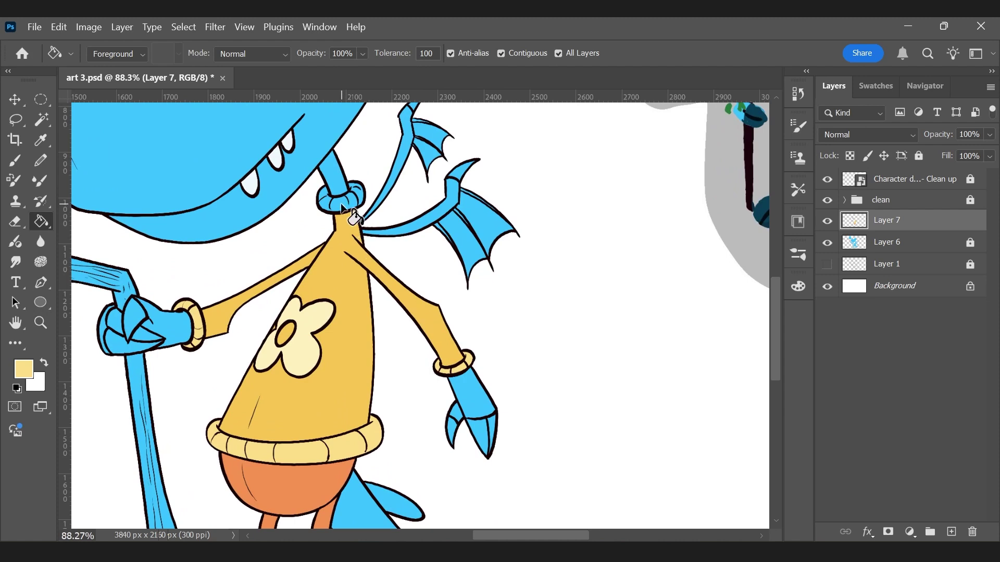
pyautogui.click(358, 199)
pyautogui.scroll(-2, 448, 282)
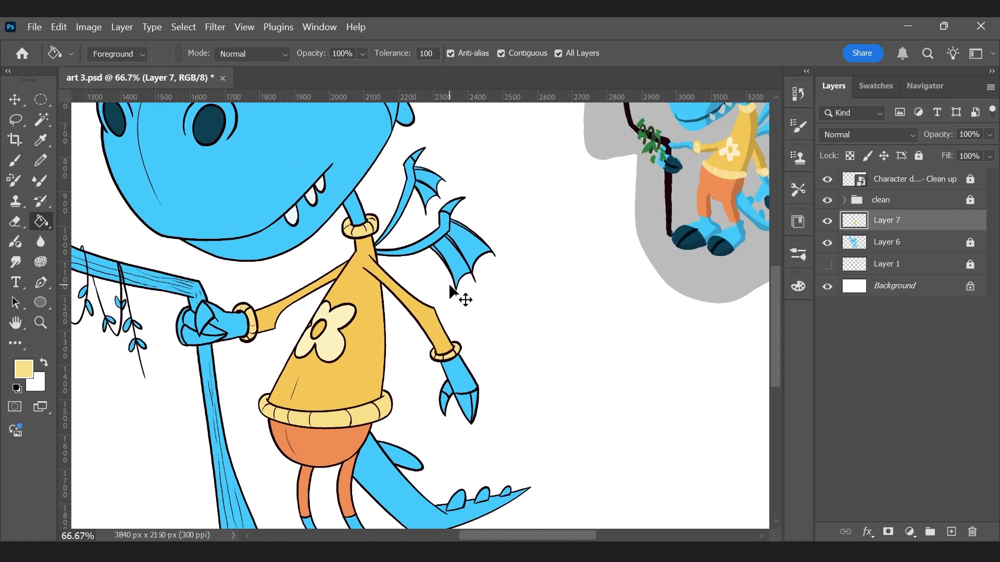
pyautogui.press('z')
pyautogui.moveTo(699, 169); pyautogui.dragTo(732, 206)
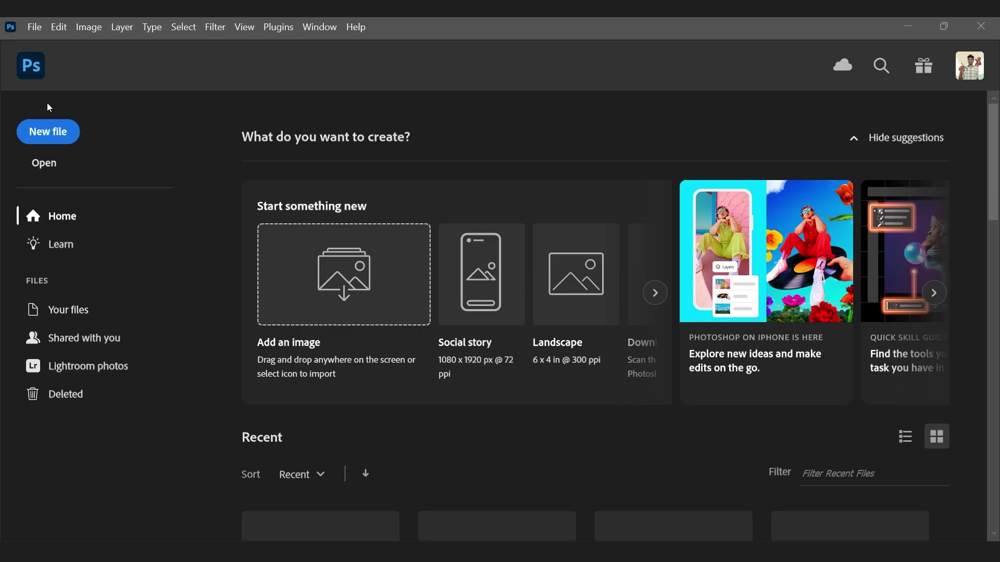
# Step: Begin a new document and browse the Photo, Print and Art & Illustration presets before returning to the recent presets
pyautogui.hotkey('ctrl', 'n')
pyautogui.moveTo(302, 215); pyautogui.dragTo(255, 39)
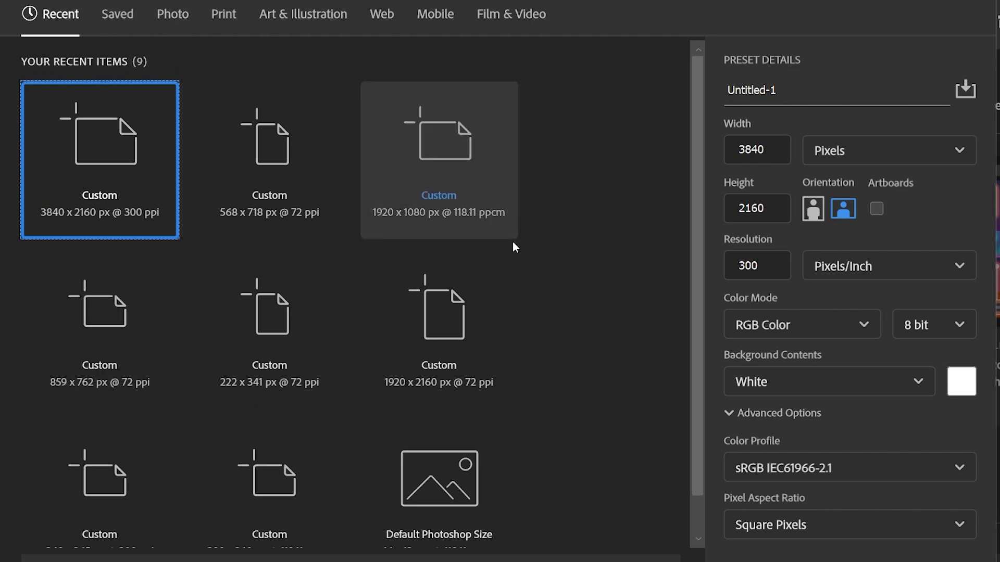
pyautogui.click(166, 20)
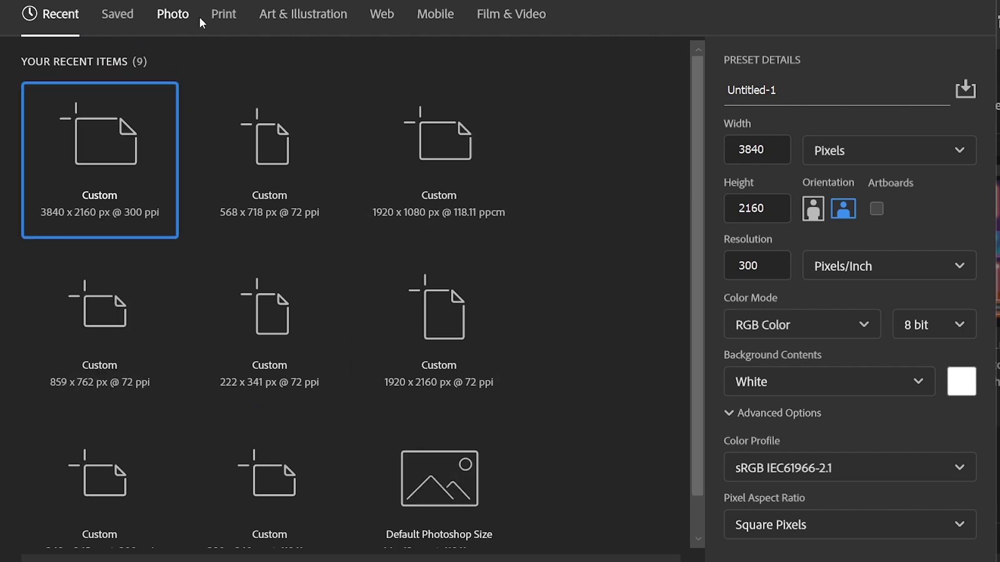
pyautogui.click(222, 17)
pyautogui.click(311, 17)
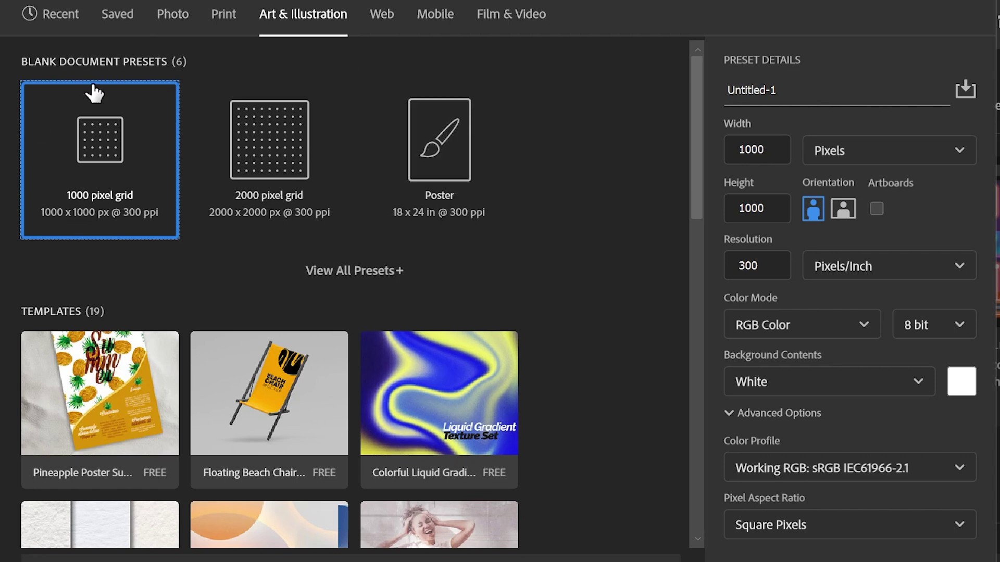
pyautogui.click(32, 12)
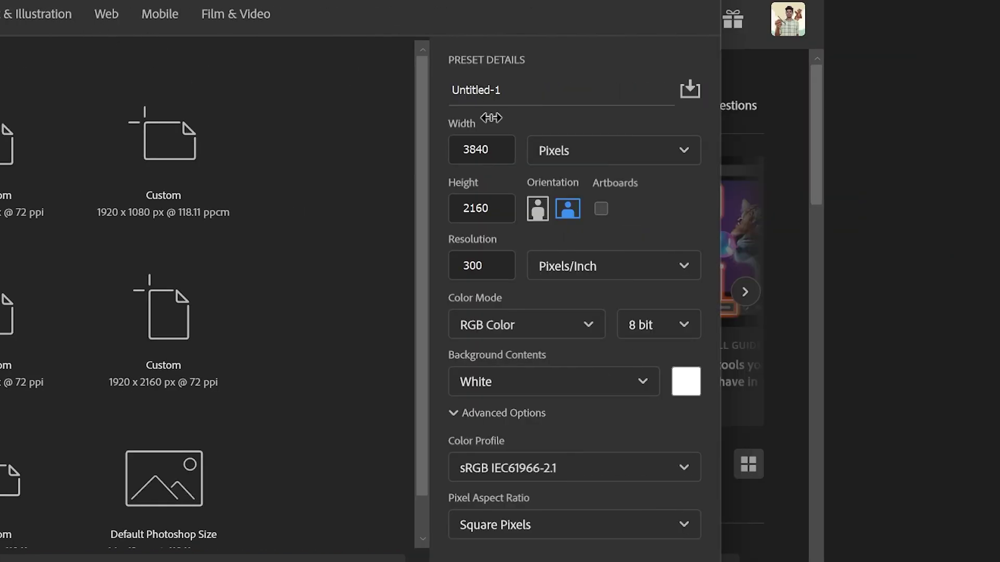
# Step: Use 3840 × 2160 pixels at 300 pixels/inch for the new document and name it Art
pyautogui.click(497, 145)
pyautogui.click(495, 208)
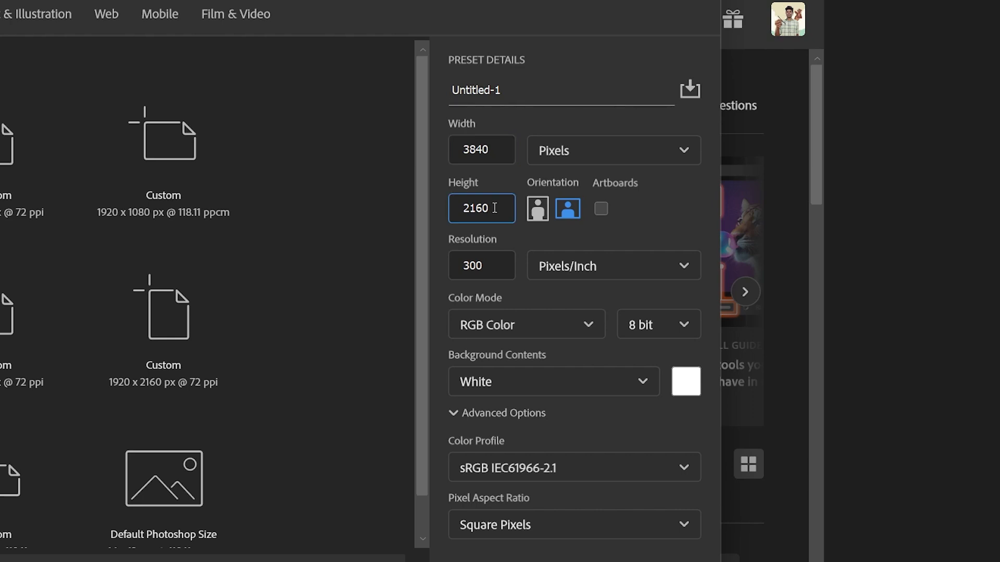
pyautogui.click(486, 264)
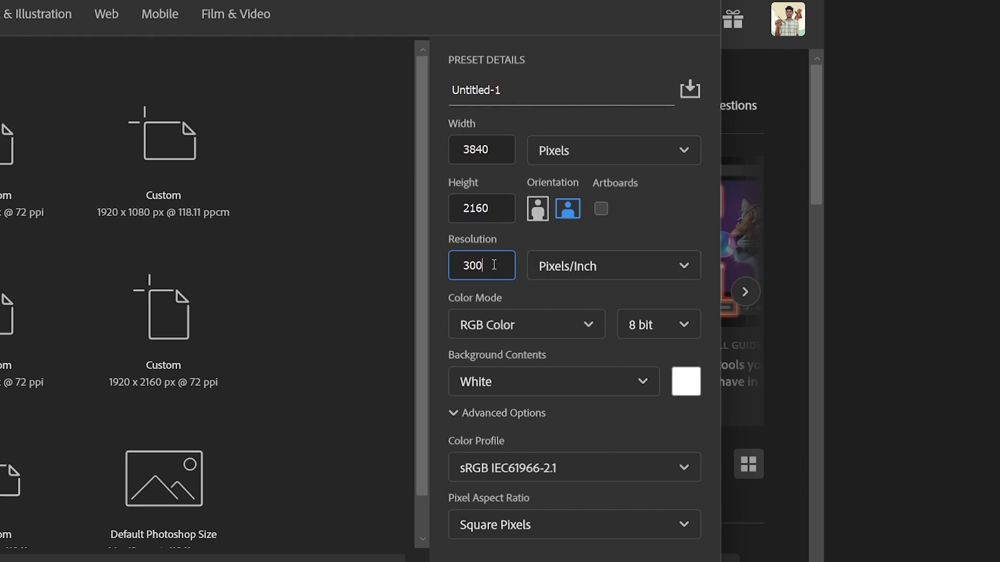
pyautogui.click(475, 98)
pyautogui.click(478, 98)
pyautogui.moveTo(518, 96); pyautogui.dragTo(428, 98)
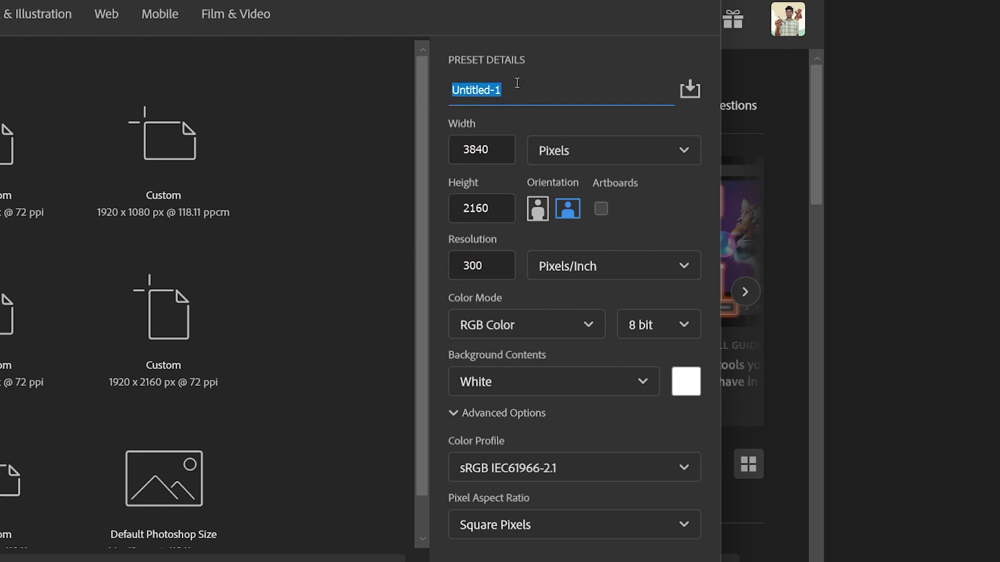
pyautogui.write('Art')
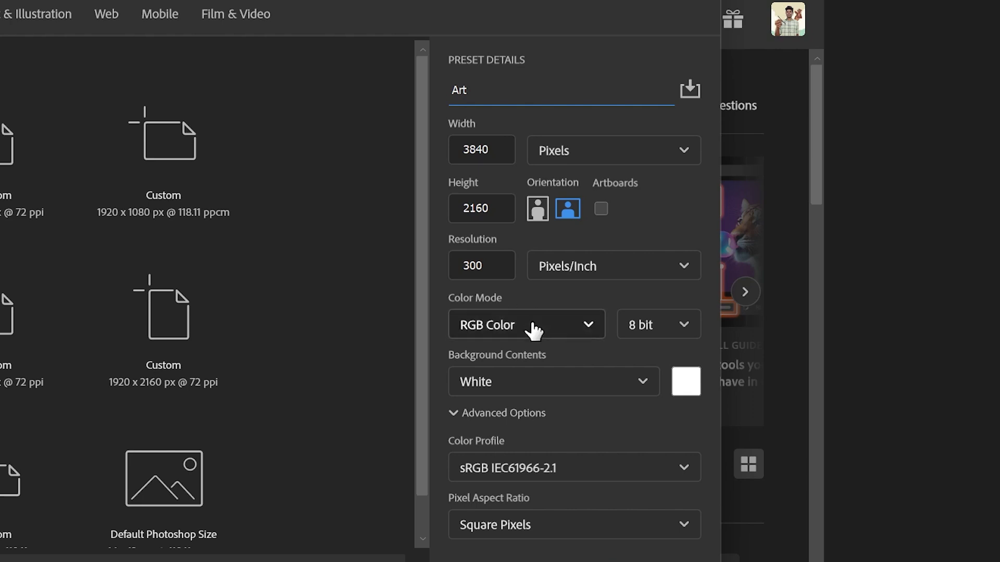
# Step: Review the color mode options, keep RGB Color, and create the document
pyautogui.click(509, 326)
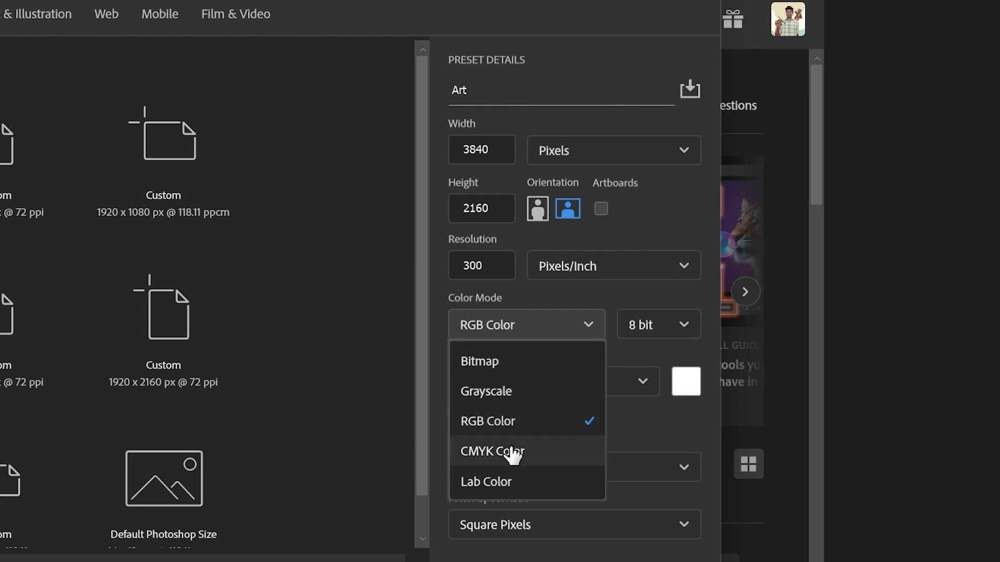
pyautogui.click(515, 333)
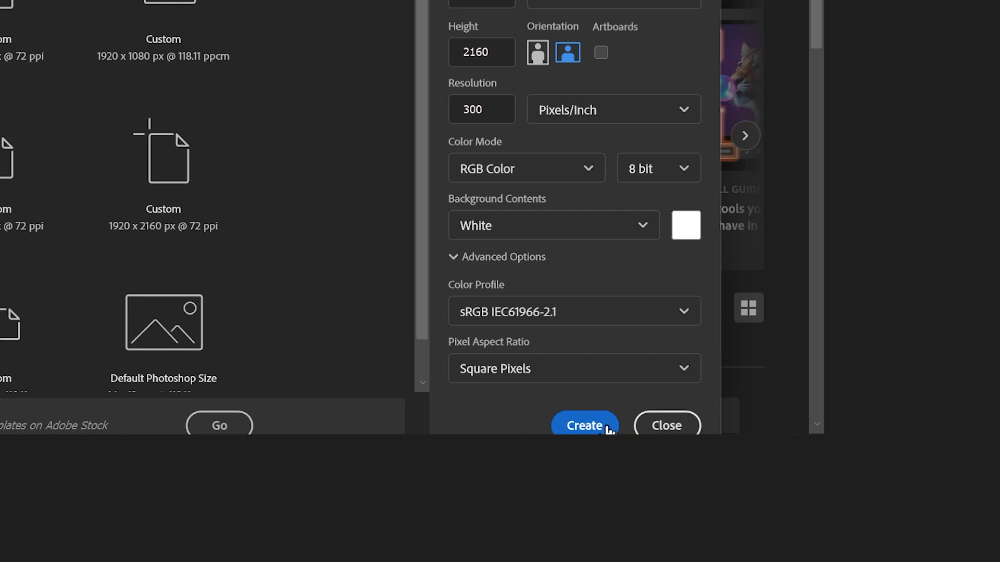
pyautogui.click(607, 427)
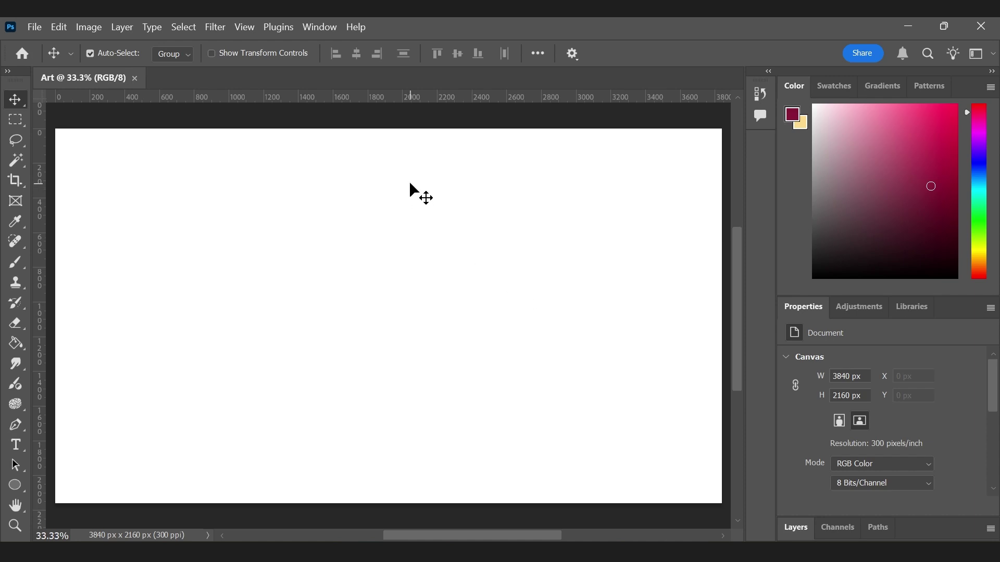
# Step: Switch to the Painting workspace
pyautogui.click(312, 26)
pyautogui.moveTo(393, 51)
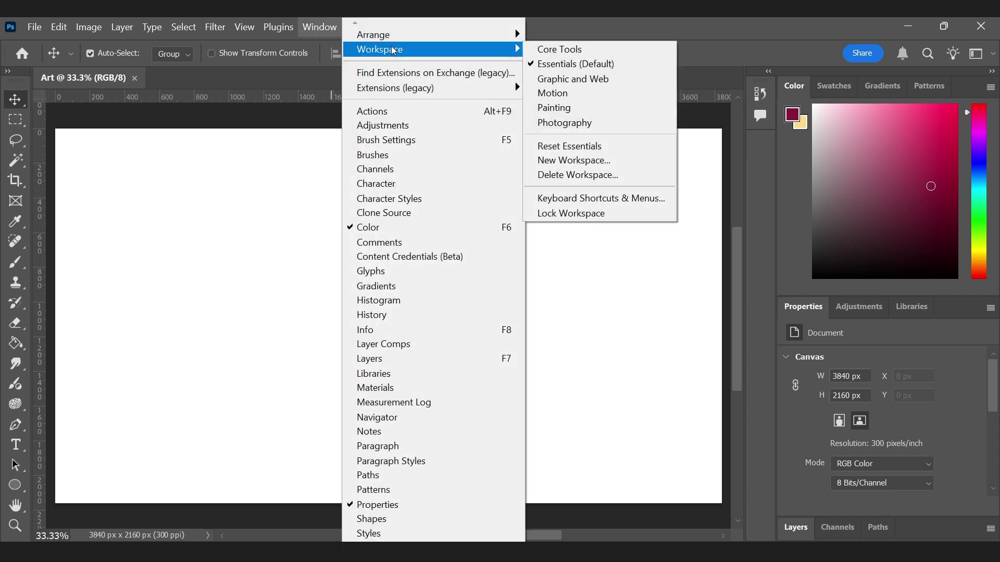
pyautogui.click(577, 110)
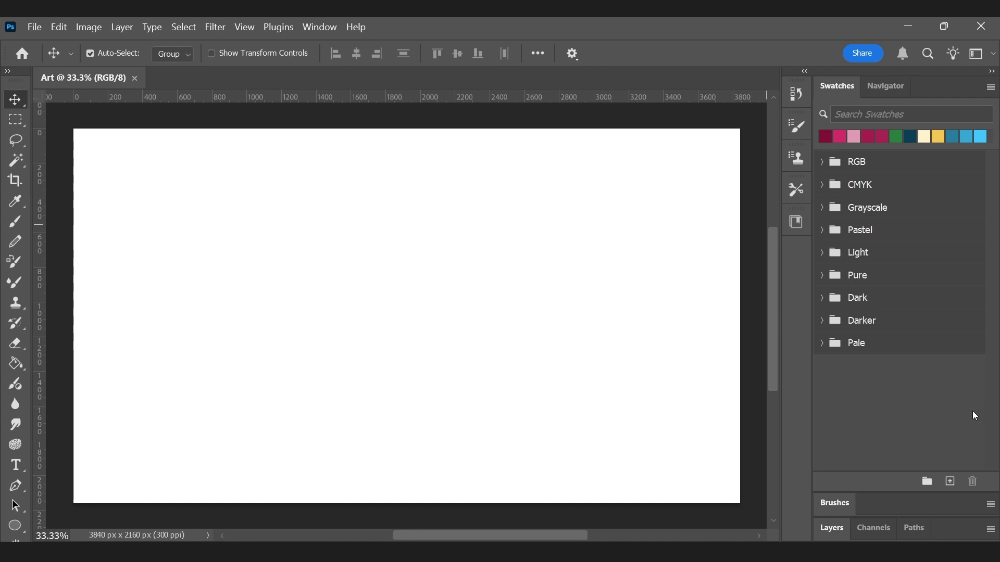
# Step: Toggle the toolbar, the icon dock and the main panel dock between expanded and collapsed layouts, restoring each one
pyautogui.click(7, 73)
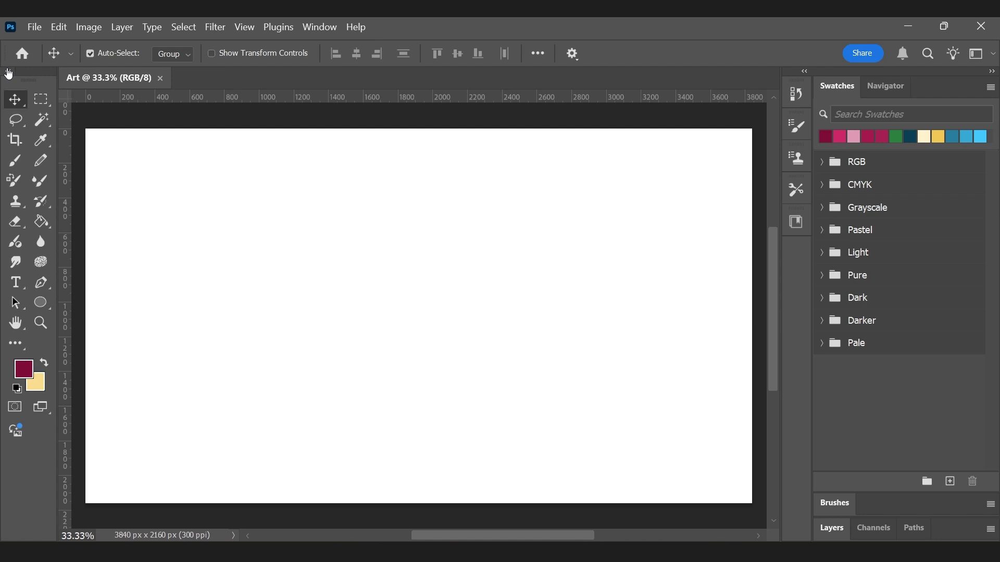
pyautogui.click(8, 74)
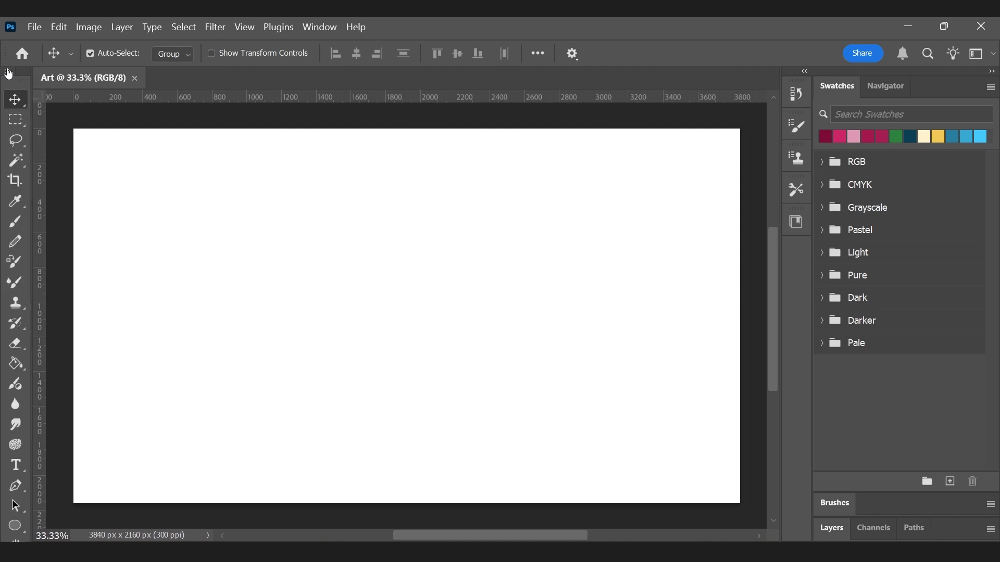
pyautogui.click(806, 72)
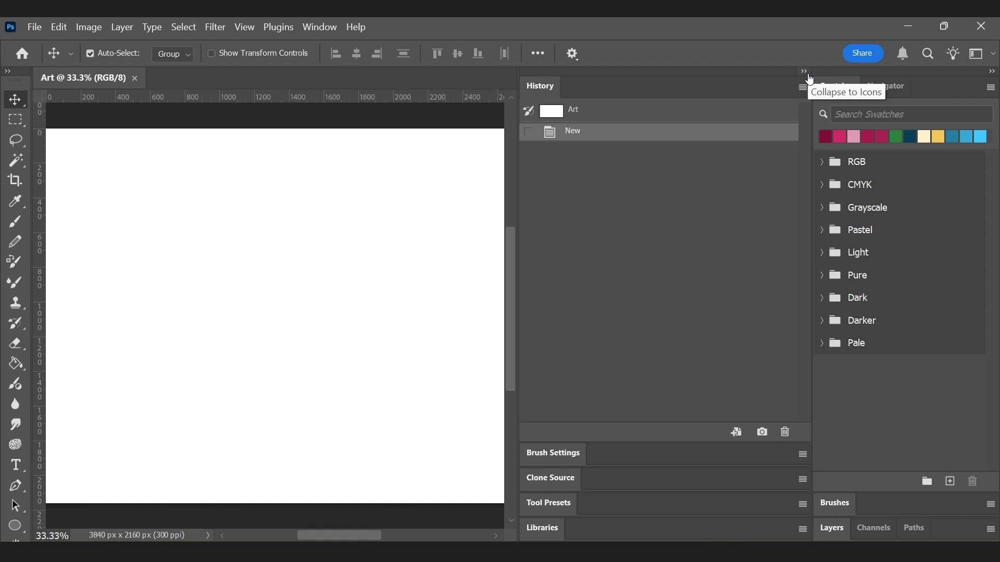
pyautogui.click(806, 73)
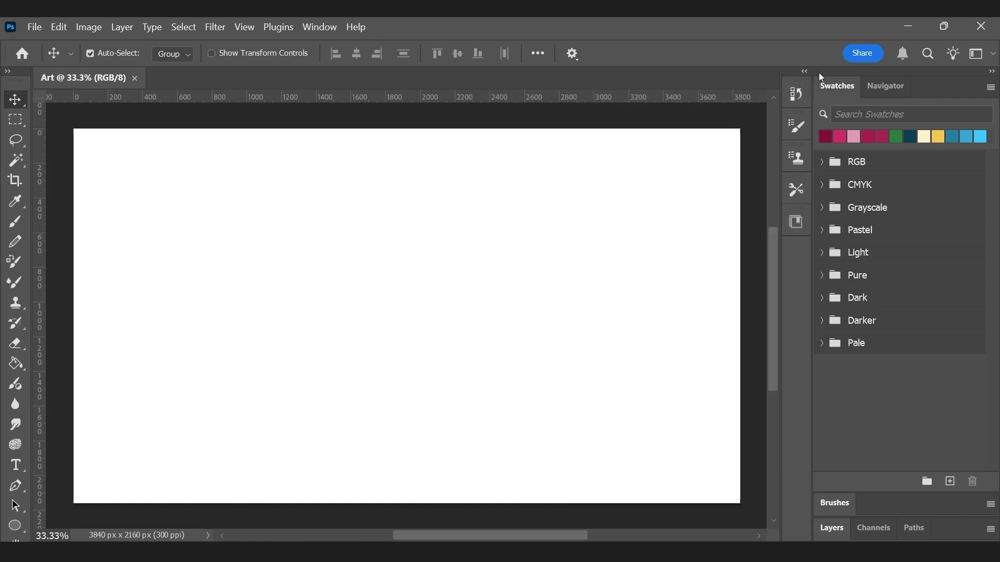
pyautogui.click(993, 72)
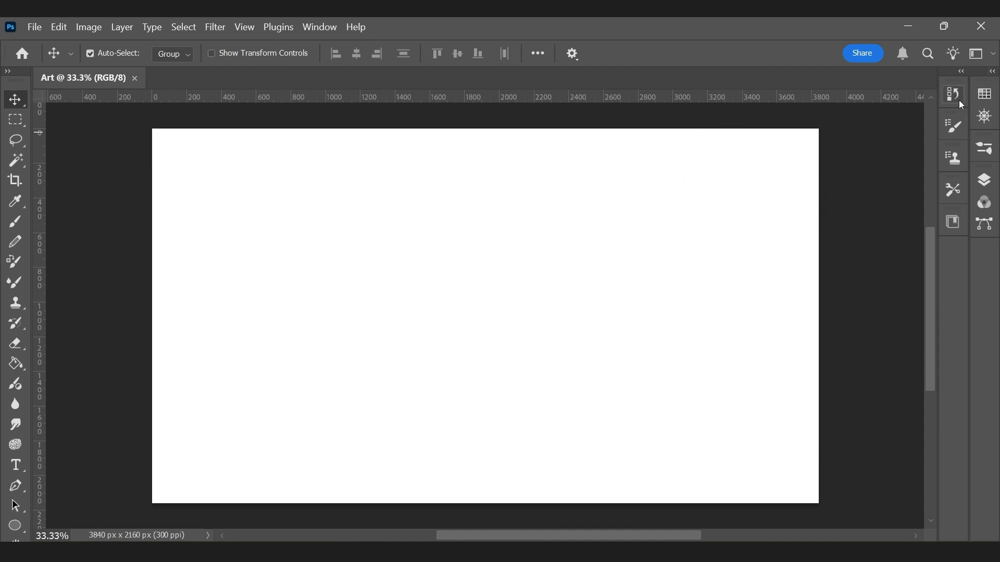
pyautogui.click(990, 70)
# Step: Dock the Brushes panel as an icon below the Libraries icon, and test opening and collapsing it
pyautogui.moveTo(841, 508)
pyautogui.mouseDown()
pyautogui.moveTo(839, 423)
pyautogui.moveTo(814, 378)
pyautogui.moveTo(382, 316)
pyautogui.moveTo(799, 244)
pyautogui.moveTo(834, 256)
pyautogui.moveTo(797, 401)
pyautogui.moveTo(774, 321)
pyautogui.moveTo(801, 259)
pyautogui.mouseUp()
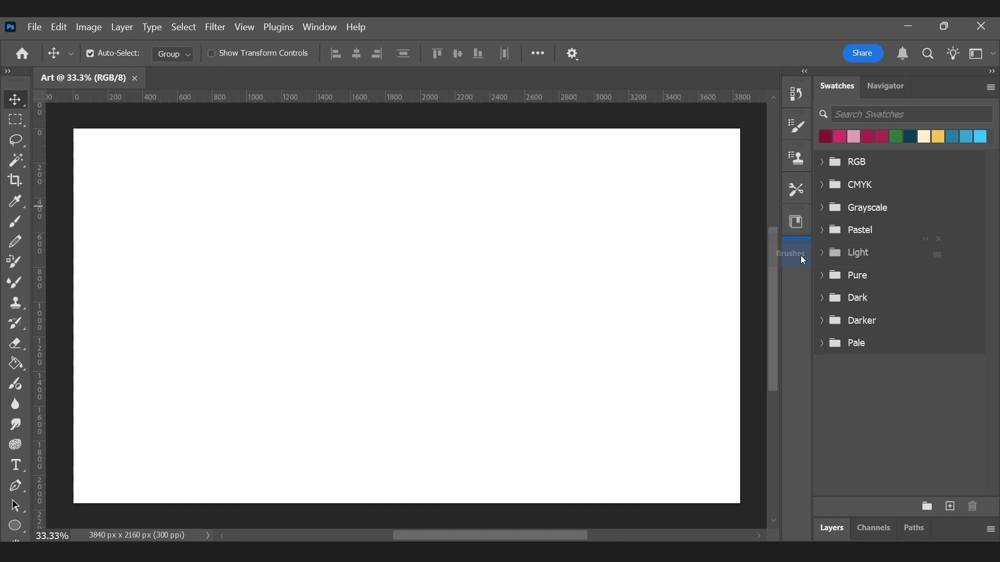
pyautogui.moveTo(800, 256); pyautogui.dragTo(802, 259)
pyautogui.click(798, 255)
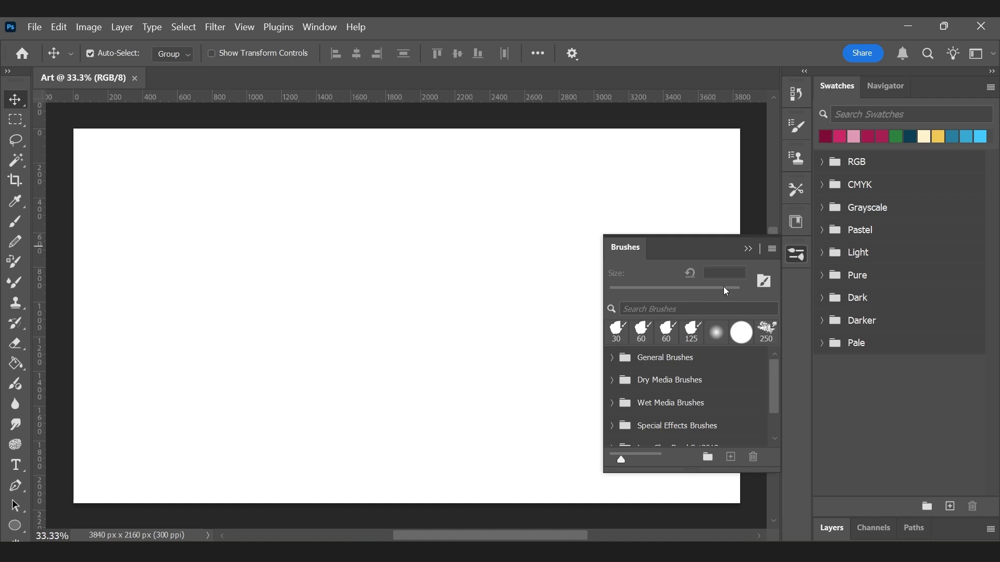
pyautogui.click(747, 250)
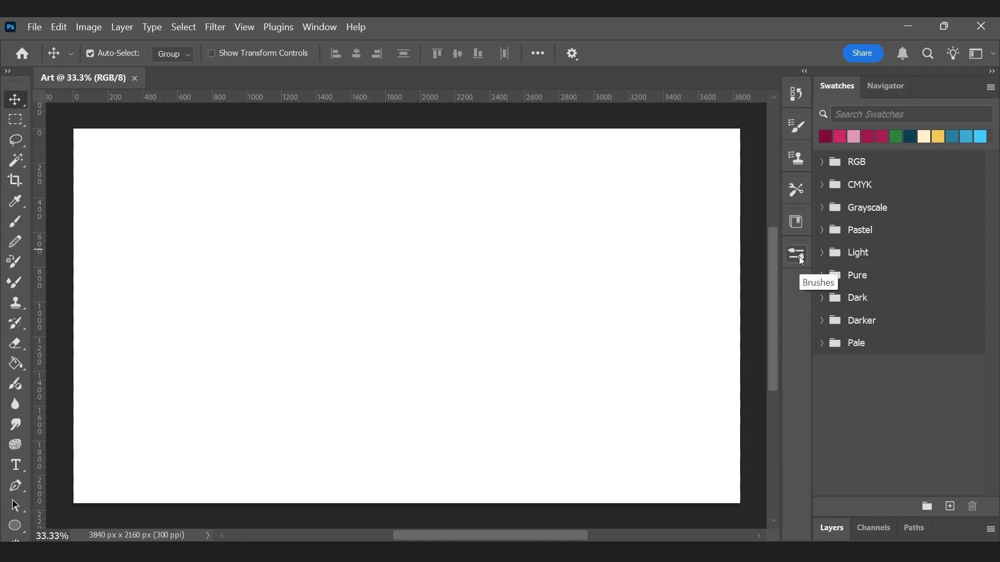
pyautogui.click(800, 257)
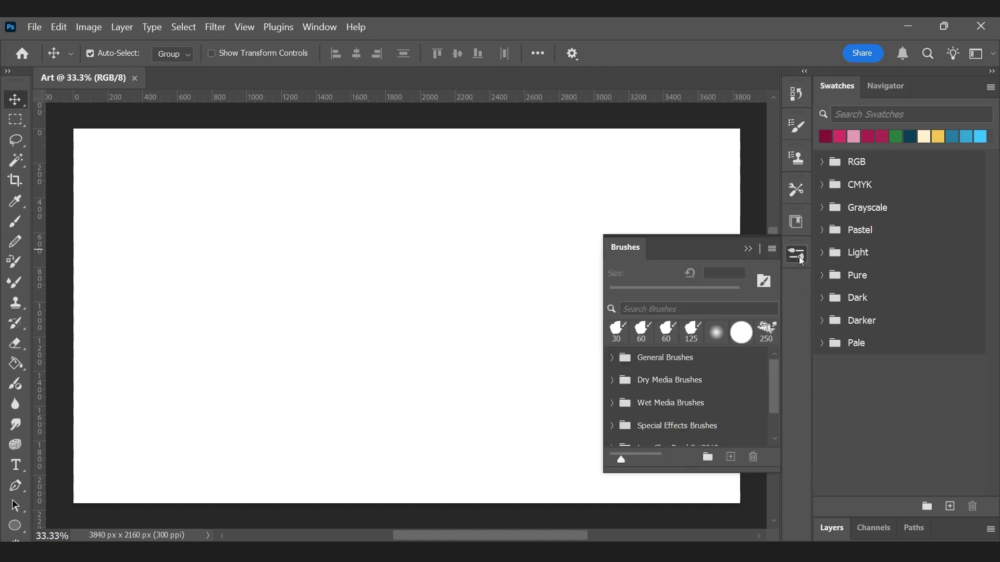
pyautogui.click(753, 250)
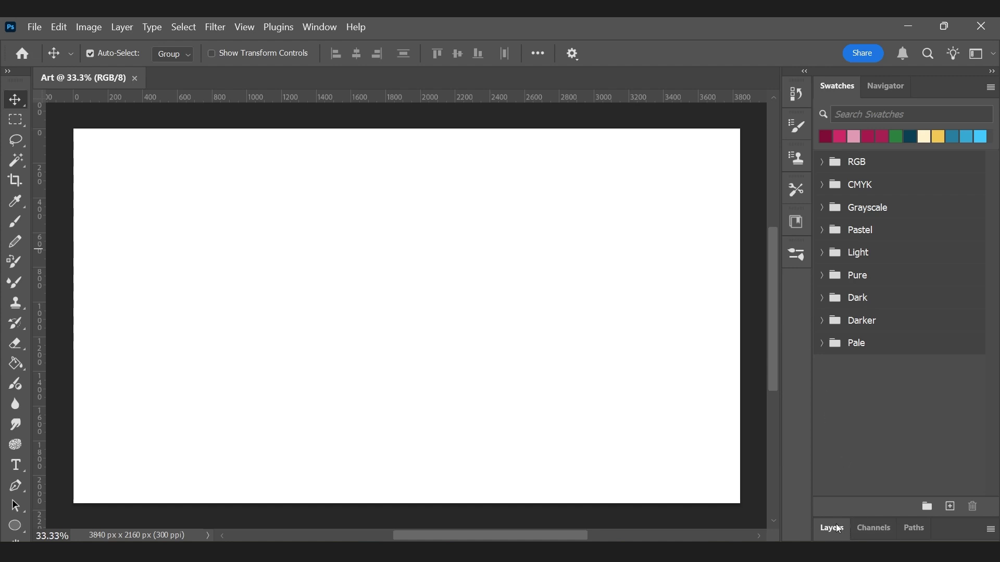
# Step: Move the Layers panel to first place in the Swatches and Navigator group, and close the Channels and Paths group
pyautogui.moveTo(836, 529)
pyautogui.moveTo(837, 529); pyautogui.dragTo(906, 92)
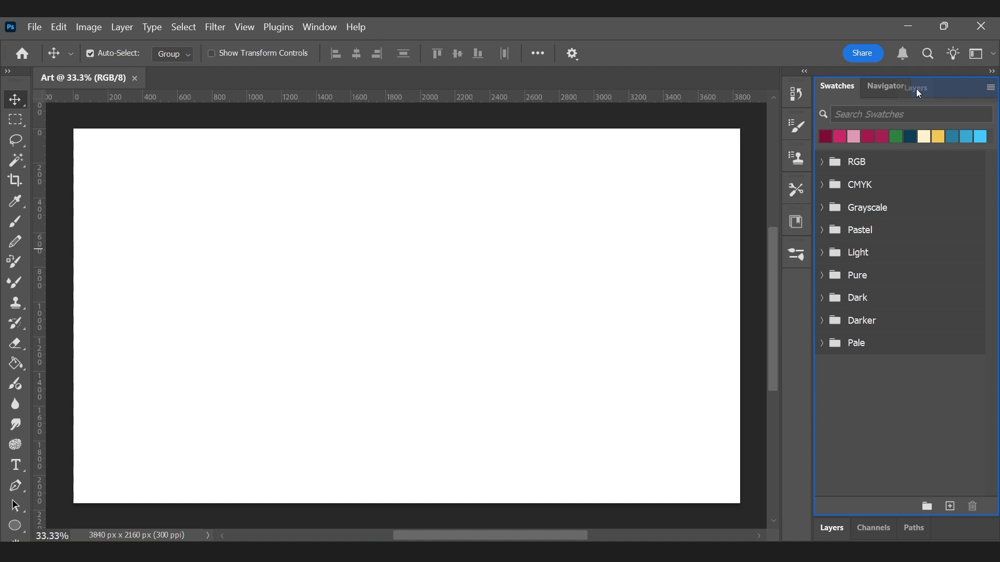
pyautogui.click(916, 87)
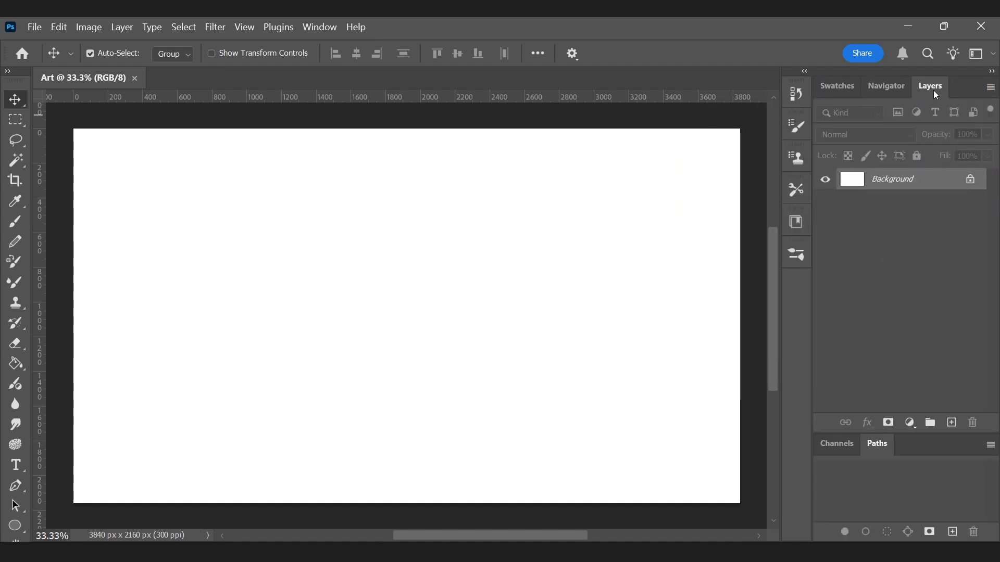
pyautogui.moveTo(932, 94); pyautogui.dragTo(831, 91)
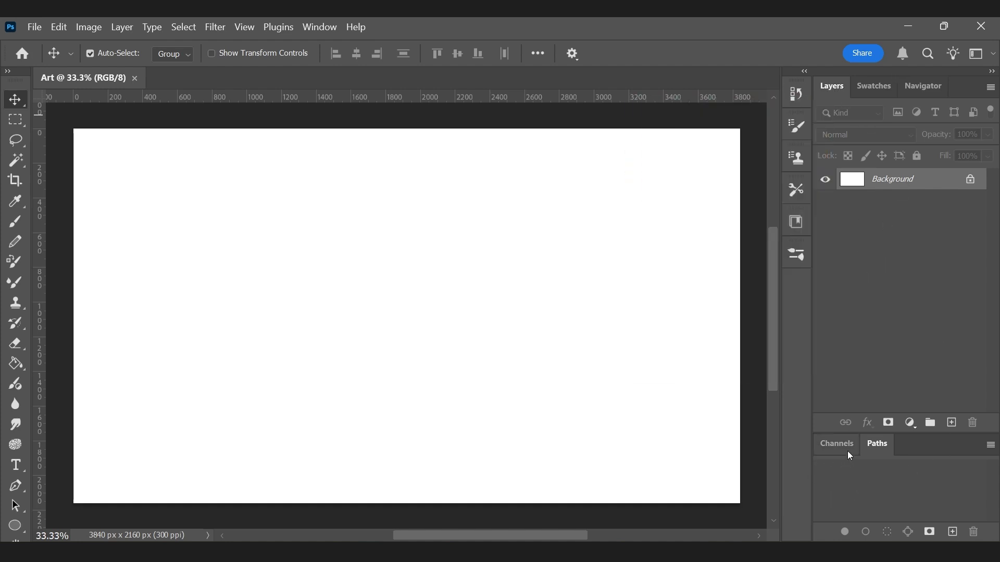
pyautogui.click(990, 447)
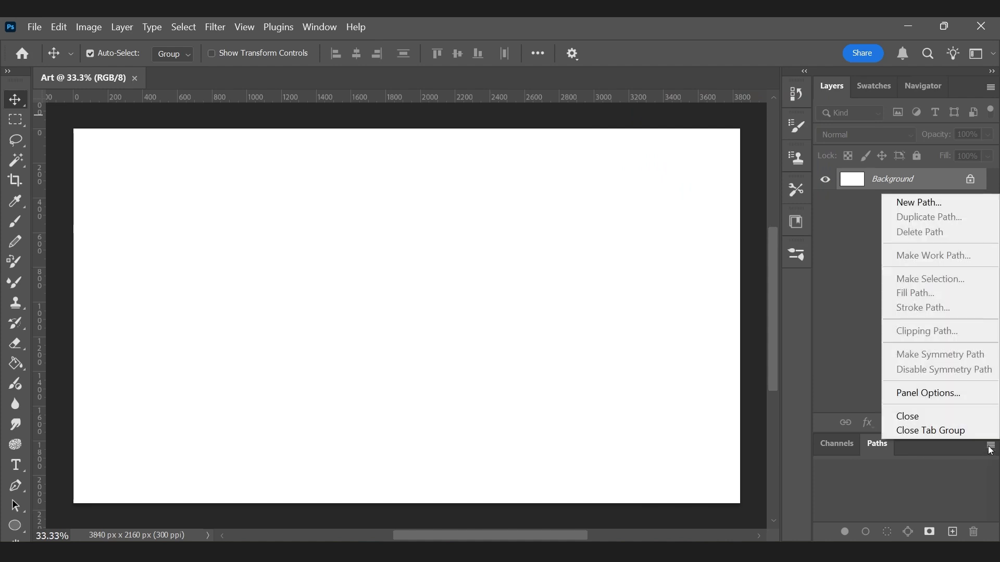
pyautogui.click(955, 436)
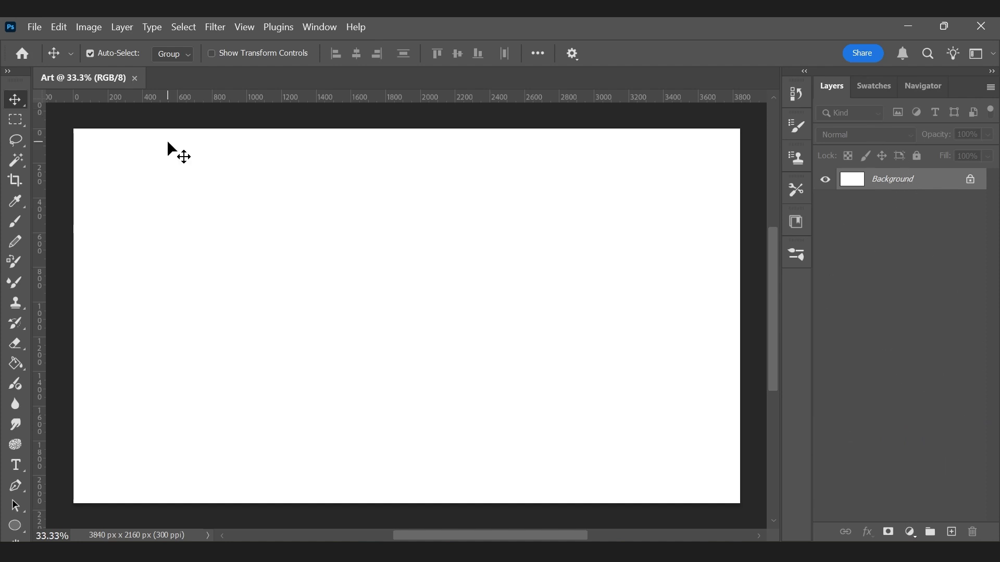
# Step: Undock the toolbar, the Layers panel and the Brushes icon so they float over the canvas
pyautogui.moveTo(18, 81); pyautogui.dragTo(190, 134)
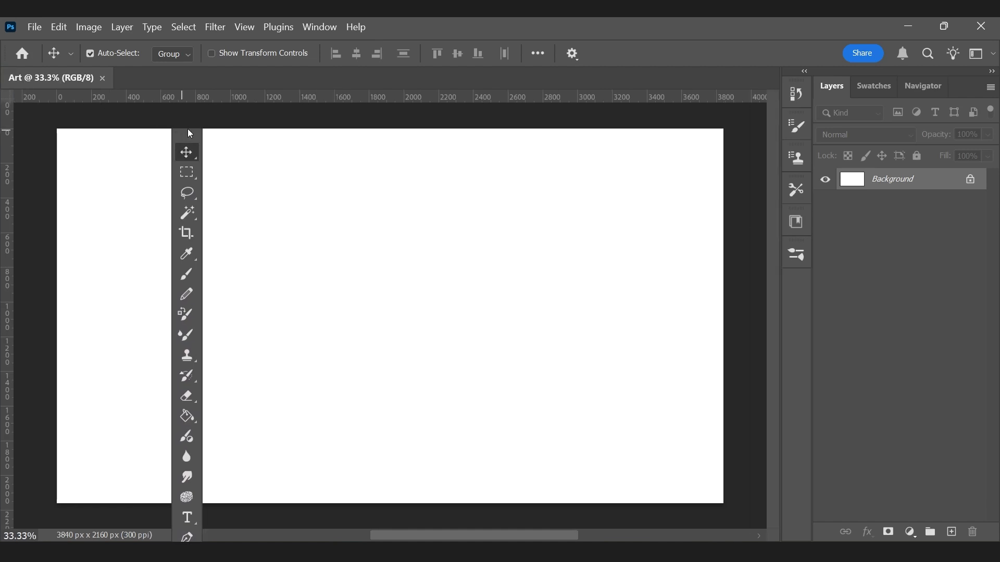
pyautogui.moveTo(839, 95); pyautogui.dragTo(374, 221)
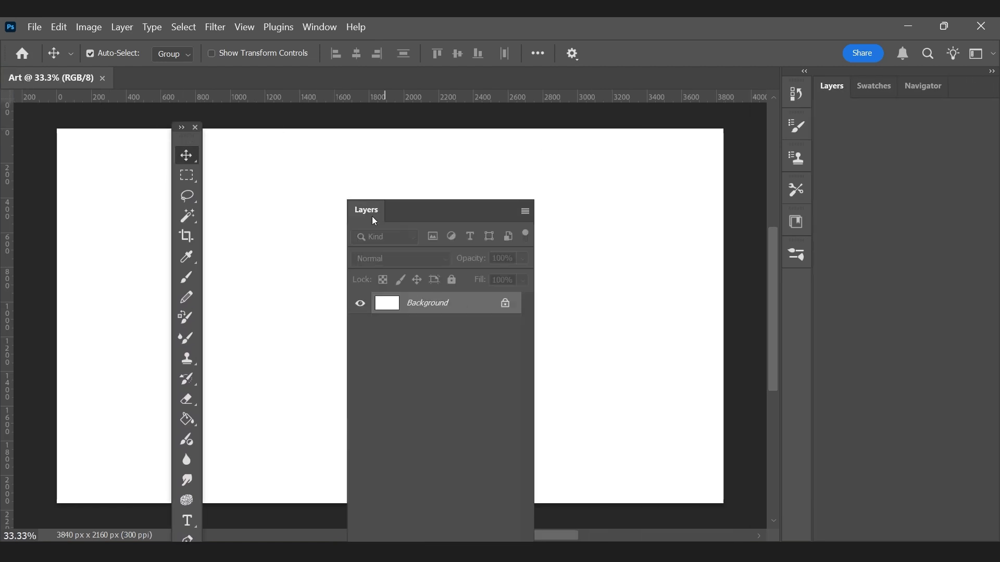
pyautogui.moveTo(800, 255); pyautogui.dragTo(604, 214)
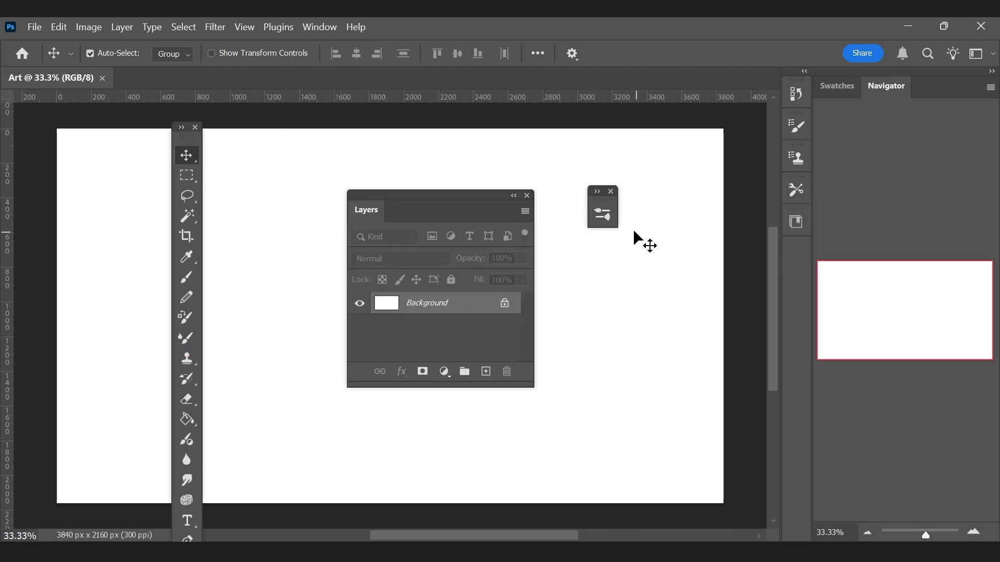
# Step: Expand the floating Brushes panel, and reset the Painting workspace to its default layout
pyautogui.click(596, 196)
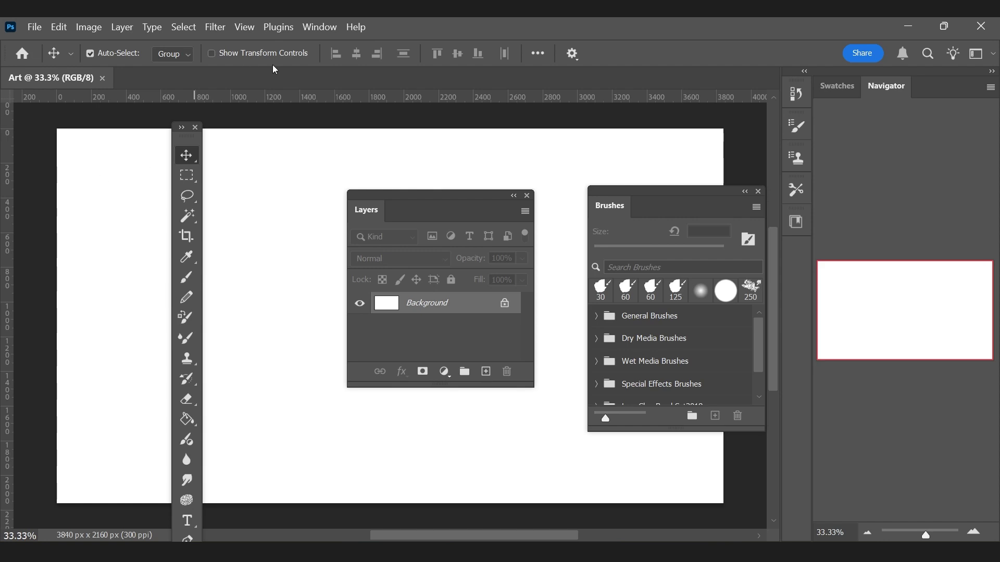
pyautogui.click(316, 32)
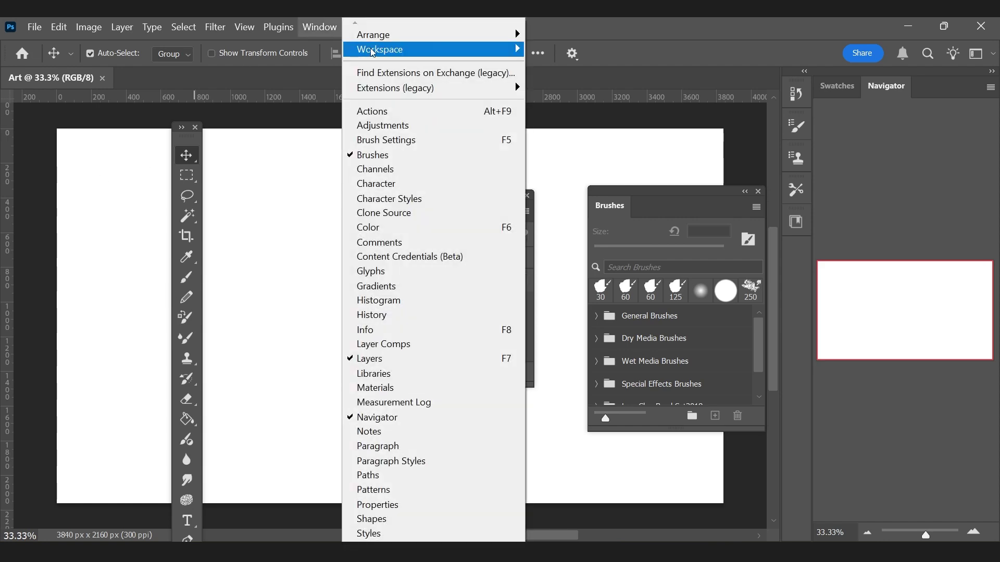
pyautogui.moveTo(373, 52)
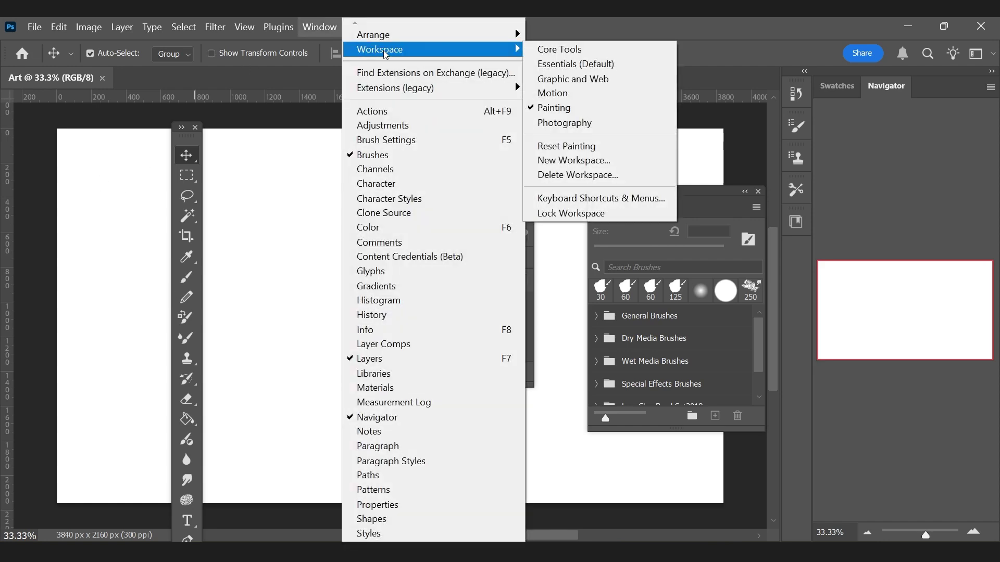
pyautogui.click(571, 148)
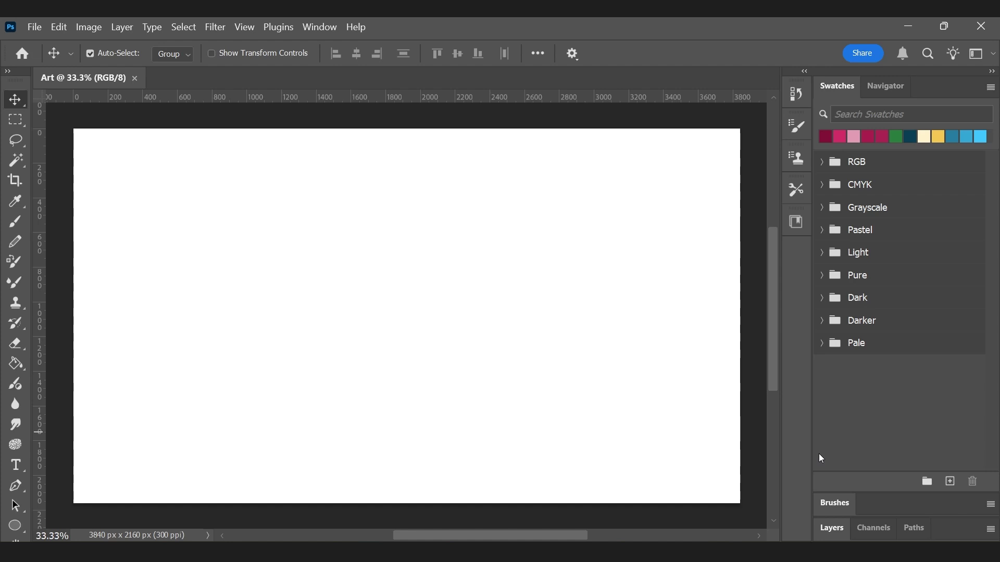
# Step: Dock Brushes as an icon below Libraries, move Layers to first place beside Swatches and Navigator, and close the Channels and Paths group
pyautogui.moveTo(843, 504); pyautogui.dragTo(792, 258)
pyautogui.moveTo(831, 528); pyautogui.dragTo(832, 86)
pyautogui.moveTo(928, 89); pyautogui.dragTo(832, 87)
pyautogui.click(991, 445)
pyautogui.click(963, 428)
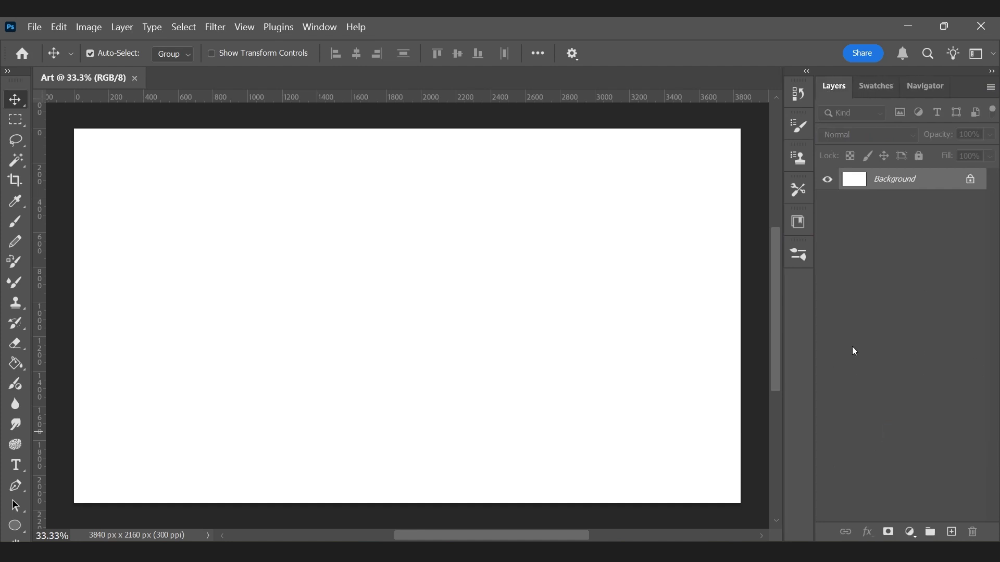
# Step: Show the Color panel, dock it as an icon below Brushes, and bring the Layers panel back to the front
pyautogui.click(333, 35)
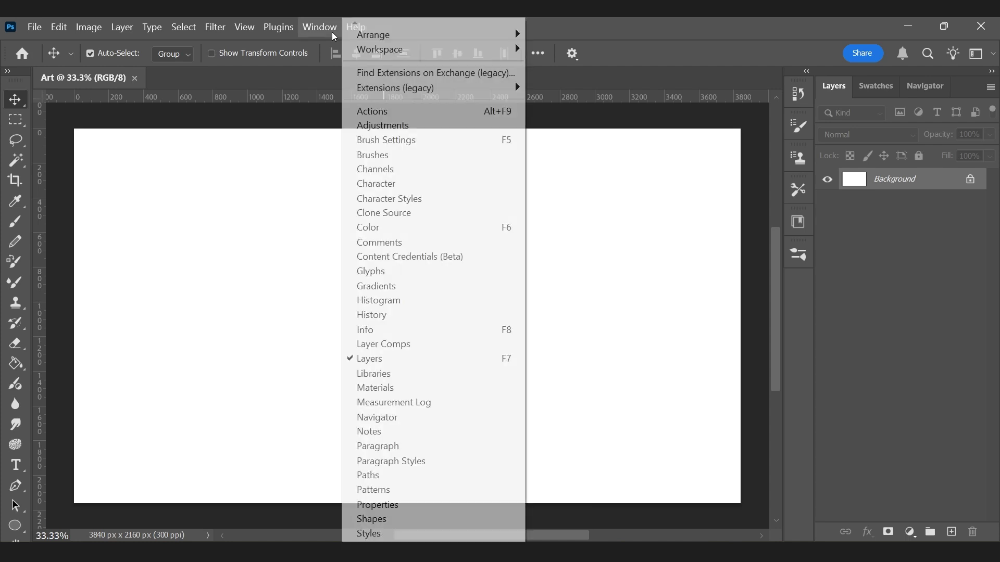
pyautogui.click(391, 229)
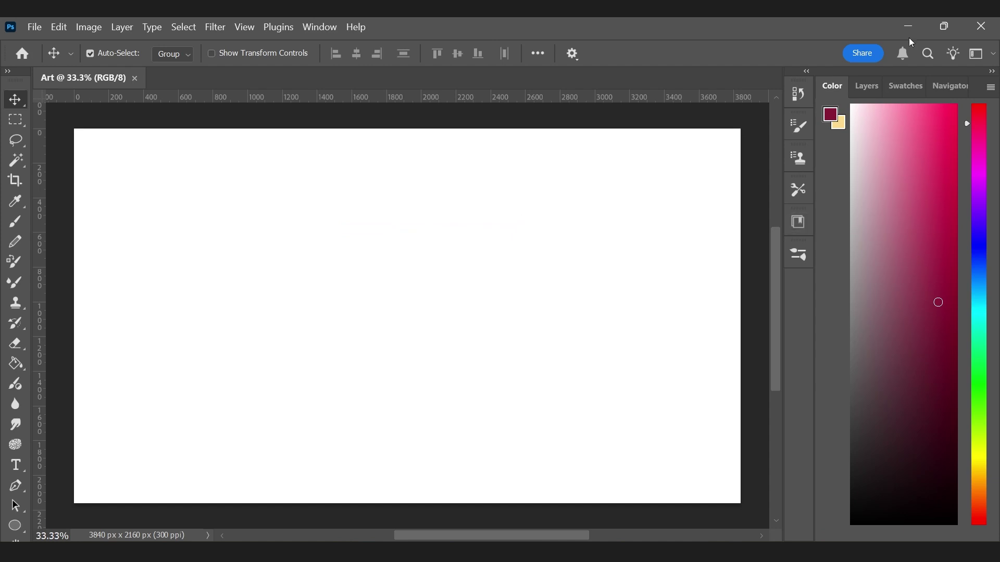
pyautogui.moveTo(832, 86); pyautogui.dragTo(798, 286)
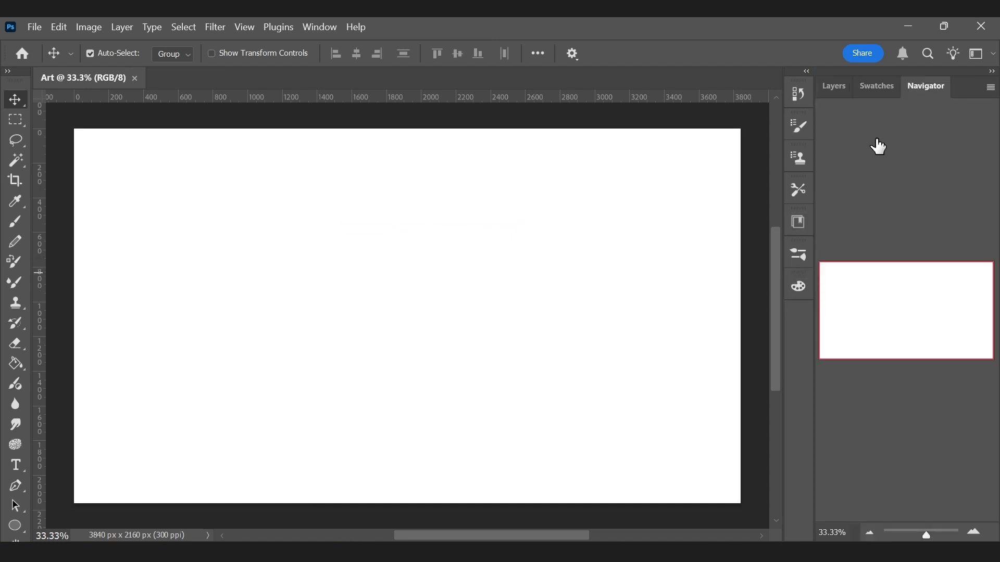
pyautogui.click(843, 94)
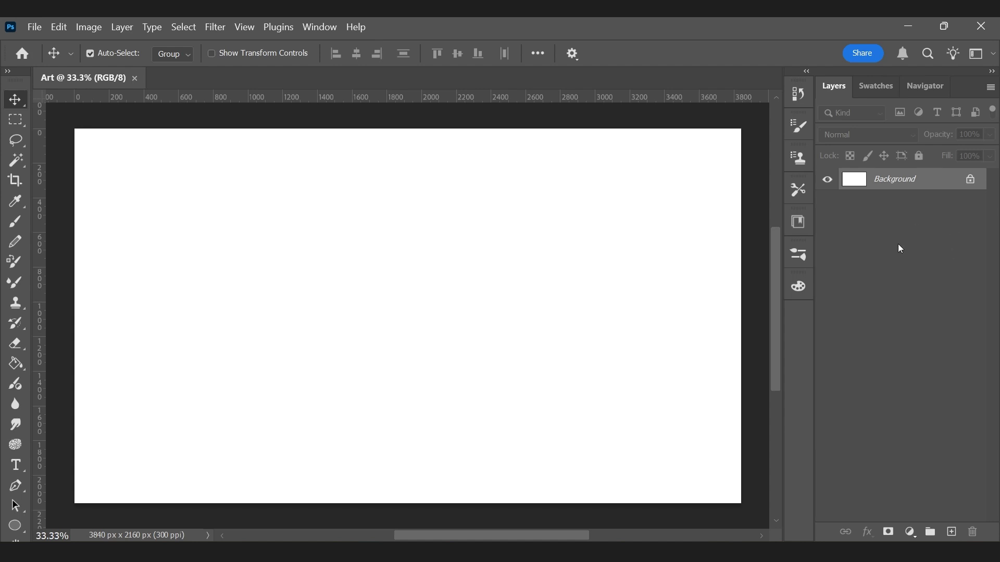
# Step: Add an empty layer above Background, and switch the layer selection to Background and back to the new layer
pyautogui.click(954, 533)
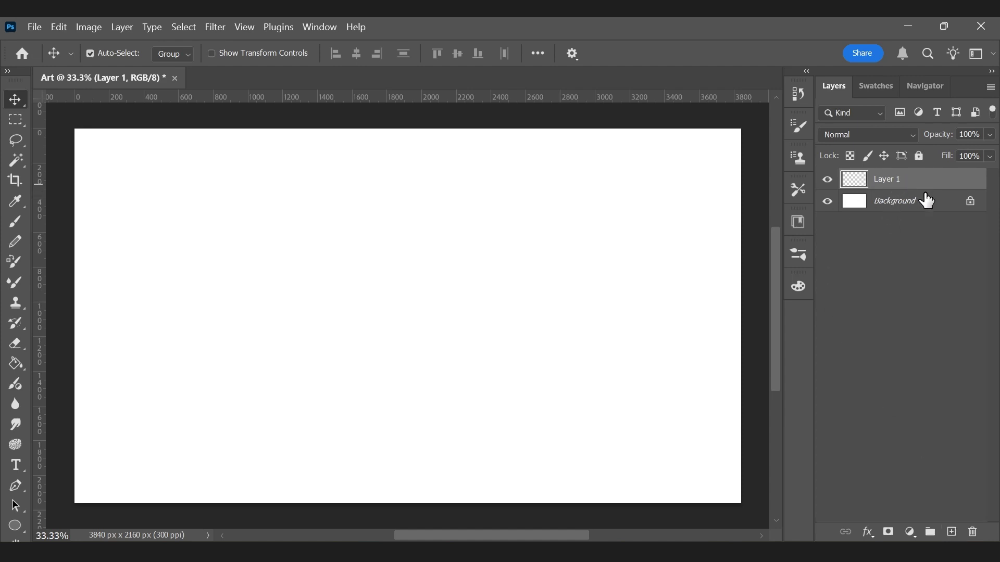
pyautogui.click(902, 208)
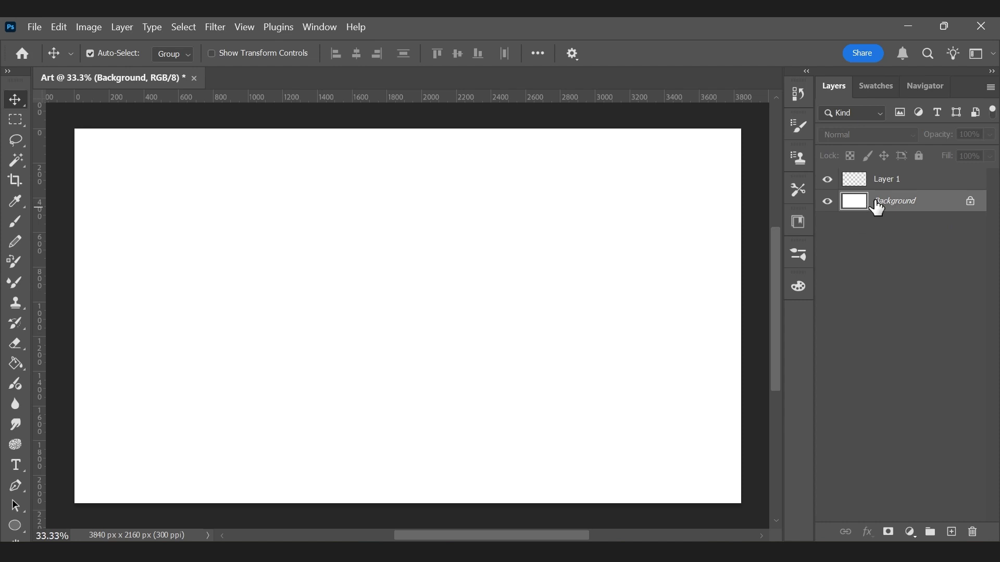
pyautogui.click(917, 187)
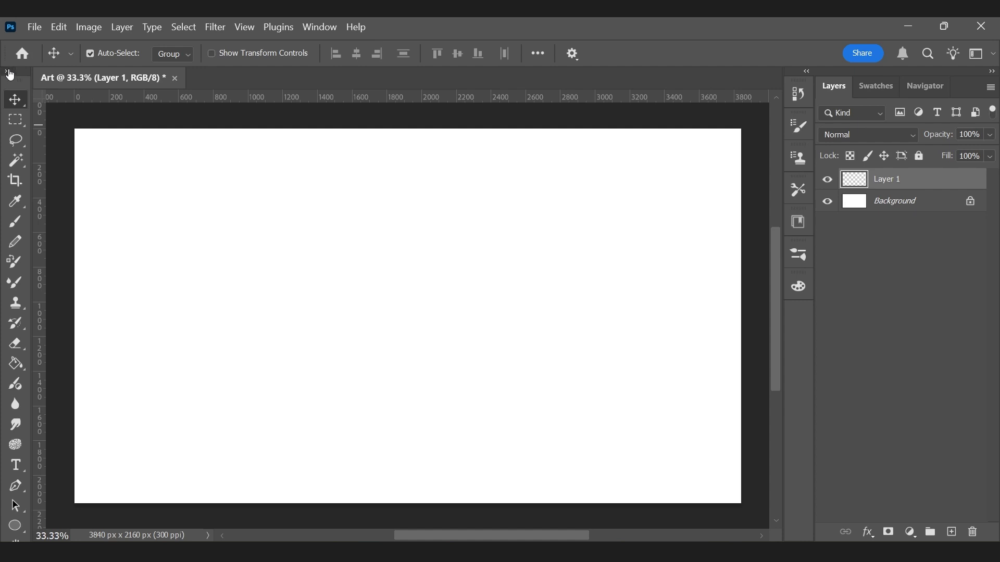
# Step: Expand the toolbar to two columns, and paint two vertical strokes and one wavy black stroke with the 45 px Brush tool
pyautogui.click(7, 71)
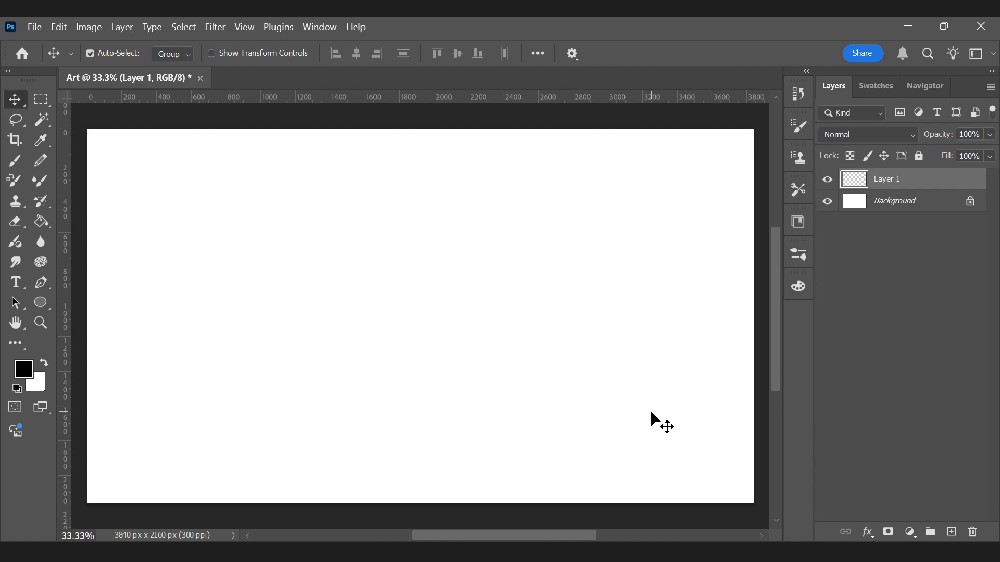
pyautogui.click(21, 161)
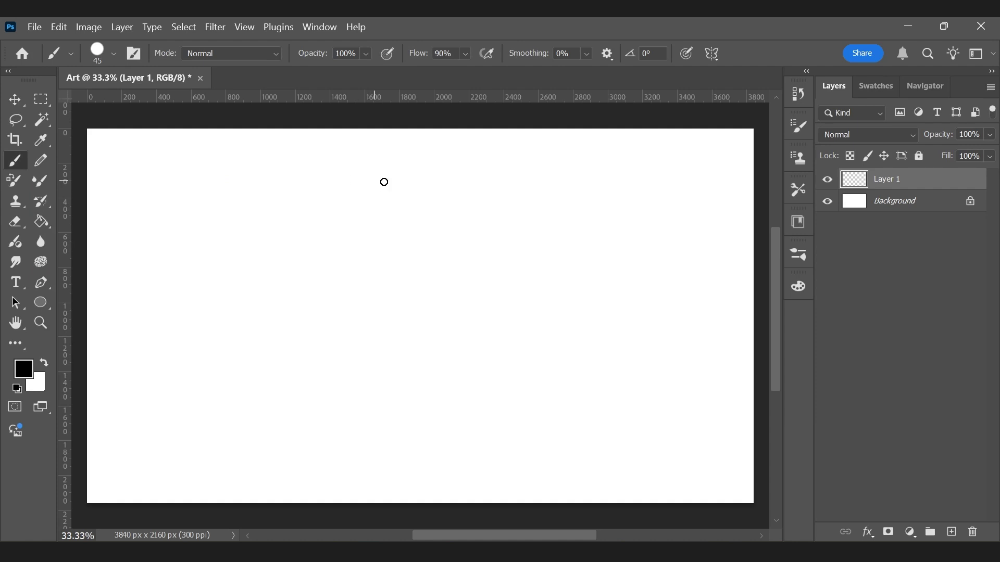
pyautogui.moveTo(409, 161); pyautogui.dragTo(417, 374)
pyautogui.moveTo(446, 160); pyautogui.dragTo(452, 361)
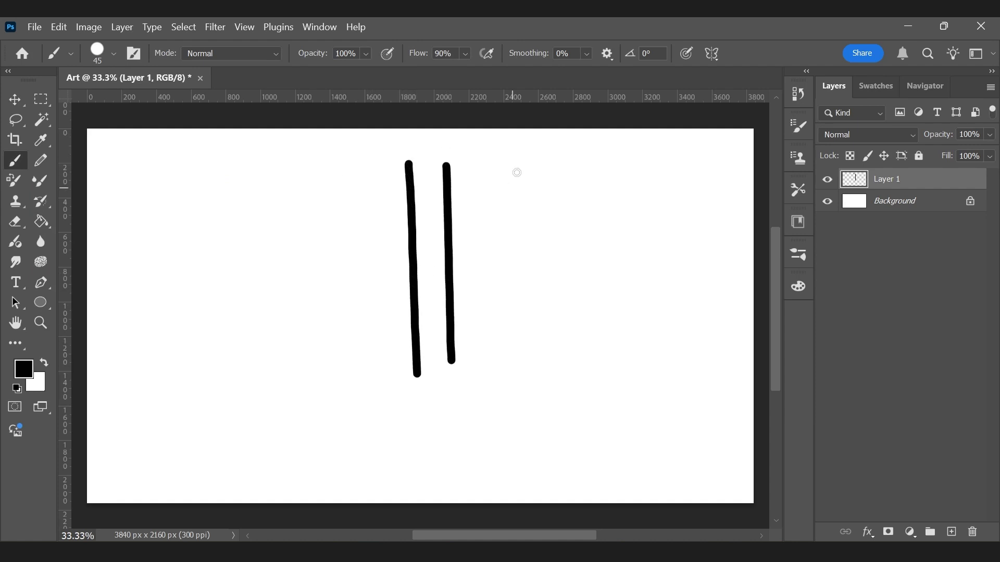
pyautogui.moveTo(498, 165)
pyautogui.mouseDown()
pyautogui.moveTo(485, 234)
pyautogui.moveTo(516, 282)
pyautogui.moveTo(491, 358)
pyautogui.mouseUp()
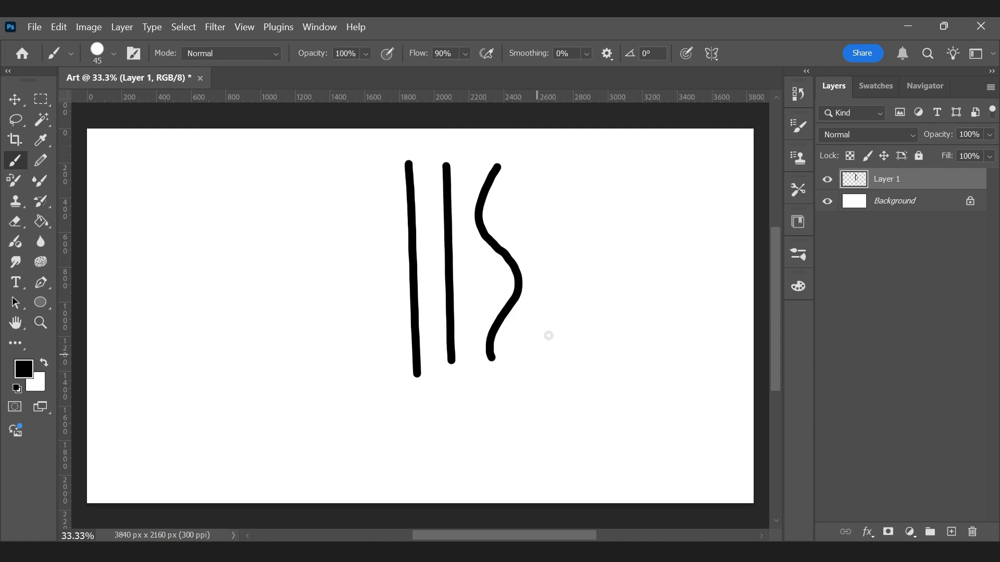
# Step: Lower the brush opacity in two stages, painting wavy mid-gray and then light-gray strokes beside the black curve
pyautogui.click(367, 54)
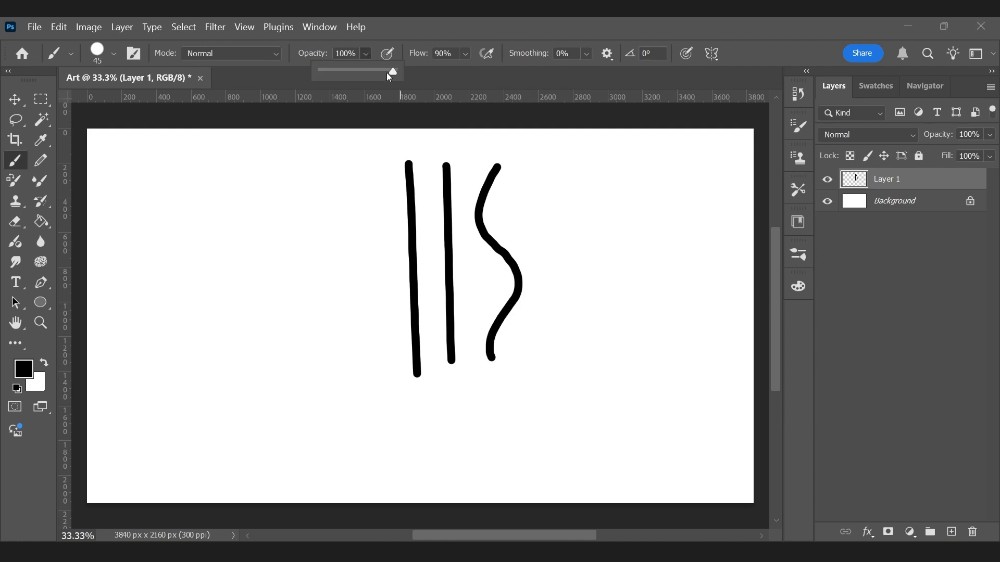
pyautogui.moveTo(518, 166)
pyautogui.mouseDown()
pyautogui.moveTo(515, 216)
pyautogui.moveTo(553, 286)
pyautogui.moveTo(524, 335)
pyautogui.moveTo(526, 368)
pyautogui.moveTo(542, 172)
pyautogui.moveTo(554, 229)
pyautogui.moveTo(548, 373)
pyautogui.mouseUp()
pyautogui.click(366, 53)
pyautogui.moveTo(583, 170)
pyautogui.mouseDown()
pyautogui.moveTo(582, 206)
pyautogui.moveTo(614, 261)
pyautogui.moveTo(595, 327)
pyautogui.moveTo(615, 399)
pyautogui.mouseUp()
pyautogui.moveTo(620, 174); pyautogui.dragTo(643, 403)
# Step: Restore the brush opacity to 100% and paint another vertical black stroke beside the straight ones
pyautogui.click(367, 53)
pyautogui.moveTo(382, 72); pyautogui.dragTo(457, 80)
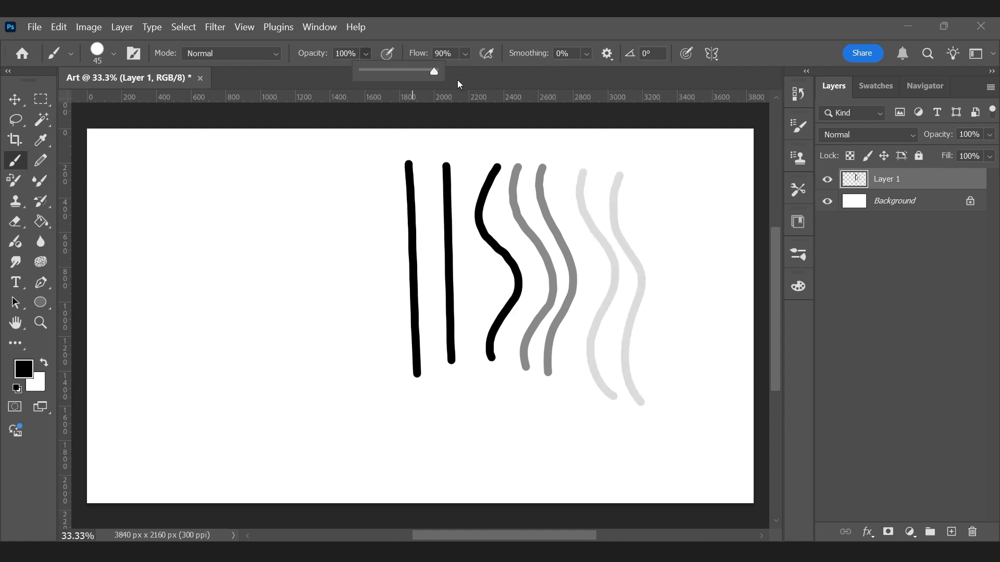
pyautogui.moveTo(386, 152); pyautogui.dragTo(389, 375)
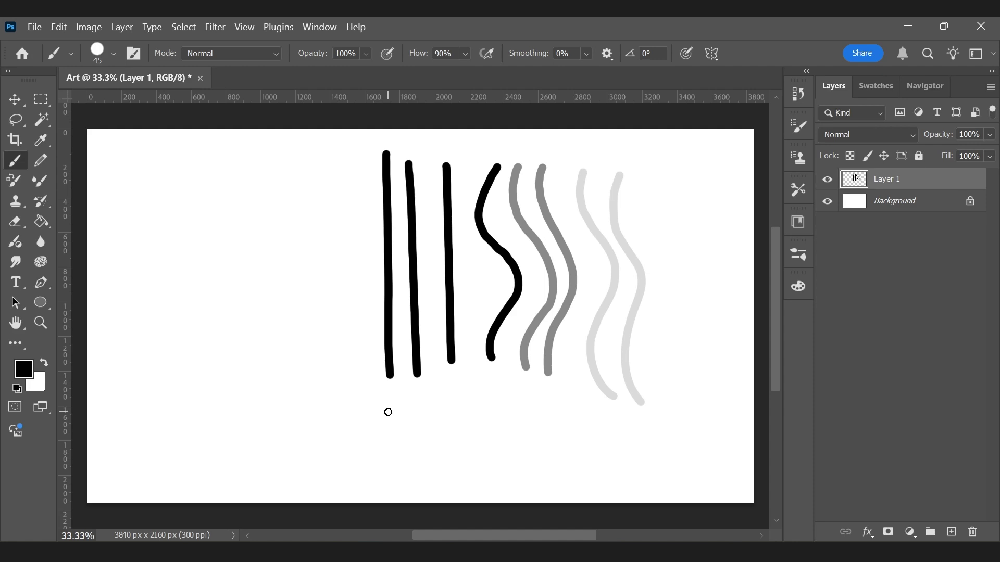
# Step: Choose the Kyle's Inkbox wet media brush at 30 px and paint two thin wavy strokes over the light-gray ones
pyautogui.click(114, 53)
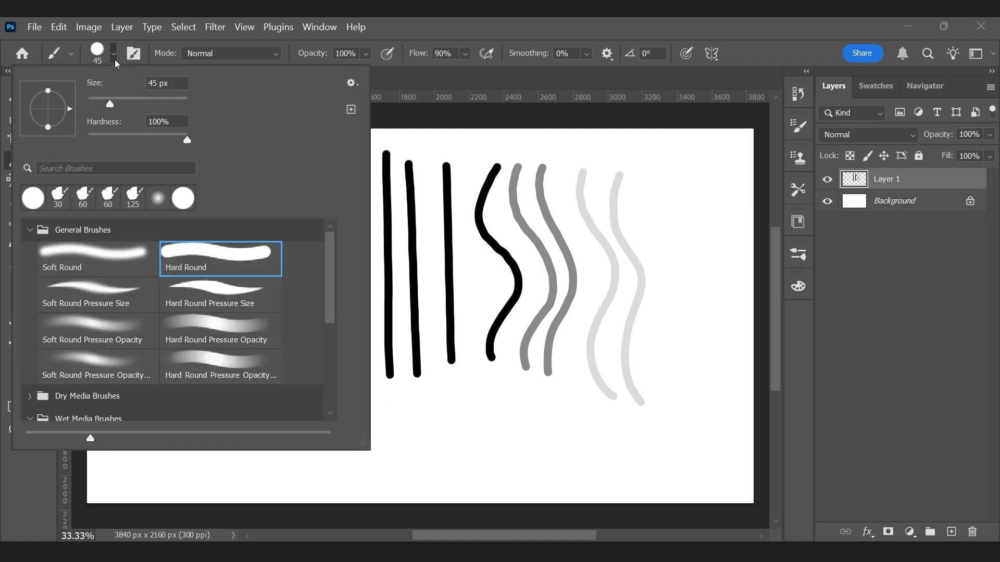
pyautogui.moveTo(332, 274)
pyautogui.mouseDown()
pyautogui.moveTo(330, 351)
pyautogui.moveTo(340, 246)
pyautogui.moveTo(332, 316)
pyautogui.mouseUp()
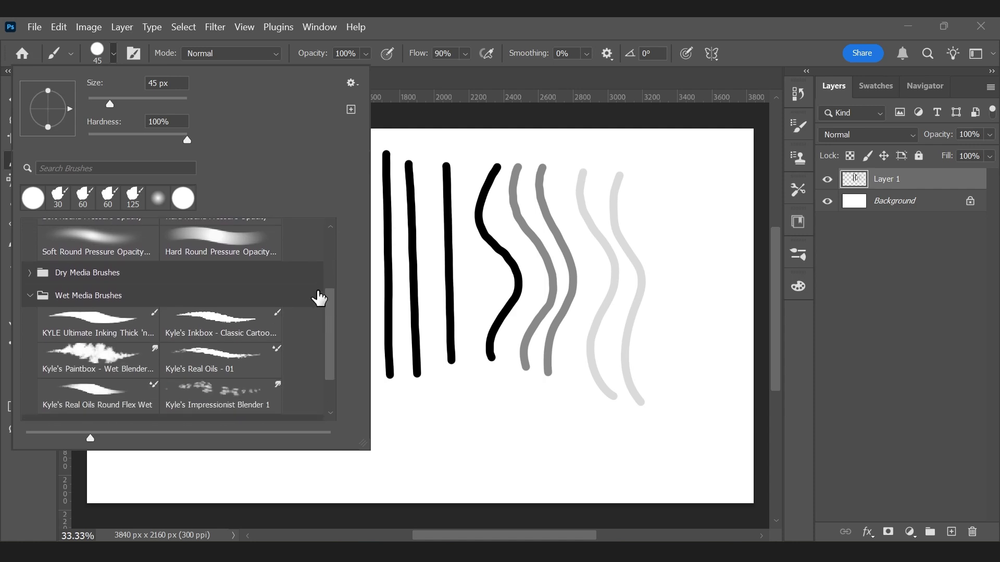
pyautogui.click(247, 320)
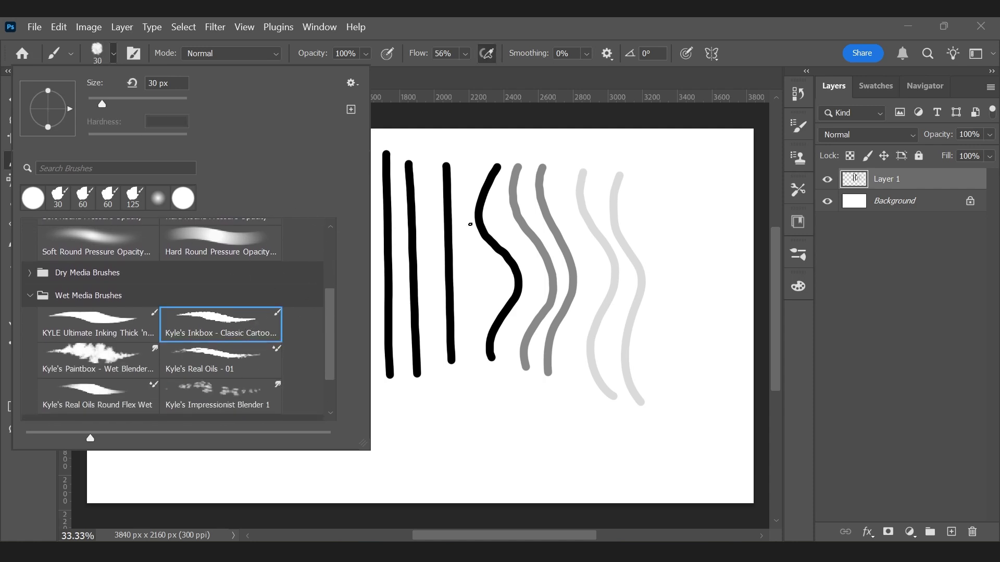
pyautogui.click(600, 138)
pyautogui.moveTo(597, 160)
pyautogui.mouseDown()
pyautogui.moveTo(609, 239)
pyautogui.moveTo(585, 384)
pyautogui.moveTo(603, 416)
pyautogui.mouseUp()
pyautogui.moveTo(638, 163); pyautogui.dragTo(637, 423)
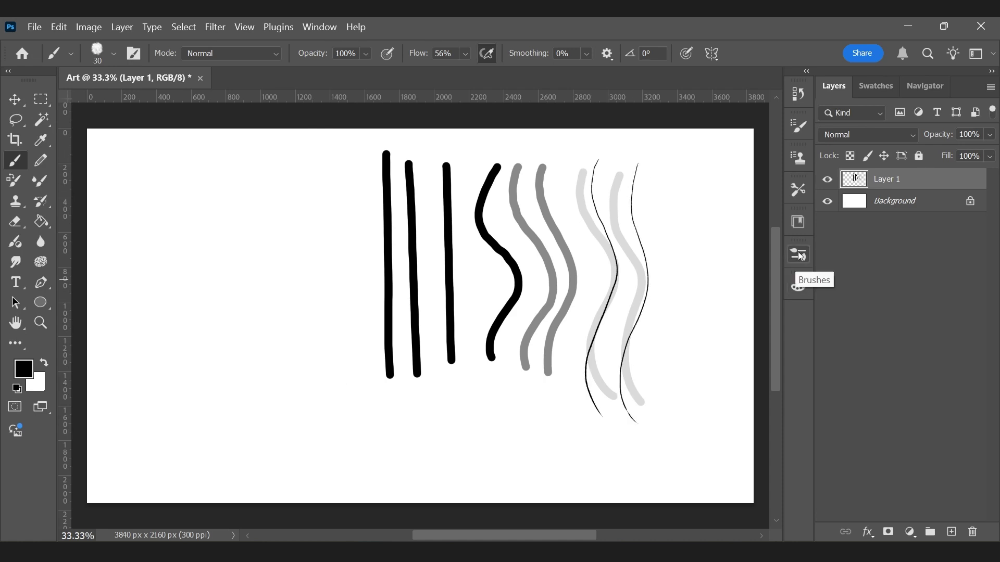
# Step: Choose the Hard Round brush from General Brushes in the Brushes panel and paint a curved 30 px stroke beside the others
pyautogui.click(799, 253)
pyautogui.scroll(-2, 773, 389)
pyautogui.scroll(2, 775, 376)
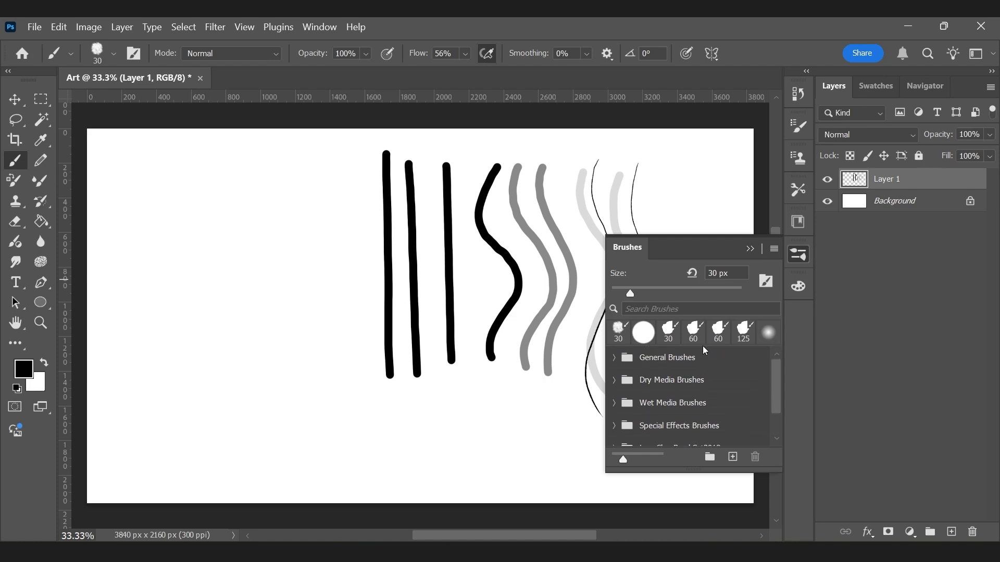
pyautogui.click(620, 358)
pyautogui.click(681, 419)
pyautogui.click(750, 249)
pyautogui.moveTo(664, 181); pyautogui.dragTo(692, 432)
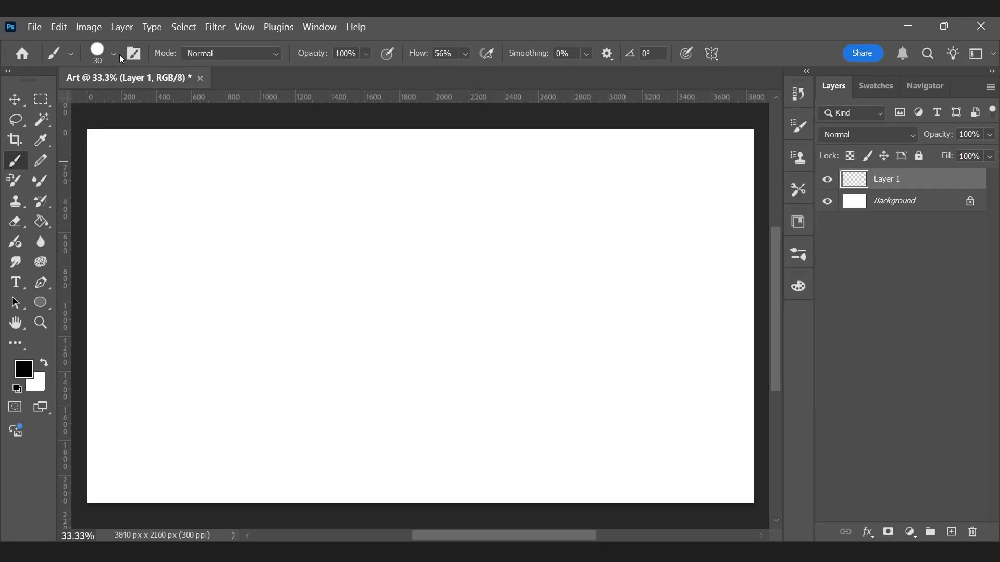
# Step: Set the brush size to 130 px and paint a thick zigzag stroke across the blank canvas
pyautogui.click(114, 55)
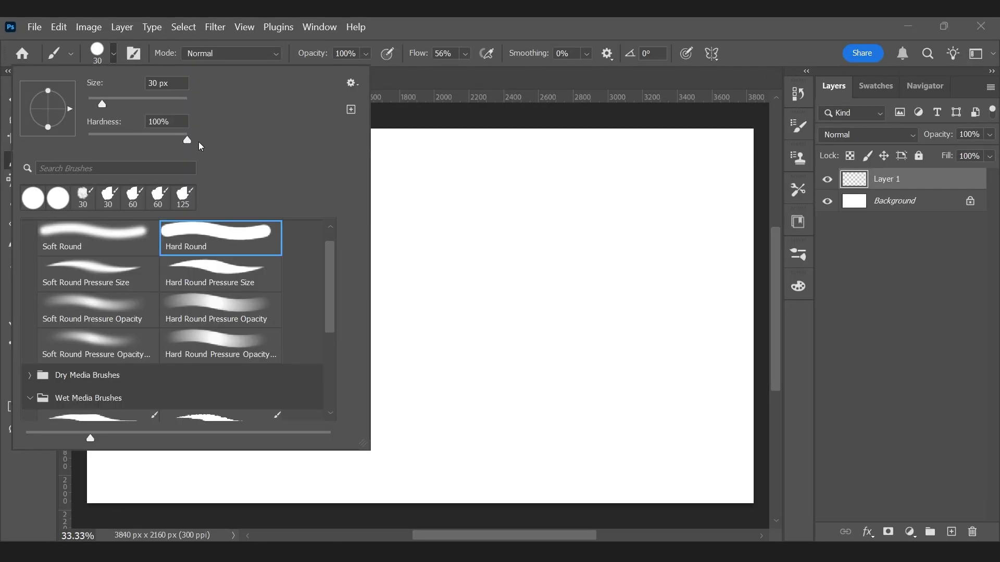
pyautogui.moveTo(104, 106); pyautogui.dragTo(148, 107)
pyautogui.moveTo(513, 166)
pyautogui.mouseDown()
pyautogui.moveTo(429, 375)
pyautogui.moveTo(654, 346)
pyautogui.moveTo(700, 446)
pyautogui.mouseUp()
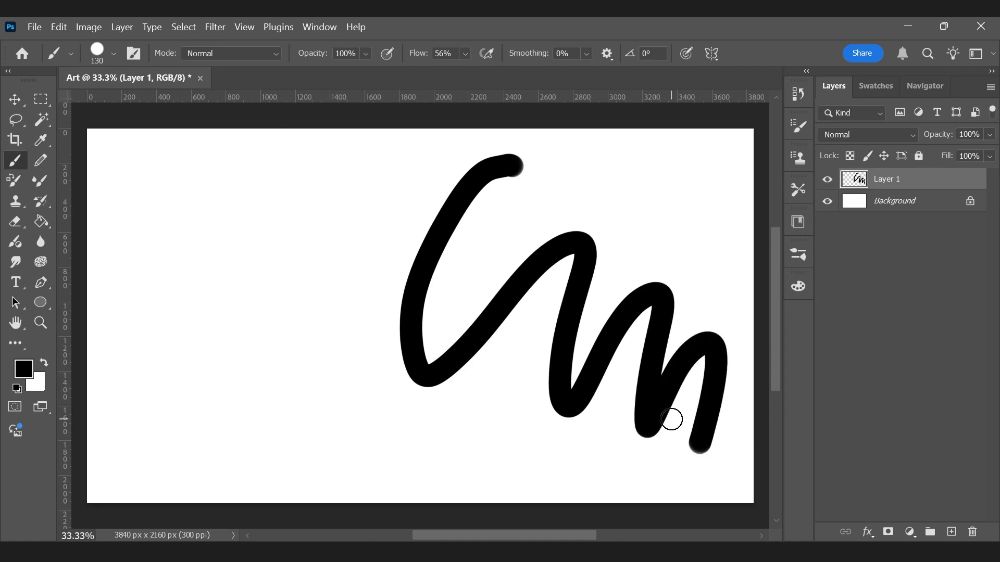
# Step: Reduce the brush size and paint two thinner wavy strokes beside the thick zigzag
pyautogui.click(117, 55)
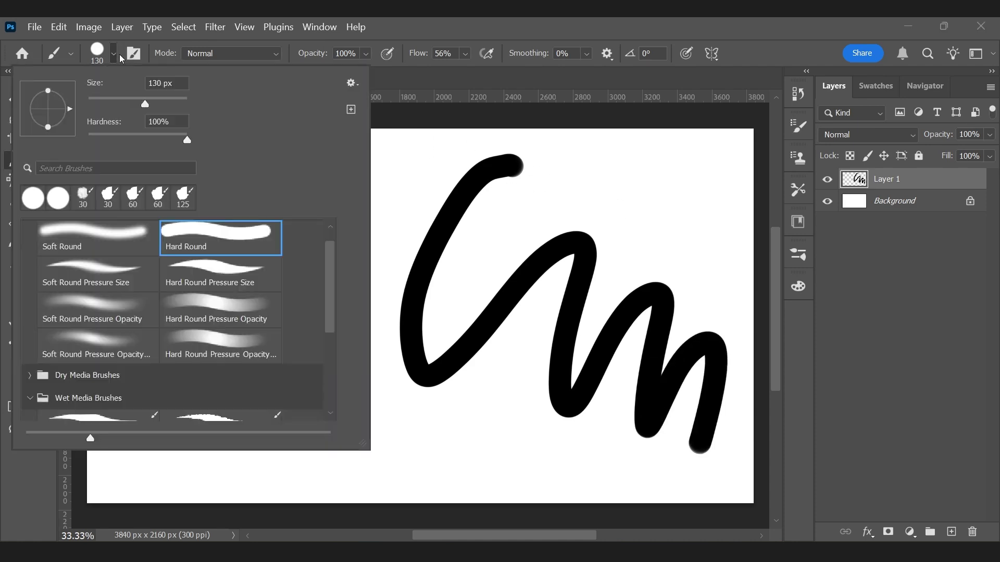
pyautogui.moveTo(147, 104); pyautogui.dragTo(102, 98)
pyautogui.moveTo(397, 154)
pyautogui.mouseDown()
pyautogui.moveTo(365, 353)
pyautogui.moveTo(420, 409)
pyautogui.moveTo(472, 407)
pyautogui.moveTo(516, 510)
pyautogui.mouseUp()
pyautogui.moveTo(333, 163)
pyautogui.mouseDown()
pyautogui.moveTo(309, 246)
pyautogui.moveTo(314, 349)
pyautogui.moveTo(461, 509)
pyautogui.mouseUp()
# Step: Set the brush size to 15 px and paint one more thin stroke down the canvas
pyautogui.click(113, 53)
pyautogui.moveTo(108, 104); pyautogui.dragTo(91, 105)
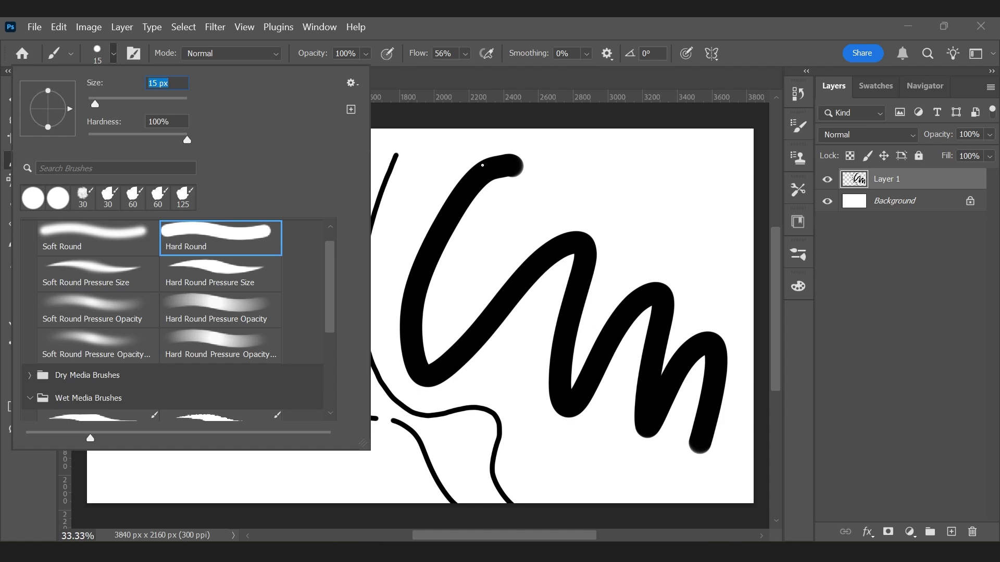
pyautogui.click(420, 147)
pyautogui.moveTo(417, 155)
pyautogui.mouseDown()
pyautogui.moveTo(385, 247)
pyautogui.moveTo(380, 357)
pyautogui.moveTo(423, 396)
pyautogui.moveTo(477, 391)
pyautogui.moveTo(543, 488)
pyautogui.mouseUp()
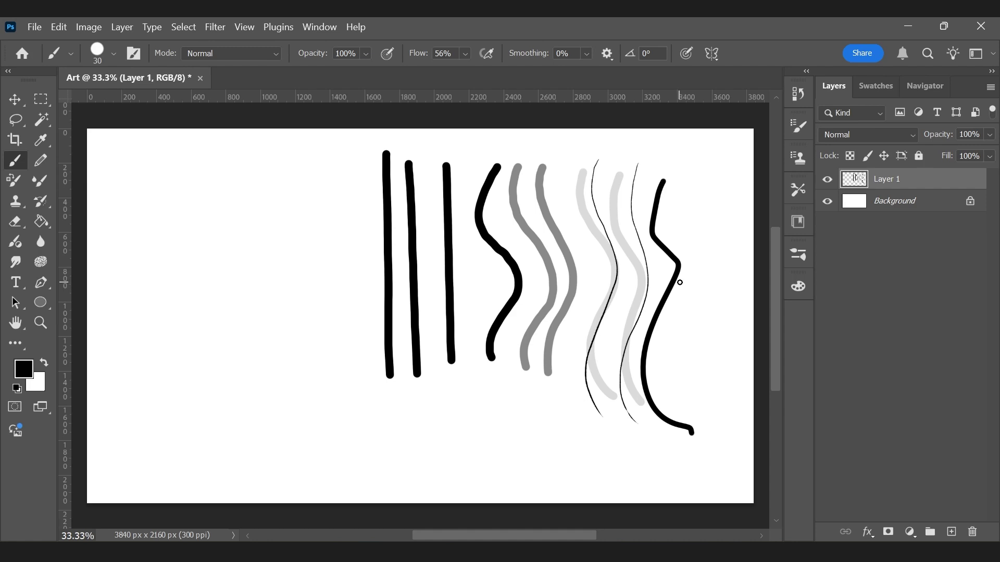
# Step: Undo the practice brush strokes one at a time, back to the first vertical black stroke
pyautogui.hotkey('ctrl', 'z')
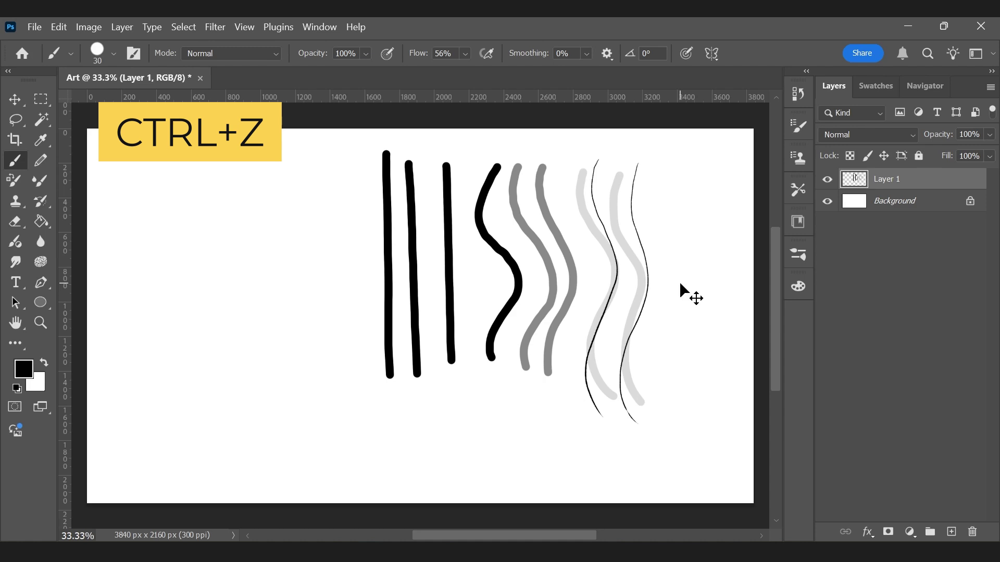
pyautogui.hotkey('ctrl', 'z')
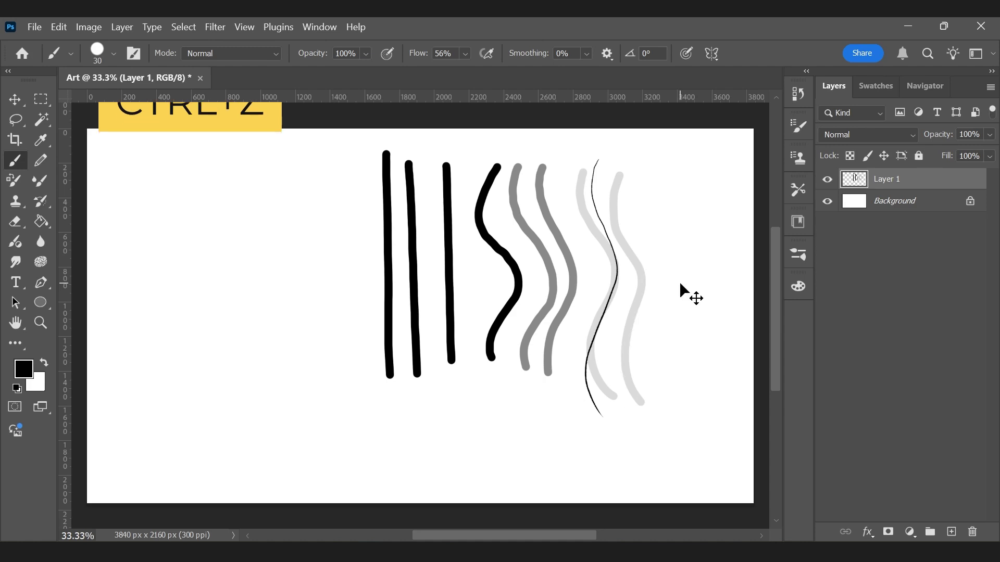
pyautogui.hotkey('ctrl', 'z')
pyautogui.hotkey('ctrl', 'z')
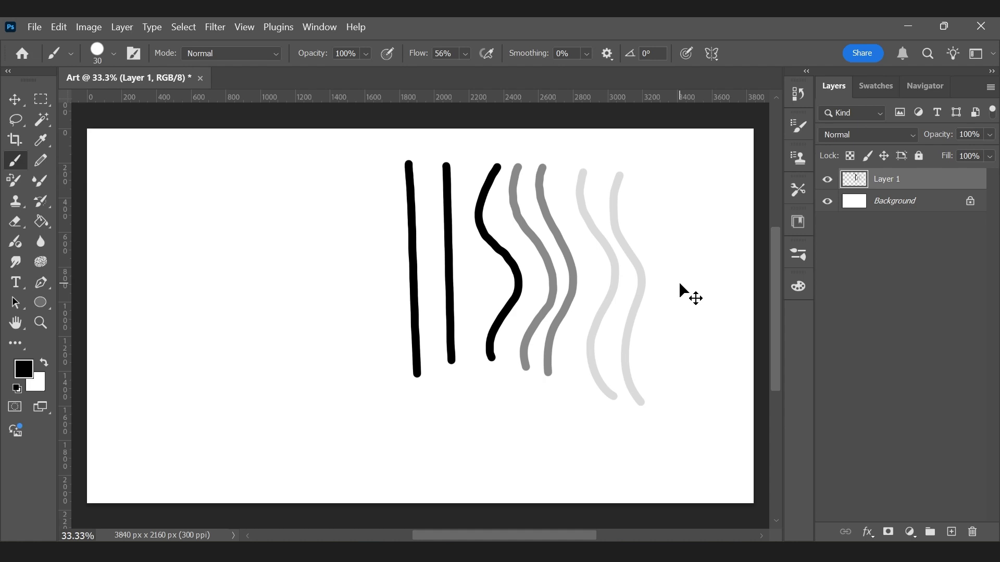
pyautogui.hotkey('ctrl', 'z')
pyautogui.hotkey('ctrl', 'z')
pyautogui.hotkey('ctrl', 'z')
pyautogui.hotkey('ctrl', 'z')
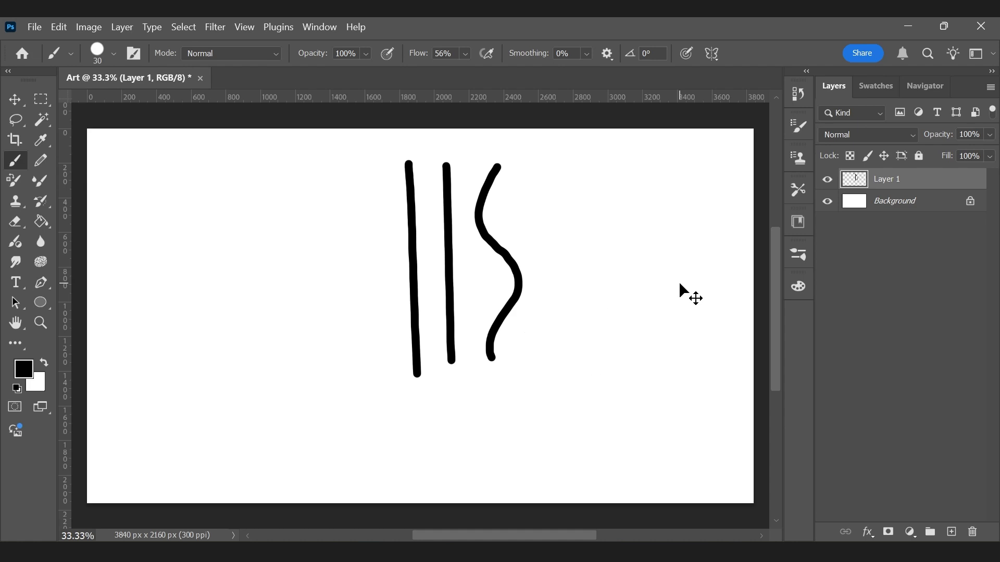
pyautogui.hotkey('ctrl', 'z')
pyautogui.hotkey('ctrl', 'z')
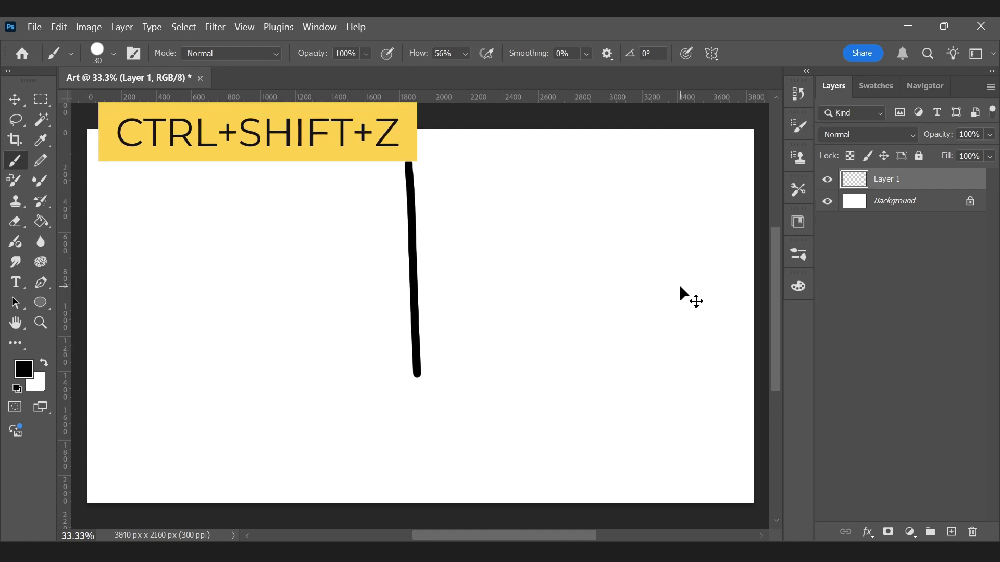
# Step: Redo the undone practice brush strokes one by one and look up the undo and redo commands
pyautogui.hotkey('ctrl', 'shift', 'z')
pyautogui.hotkey('ctrl', 'shift', 'z')
pyautogui.hotkey('ctrl', 'shift', 'z')
pyautogui.hotkey('ctrl', 'shift', 'z')
pyautogui.hotkey('ctrl', 'shift', 'z')
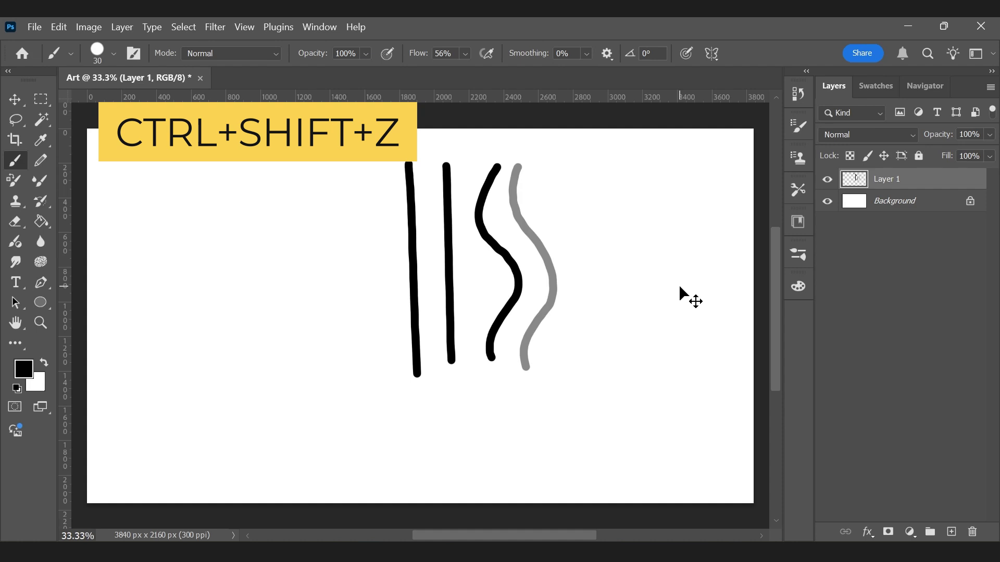
pyautogui.hotkey('ctrl', 'shift', 'z')
pyautogui.hotkey('ctrl', 'shift', 'z')
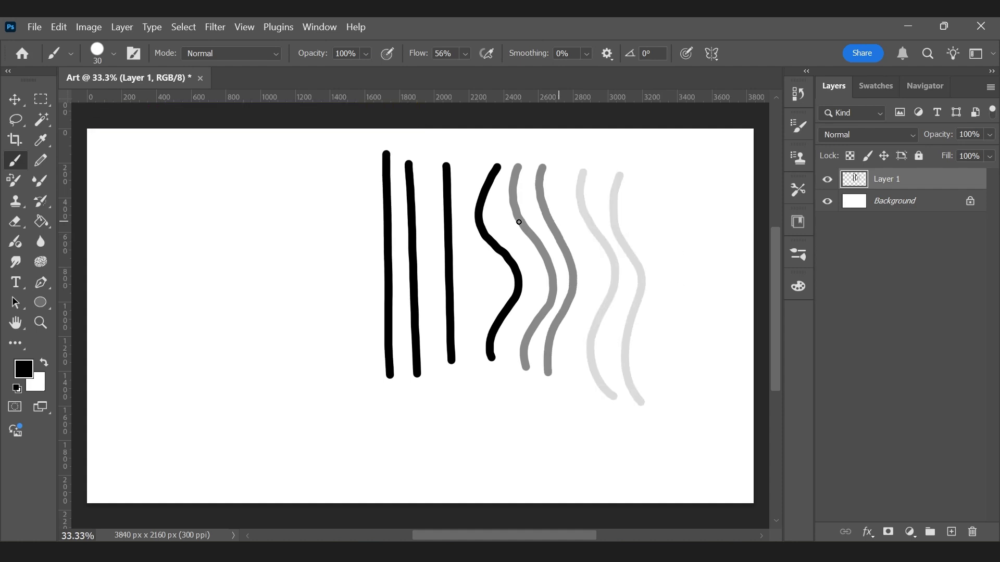
pyautogui.click(58, 27)
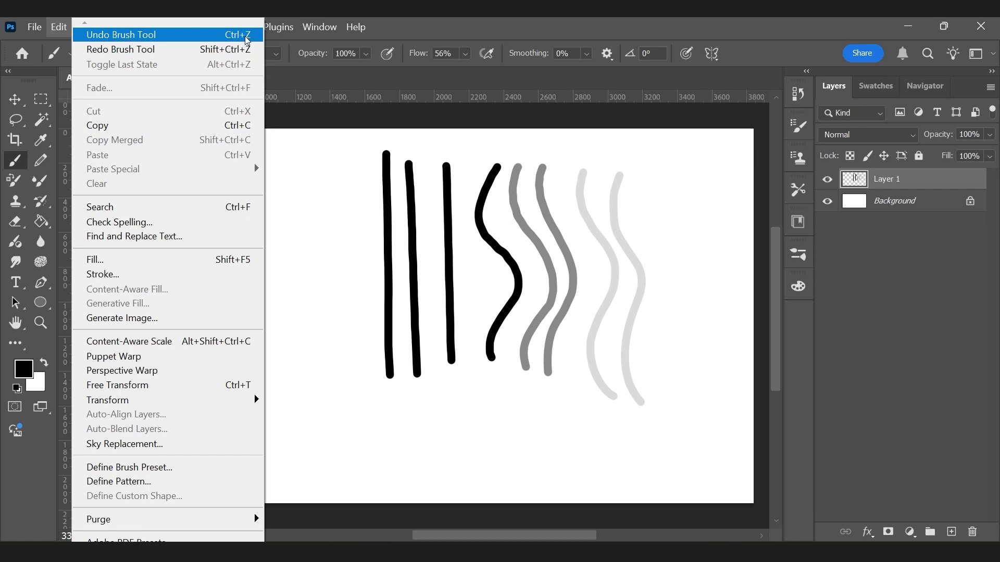
pyautogui.click(567, 192)
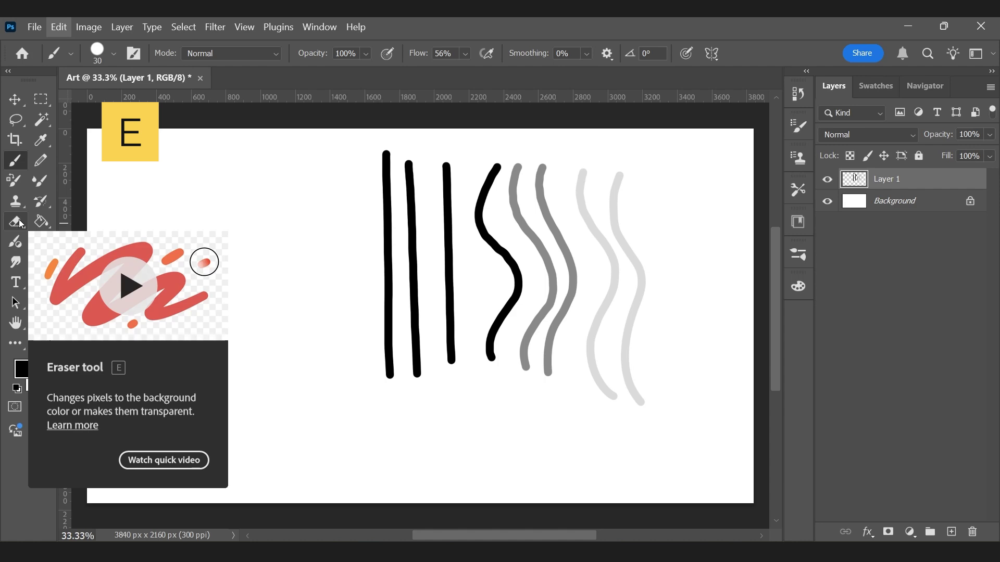
# Step: Erase the tip of the leftmost black stroke, then set the Eraser to 117 px and erase more of its upper part
pyautogui.click(21, 223)
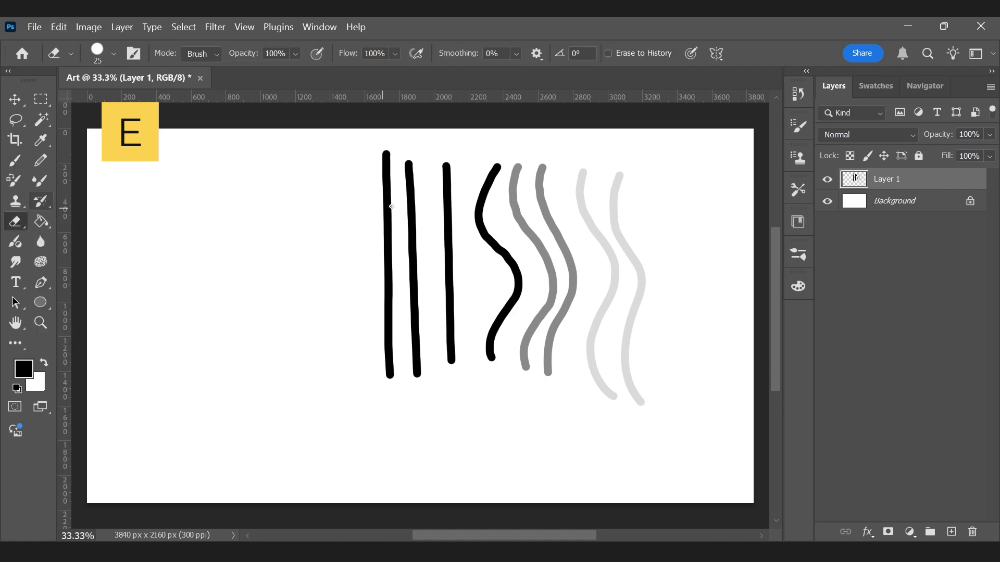
pyautogui.moveTo(391, 153)
pyautogui.mouseDown()
pyautogui.moveTo(376, 172)
pyautogui.moveTo(390, 138)
pyautogui.moveTo(373, 185)
pyautogui.moveTo(400, 136)
pyautogui.moveTo(385, 163)
pyautogui.mouseUp()
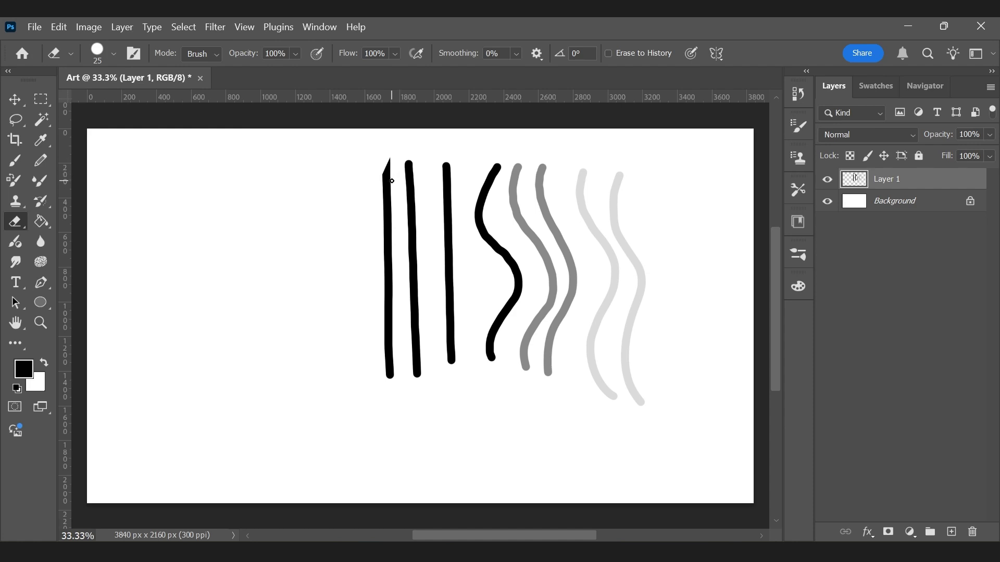
pyautogui.click(115, 55)
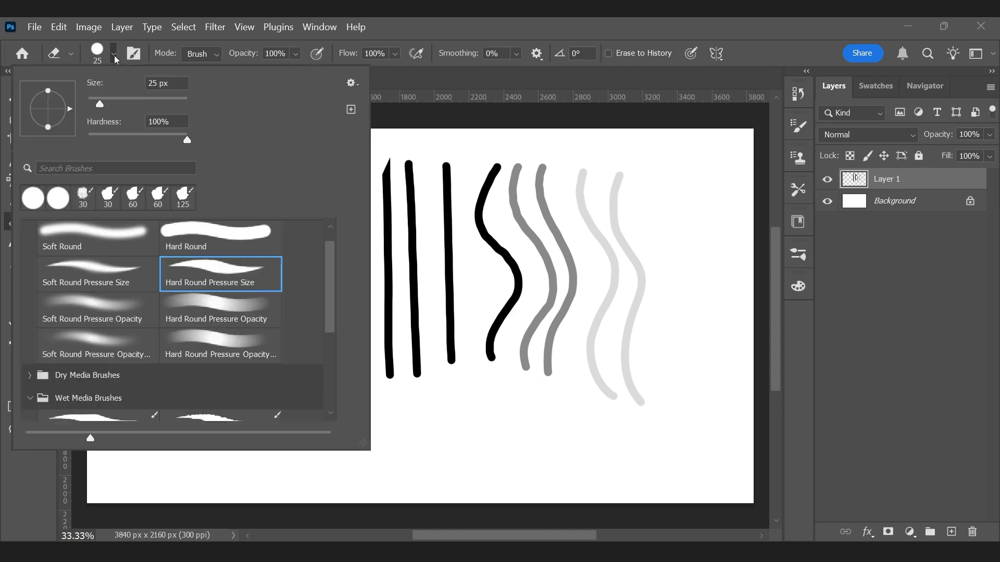
pyautogui.moveTo(99, 106); pyautogui.dragTo(143, 111)
pyautogui.click(393, 156)
pyautogui.moveTo(388, 179)
pyautogui.mouseDown()
pyautogui.moveTo(382, 163)
pyautogui.moveTo(391, 288)
pyautogui.moveTo(390, 243)
pyautogui.moveTo(384, 254)
pyautogui.mouseUp()
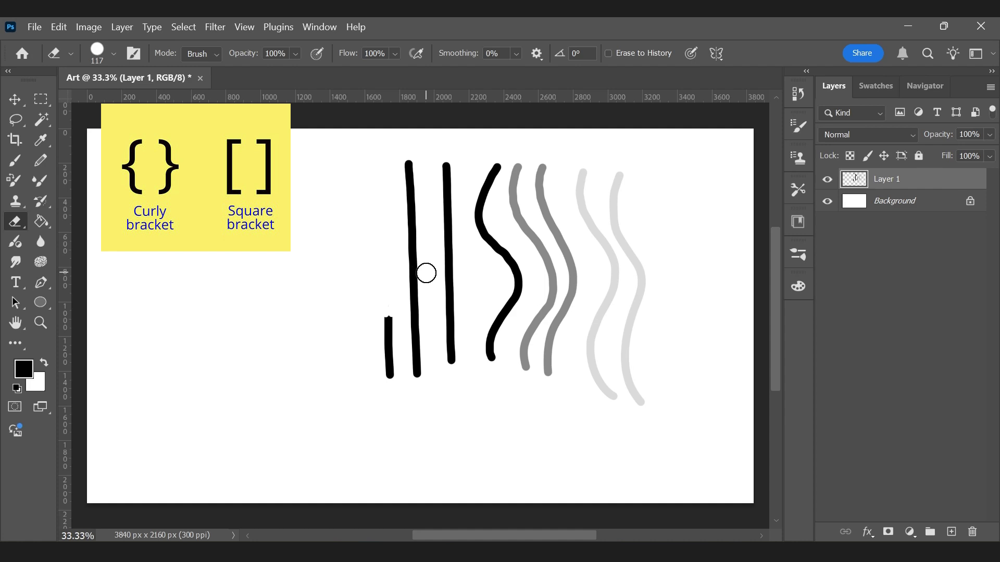
# Step: Practise resizing the eraser, enlarging it up to 1200 px and reducing it again
pyautogui.press(']')
pyautogui.press(']')
pyautogui.press(']')
pyautogui.press(']')
pyautogui.press(']')
pyautogui.press(']')
pyautogui.press(']')
pyautogui.press(']')
pyautogui.press(']')
pyautogui.press('[')
pyautogui.press('[')
pyautogui.press('[')
pyautogui.press('[')
pyautogui.press('[')
pyautogui.press('[')
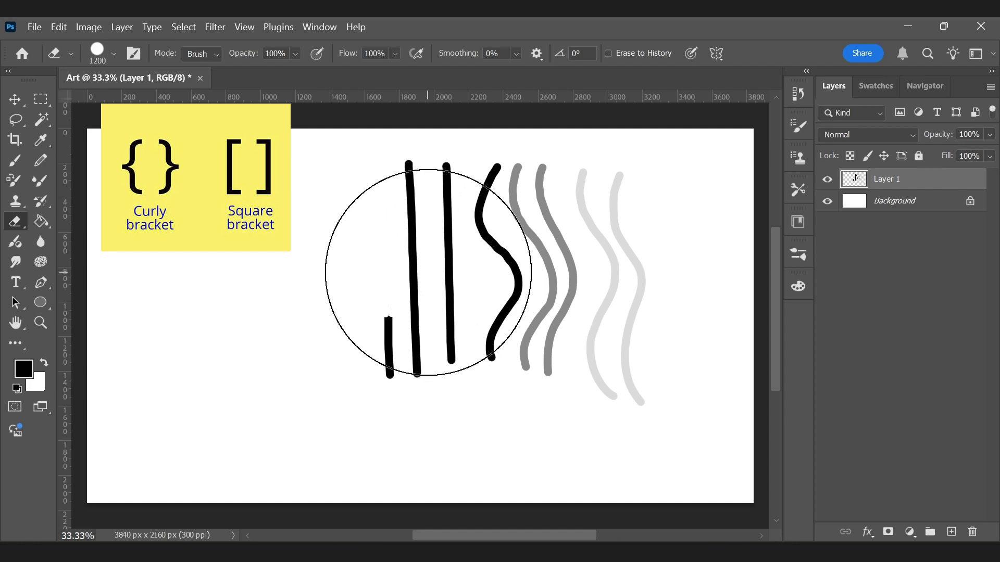
# Step: Erase across the remaining vertical and wavy strokes, and enlarge the eraser again
pyautogui.moveTo(427, 274)
pyautogui.mouseDown()
pyautogui.moveTo(388, 324)
pyautogui.moveTo(398, 203)
pyautogui.moveTo(452, 336)
pyautogui.mouseUp()
pyautogui.moveTo(462, 164)
pyautogui.mouseDown()
pyautogui.moveTo(517, 147)
pyautogui.moveTo(546, 227)
pyautogui.moveTo(620, 140)
pyautogui.moveTo(634, 283)
pyautogui.mouseUp()
pyautogui.press(']')
pyautogui.press(']')
pyautogui.press(']')
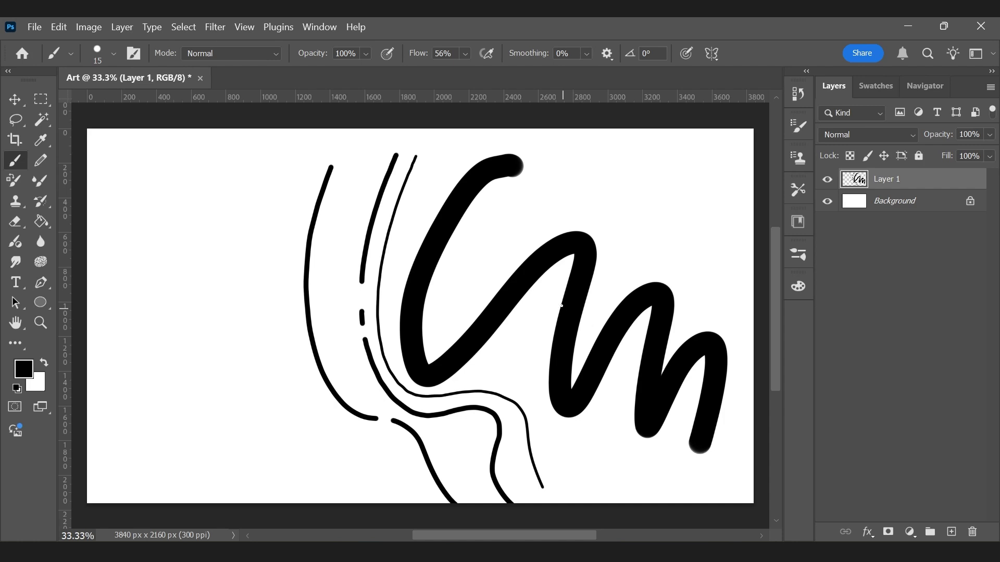
# Step: Zoom in on the curved strokes to about 149% and pan across them with the Hand tool
pyautogui.click(45, 325)
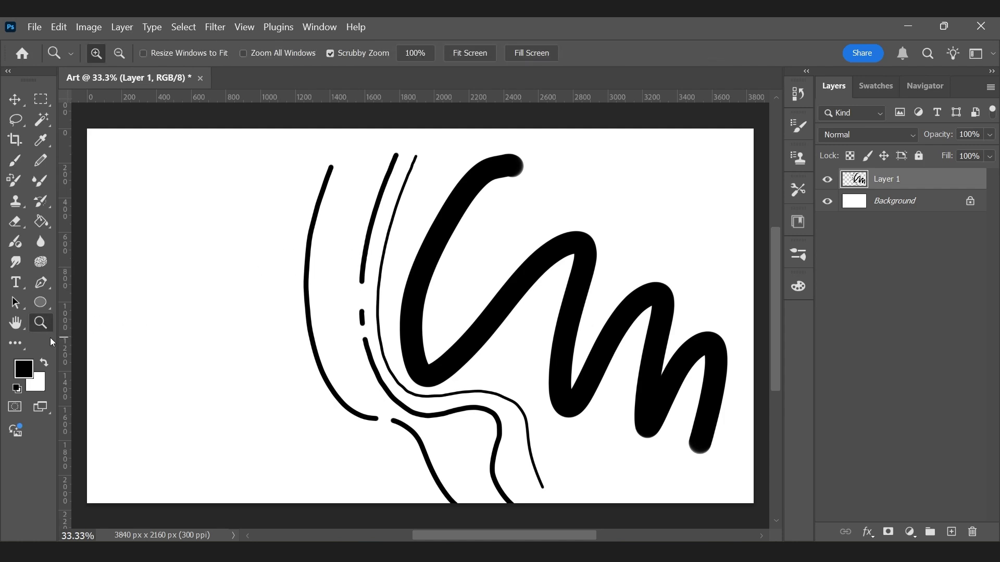
pyautogui.press('z')
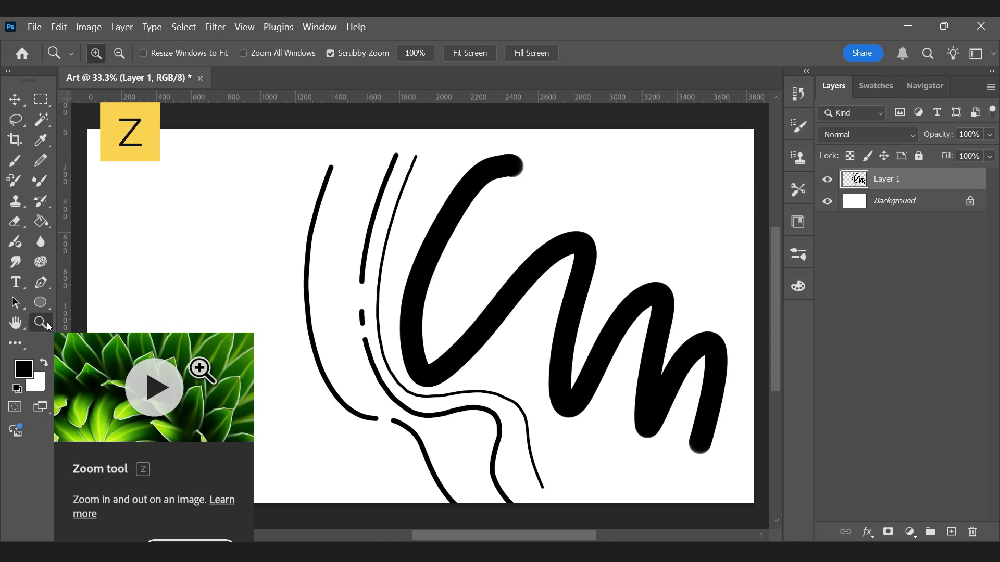
pyautogui.moveTo(389, 207); pyautogui.dragTo(446, 228)
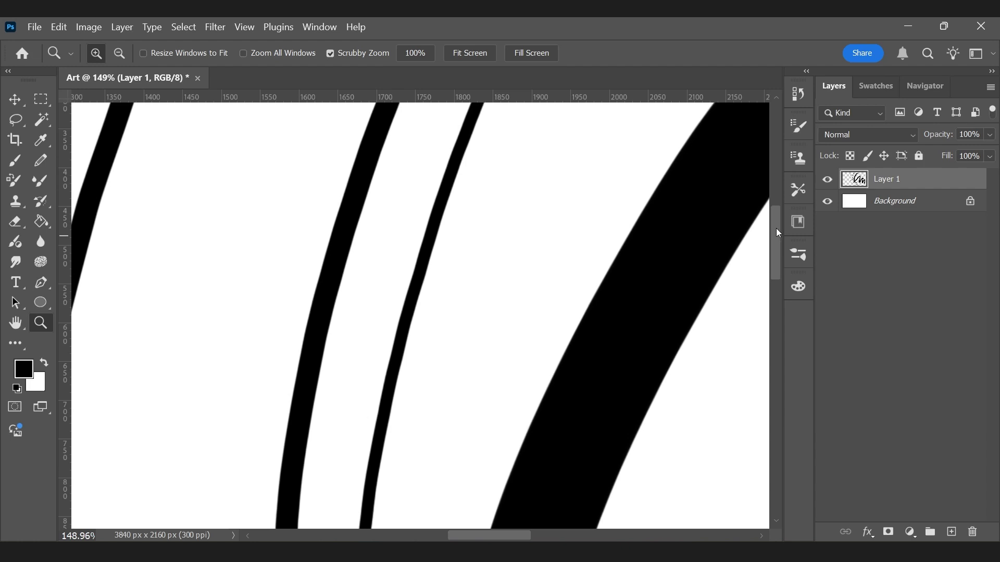
pyautogui.moveTo(777, 227); pyautogui.dragTo(774, 277)
pyautogui.moveTo(487, 534)
pyautogui.mouseDown()
pyautogui.moveTo(536, 535)
pyautogui.moveTo(479, 534)
pyautogui.moveTo(505, 538)
pyautogui.mouseUp()
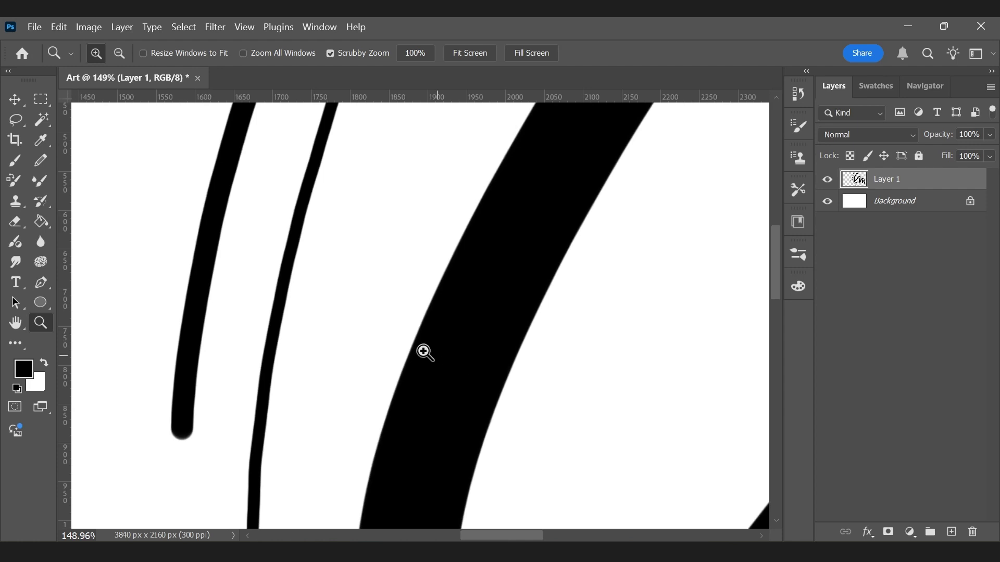
pyautogui.click(19, 326)
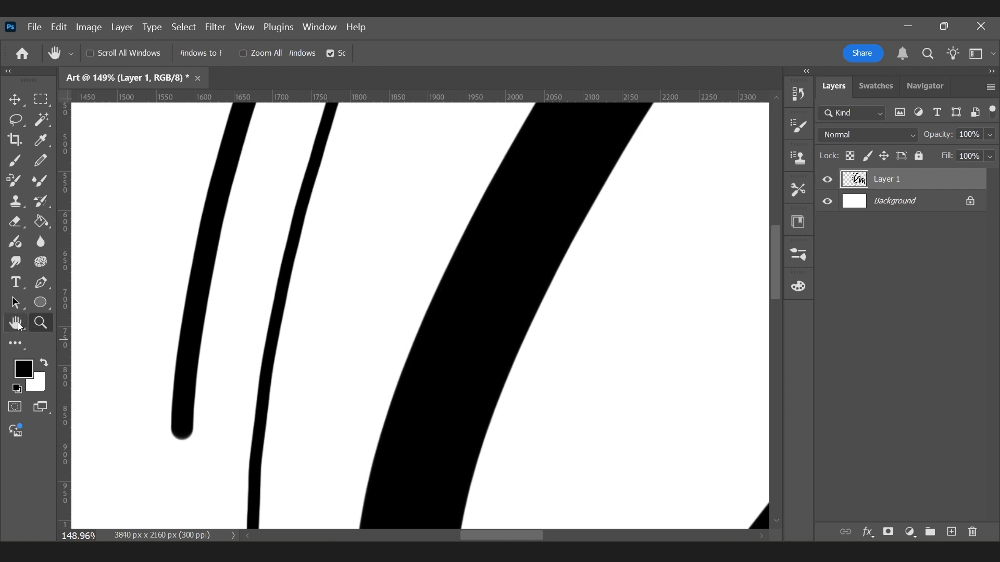
pyautogui.moveTo(449, 366); pyautogui.dragTo(406, 311)
pyautogui.press('h')
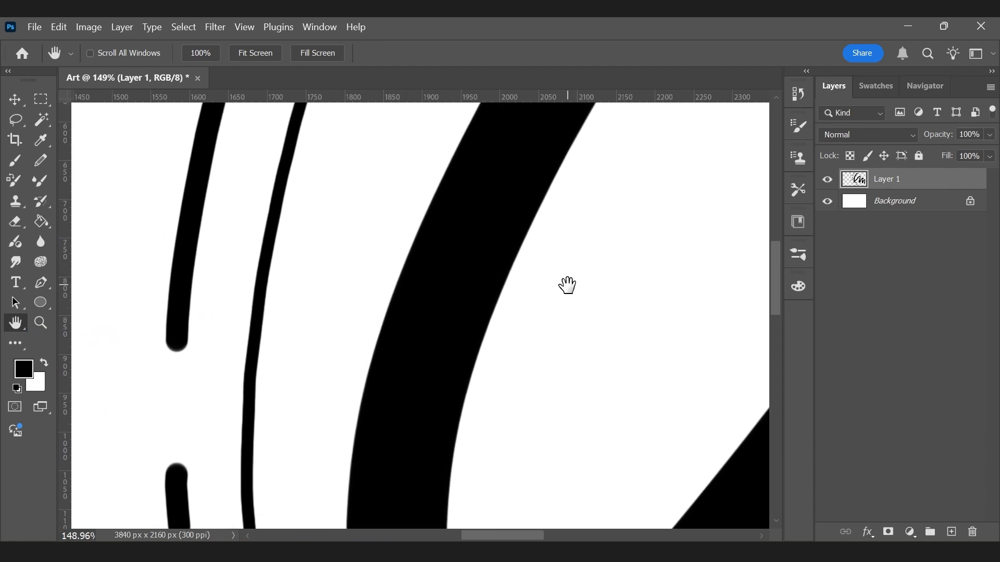
# Step: Zoom out to about 33%, shift the view across the canvas, and fit the whole canvas on screen
pyautogui.press('z')
pyautogui.moveTo(593, 307); pyautogui.dragTo(517, 340)
pyautogui.moveTo(477, 535); pyautogui.dragTo(526, 536)
pyautogui.moveTo(775, 284); pyautogui.dragTo(773, 307)
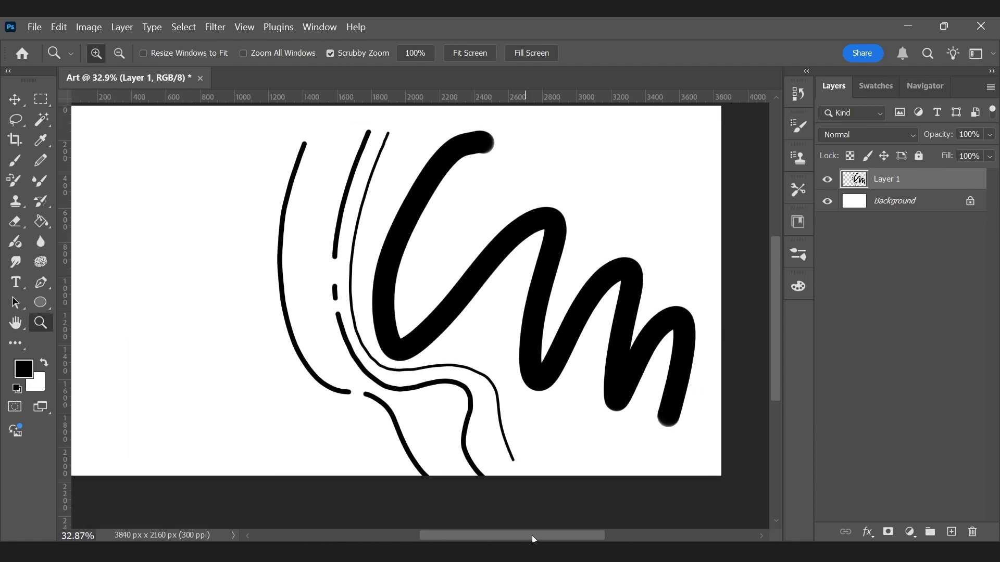
pyautogui.moveTo(532, 538); pyautogui.dragTo(513, 527)
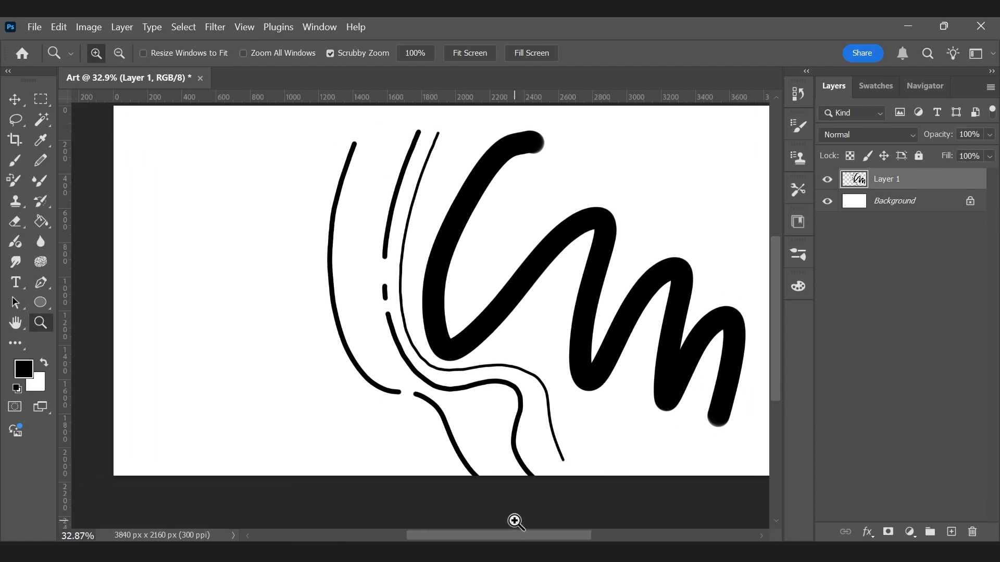
pyautogui.hotkey('ctrl', '0')
pyautogui.hotkey('ctrl', '0')
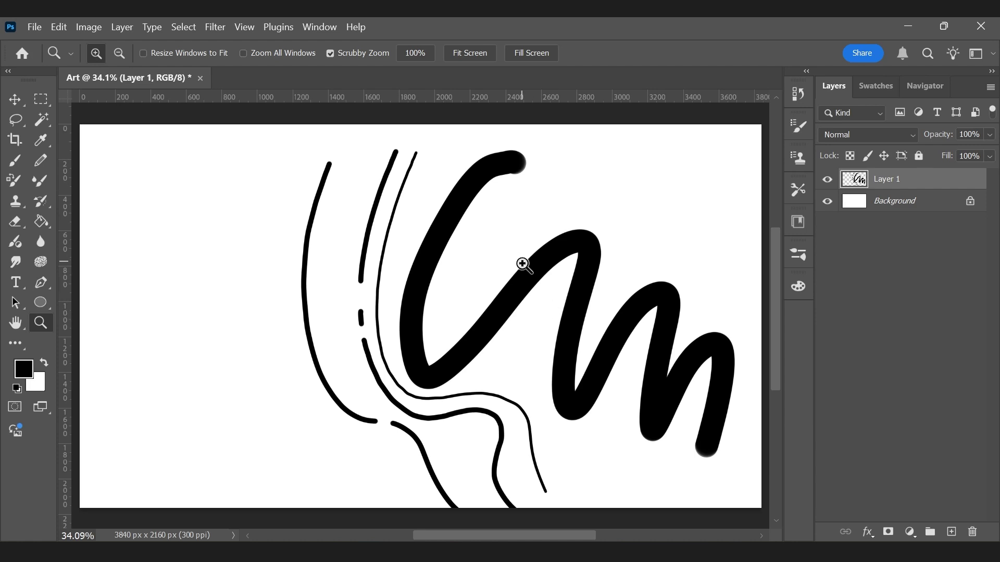
# Step: Zoom in to about 106%, pan along the thick zigzag stroke with the Hand tool, and fit the canvas on screen
pyautogui.moveTo(466, 236); pyautogui.dragTo(514, 252)
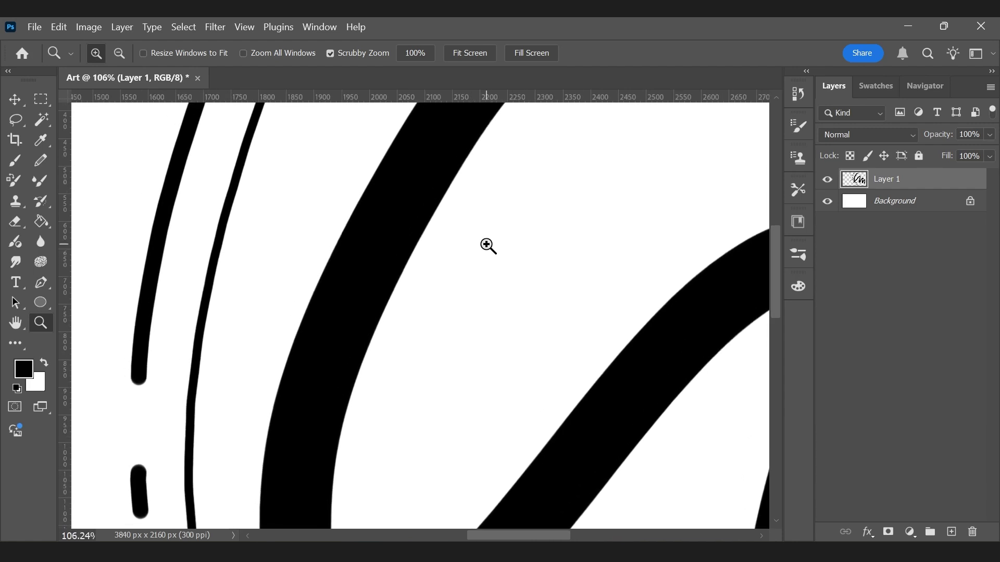
pyautogui.click(17, 323)
pyautogui.moveTo(469, 373); pyautogui.dragTo(367, 243)
pyautogui.moveTo(662, 316); pyautogui.dragTo(435, 195)
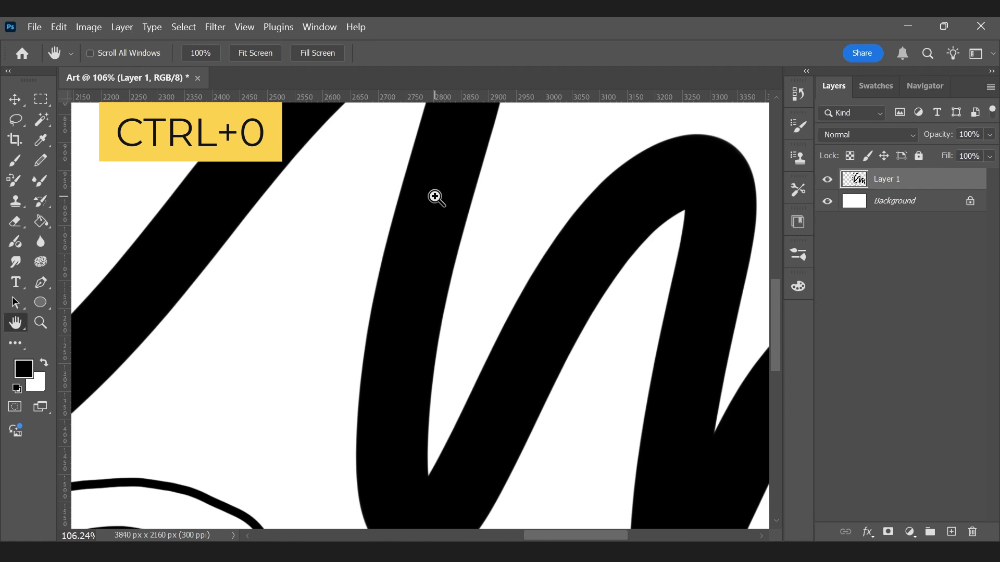
pyautogui.hotkey('ctrl', '0')
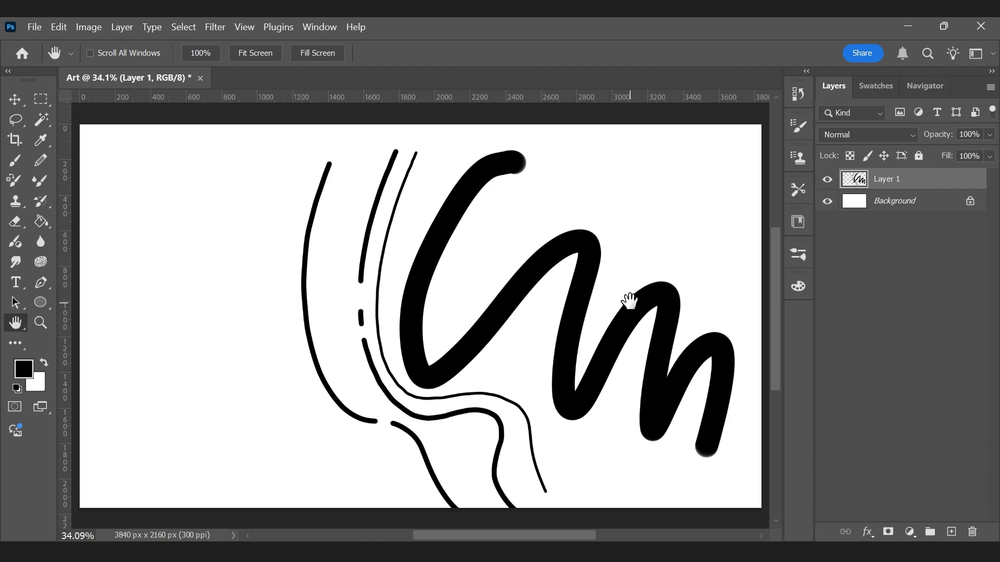
# Step: Rotate the canvas view to 3° with the Rotate View tool
pyautogui.press('r')
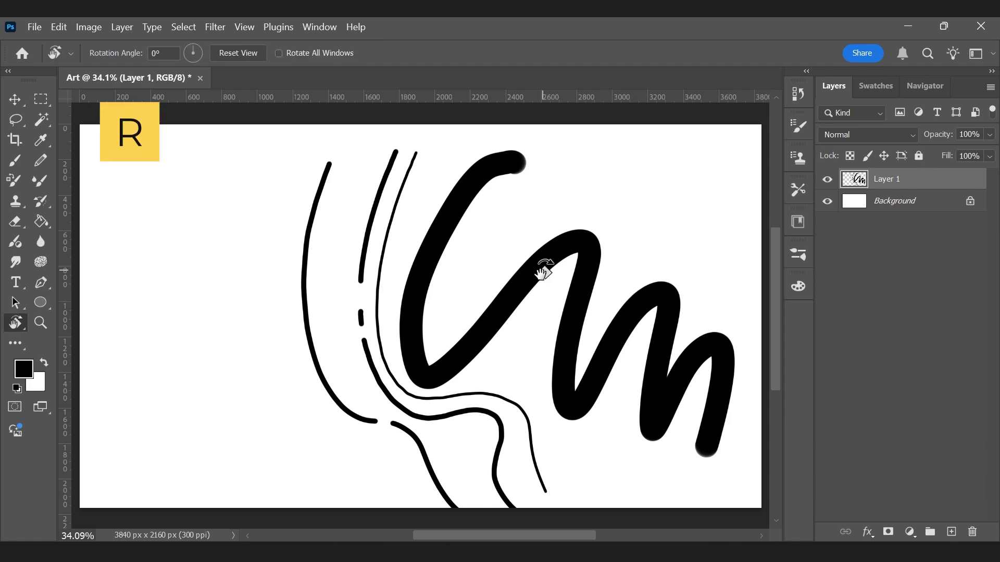
pyautogui.moveTo(539, 252)
pyautogui.mouseDown()
pyautogui.moveTo(564, 282)
pyautogui.moveTo(545, 254)
pyautogui.mouseUp()
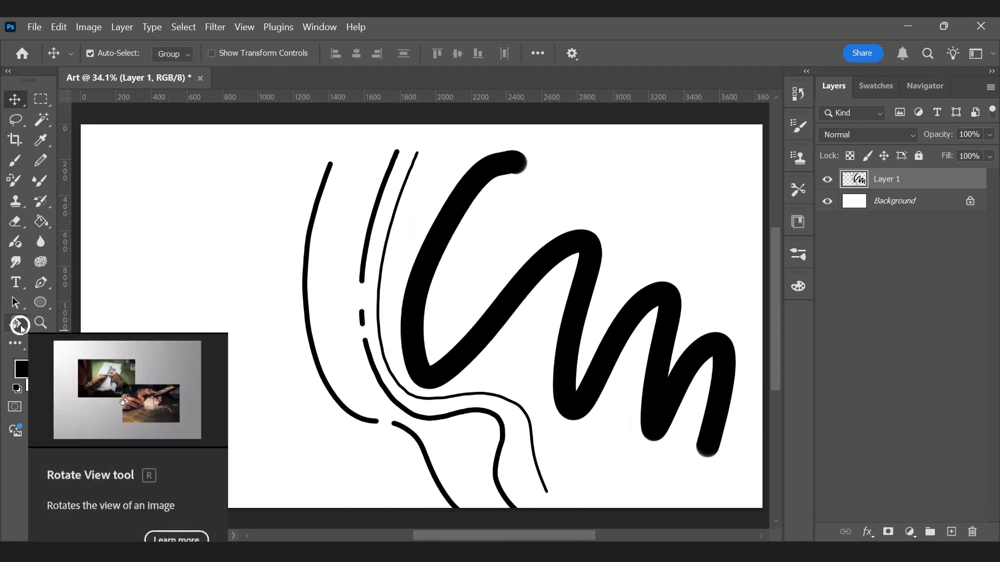
pyautogui.click(22, 327)
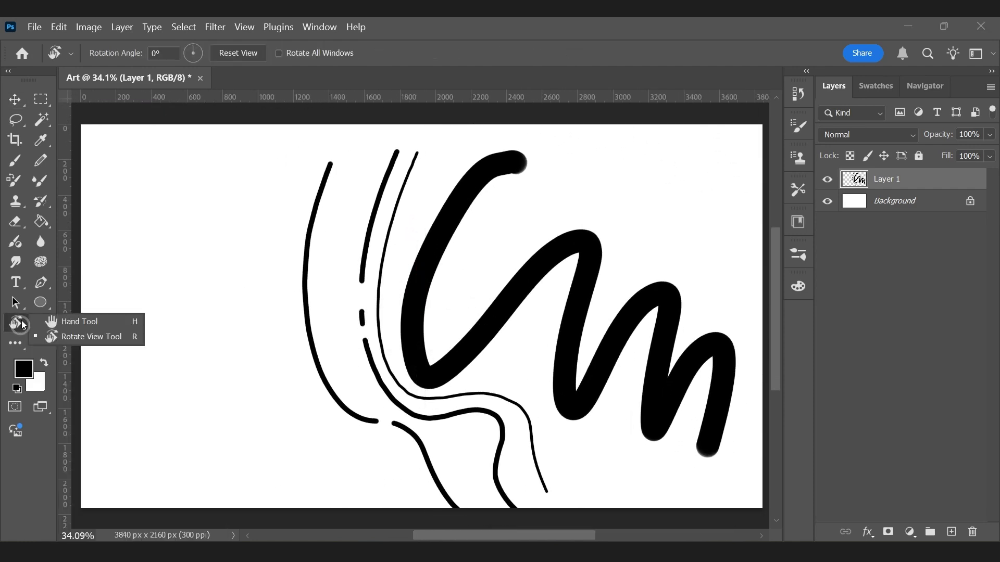
pyautogui.click(121, 338)
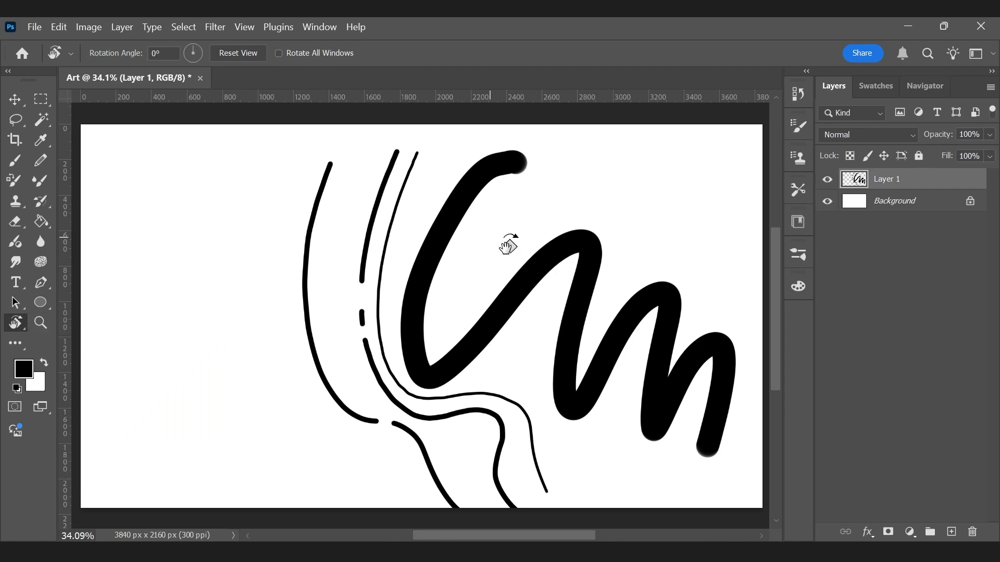
pyautogui.moveTo(520, 252); pyautogui.dragTo(502, 272)
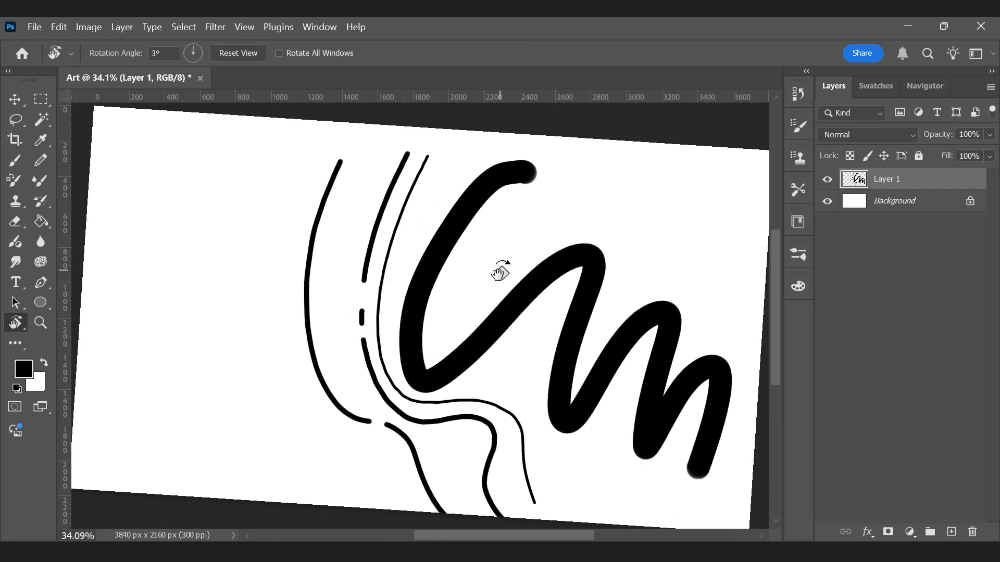
# Step: Zoom in on the thick stroke to about 96%, rotate the view slightly, and pan to the thinner strokes
pyautogui.press('z')
pyautogui.moveTo(464, 223); pyautogui.dragTo(500, 240)
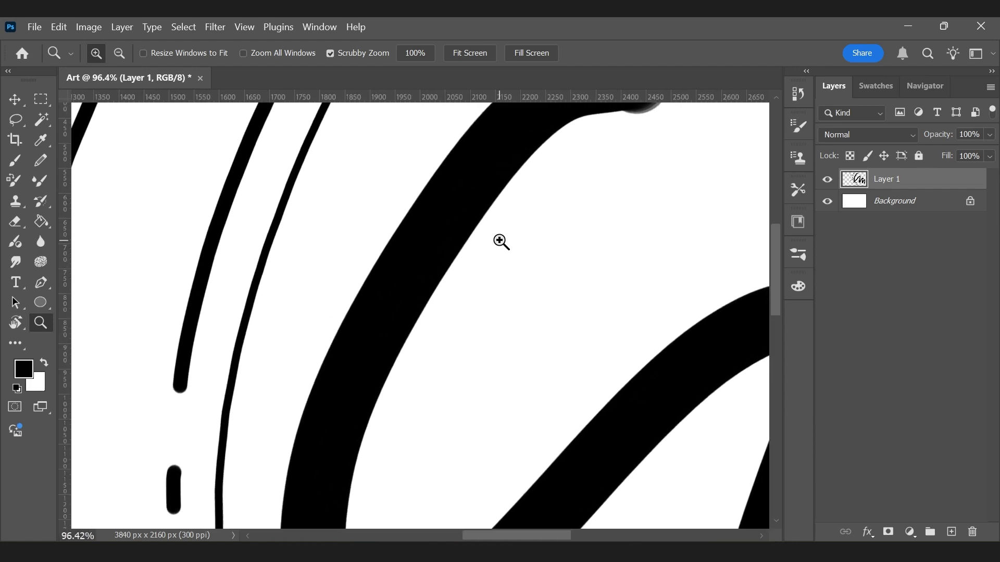
pyautogui.click(20, 325)
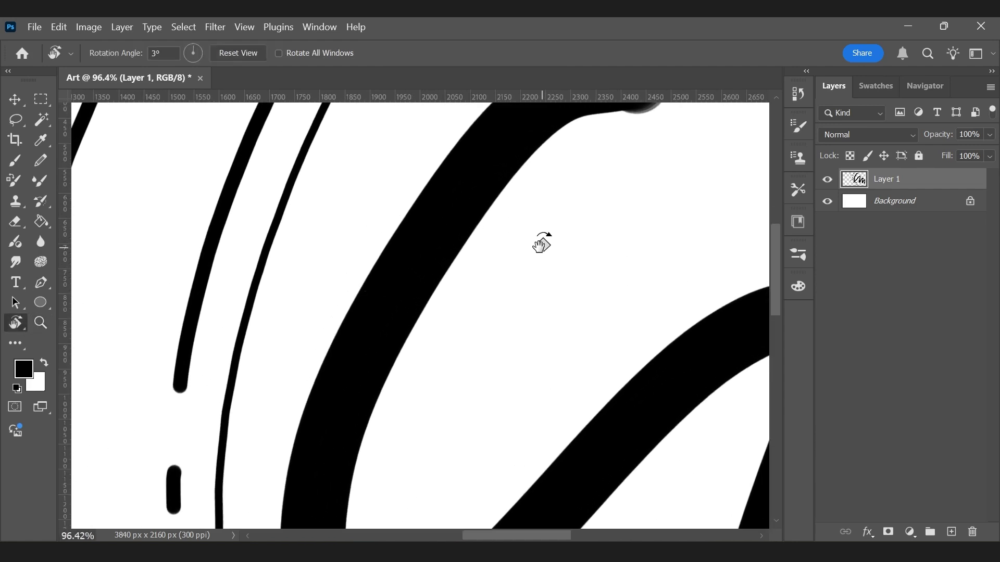
pyautogui.moveTo(562, 283); pyautogui.dragTo(553, 257)
pyautogui.press('h')
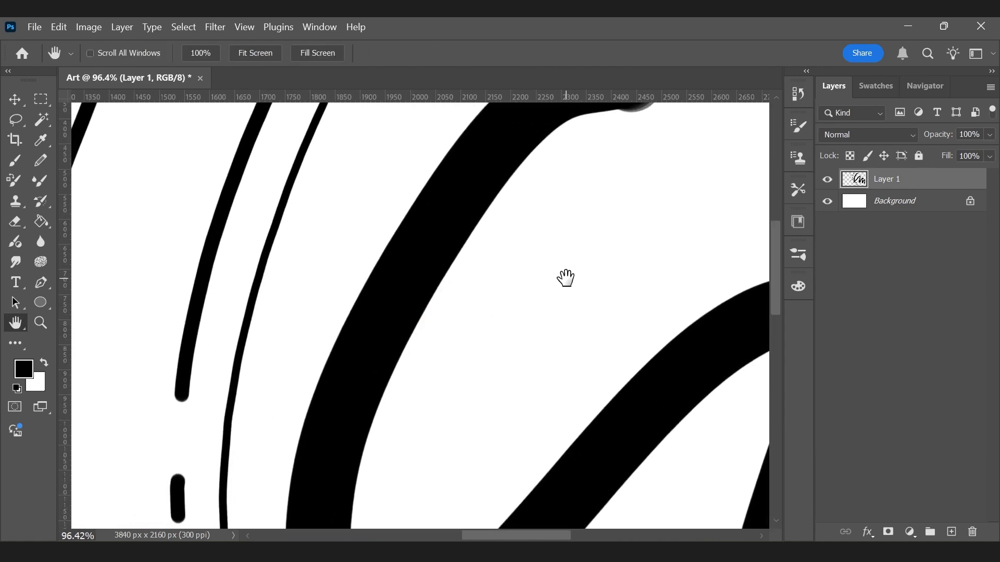
pyautogui.moveTo(578, 301)
pyautogui.mouseDown()
pyautogui.moveTo(438, 214)
pyautogui.moveTo(603, 210)
pyautogui.moveTo(587, 250)
pyautogui.mouseUp()
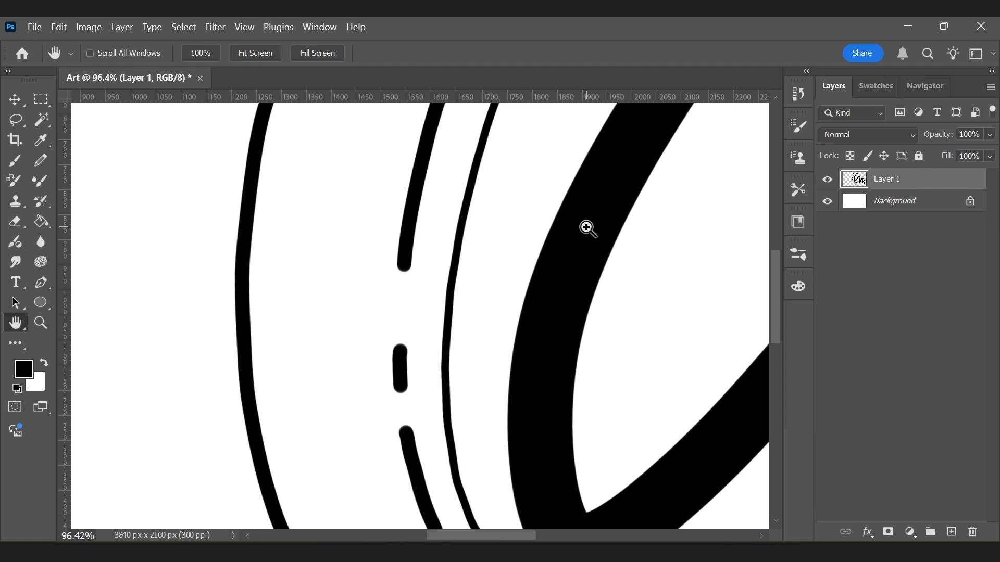
# Step: Fit the rotated canvas on screen and adjust its rotation once more with the Rotate View tool
pyautogui.hotkey('ctrl', '0')
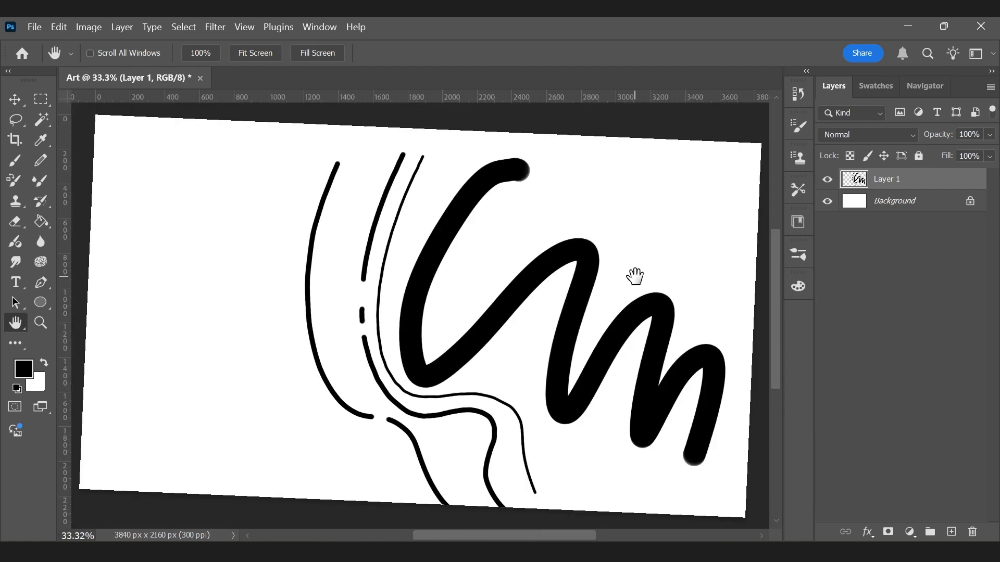
pyautogui.press('r')
pyautogui.moveTo(652, 285); pyautogui.dragTo(633, 245)
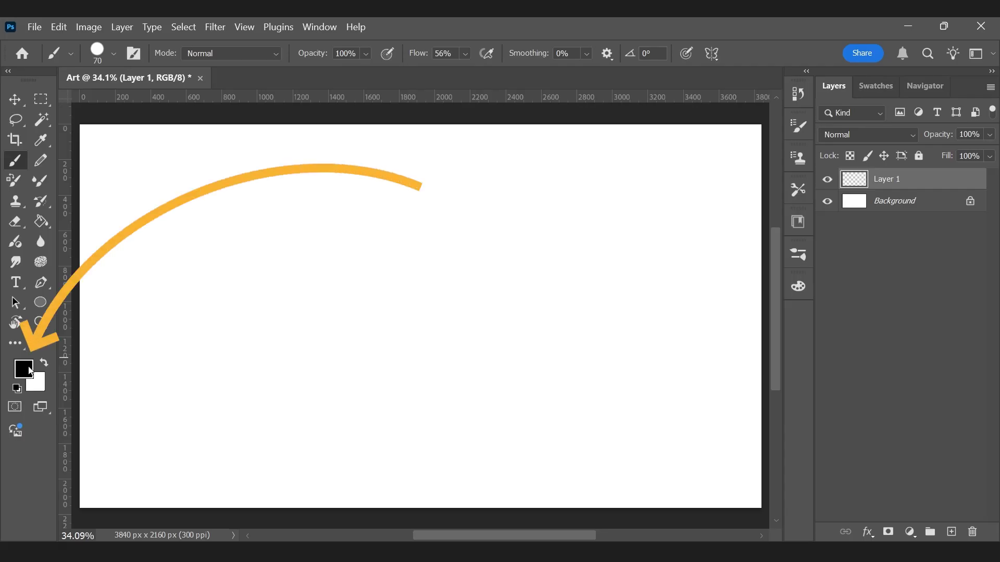
# Step: Set the foreground color to dark red #bf3f38 and paint two wavy vertical brush strokes just right of the canvas centre
pyautogui.click(28, 369)
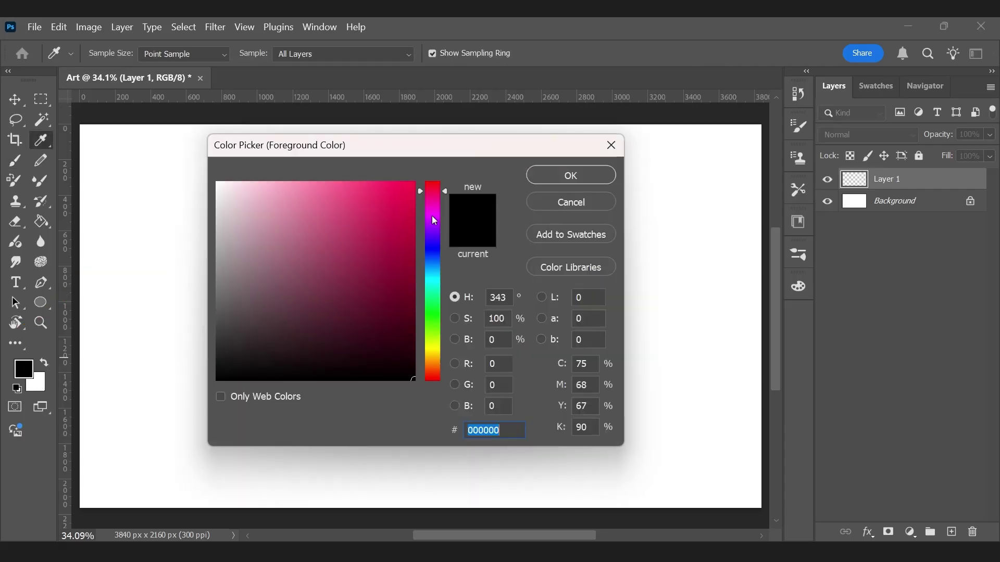
pyautogui.moveTo(436, 198); pyautogui.dragTo(439, 379)
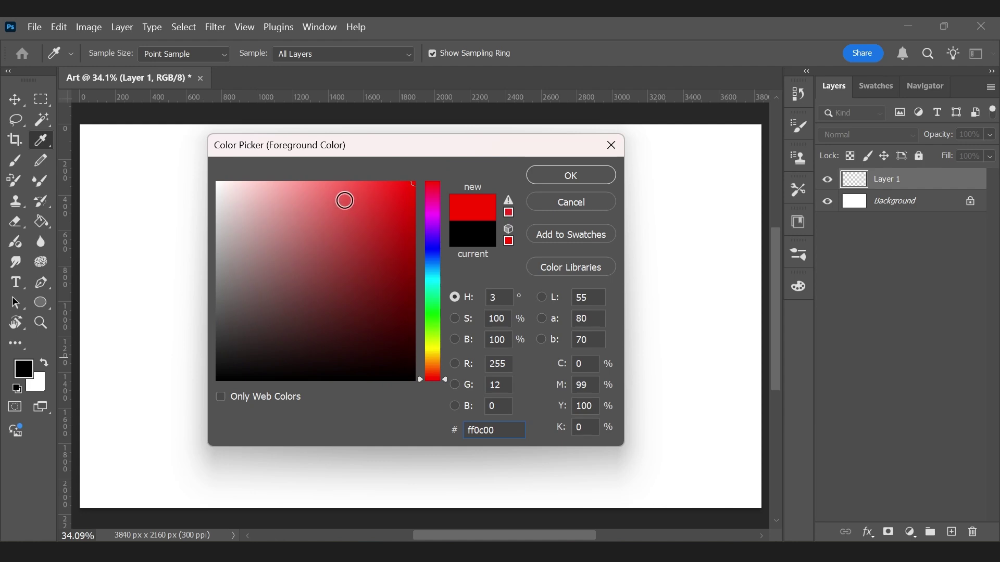
pyautogui.click(347, 200)
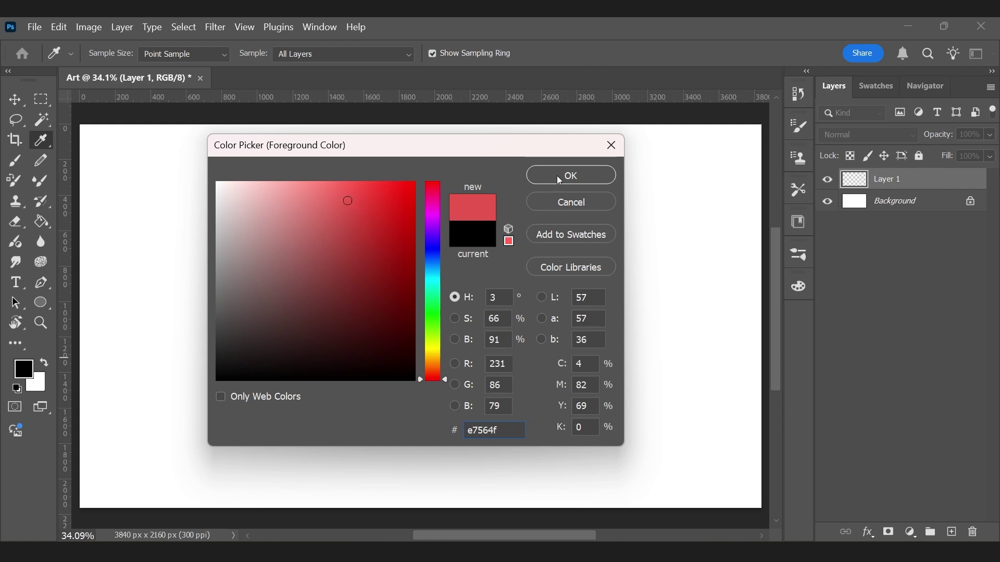
pyautogui.click(358, 228)
pyautogui.click(570, 175)
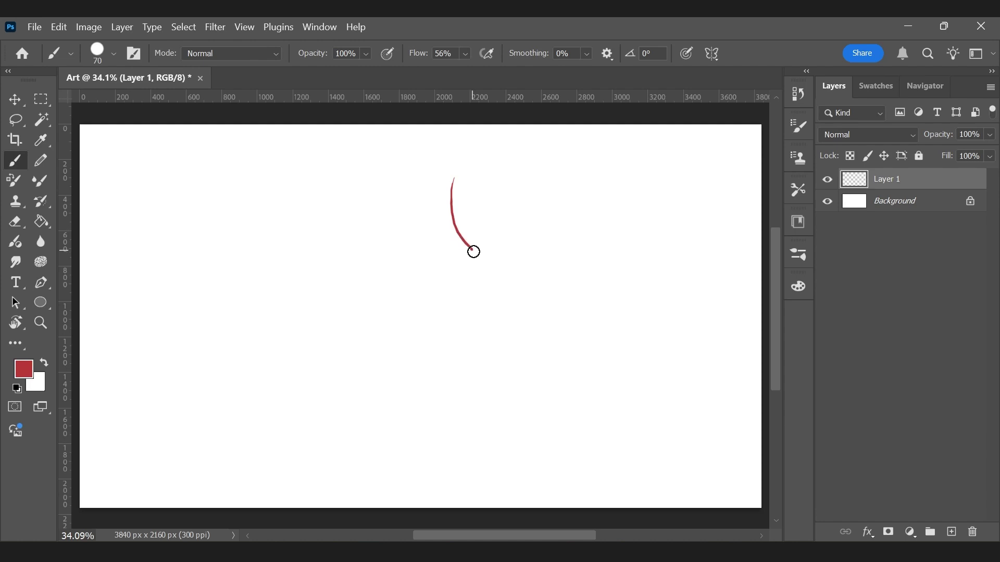
pyautogui.moveTo(490, 299)
pyautogui.mouseDown()
pyautogui.moveTo(467, 353)
pyautogui.moveTo(481, 414)
pyautogui.mouseUp()
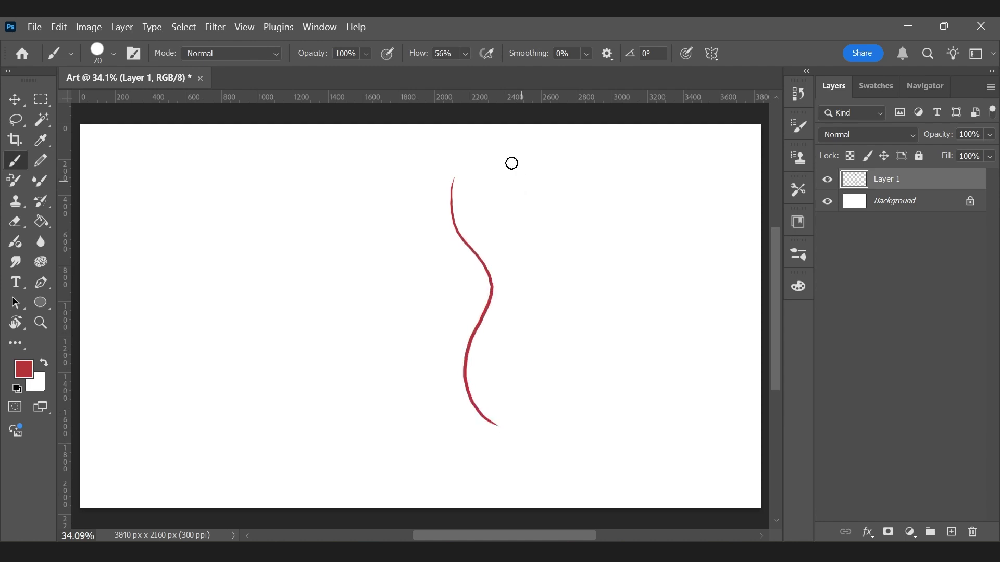
pyautogui.moveTo(494, 173)
pyautogui.mouseDown()
pyautogui.moveTo(522, 297)
pyautogui.moveTo(502, 377)
pyautogui.moveTo(527, 411)
pyautogui.mouseUp()
# Step: Change the foreground color to blue #388bbf and paint two wavy vertical strokes beside the red ones
pyautogui.click(27, 369)
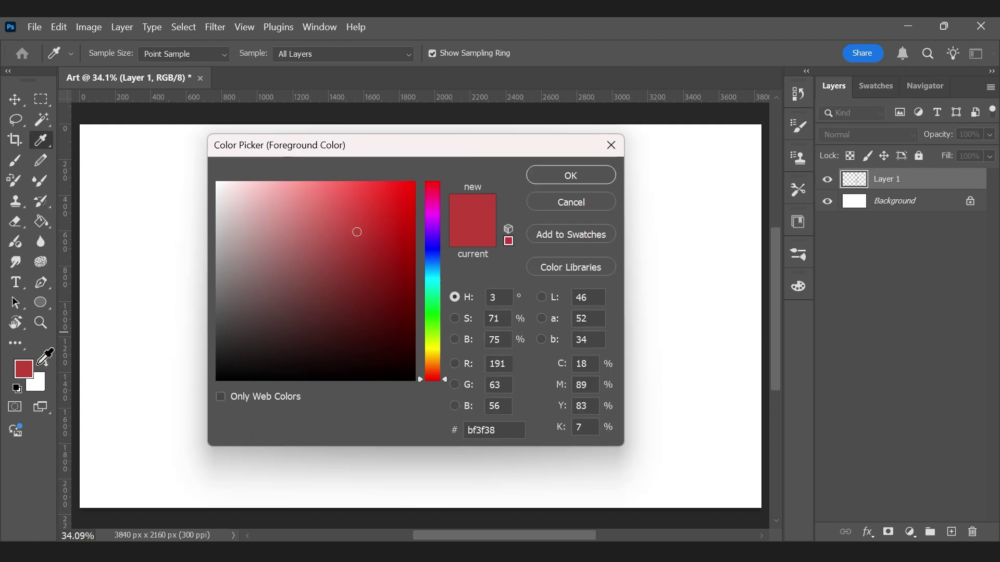
pyautogui.moveTo(431, 288); pyautogui.dragTo(433, 268)
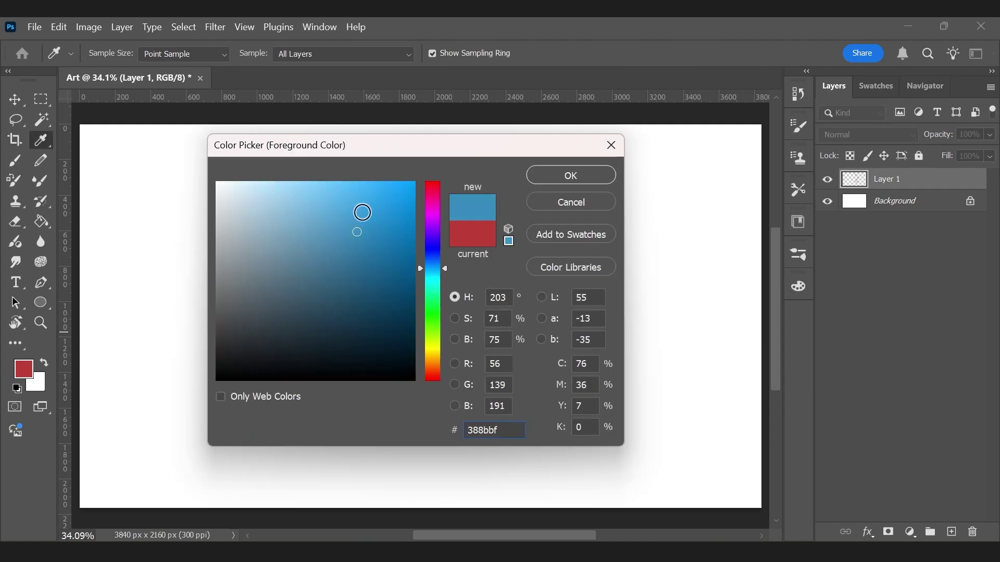
pyautogui.click(562, 179)
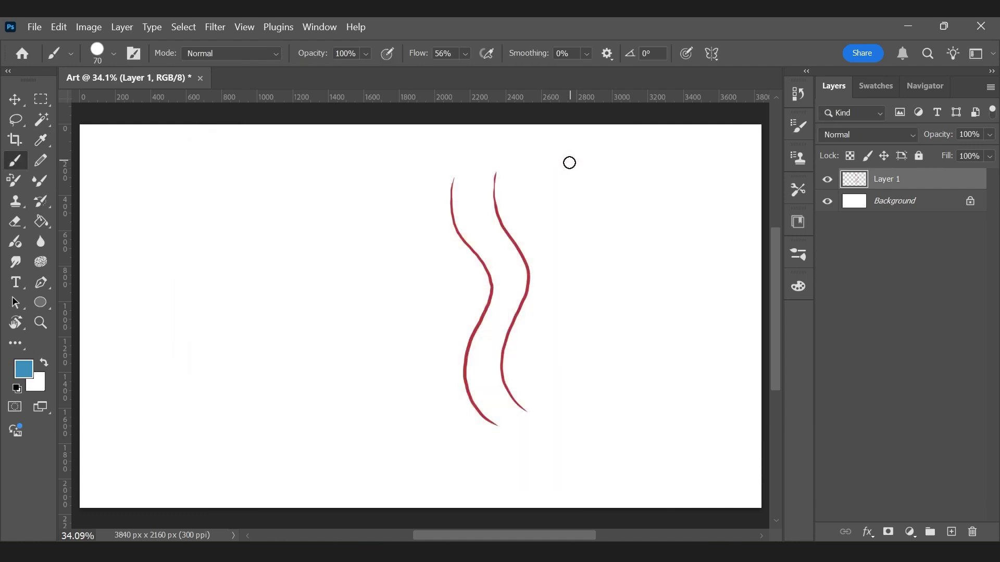
pyautogui.moveTo(529, 226)
pyautogui.mouseDown()
pyautogui.moveTo(542, 265)
pyautogui.moveTo(520, 380)
pyautogui.moveTo(543, 413)
pyautogui.mouseUp()
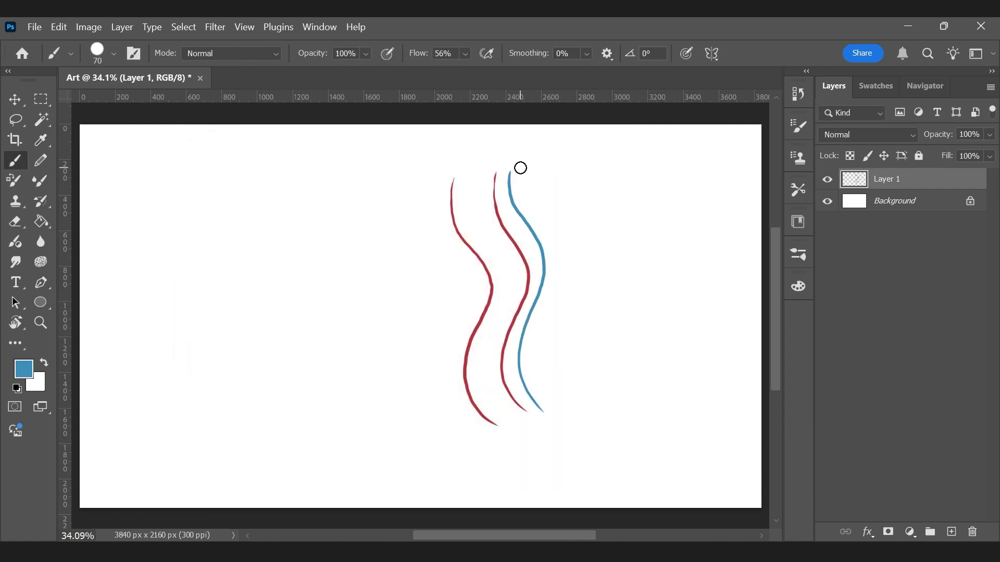
pyautogui.moveTo(532, 210)
pyautogui.mouseDown()
pyautogui.moveTo(550, 265)
pyautogui.moveTo(529, 355)
pyautogui.moveTo(554, 402)
pyautogui.mouseUp()
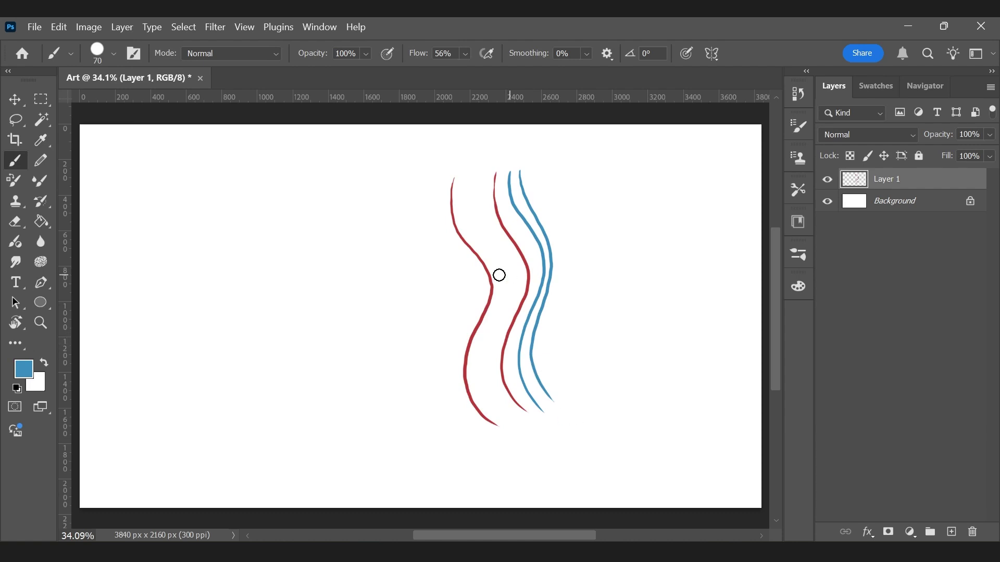
# Step: Undo all four wavy red and blue strokes on Layer 1
pyautogui.press('z')
pyautogui.moveTo(424, 266); pyautogui.dragTo(444, 261)
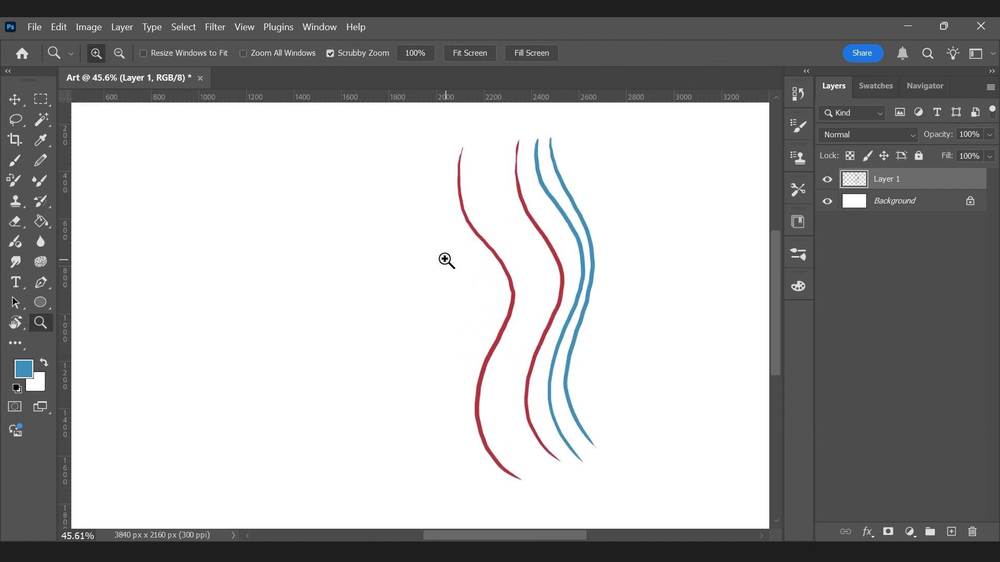
pyautogui.hotkey('ctrl', 'z')
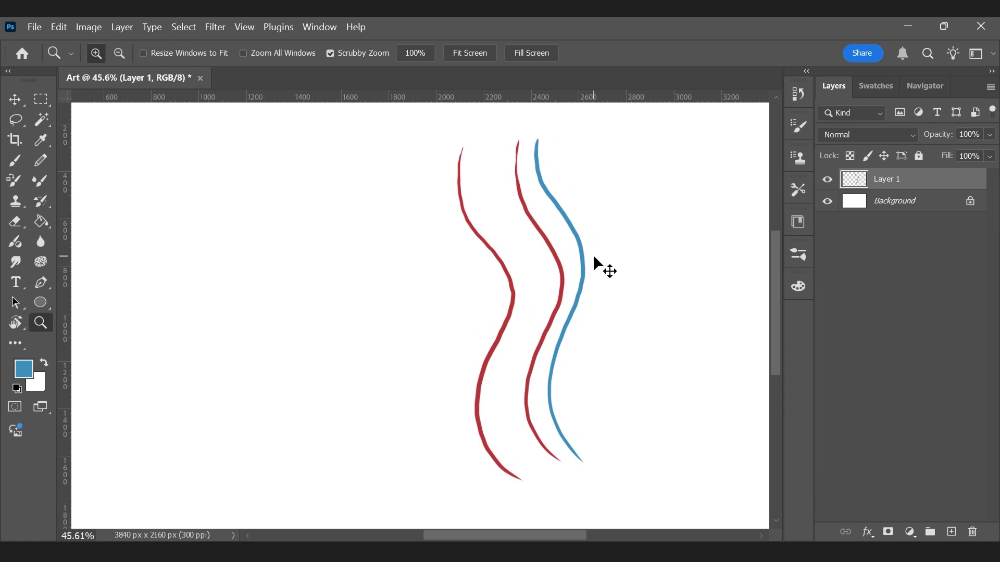
pyautogui.hotkey('ctrl', 'z')
pyautogui.hotkey('ctrl', 'z')
pyautogui.hotkey('ctrl', 'z')
# Step: Paint a closed blue circle outline about 1140 px wide near the middle of the canvas with the Brush tool
pyautogui.moveTo(516, 278); pyautogui.dragTo(526, 272)
pyautogui.press('b')
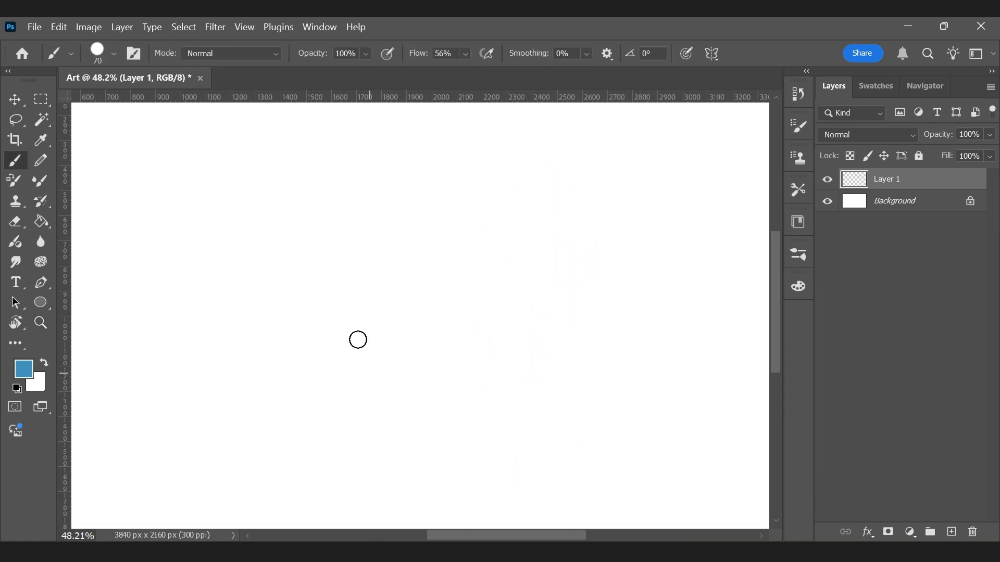
pyautogui.moveTo(534, 443)
pyautogui.mouseDown()
pyautogui.moveTo(389, 200)
pyautogui.moveTo(515, 453)
pyautogui.mouseUp()
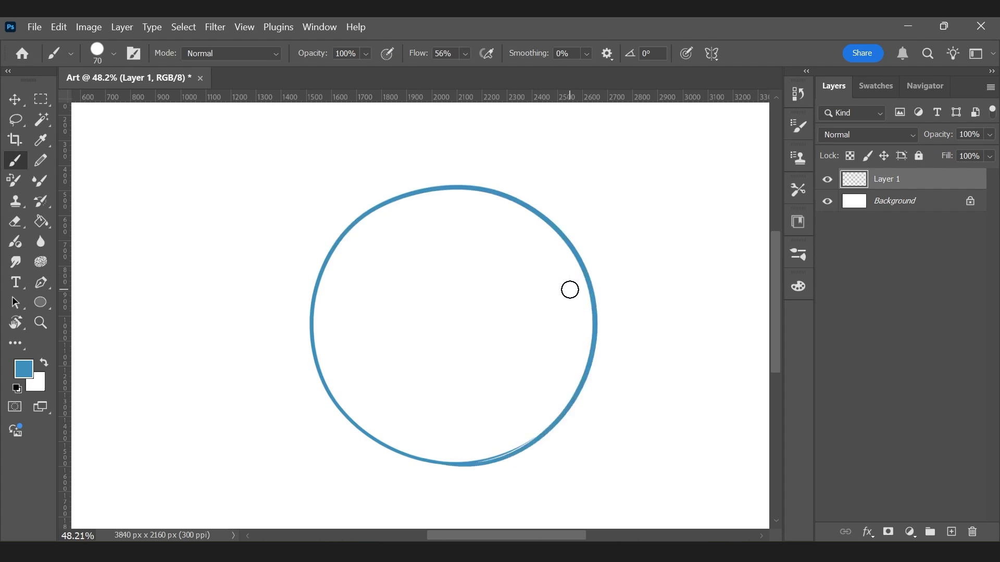
pyautogui.moveTo(392, 346)
pyautogui.mouseDown()
pyautogui.moveTo(442, 271)
pyautogui.moveTo(475, 288)
pyautogui.mouseUp()
pyautogui.moveTo(437, 369)
pyautogui.mouseDown()
pyautogui.moveTo(464, 386)
pyautogui.moveTo(547, 315)
pyautogui.moveTo(537, 352)
pyautogui.mouseUp()
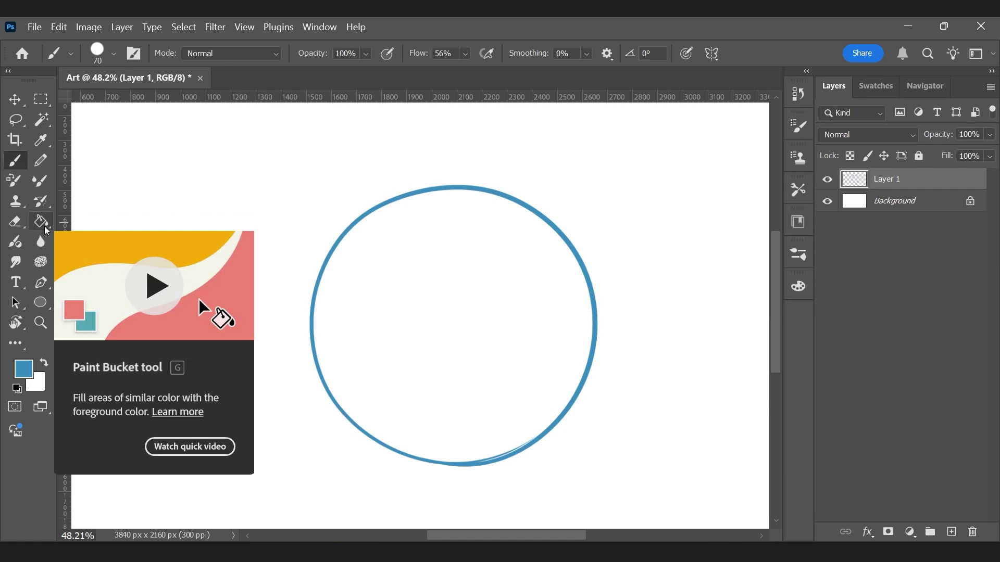
# Step: Set the foreground color to green #38bf84 and fill the inside of the blue circle with the Paint Bucket tool
pyautogui.click(47, 227)
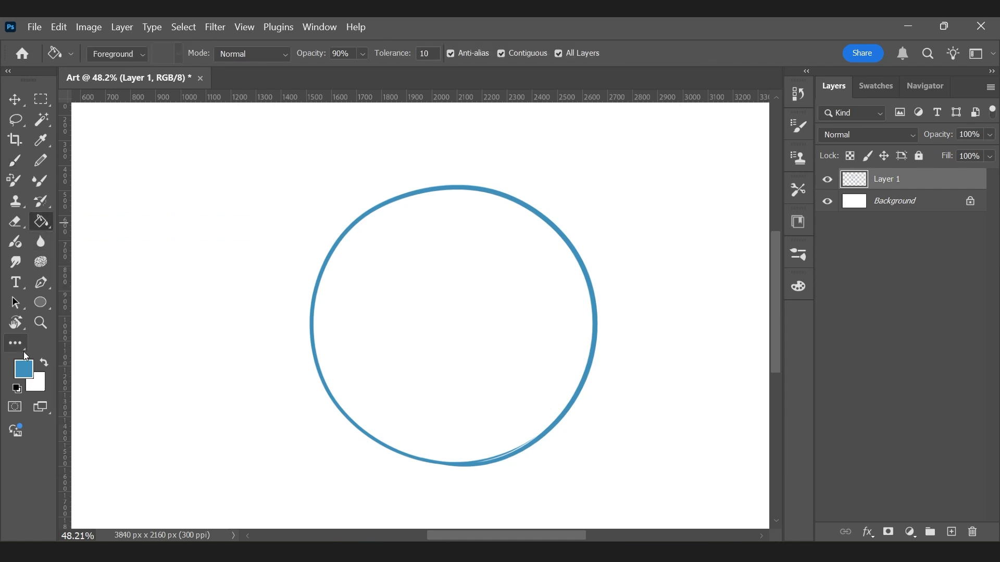
pyautogui.click(23, 369)
pyautogui.moveTo(437, 274); pyautogui.dragTo(437, 296)
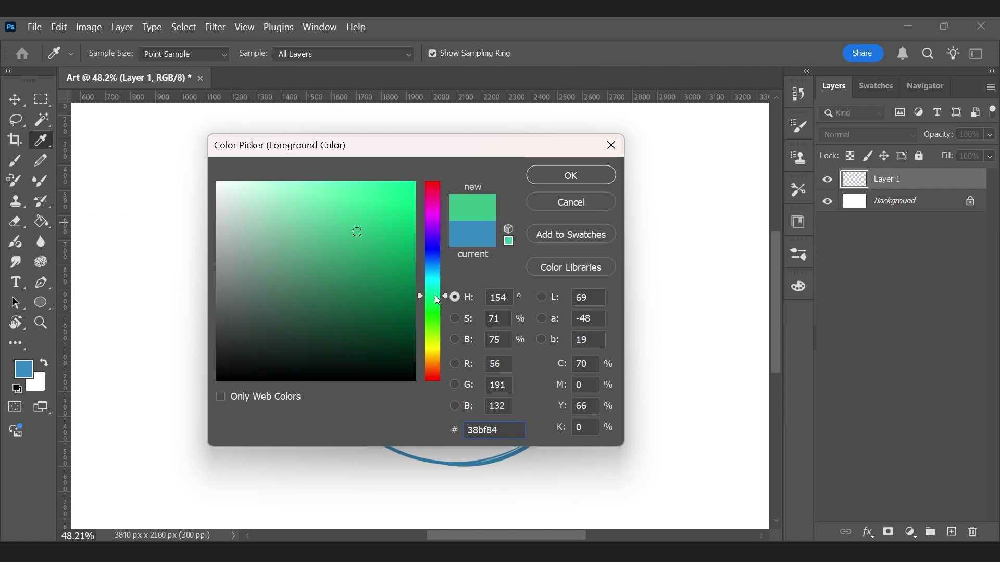
pyautogui.click(545, 177)
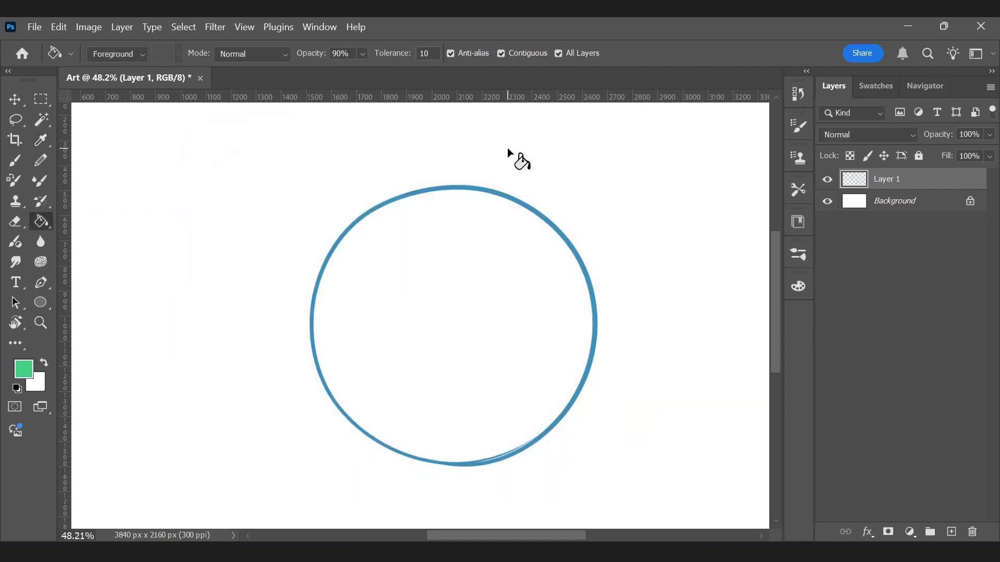
pyautogui.click(507, 291)
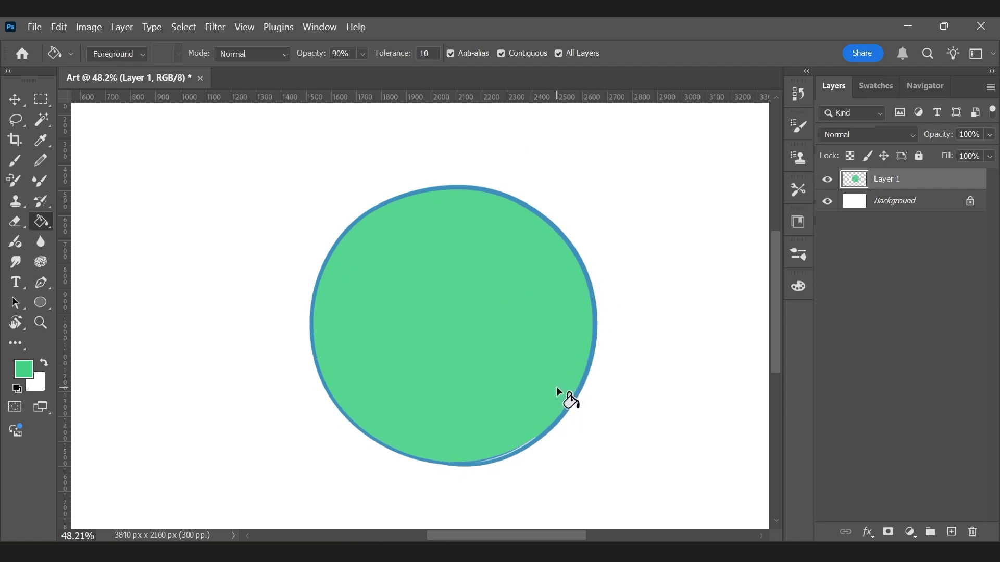
# Step: Examine the boundary between the green fill and the blue outline at the circle's upper-right edge, magnified to about 509%
pyautogui.press('z')
pyautogui.moveTo(542, 214)
pyautogui.mouseDown()
pyautogui.moveTo(616, 250)
pyautogui.moveTo(601, 310)
pyautogui.mouseUp()
pyautogui.press('g')
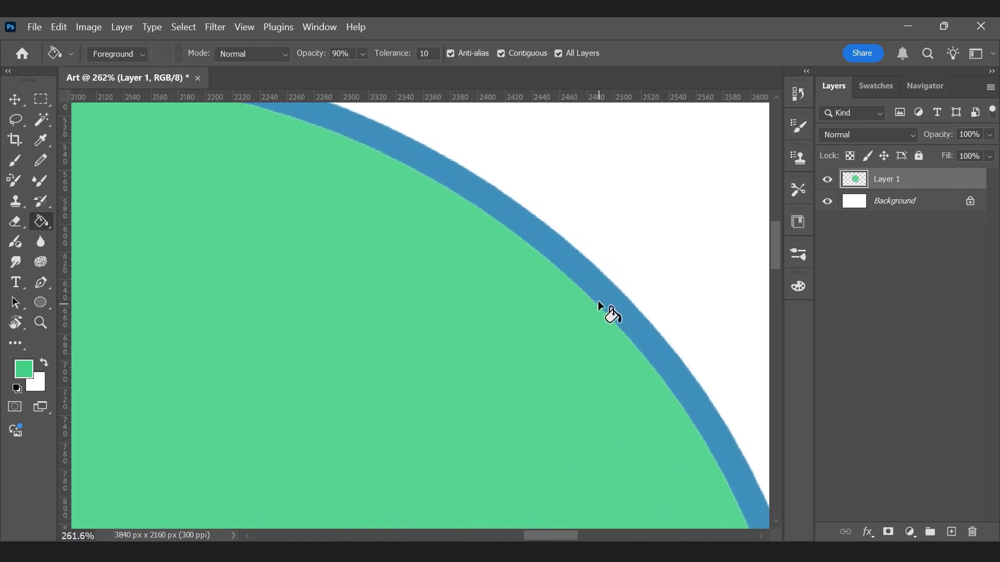
pyautogui.press('z')
pyautogui.moveTo(595, 294)
pyautogui.mouseDown()
pyautogui.moveTo(625, 295)
pyautogui.moveTo(609, 299)
pyautogui.mouseUp()
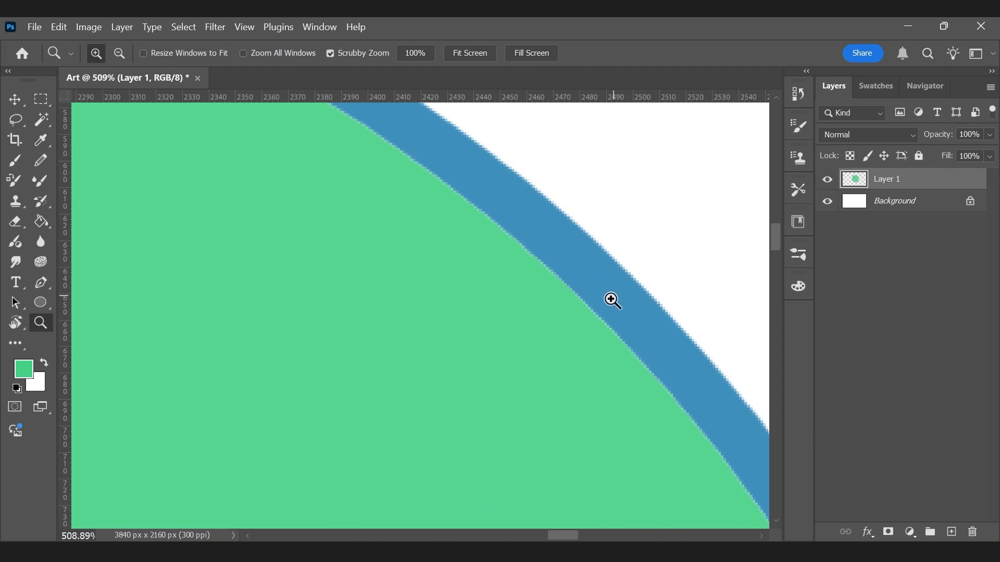
pyautogui.press('g')
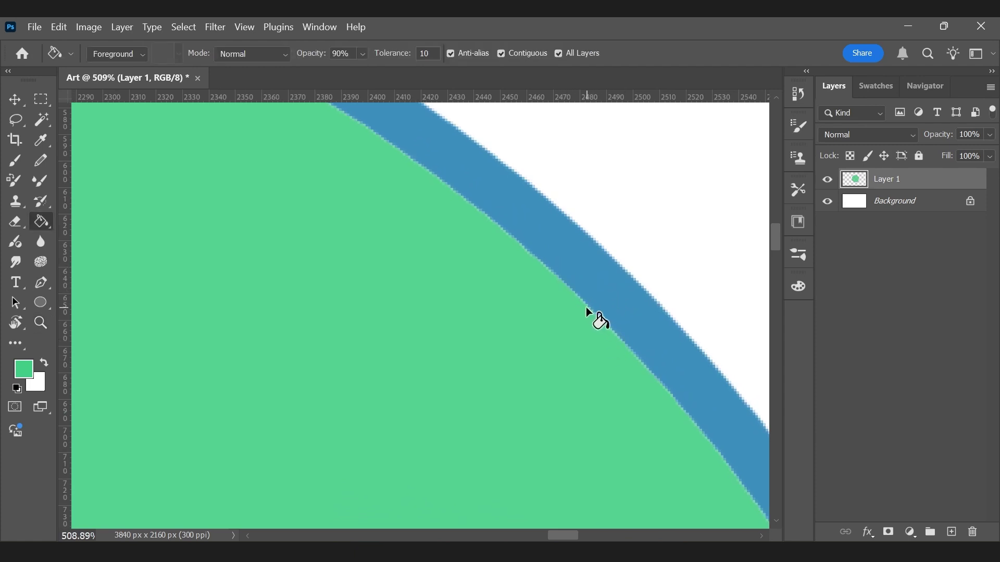
# Step: Undo the green fill, set the Paint Bucket tolerance to 50, refill the circle, and fit the canvas on screen
pyautogui.hotkey('ctrl', 'z')
pyautogui.click(433, 57)
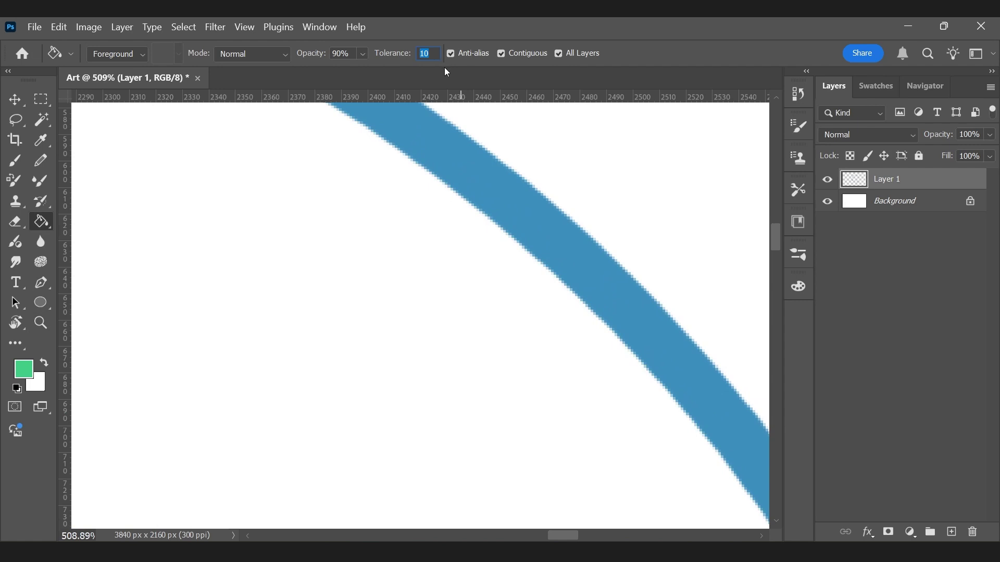
pyautogui.write('5')
pyautogui.click(478, 240)
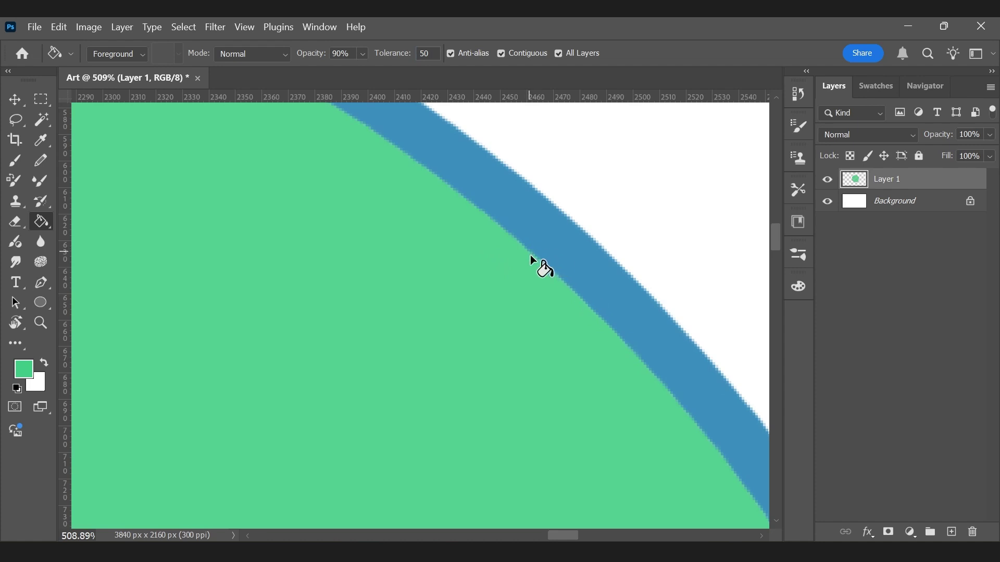
pyautogui.hotkey('ctrl', '0')
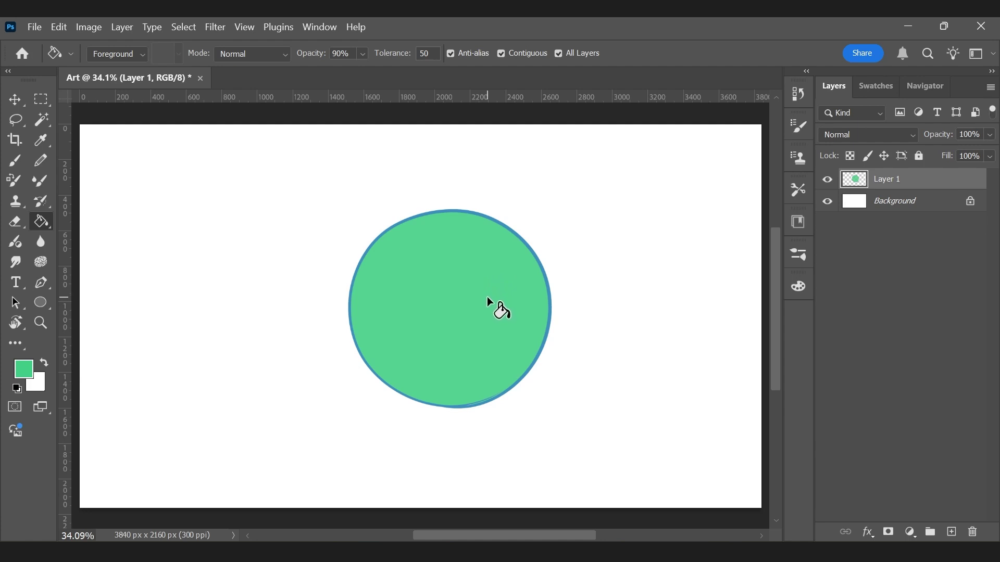
# Step: Sample the color at the circle's upper-right edge with the Eyedropper tool
pyautogui.press('g')
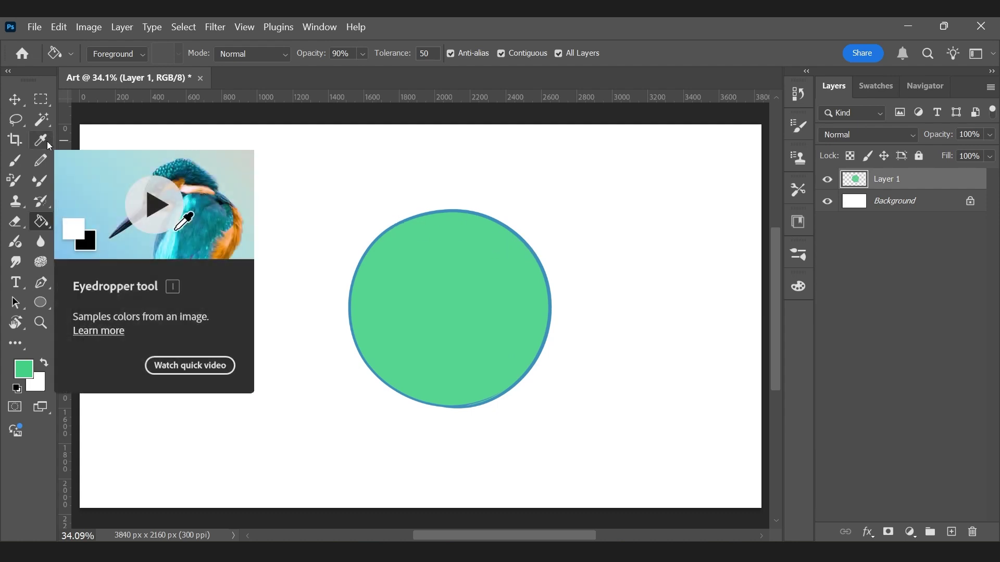
pyautogui.press('i')
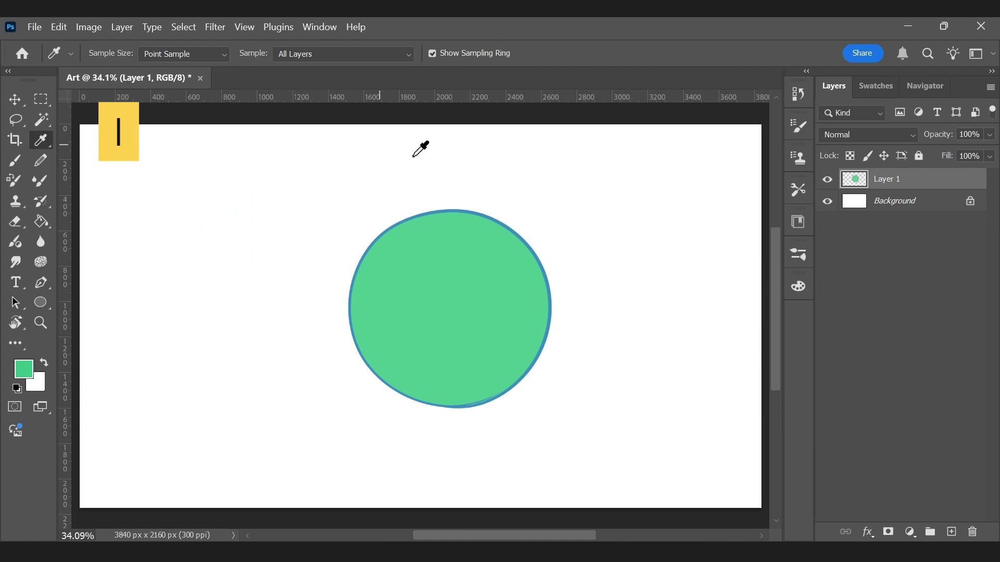
pyautogui.click(525, 241)
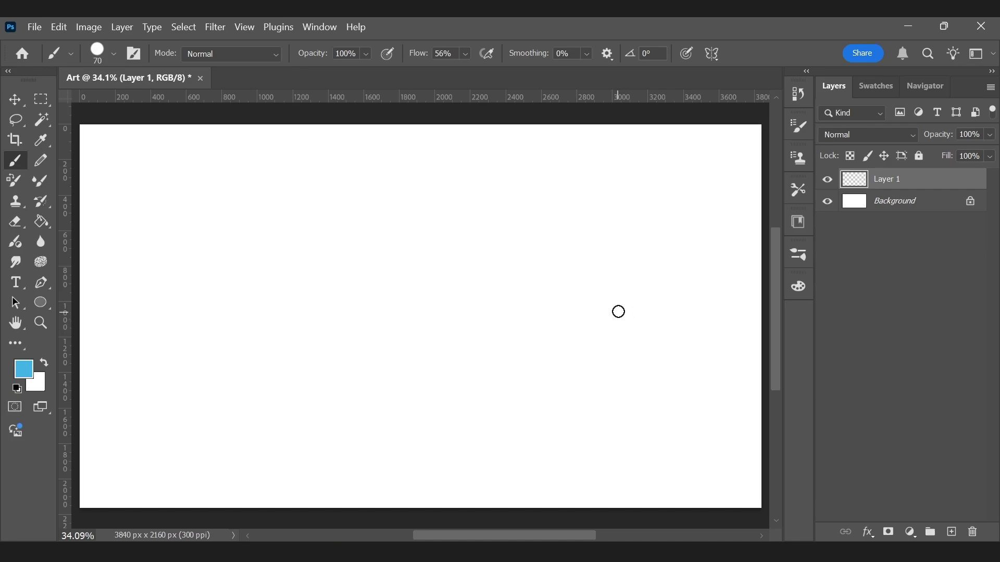
# Step: Set the foreground color to orange #f59829 in the Color Picker
pyautogui.click(24, 369)
pyautogui.moveTo(434, 271); pyautogui.dragTo(439, 362)
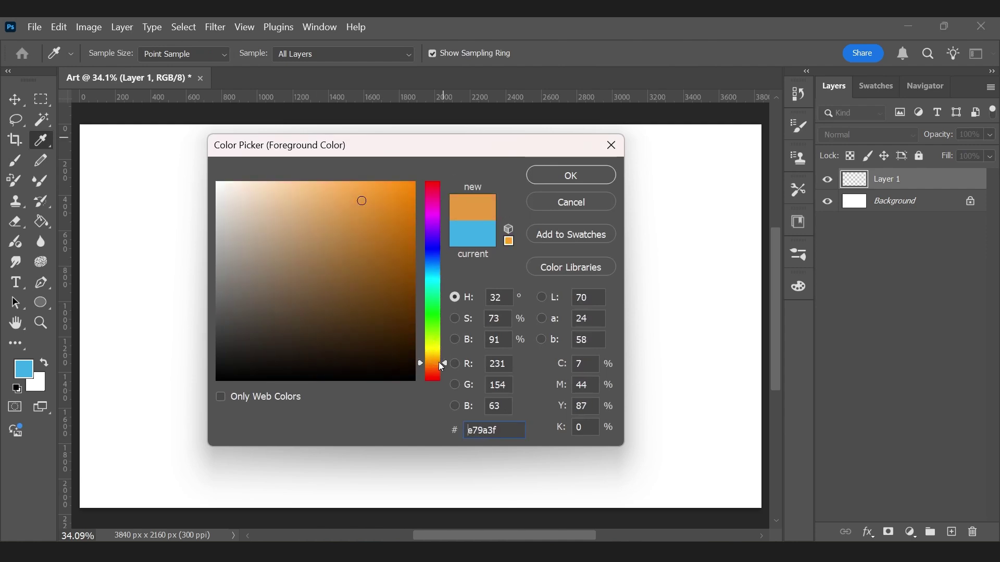
pyautogui.click(382, 189)
pyautogui.click(568, 182)
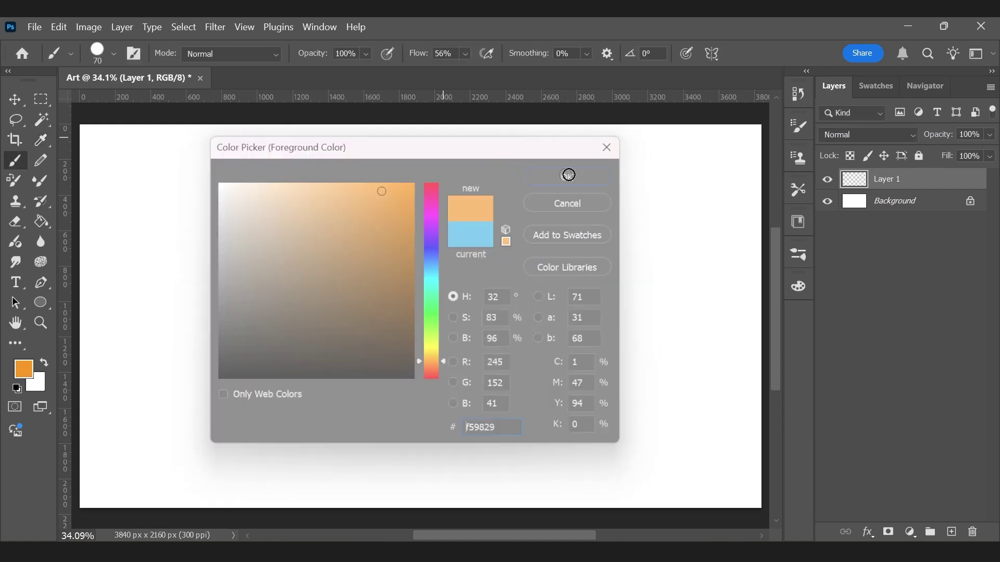
# Step: Paint a closed orange circle outline about 700 px wide right of the canvas centre with the Brush tool
pyautogui.press('z')
pyautogui.moveTo(535, 257); pyautogui.dragTo(569, 265)
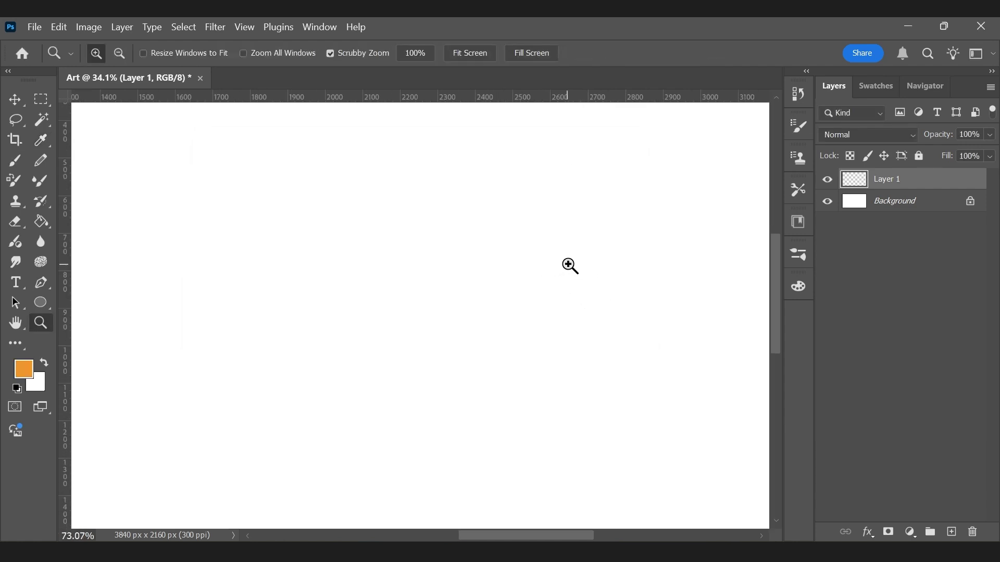
pyautogui.press('b')
pyautogui.moveTo(620, 301); pyautogui.dragTo(561, 392)
pyautogui.moveTo(509, 414)
pyautogui.mouseDown()
pyautogui.moveTo(618, 243)
pyautogui.moveTo(536, 397)
pyautogui.mouseUp()
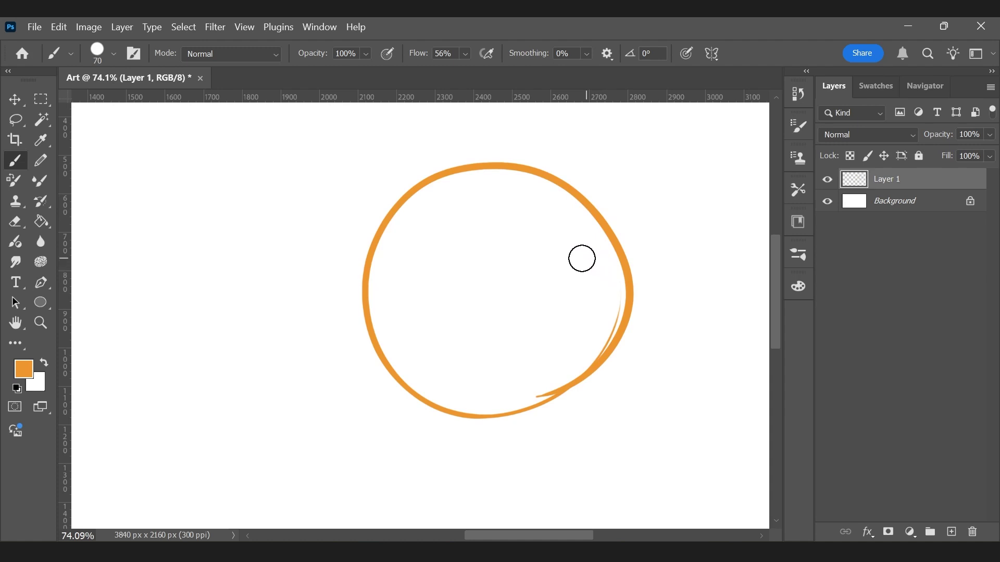
# Step: Fill the orange circle with the Paint Bucket tool and zoom in on its upper-right edge to about 196%
pyautogui.press('g')
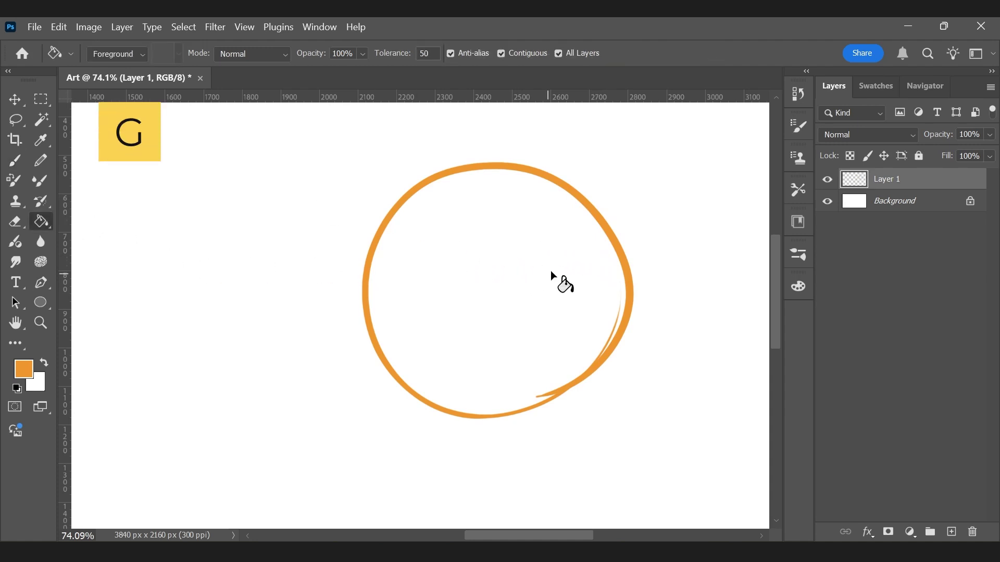
pyautogui.click(573, 252)
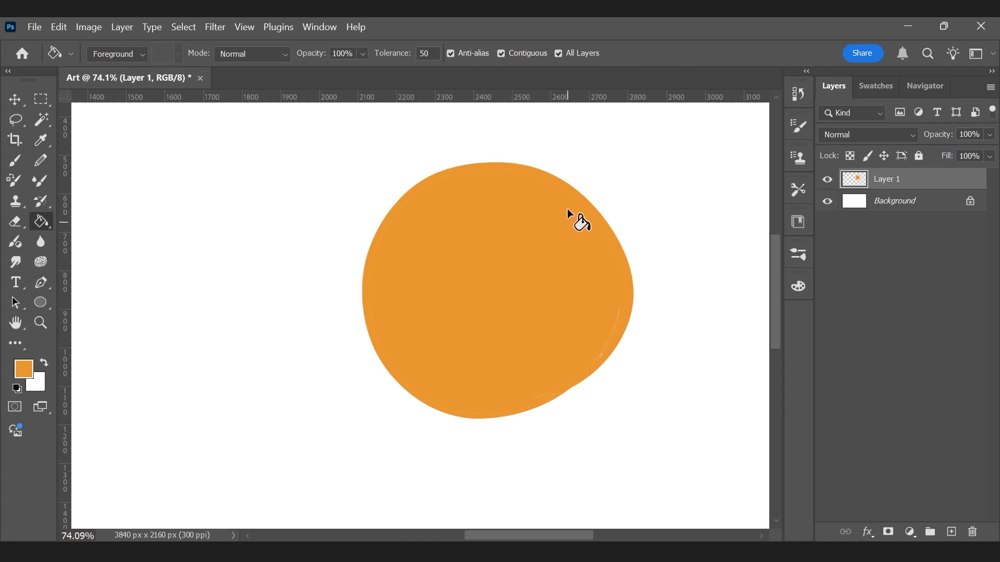
pyautogui.press('z')
pyautogui.moveTo(571, 196); pyautogui.dragTo(615, 215)
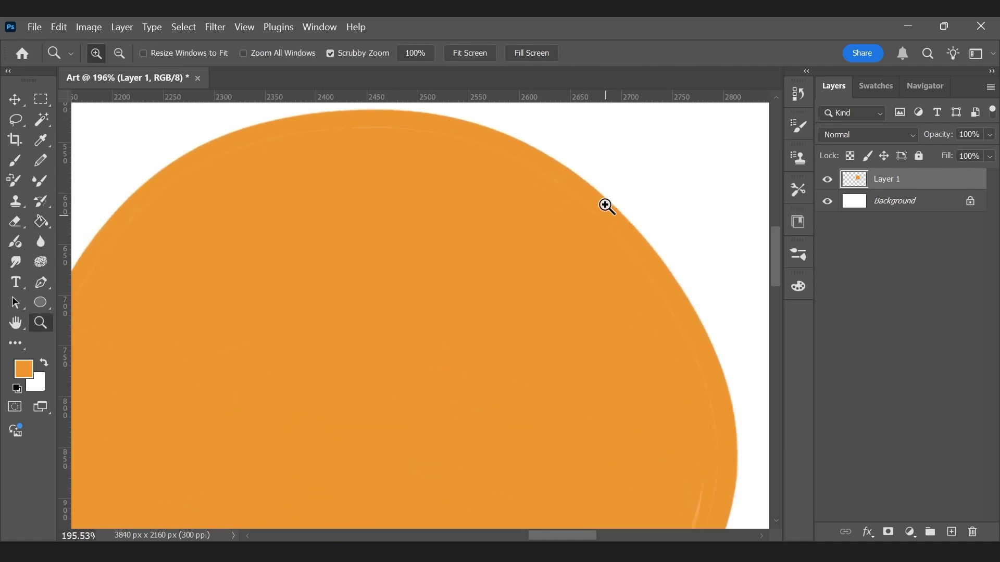
# Step: Undo the orange circle's fill and refill it with the Paint Bucket tool at a tolerance of 100, covering the faint edge gaps
pyautogui.hotkey('ctrl', 'z')
pyautogui.press('g')
pyautogui.click(400, 54)
pyautogui.write('100')
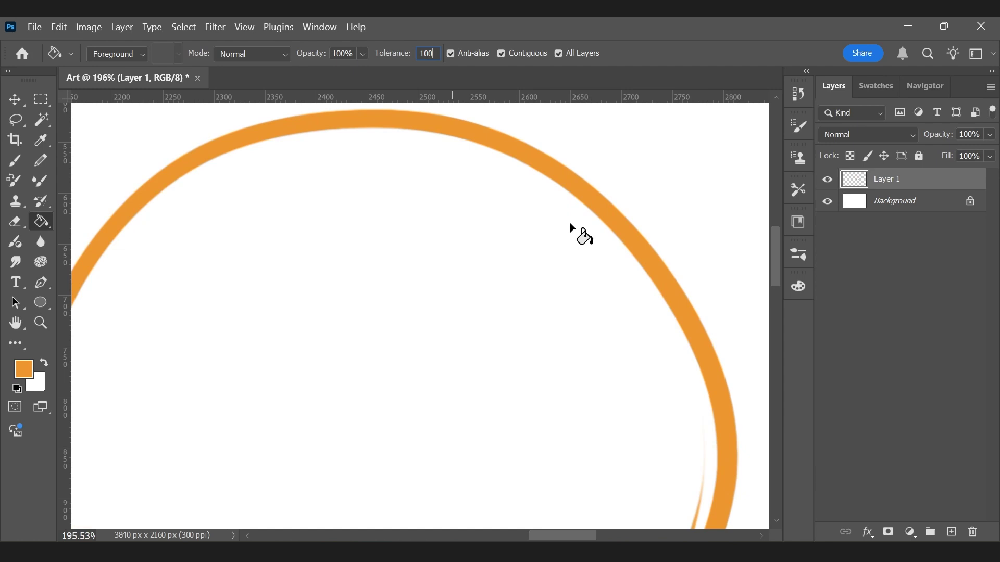
pyautogui.click(556, 256)
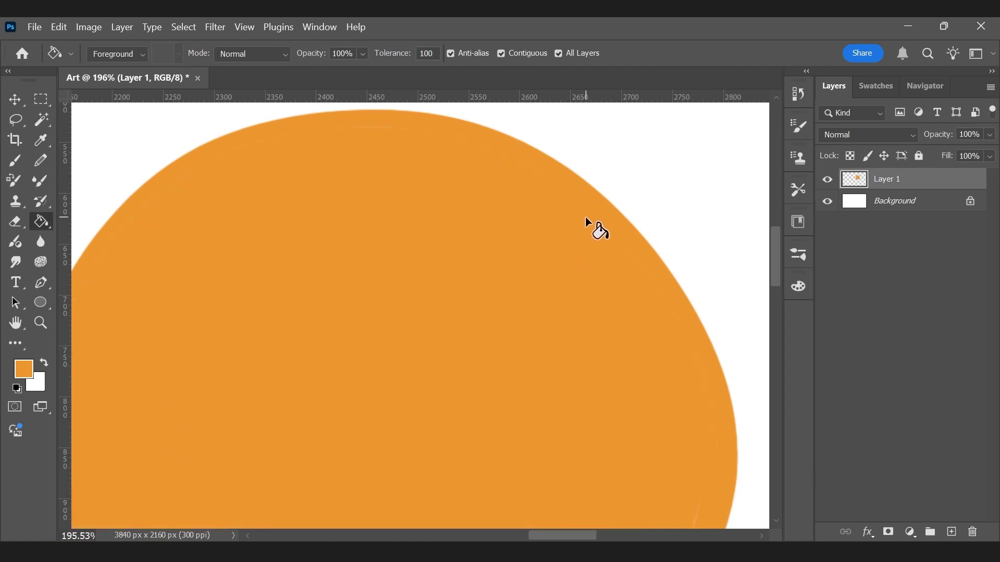
pyautogui.click(578, 235)
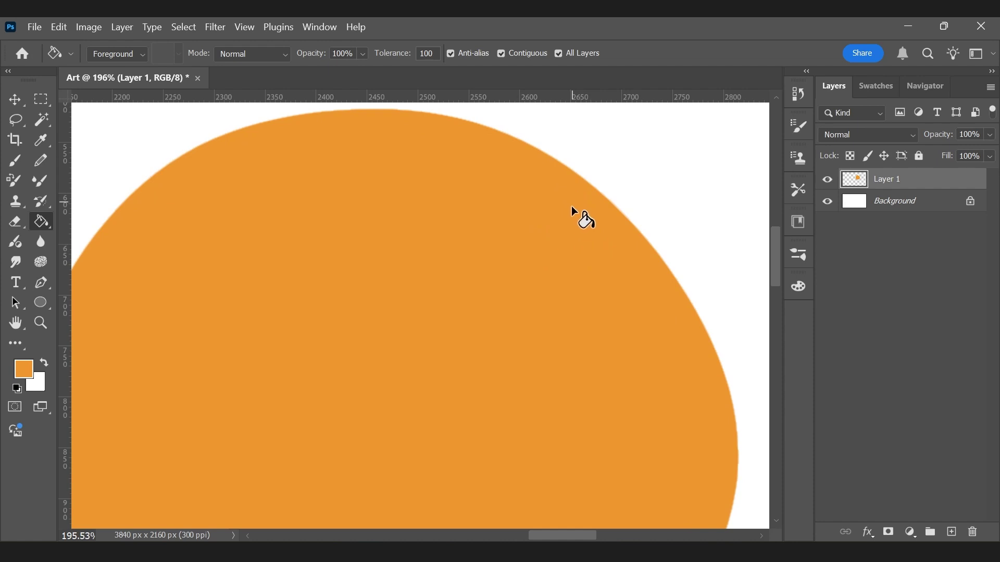
pyautogui.scroll(-4, 568, 215)
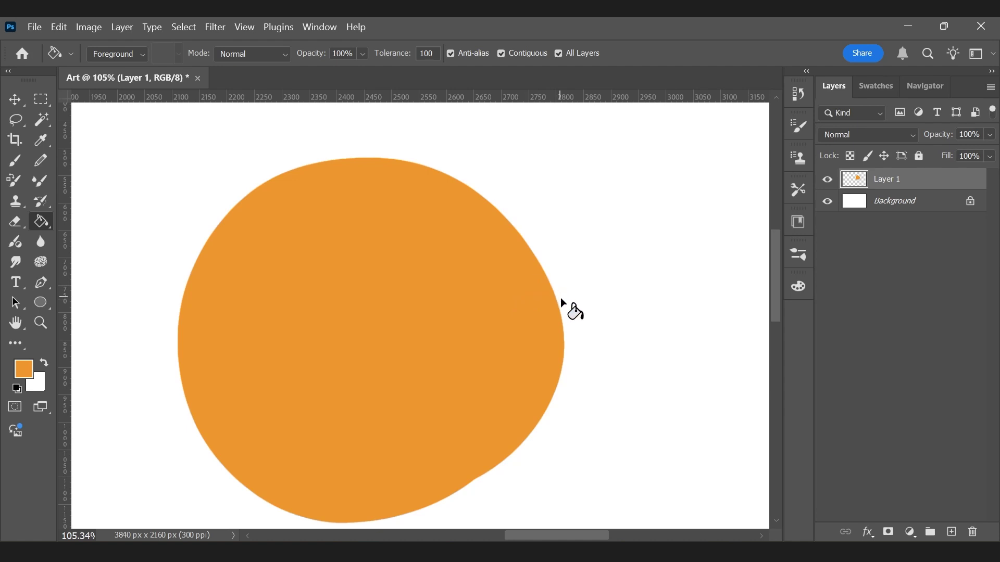
# Step: Create a new empty layer above Layer 1 and delete it again
pyautogui.click(954, 532)
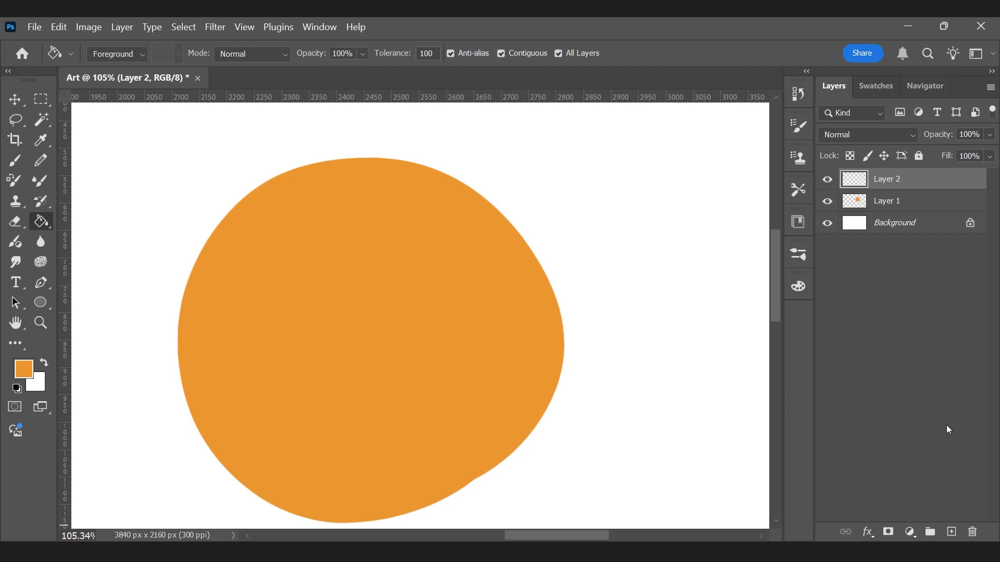
pyautogui.click(973, 533)
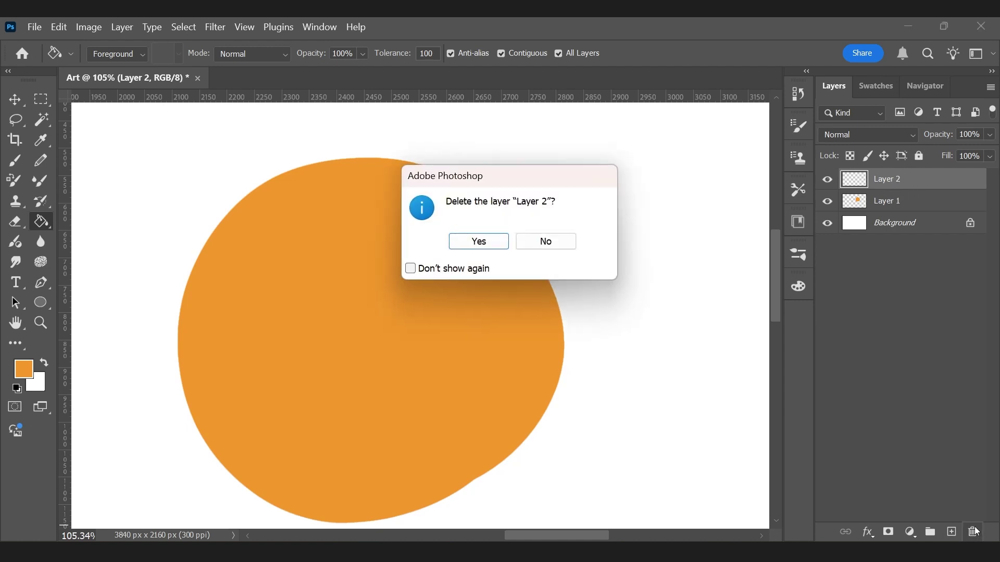
pyautogui.click(486, 241)
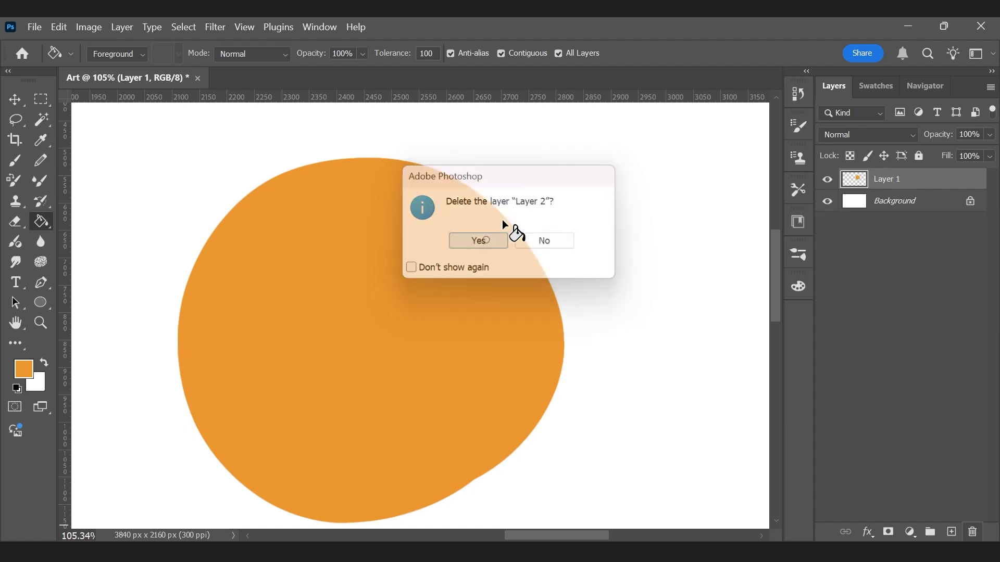
# Step: On a new layer, paint a closed cyan #29d6f5 circle outline about 650 px wide overlapping the orange circle's right side
pyautogui.click(951, 532)
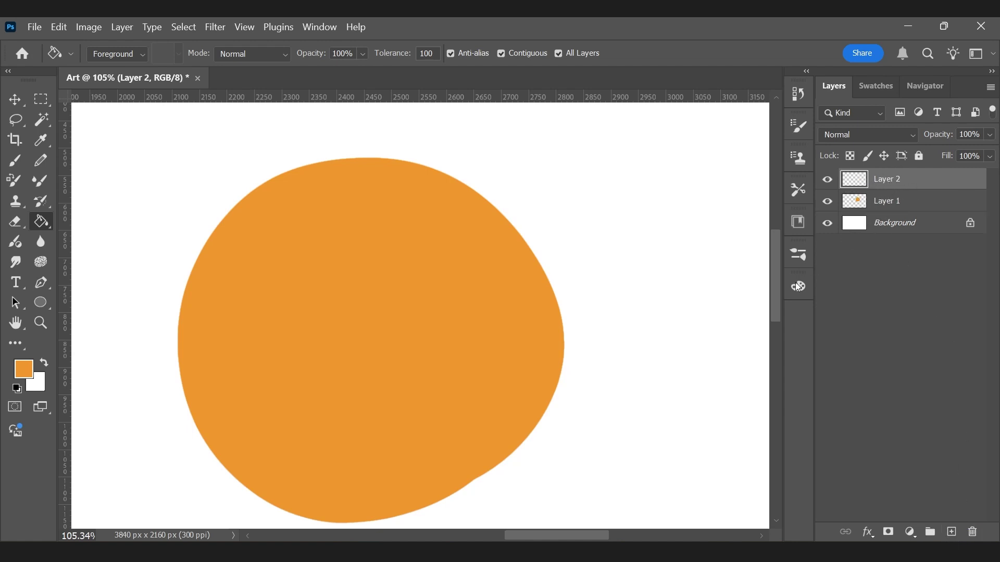
pyautogui.moveTo(615, 295); pyautogui.dragTo(561, 286)
pyautogui.press('b')
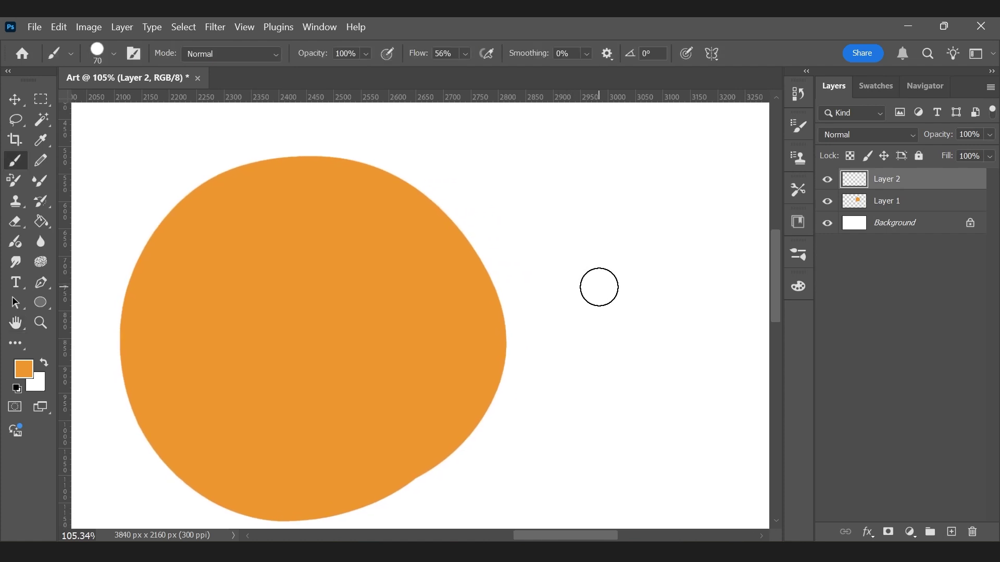
pyautogui.click(26, 372)
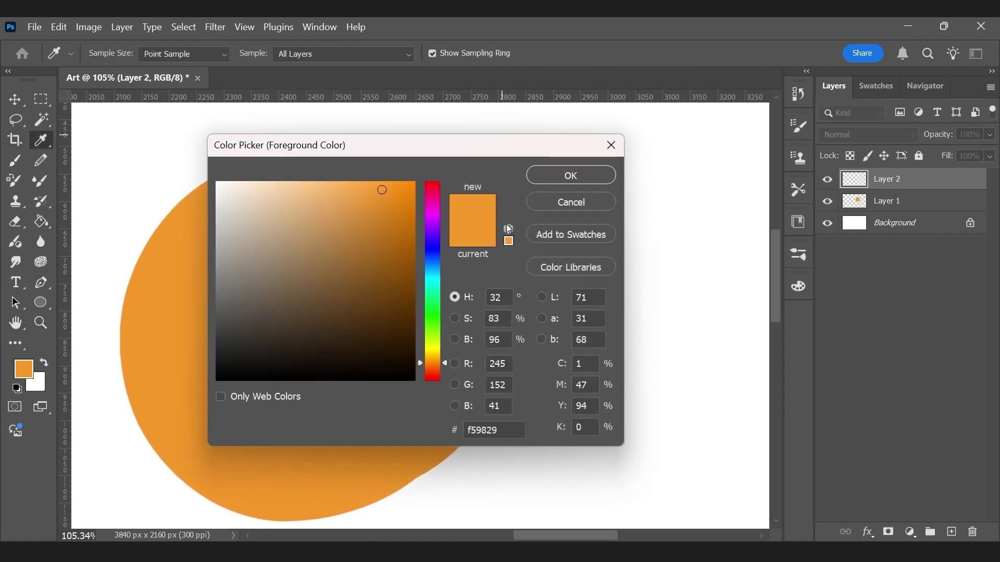
pyautogui.moveTo(438, 361); pyautogui.dragTo(438, 276)
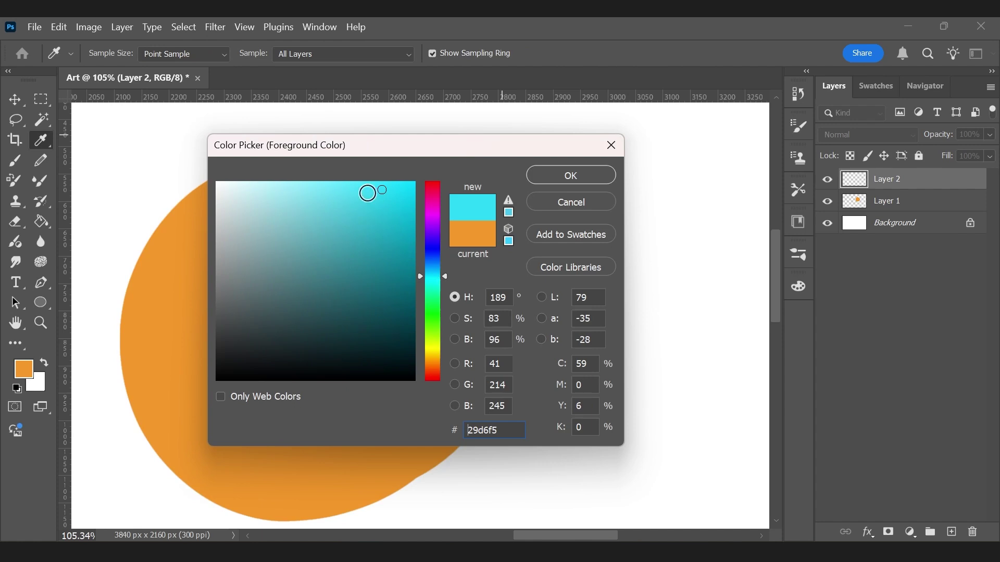
pyautogui.click(545, 183)
pyautogui.moveTo(731, 359); pyautogui.dragTo(663, 432)
pyautogui.moveTo(479, 451)
pyautogui.mouseDown()
pyautogui.moveTo(736, 261)
pyautogui.moveTo(517, 457)
pyautogui.mouseUp()
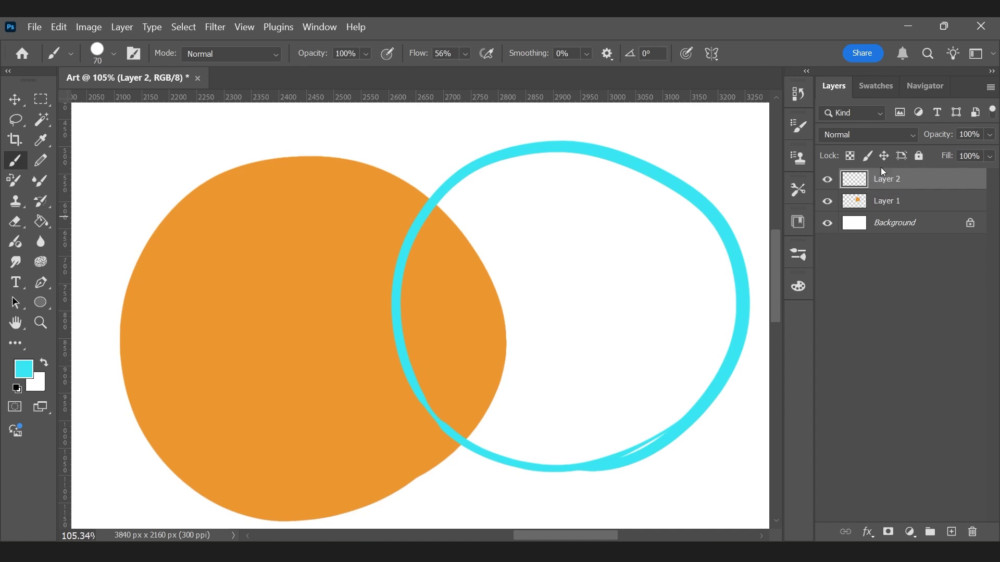
# Step: Try Paint Bucket fills inside the cyan outline and in its overlap area with All Layers sampling on and off, undoing each fill
pyautogui.press('g')
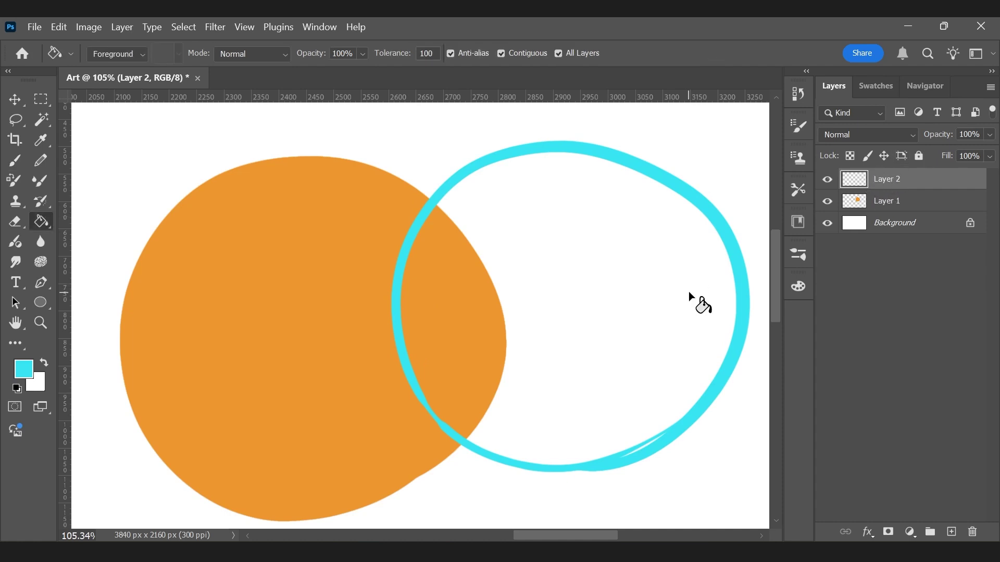
pyautogui.click(641, 258)
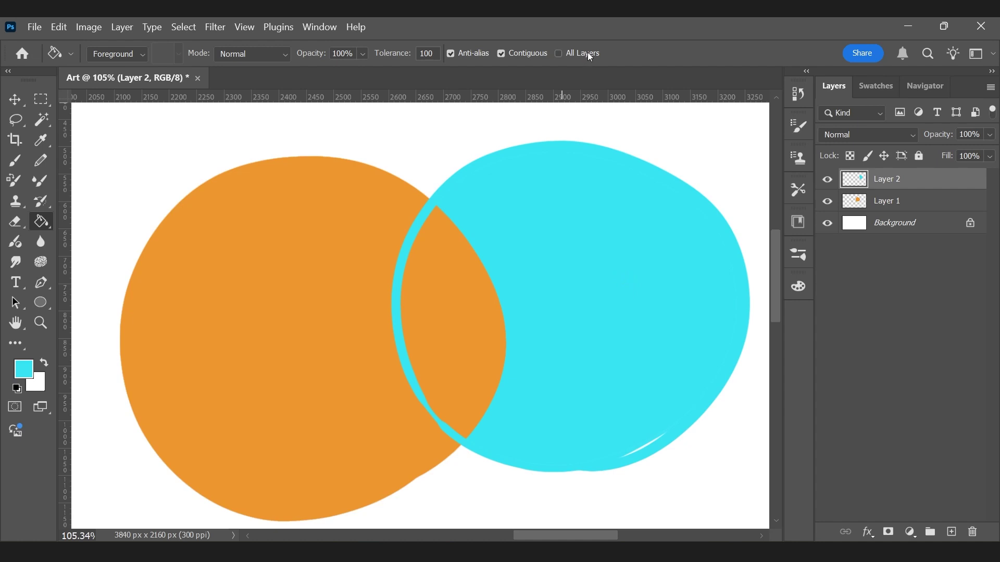
pyautogui.hotkey('ctrl', 'z')
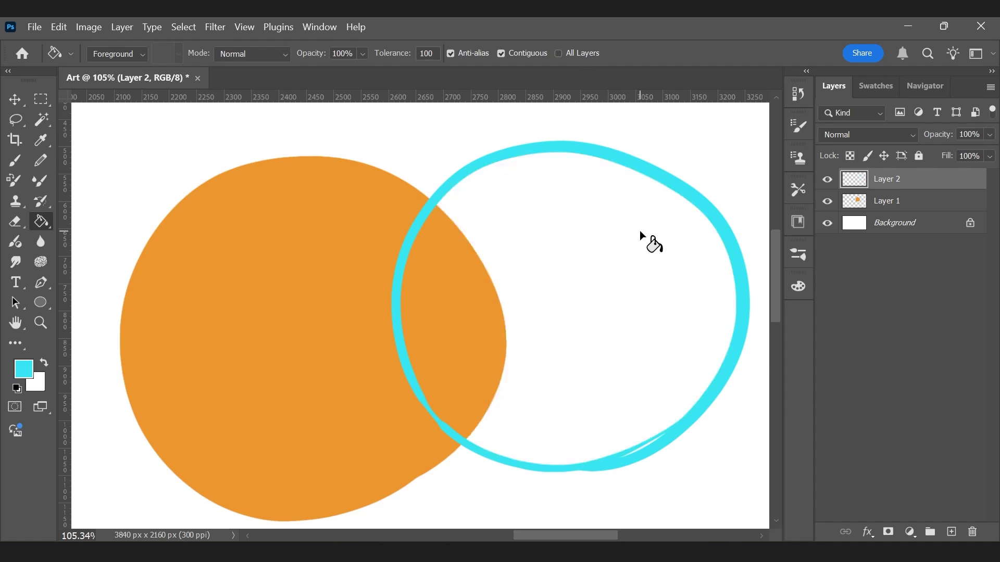
pyautogui.click(656, 258)
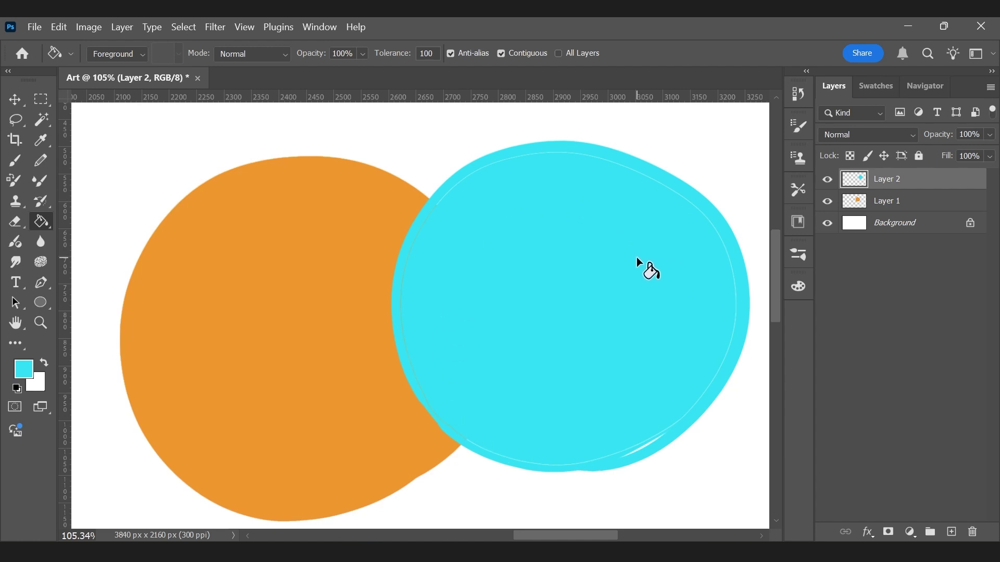
pyautogui.hotkey('ctrl', 'z')
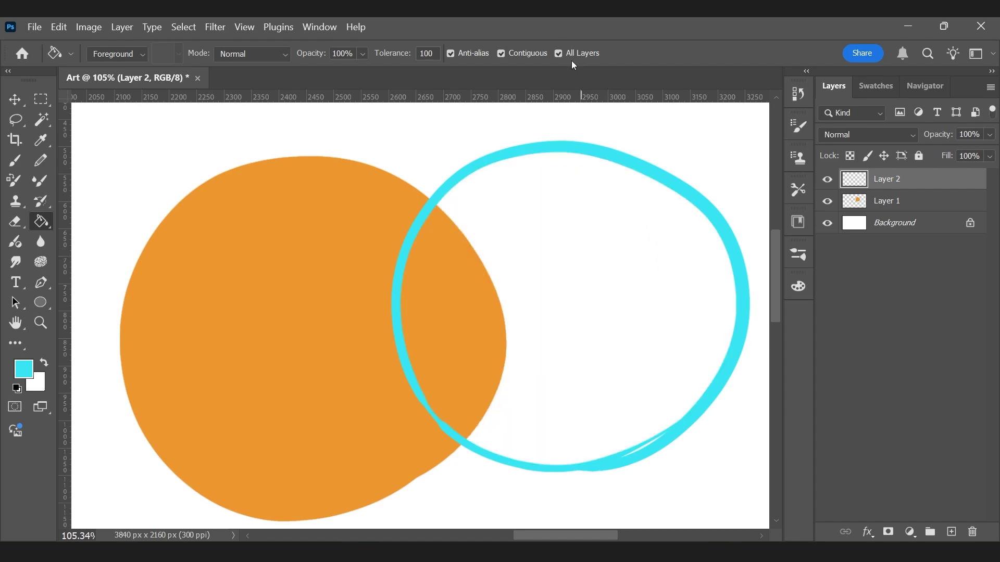
pyautogui.click(449, 311)
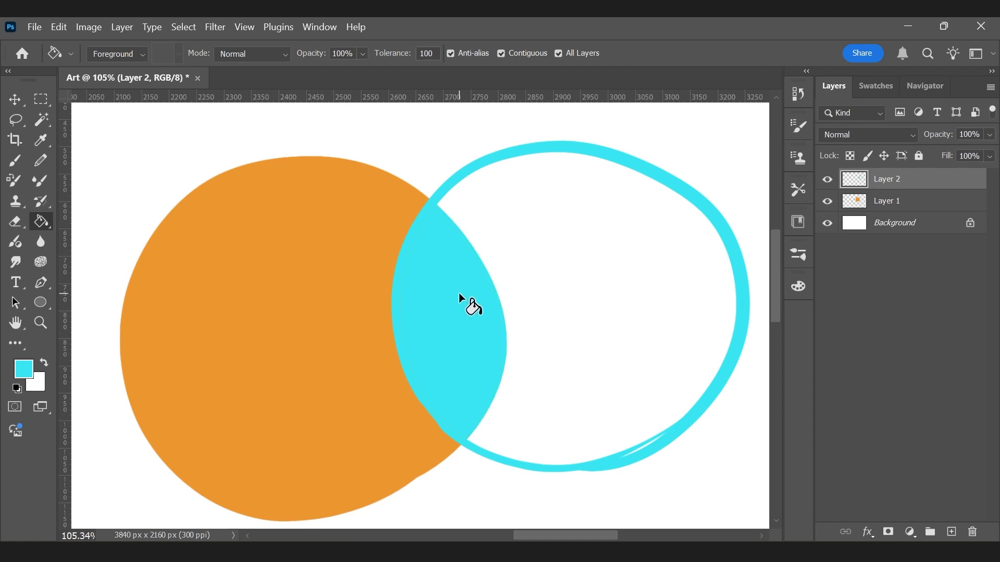
pyautogui.hotkey('ctrl', 'z')
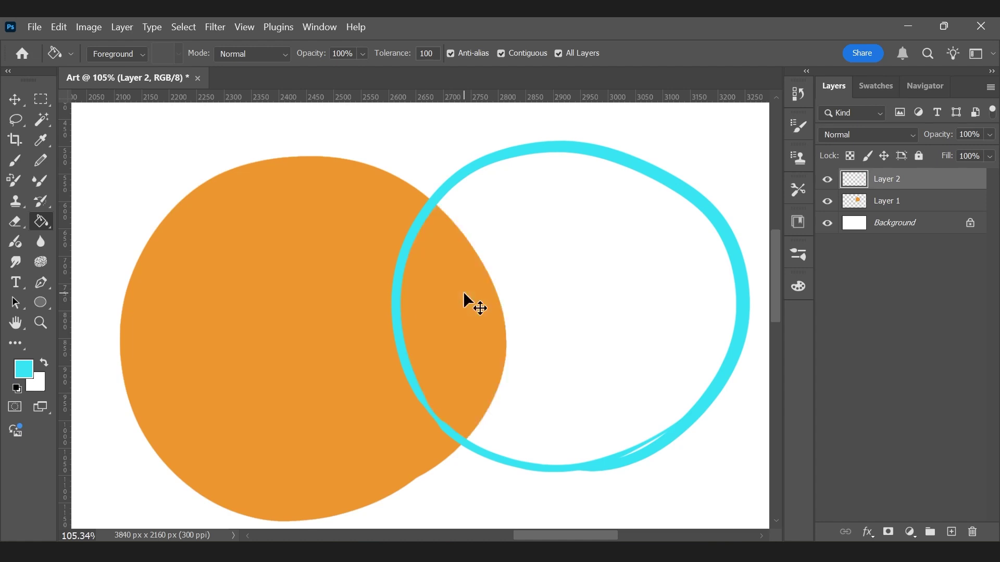
# Step: Fill the whole cyan circle on Layer 2, including its overlap with the orange circle, using the Paint Bucket tool
pyautogui.click(665, 248)
pyautogui.hotkey('ctrl', 'z')
pyautogui.click(656, 252)
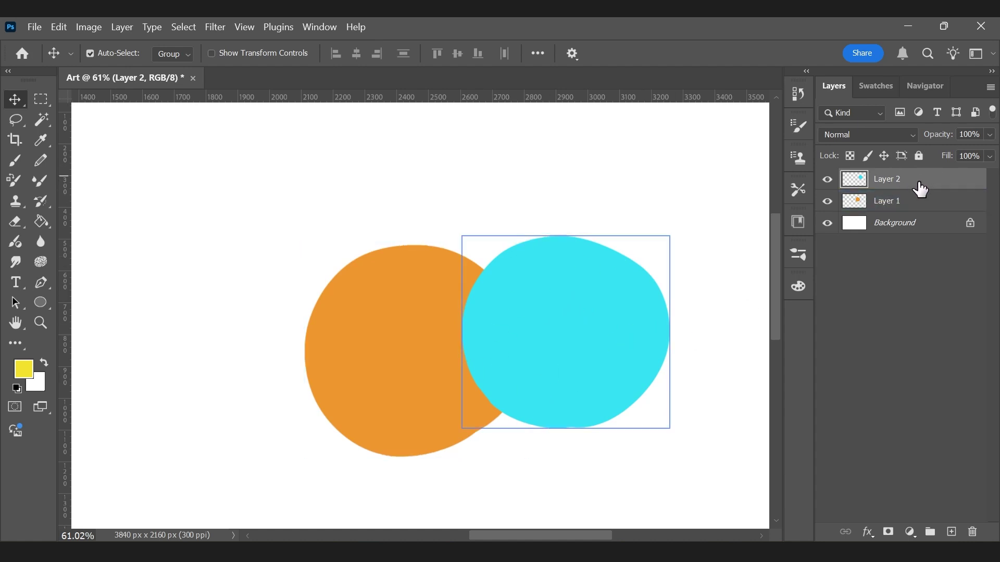
# Step: Move Layer 2 below Layer 1 in the layer order and back above it
pyautogui.moveTo(918, 183); pyautogui.dragTo(913, 204)
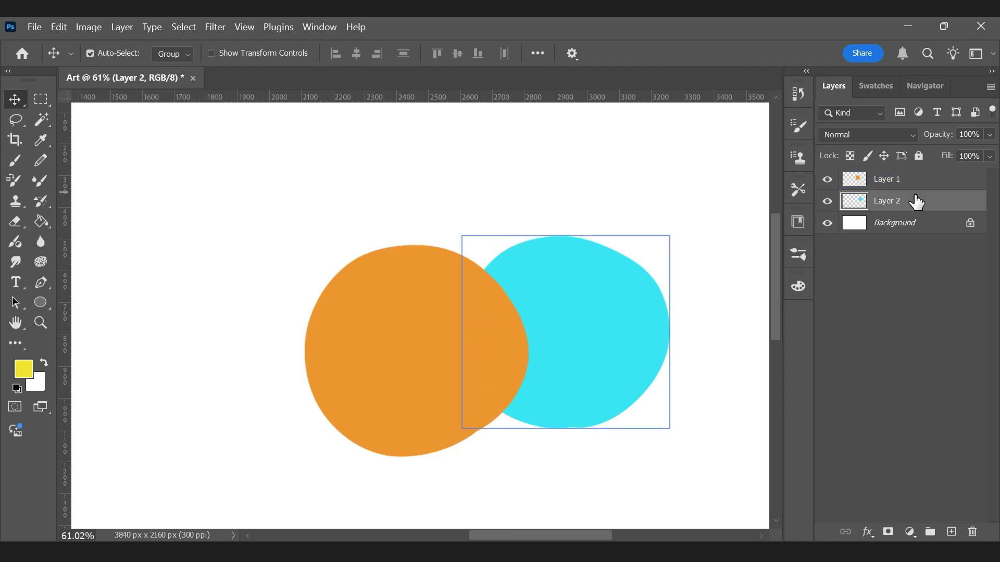
pyautogui.moveTo(918, 208); pyautogui.dragTo(914, 178)
pyautogui.click(915, 201)
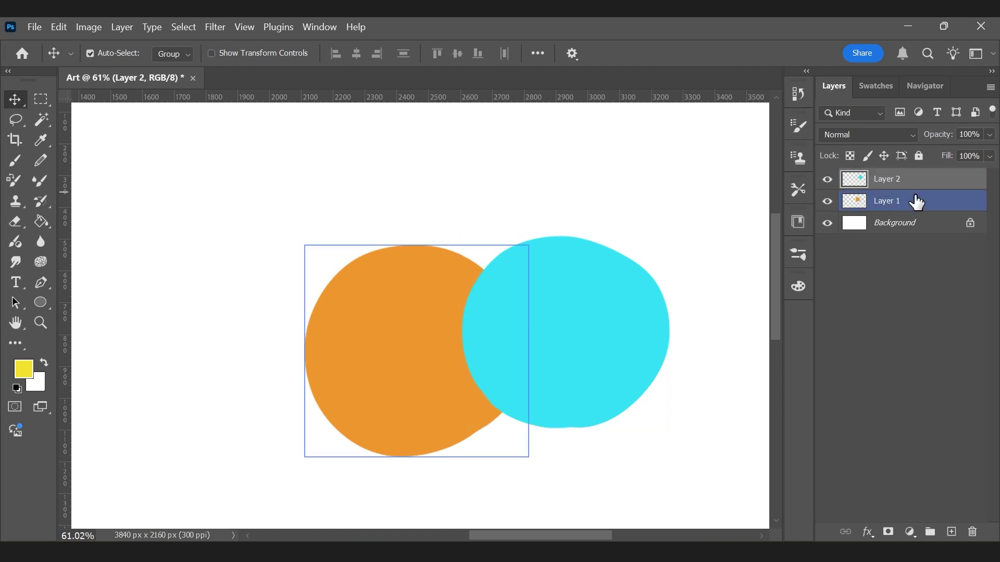
pyautogui.press('b')
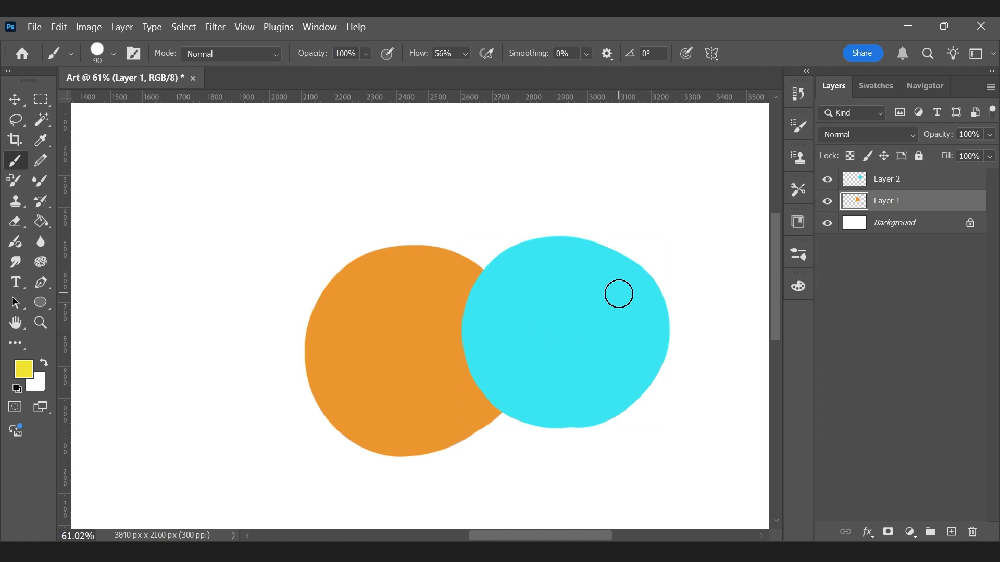
# Step: Erase the upper part of the cyan circle on Layer 2 with a 250 px Eraser
pyautogui.click(914, 184)
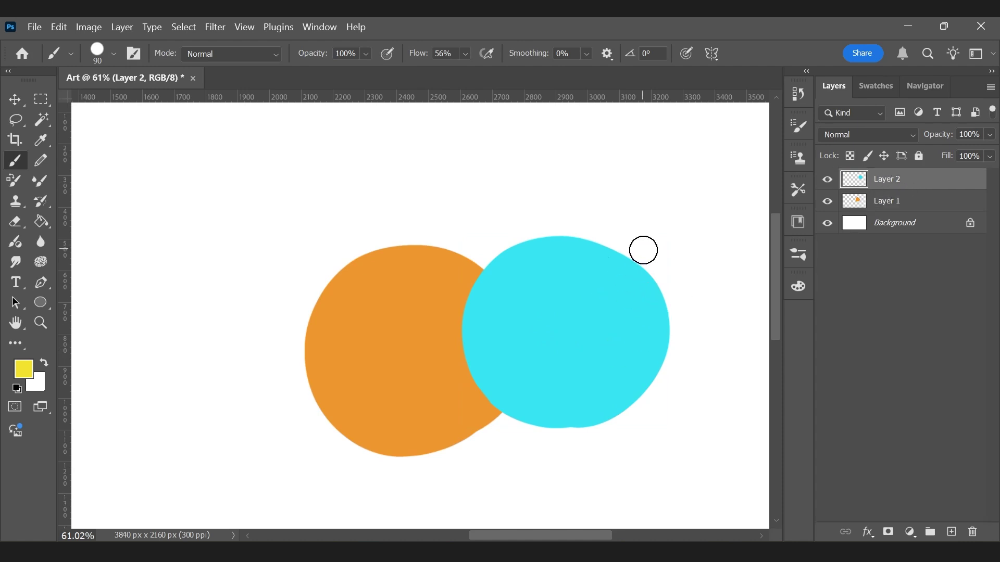
pyautogui.press('e')
pyautogui.press('[')
pyautogui.press('[')
pyautogui.press('[')
pyautogui.press('[')
pyautogui.press('[')
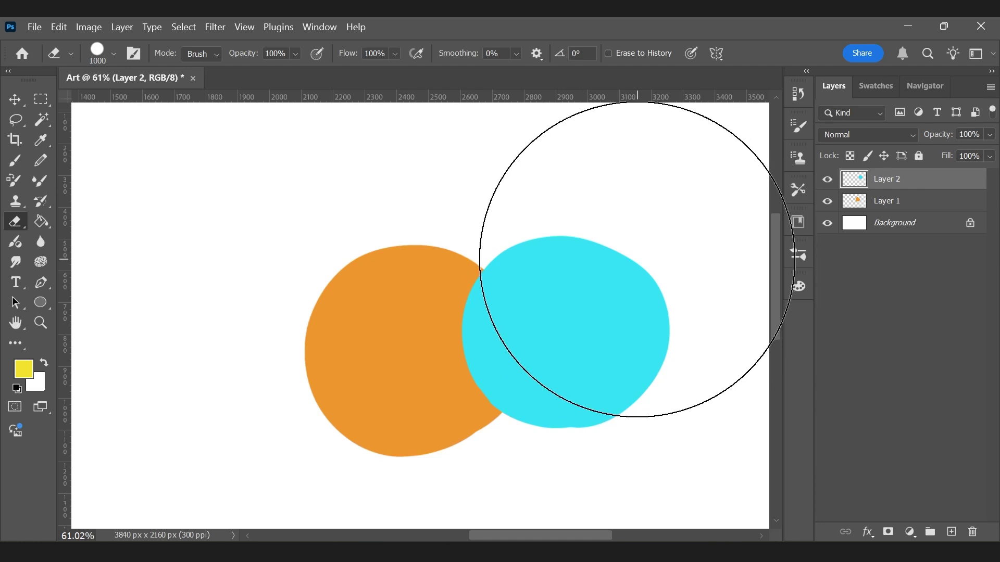
pyautogui.press('[')
pyautogui.press('[')
pyautogui.press('[')
pyautogui.press('[')
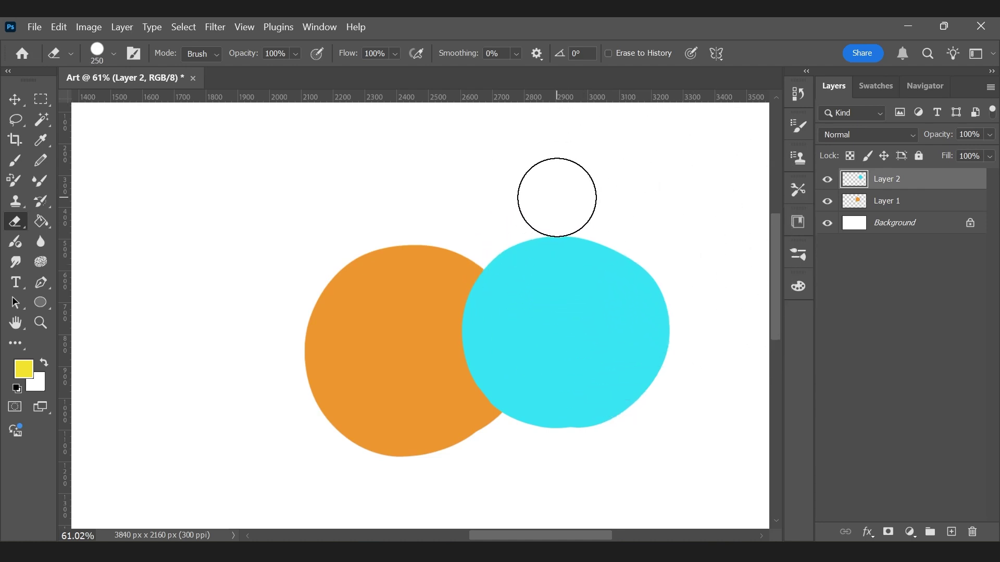
pyautogui.moveTo(557, 216)
pyautogui.mouseDown()
pyautogui.moveTo(593, 263)
pyautogui.moveTo(670, 290)
pyautogui.moveTo(586, 230)
pyautogui.moveTo(616, 239)
pyautogui.mouseUp()
pyautogui.moveTo(458, 304)
pyautogui.mouseDown()
pyautogui.moveTo(504, 292)
pyautogui.moveTo(535, 252)
pyautogui.moveTo(489, 278)
pyautogui.moveTo(517, 225)
pyautogui.moveTo(500, 239)
pyautogui.moveTo(529, 208)
pyautogui.moveTo(553, 242)
pyautogui.moveTo(616, 232)
pyautogui.moveTo(508, 263)
pyautogui.moveTo(567, 268)
pyautogui.moveTo(602, 251)
pyautogui.mouseUp()
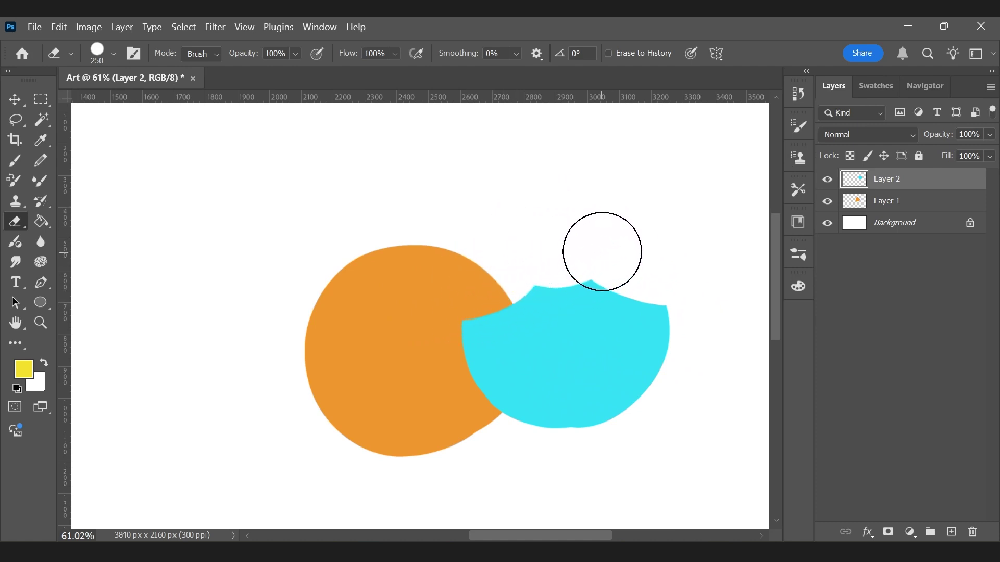
# Step: Erase the upper-right edge of the orange circle on Layer 1 with the Eraser
pyautogui.click(897, 202)
pyautogui.moveTo(506, 244)
pyautogui.mouseDown()
pyautogui.moveTo(505, 294)
pyautogui.moveTo(519, 342)
pyautogui.mouseUp()
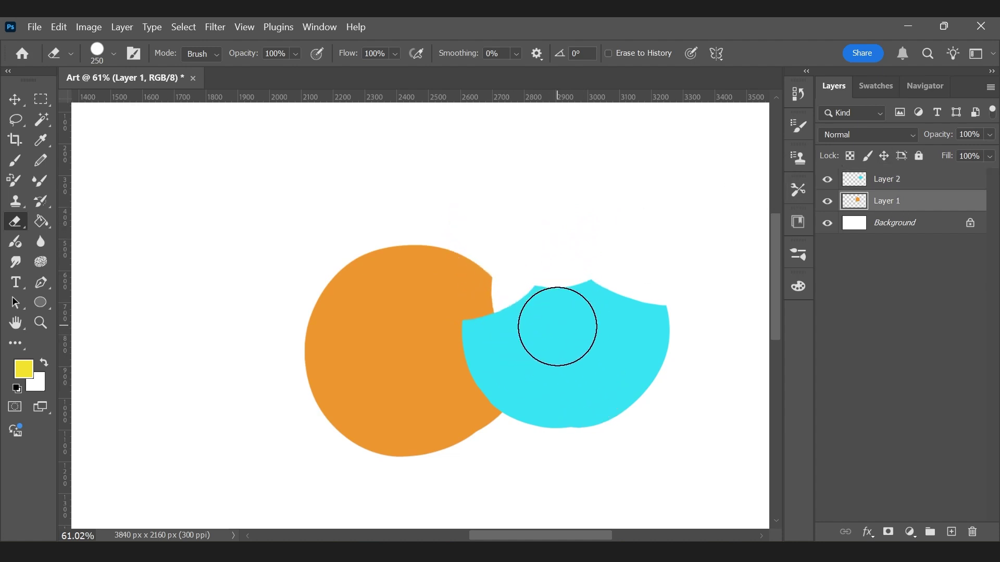
pyautogui.moveTo(440, 229)
pyautogui.mouseDown()
pyautogui.moveTo(470, 261)
pyautogui.moveTo(553, 227)
pyautogui.moveTo(564, 261)
pyautogui.mouseUp()
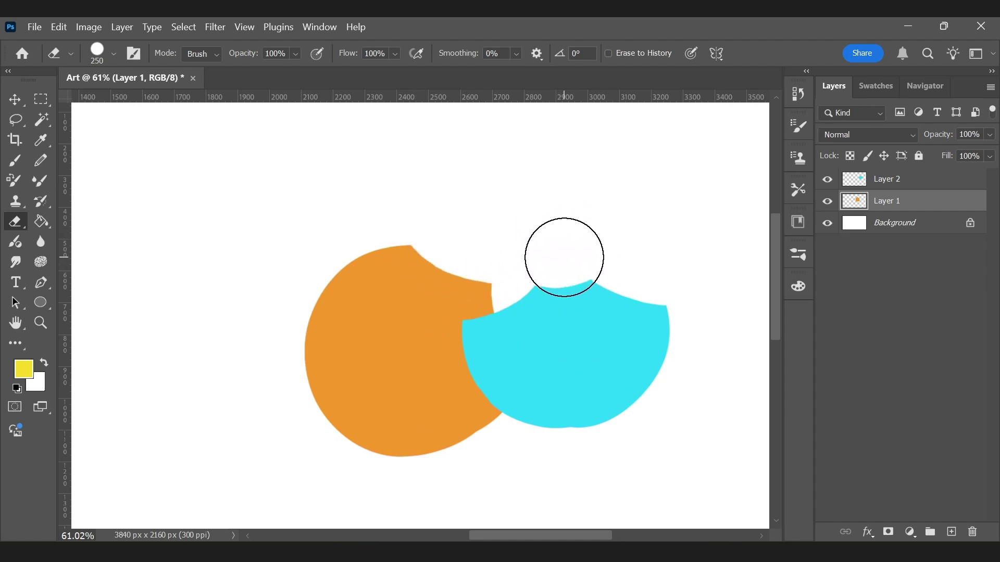
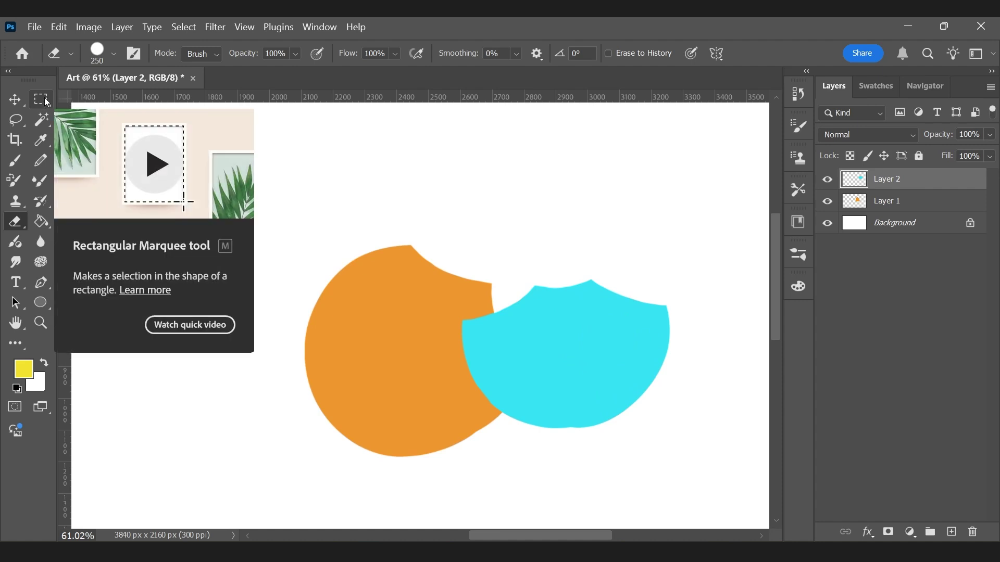
# Step: Make a rectangular marquee selection about 410 × 540 px over the orange circle's upper-left part and deselect it
pyautogui.click(46, 103)
pyautogui.moveTo(266, 196); pyautogui.dragTo(396, 368)
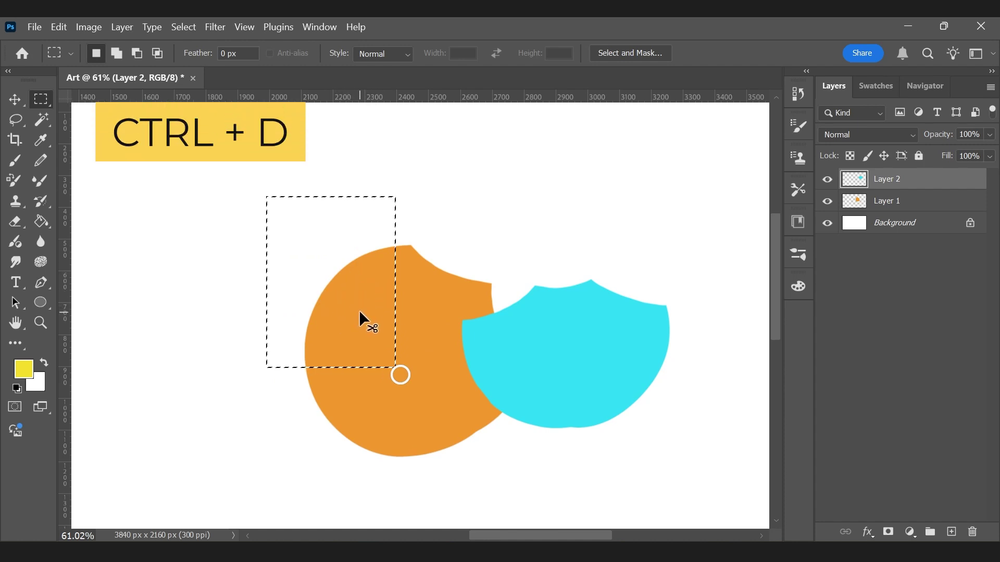
pyautogui.hotkey('ctrl', 'd')
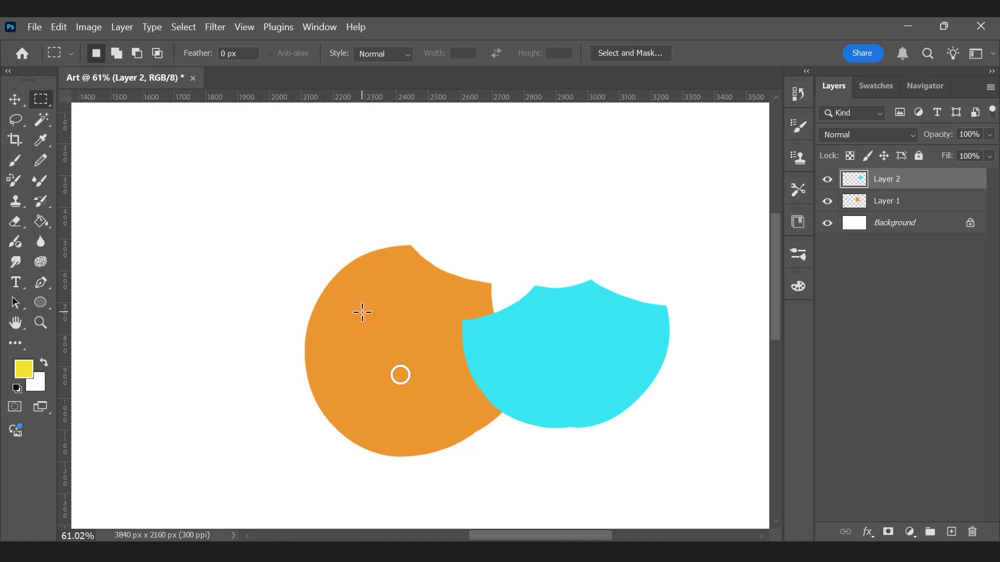
# Step: Make a circular selection about 1040 px wide around the orange shape with the Elliptical Marquee tool
pyautogui.rightClick(41, 99)
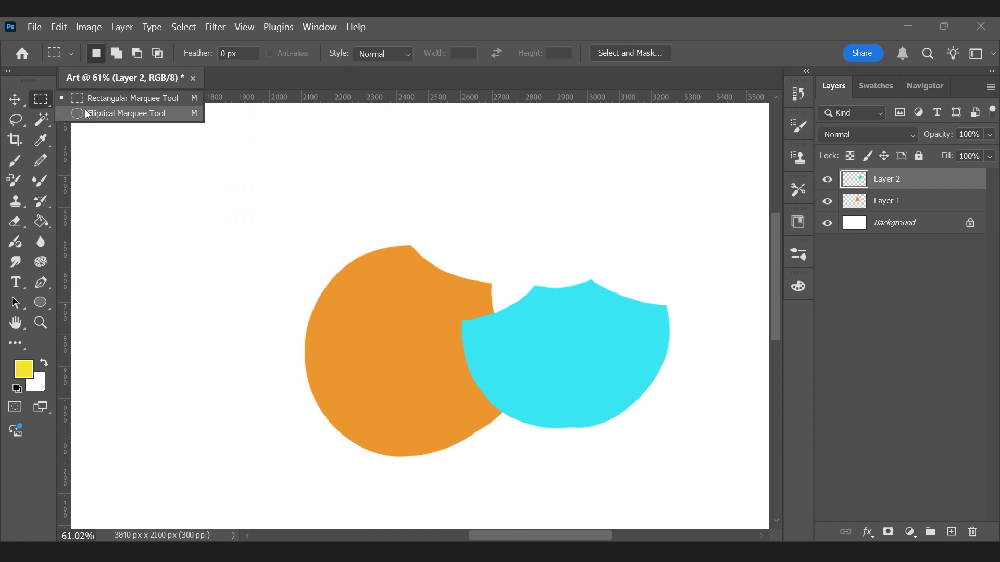
pyautogui.click(127, 114)
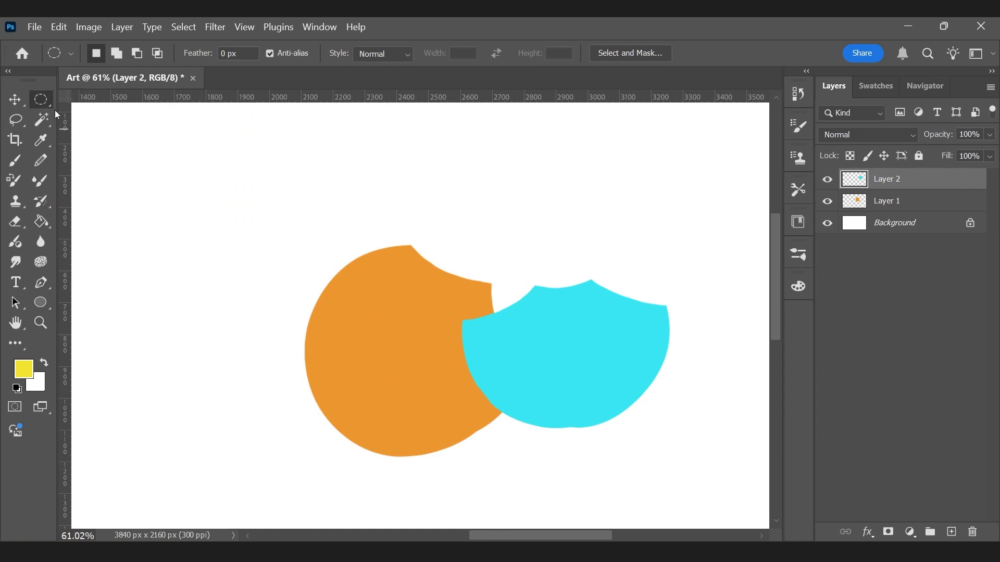
pyautogui.moveTo(252, 183); pyautogui.dragTo(615, 512)
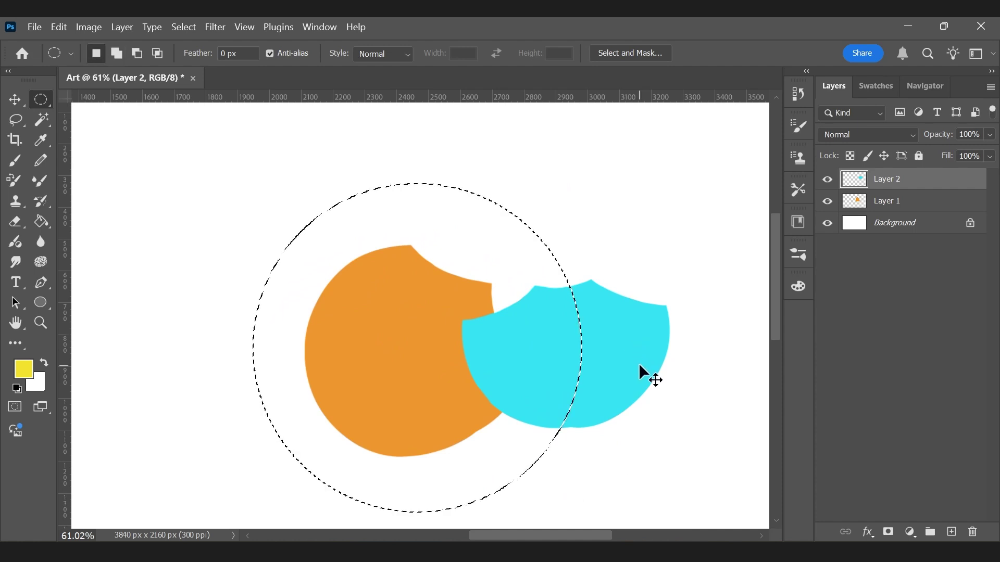
# Step: Deselect the circular selection and make a square marquee selection about 250 px wide above and left of the orange shape
pyautogui.hotkey('ctrl', 'd')
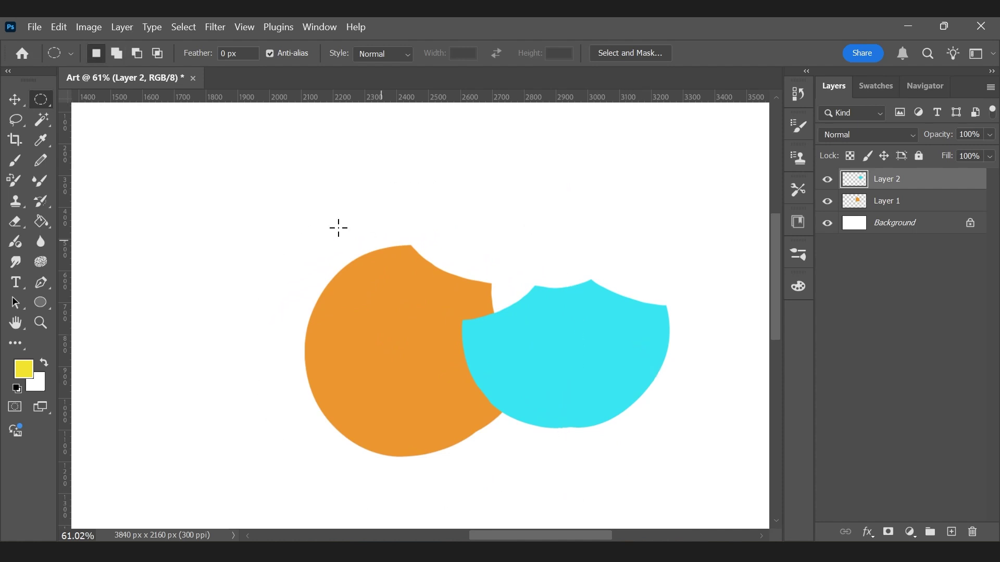
pyautogui.rightClick(43, 102)
pyautogui.click(107, 99)
pyautogui.moveTo(183, 164); pyautogui.dragTo(336, 244)
# Step: Sample the cyan shape's color, fill the square selection on Layer 2 with it using the Paint Bucket, and deselect
pyautogui.click(49, 219)
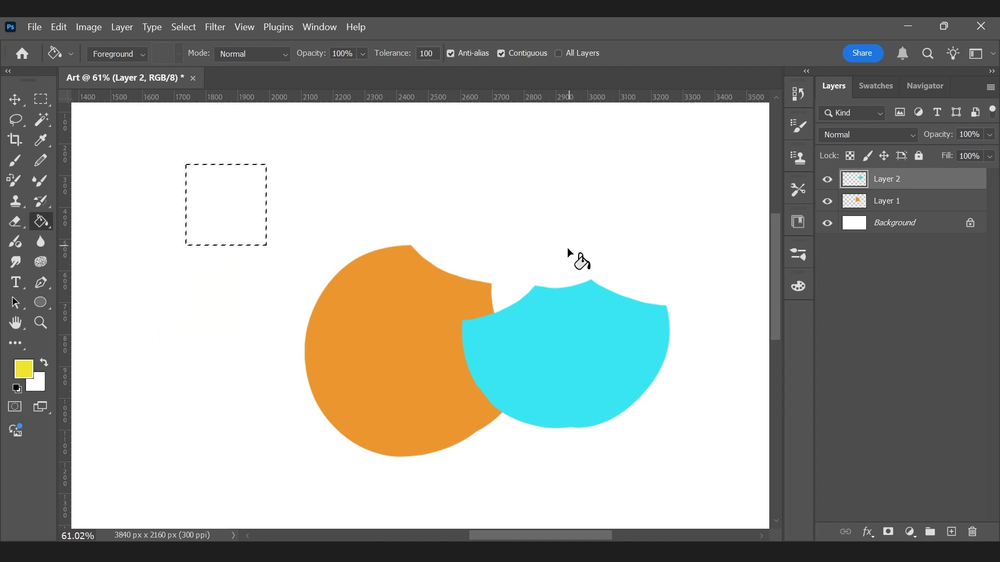
pyautogui.click(41, 141)
pyautogui.click(565, 313)
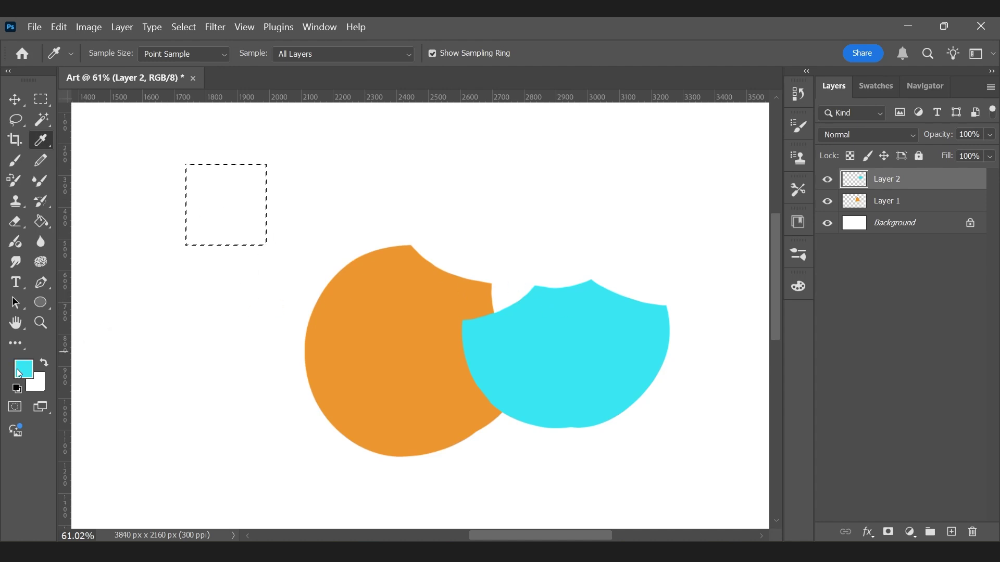
pyautogui.click(41, 221)
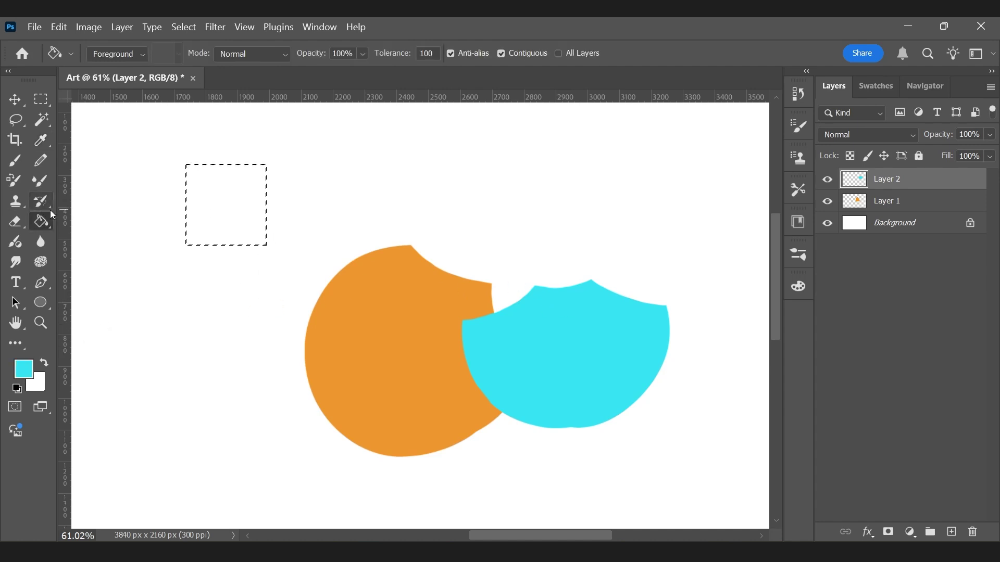
pyautogui.click(238, 201)
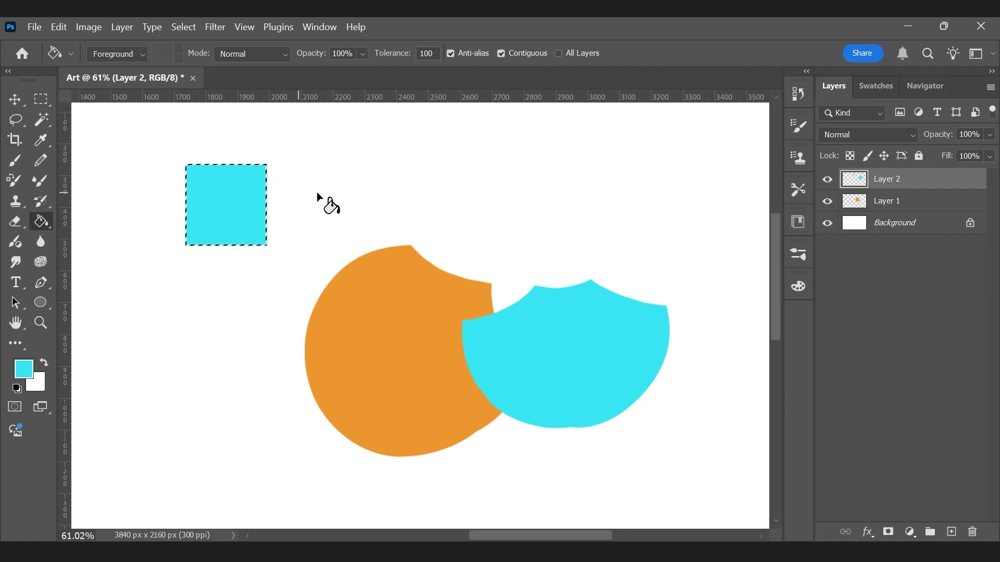
pyautogui.hotkey('ctrl', 'd')
# Step: Make a circular selection about 270 px wide above the orange shape, fill it with cyan and deselect
pyautogui.moveTo(41, 99); pyautogui.dragTo(116, 119)
pyautogui.click(119, 115)
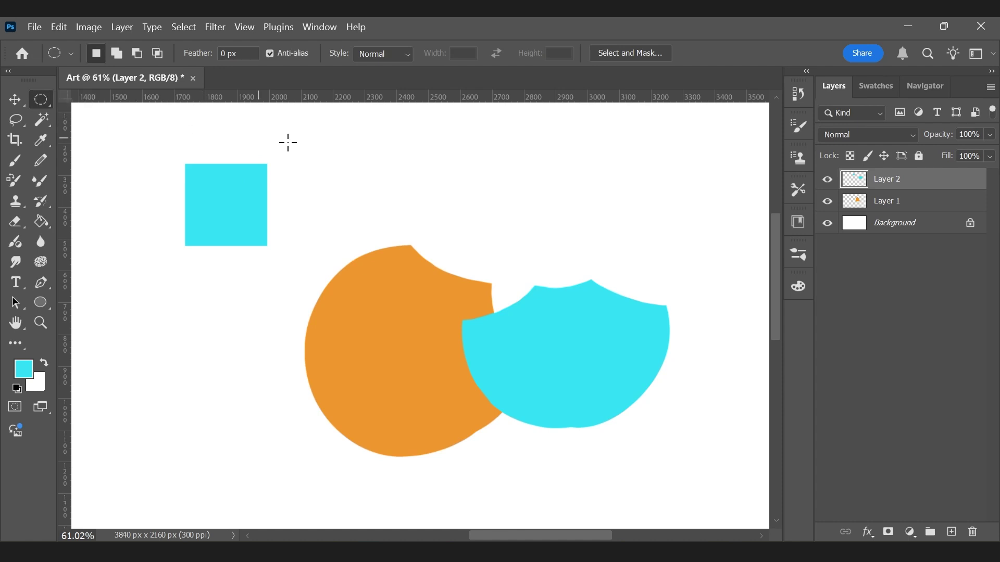
pyautogui.moveTo(385, 140); pyautogui.dragTo(509, 216)
pyautogui.click(41, 222)
pyautogui.click(441, 191)
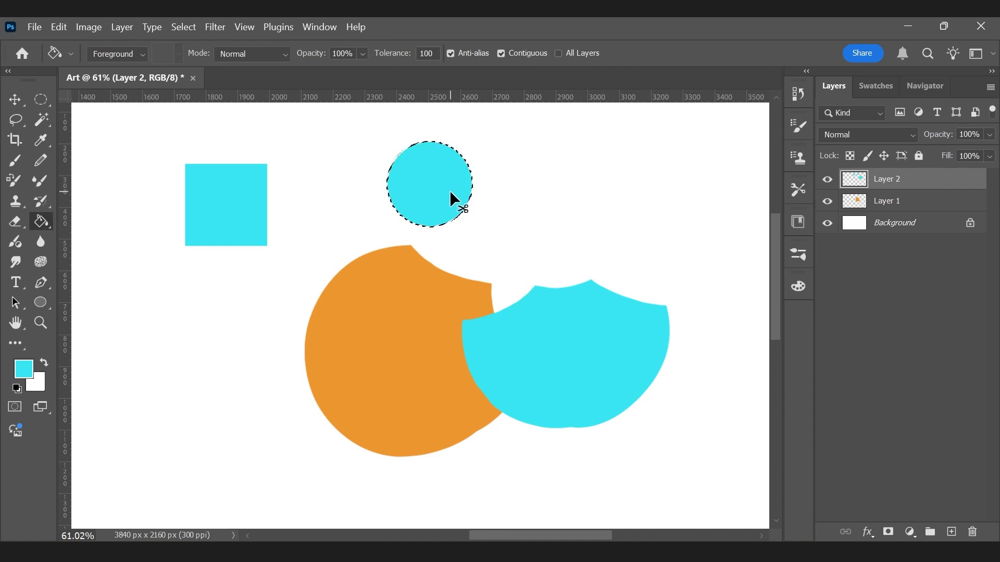
pyautogui.hotkey('ctrl', 'd')
# Step: Make a rectangular marquee selection about 160 × 445 px over the cyan square's right part and delete the selected pixels
pyautogui.click(45, 99)
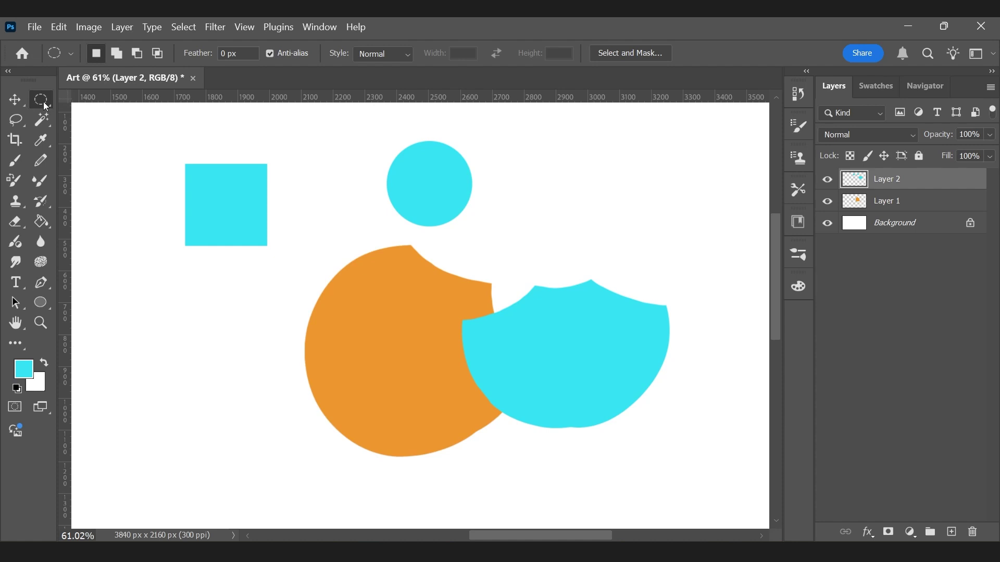
pyautogui.rightClick(49, 99)
pyautogui.click(109, 97)
pyautogui.moveTo(245, 145); pyautogui.dragTo(297, 287)
pyautogui.press('Delete')
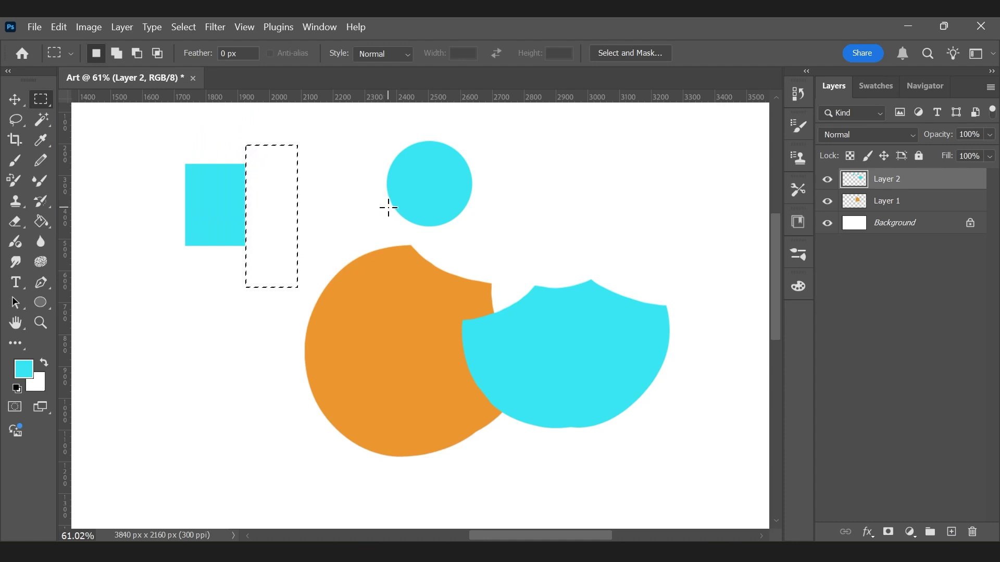
# Step: Cut a crescent from the small cyan circle by deleting a circular selection about 230 px wide over its right side, and deselect
pyautogui.rightClick(46, 106)
pyautogui.click(124, 113)
pyautogui.moveTo(435, 207); pyautogui.dragTo(526, 136)
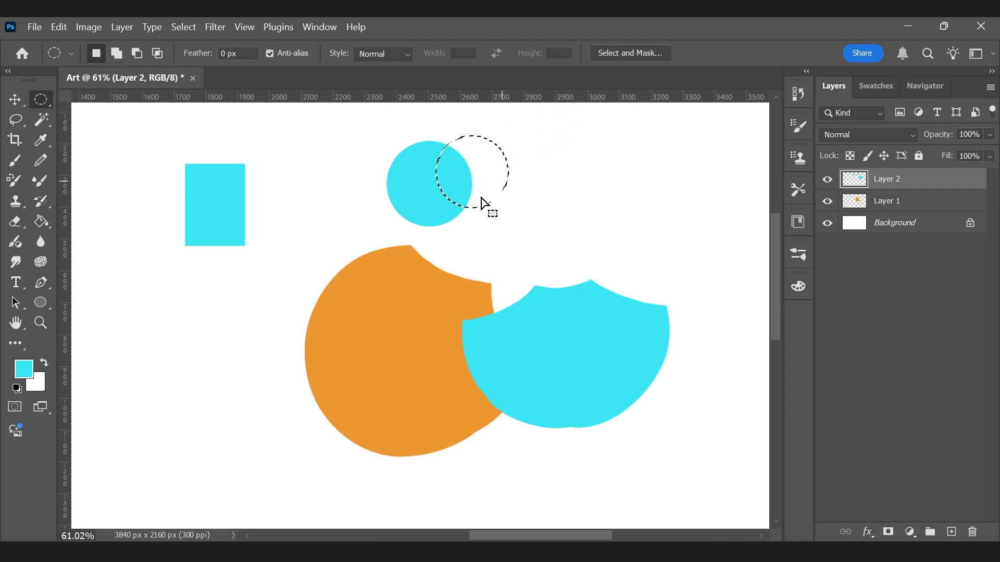
pyautogui.press('Delete')
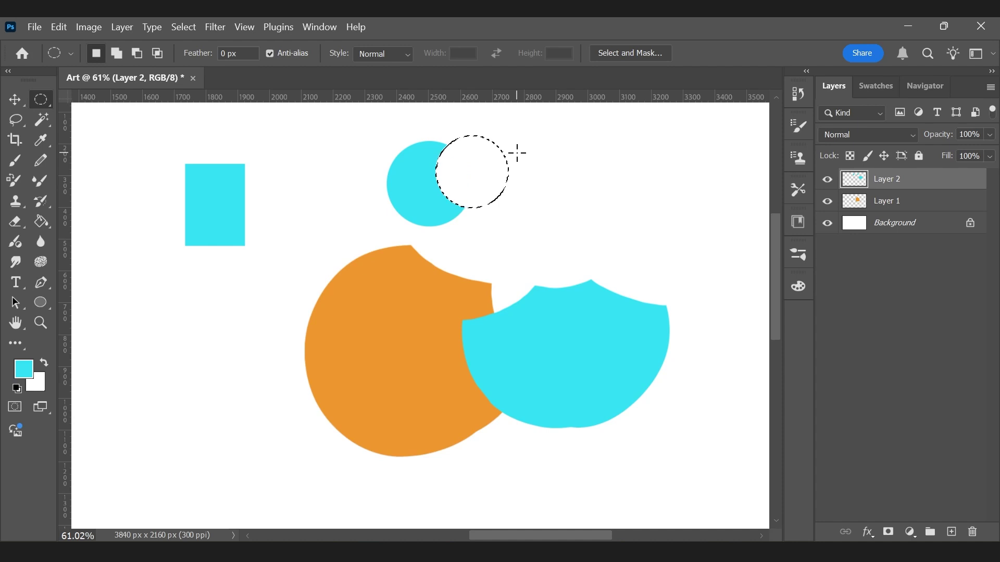
pyautogui.click(522, 149)
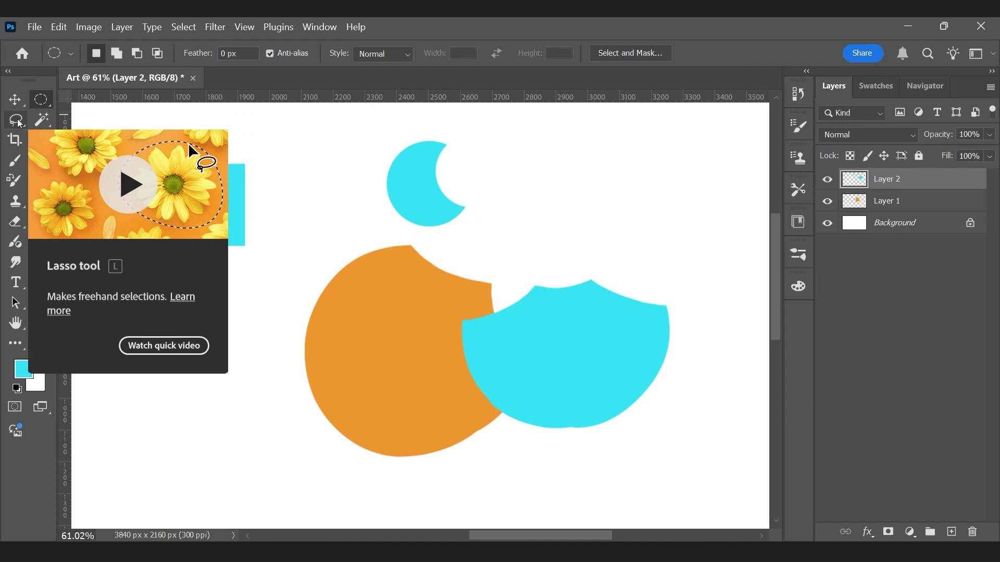
# Step: Outline the crescent's inner right part freehand with the Lasso tool, delete the selected pixels and deselect
pyautogui.click(19, 122)
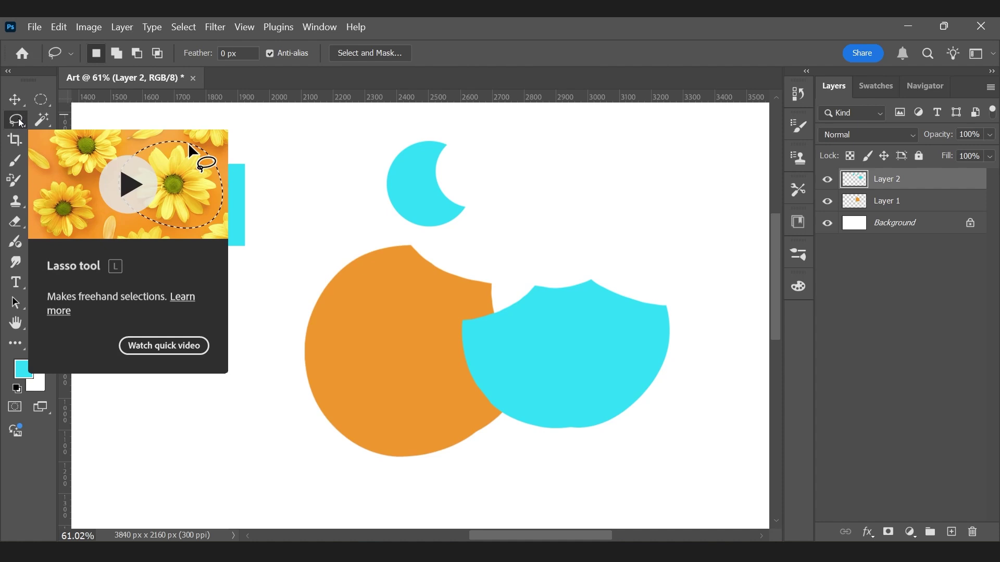
pyautogui.rightClick(19, 122)
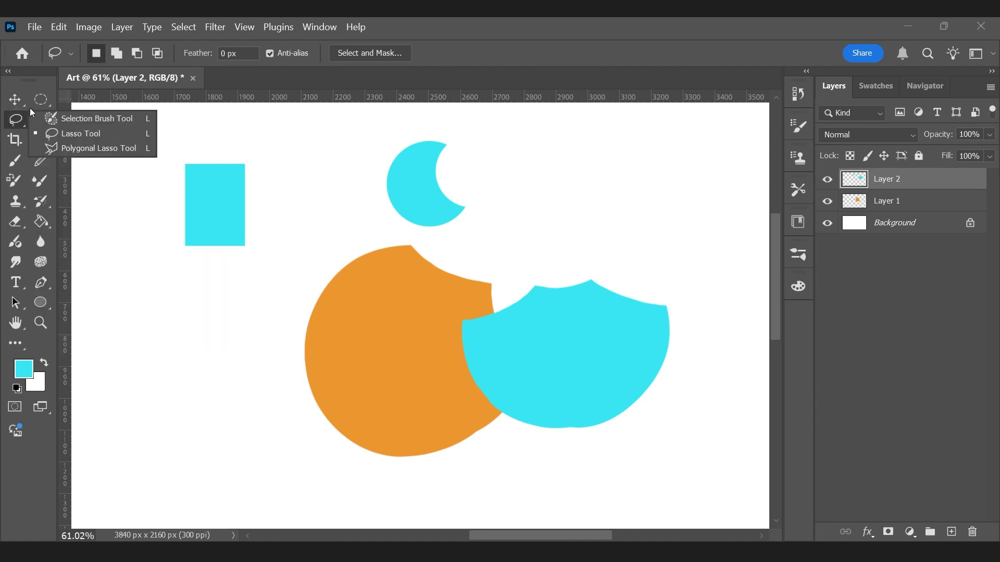
pyautogui.click(70, 135)
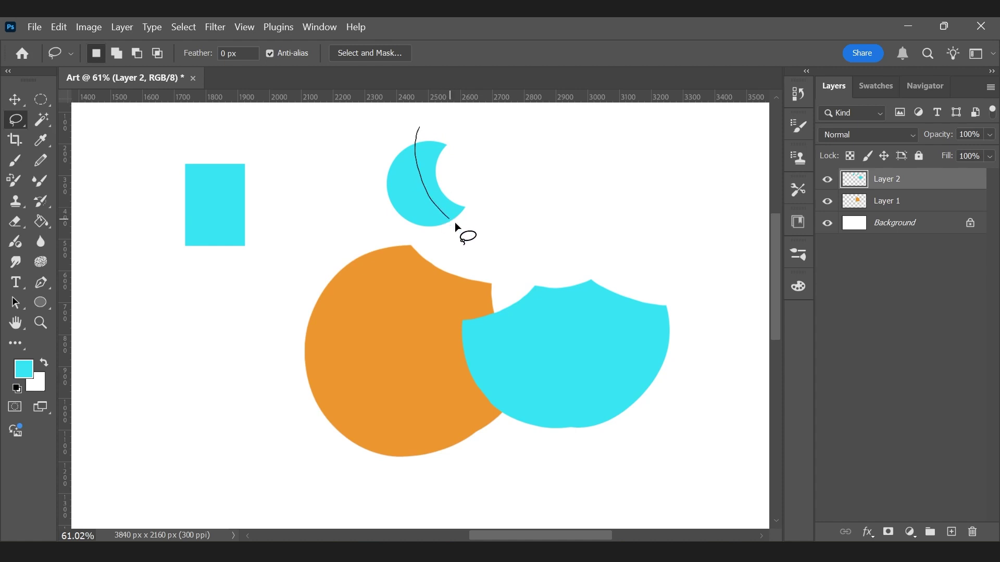
pyautogui.moveTo(420, 127); pyautogui.dragTo(419, 128)
pyautogui.press('Delete')
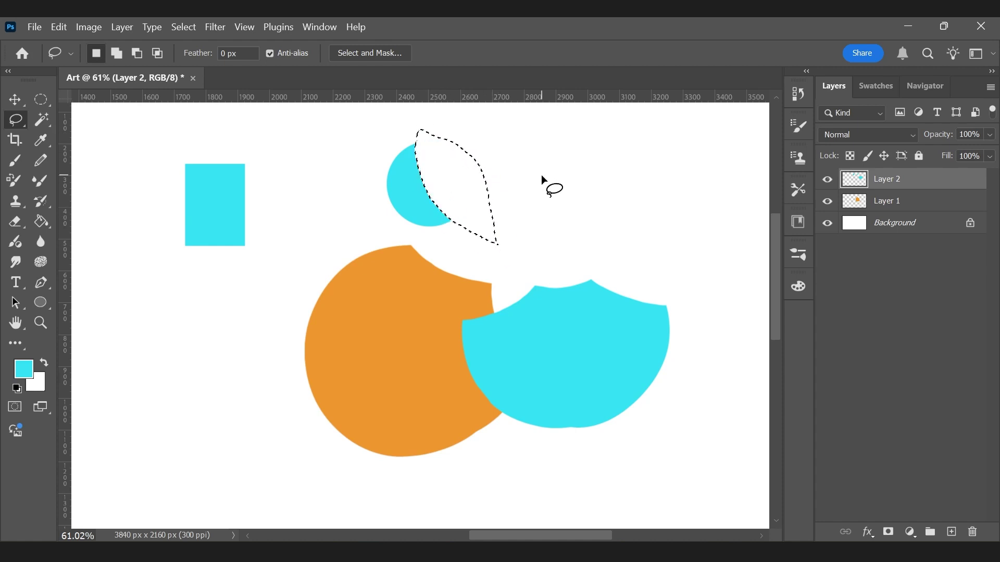
pyautogui.hotkey('ctrl', 'd')
# Step: Select the crescent's upper tip with the Polygonal Lasso tool, delete the selected pixels and deselect
pyautogui.rightClick(23, 124)
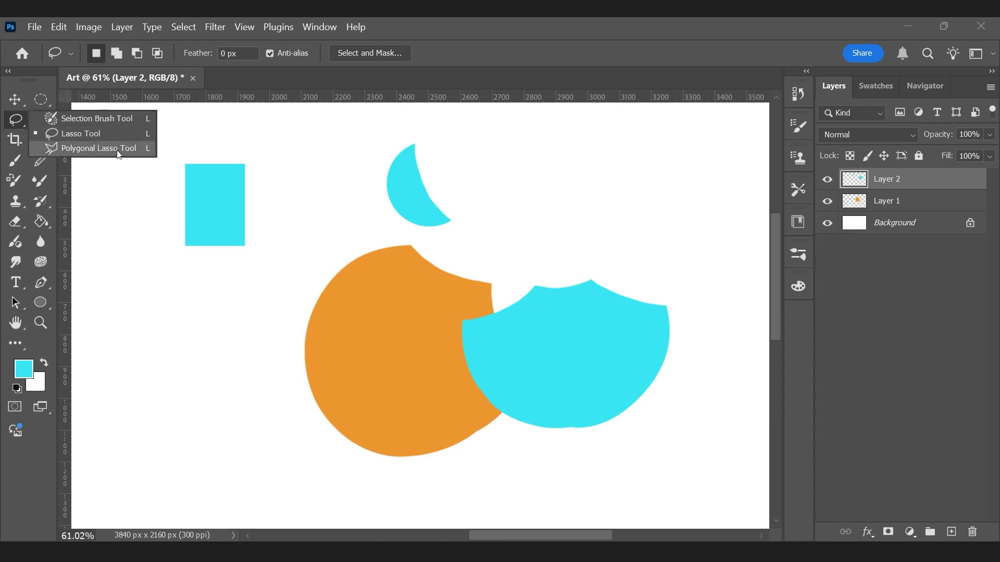
pyautogui.click(99, 148)
pyautogui.click(424, 123)
pyautogui.click(480, 156)
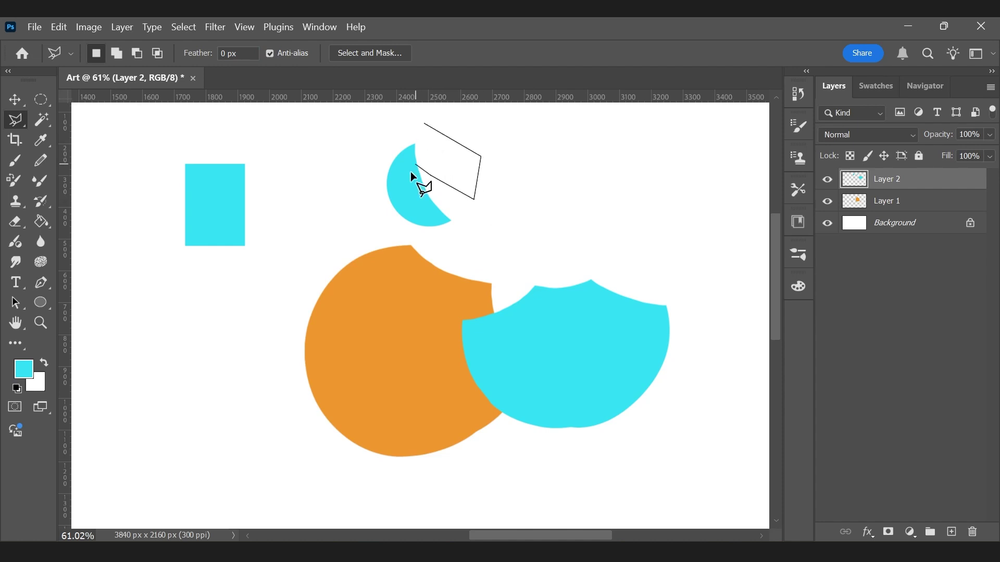
pyautogui.click(423, 123)
pyautogui.press('Delete')
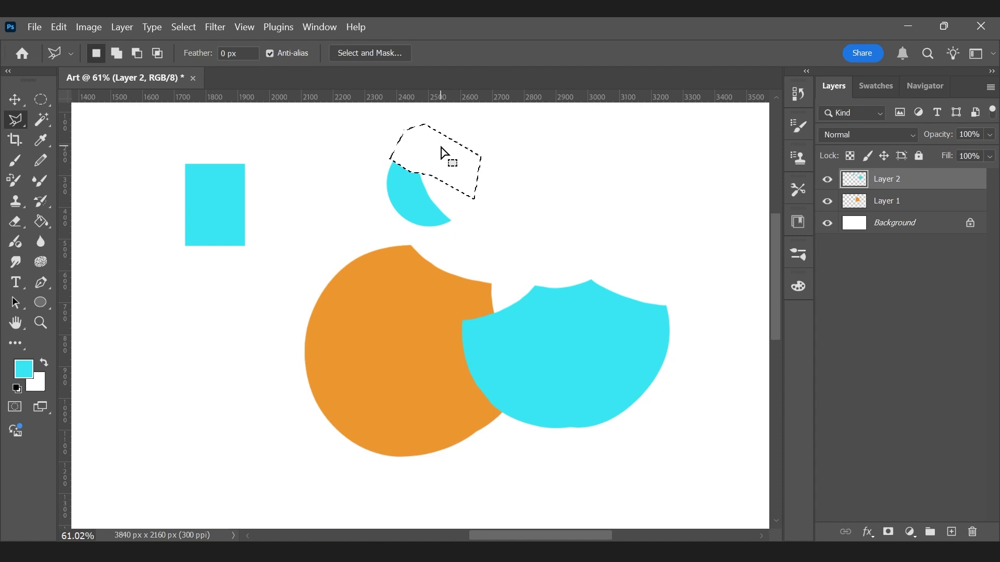
pyautogui.hotkey('ctrl', 'd')
# Step: Trim the crescent's inner edge with a freehand Lasso selection and deselect
pyautogui.rightClick(16, 120)
pyautogui.click(80, 133)
pyautogui.moveTo(460, 226); pyautogui.dragTo(471, 227)
pyautogui.hotkey('ctrl', 'x')
pyautogui.hotkey('ctrl', 'd')
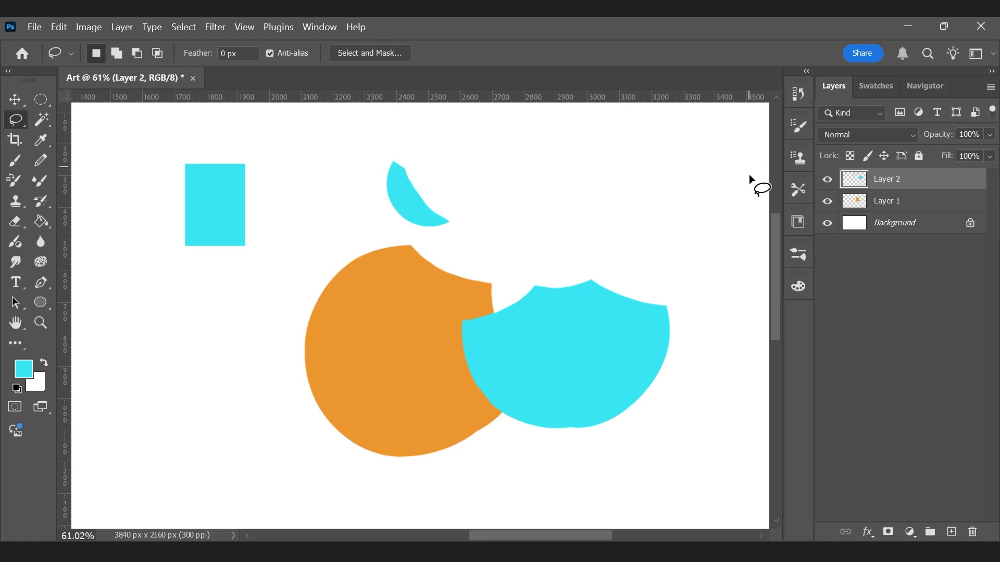
# Step: Cut away the orange shape's upper-right part on Layer 1 with a freehand Lasso selection and deselect
pyautogui.click(916, 208)
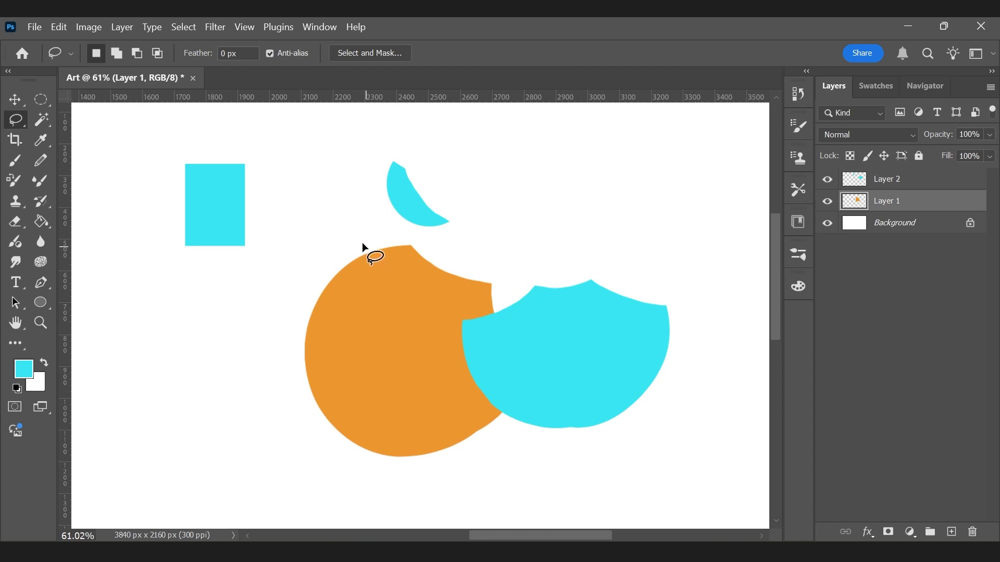
pyautogui.moveTo(349, 230); pyautogui.dragTo(393, 286)
pyautogui.moveTo(347, 229); pyautogui.dragTo(348, 230)
pyautogui.hotkey('ctrl', 'd')
pyautogui.moveTo(548, 286); pyautogui.dragTo(547, 287)
pyautogui.press('Delete')
pyautogui.hotkey('ctrl', 'd')
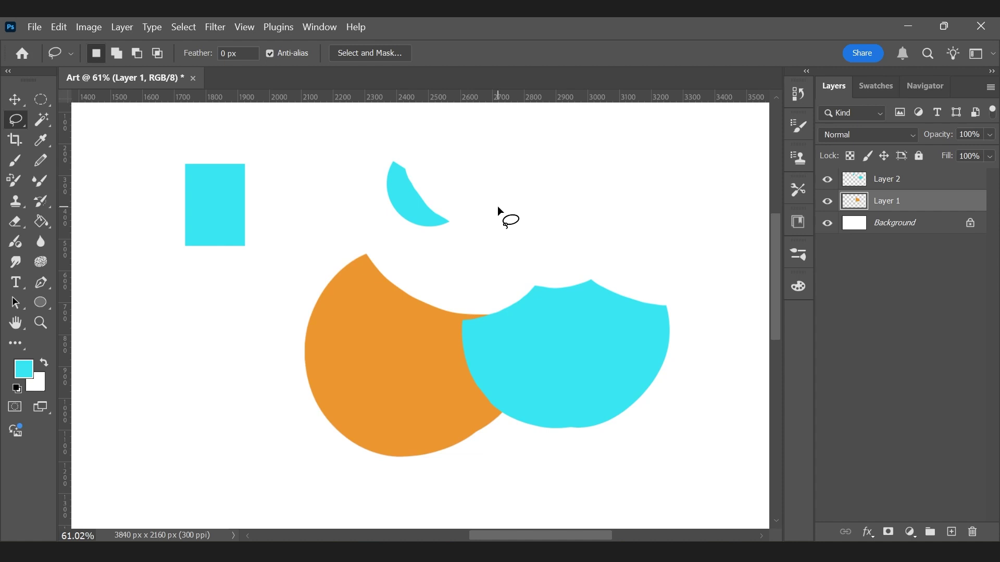
# Step: Select the cyan rectangle on Layer 2 with the Magic Wand tool, delete it and deselect
pyautogui.click(40, 123)
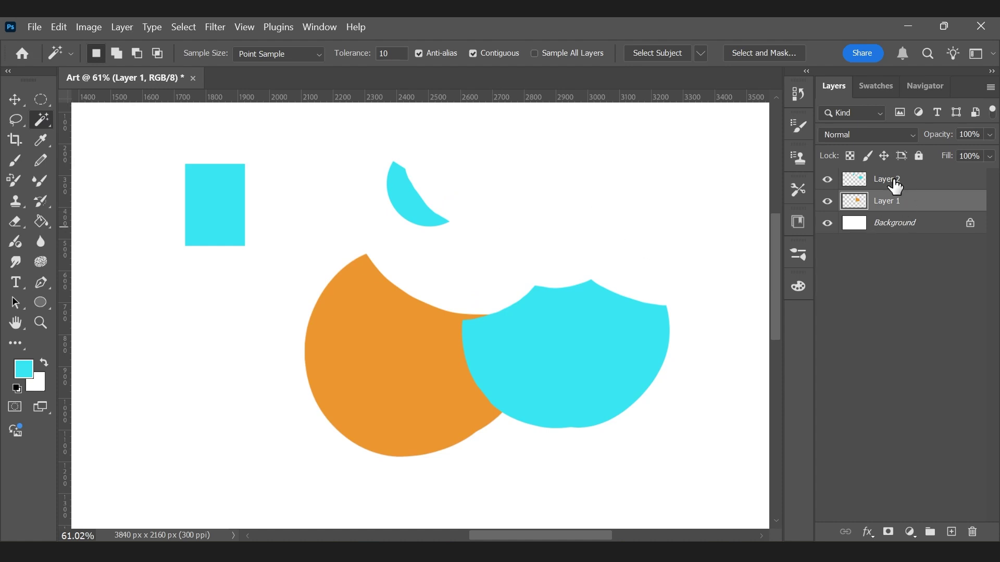
pyautogui.click(914, 182)
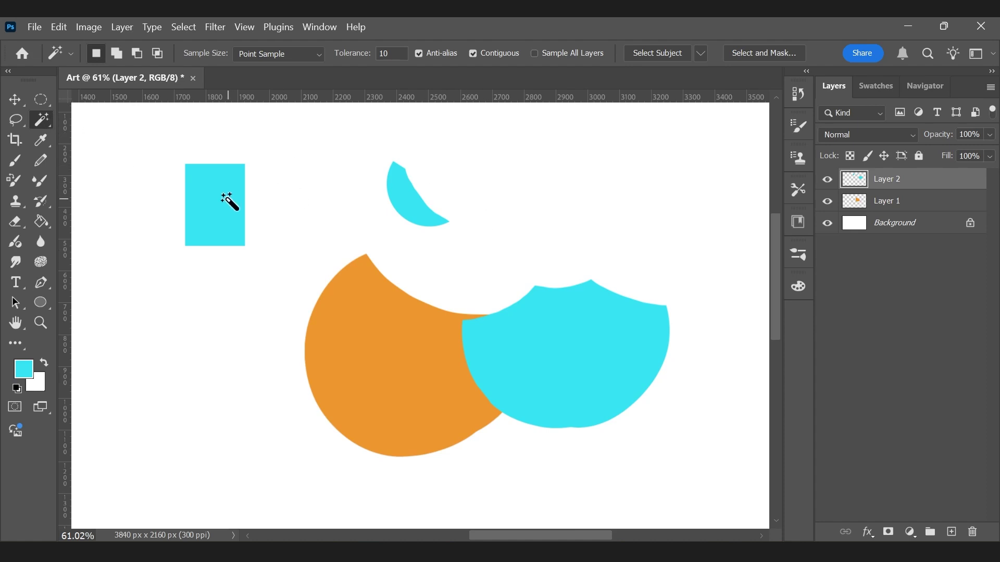
pyautogui.click(241, 197)
pyautogui.press('Delete')
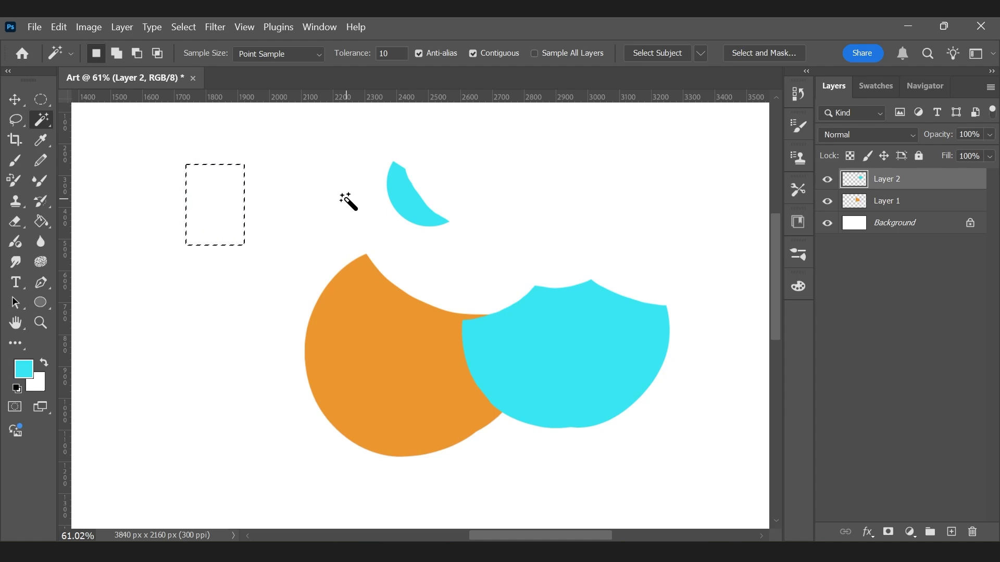
pyautogui.hotkey('ctrl', 'd')
# Step: Select the small cyan crescent with the Magic Wand tool, delete it and deselect
pyautogui.click(429, 221)
pyautogui.press('Delete')
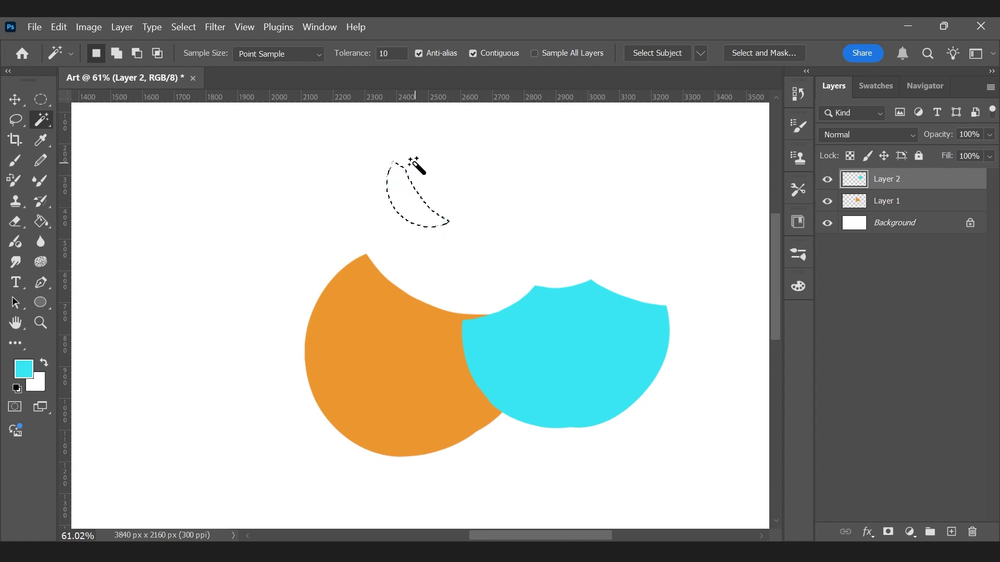
pyautogui.hotkey('ctrl', 'd')
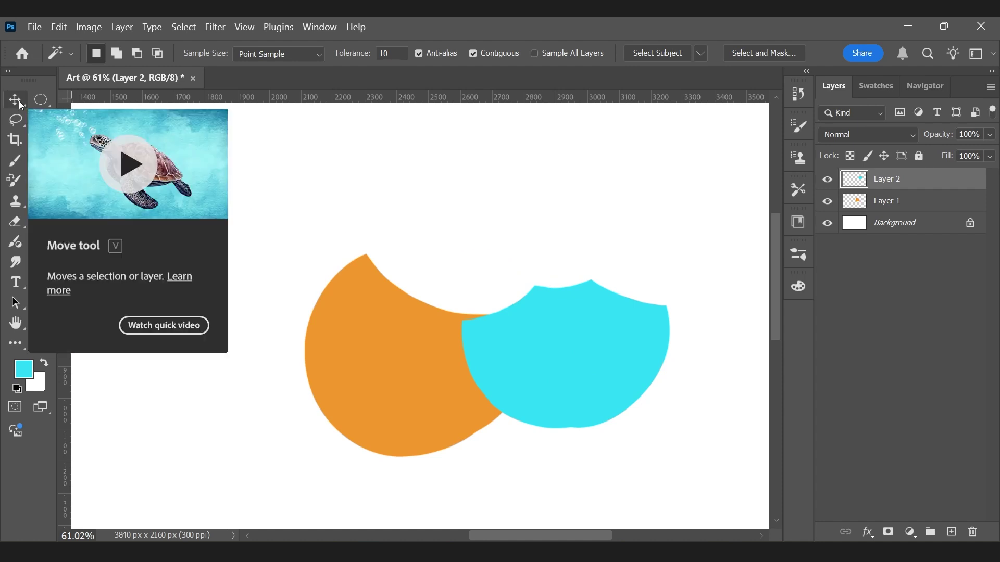
# Step: Move Layer 2's cyan shape about 100 px up and 40 px left, and Layer 1's orange shape about 130 px up and 135 px left
pyautogui.click(19, 102)
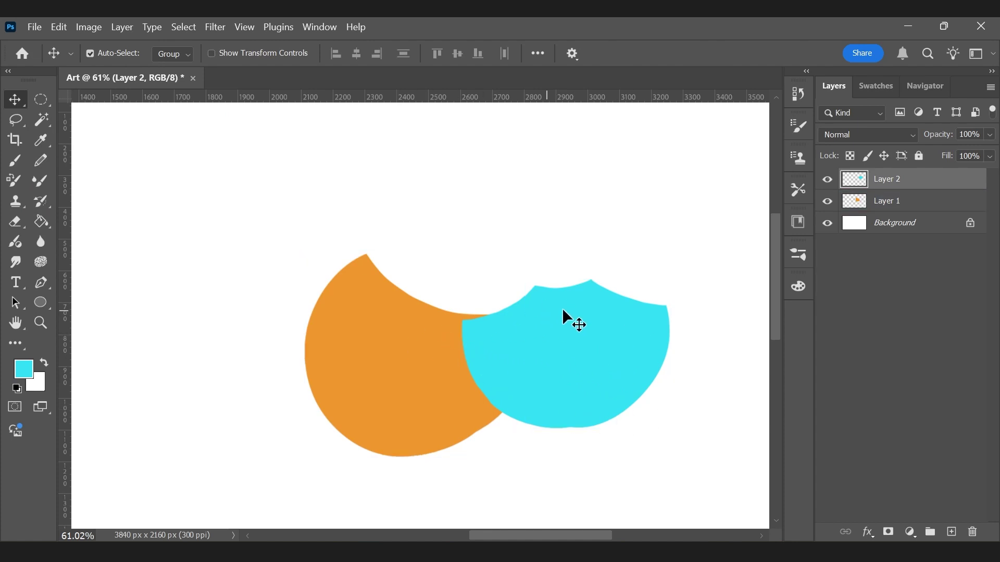
pyautogui.moveTo(582, 354); pyautogui.dragTo(574, 312)
pyautogui.click(908, 211)
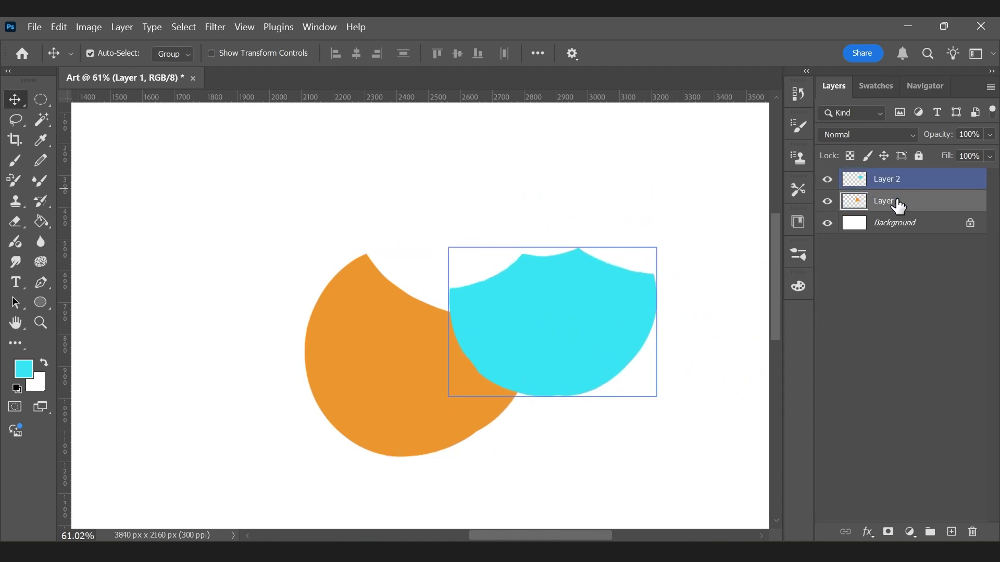
pyautogui.moveTo(399, 383); pyautogui.dragTo(357, 341)
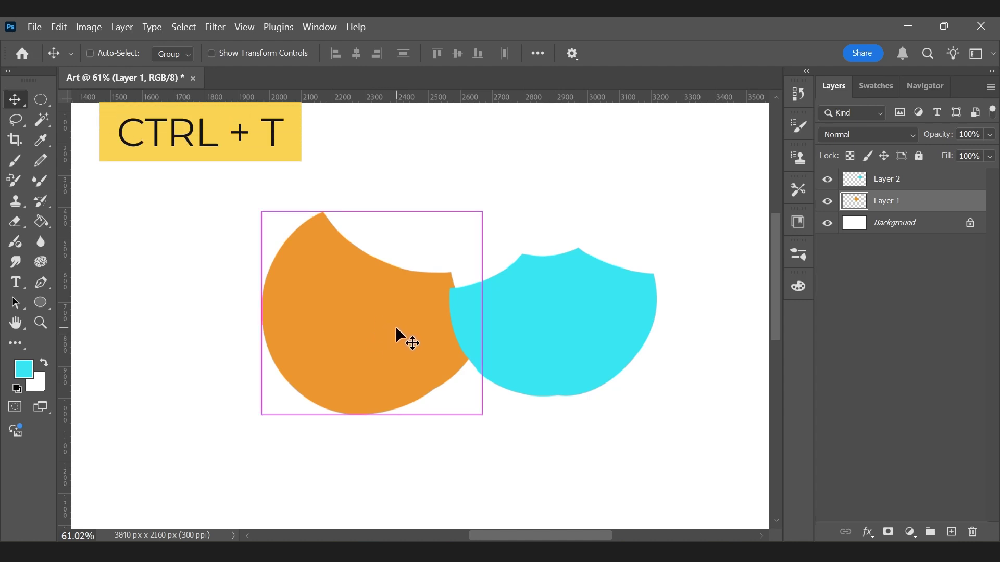
# Step: Free-transform the orange shape on Layer 1, scaling it to 107.91% and rotating it 6.87°, and apply the transform
pyautogui.hotkey('ctrl', 't')
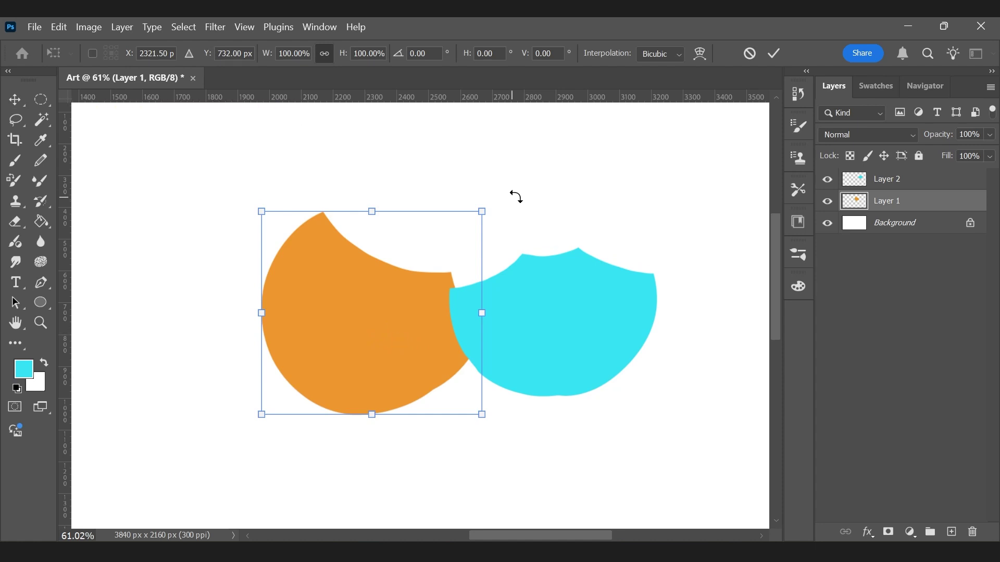
pyautogui.moveTo(482, 212); pyautogui.dragTo(507, 207)
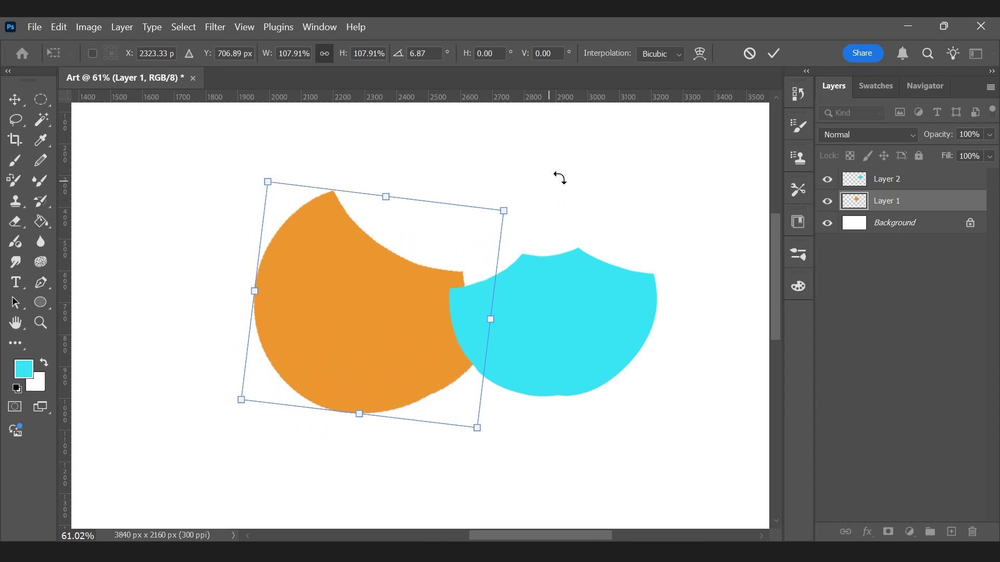
pyautogui.click(776, 54)
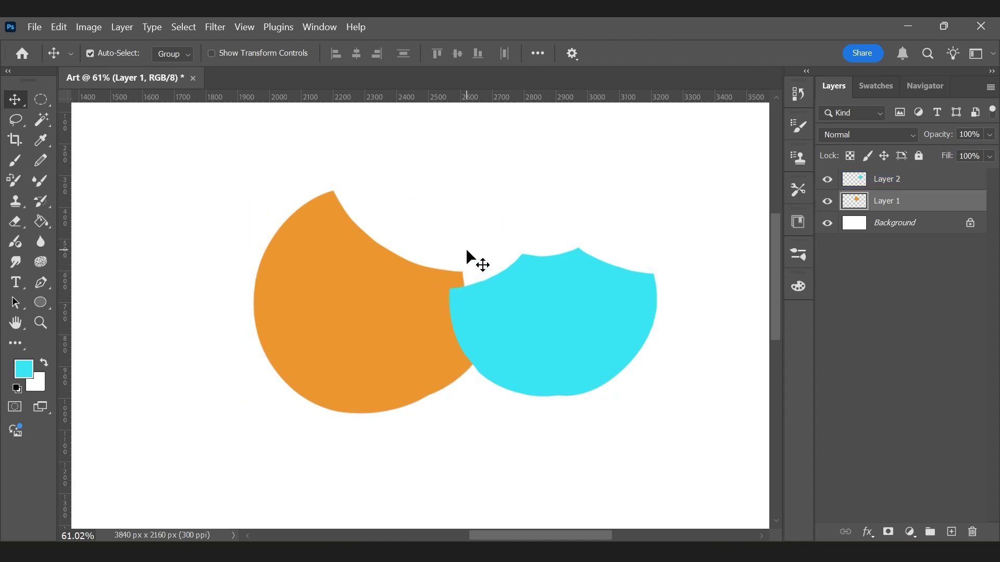
# Step: Free-transform the cyan shape on Layer 2, scaling it to 116.05% and rotating it -3.64°
pyautogui.click(902, 186)
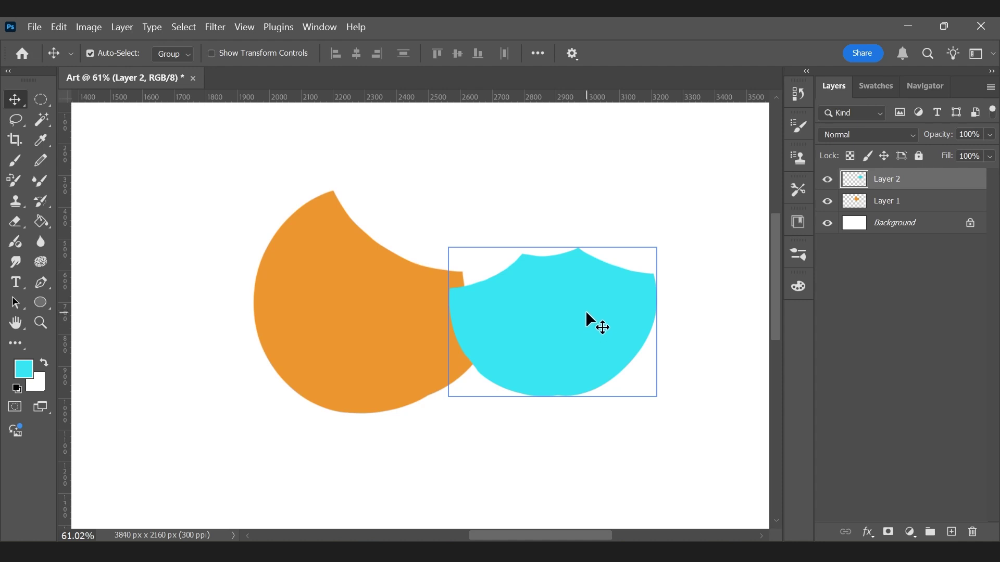
pyautogui.hotkey('ctrl', 't')
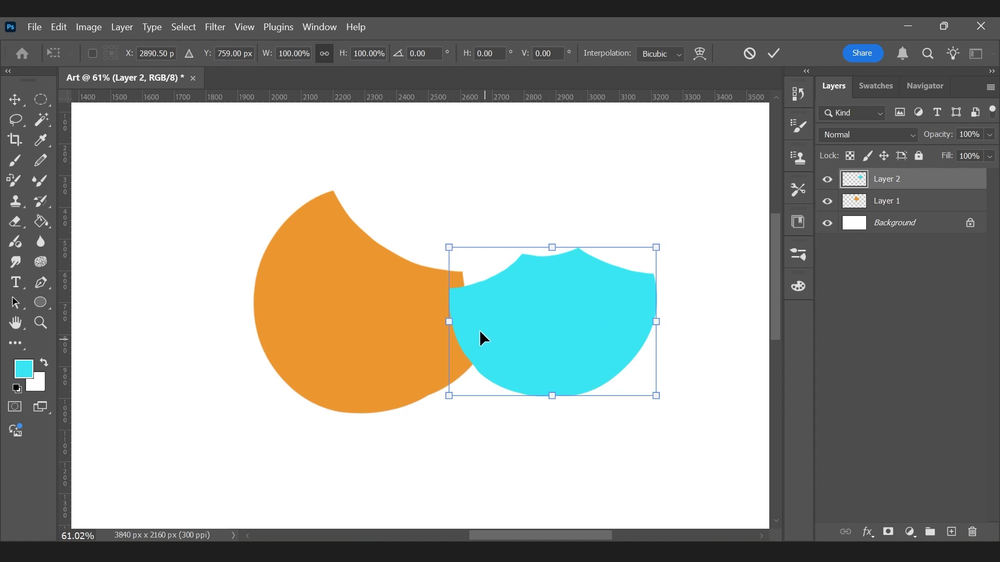
pyautogui.rightClick(538, 310)
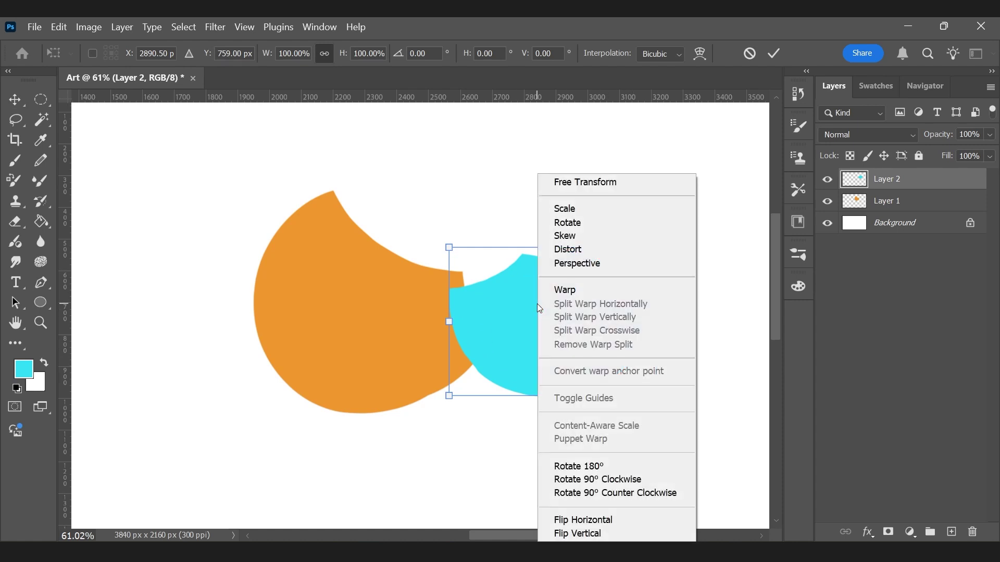
pyautogui.click(605, 208)
pyautogui.moveTo(450, 247); pyautogui.dragTo(452, 207)
pyautogui.moveTo(656, 397)
pyautogui.mouseDown()
pyautogui.moveTo(624, 380)
pyautogui.moveTo(654, 408)
pyautogui.moveTo(659, 391)
pyautogui.mouseUp()
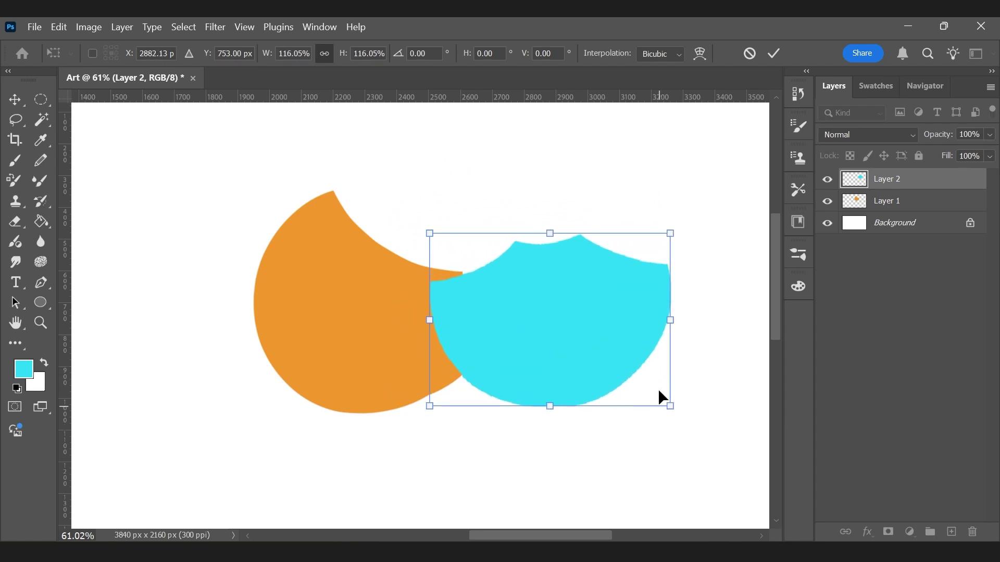
pyautogui.rightClick(590, 300)
pyautogui.click(651, 221)
pyautogui.moveTo(681, 228)
pyautogui.mouseDown()
pyautogui.moveTo(673, 201)
pyautogui.moveTo(685, 257)
pyautogui.moveTo(678, 208)
pyautogui.moveTo(634, 188)
pyautogui.moveTo(665, 194)
pyautogui.moveTo(684, 224)
pyautogui.mouseUp()
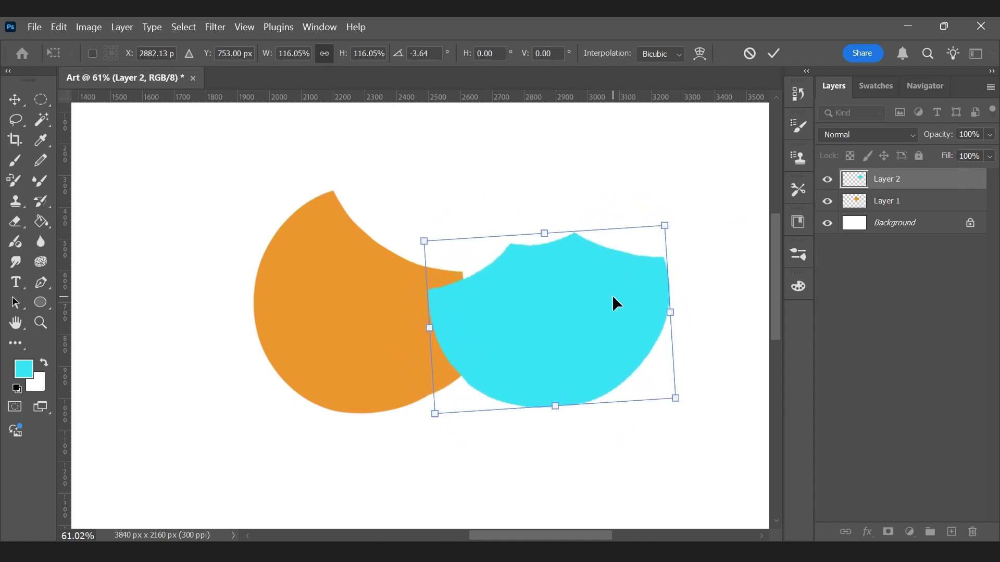
# Step: Skew the cyan shape by pulling its two upper corners inward to a horizontal skew of -26.10°, and apply the transform
pyautogui.rightClick(613, 298)
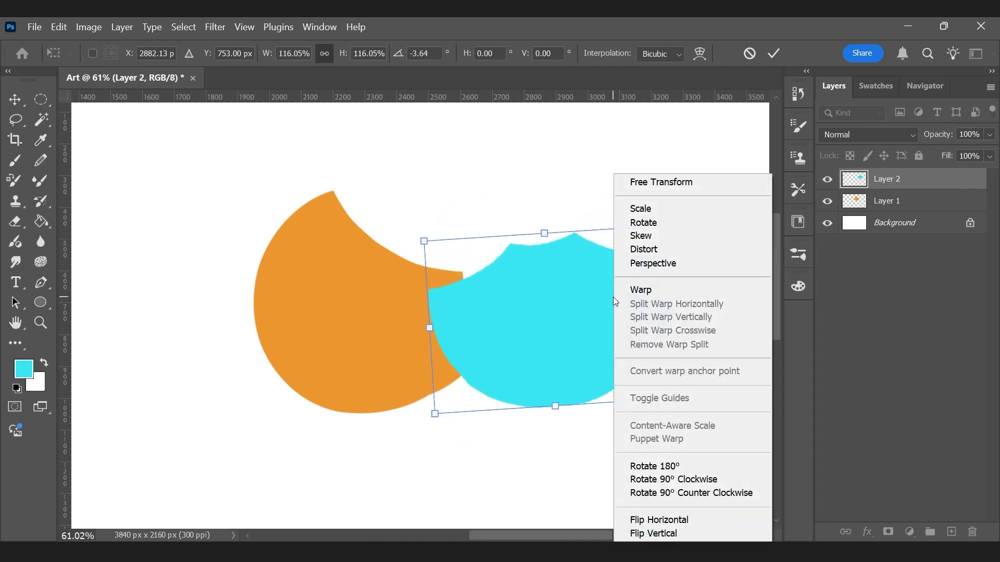
pyautogui.click(661, 234)
pyautogui.moveTo(669, 225); pyautogui.dragTo(603, 236)
pyautogui.moveTo(424, 242); pyautogui.dragTo(573, 257)
pyautogui.moveTo(627, 229); pyautogui.dragTo(645, 236)
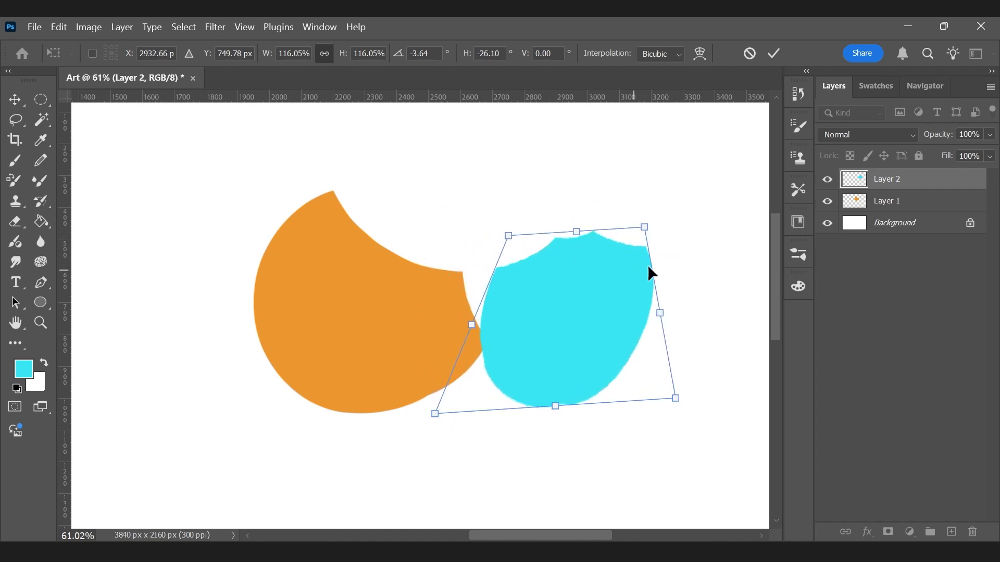
pyautogui.click(773, 55)
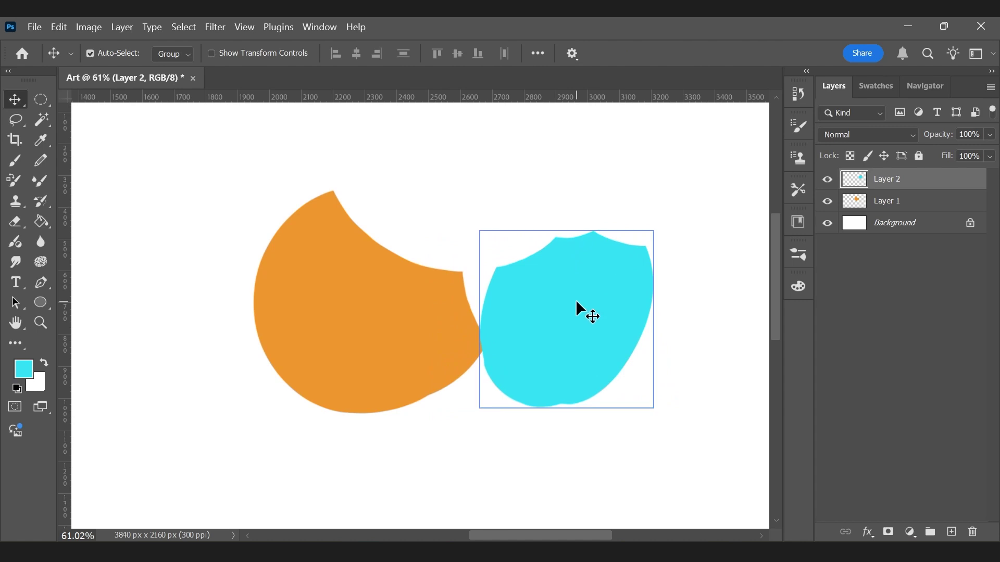
# Step: Distort the cyan shape by stretching its left corners outward and pulling its lower-right corner inward, and apply the transform
pyautogui.hotkey('ctrl', 't')
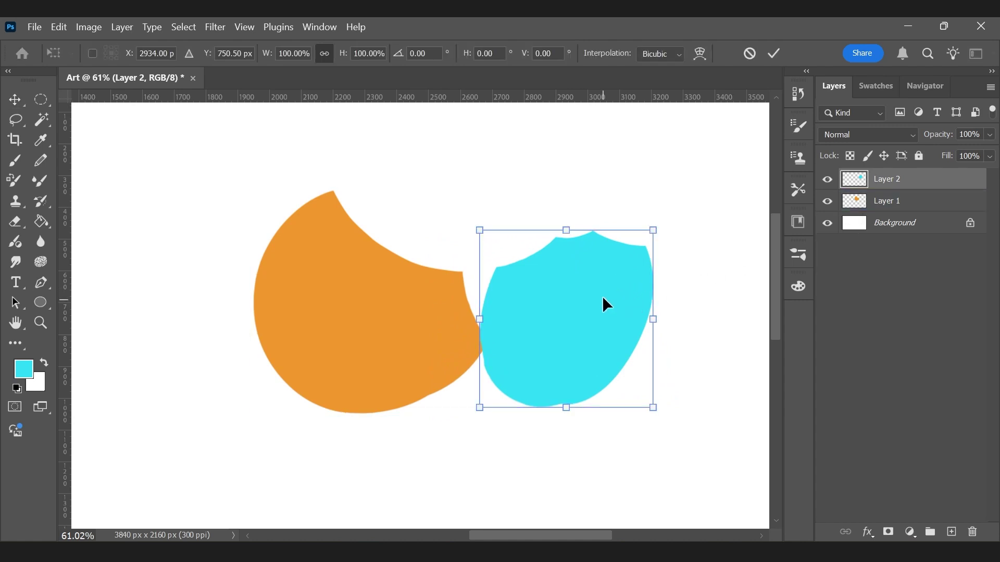
pyautogui.rightClick(603, 297)
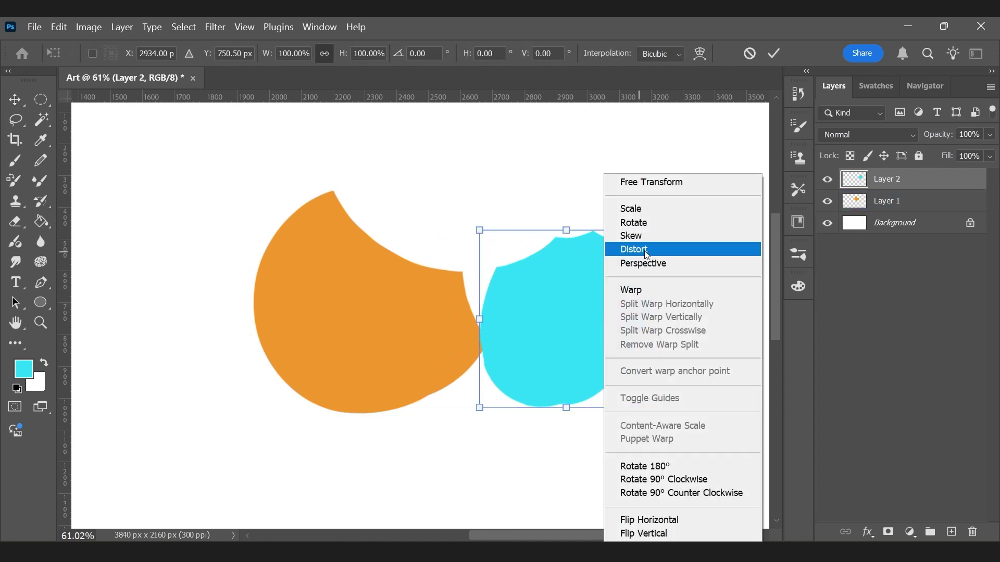
pyautogui.click(645, 250)
pyautogui.moveTo(480, 233); pyautogui.dragTo(411, 224)
pyautogui.moveTo(479, 408); pyautogui.dragTo(359, 460)
pyautogui.moveTo(653, 408); pyautogui.dragTo(616, 415)
pyautogui.press('Return')
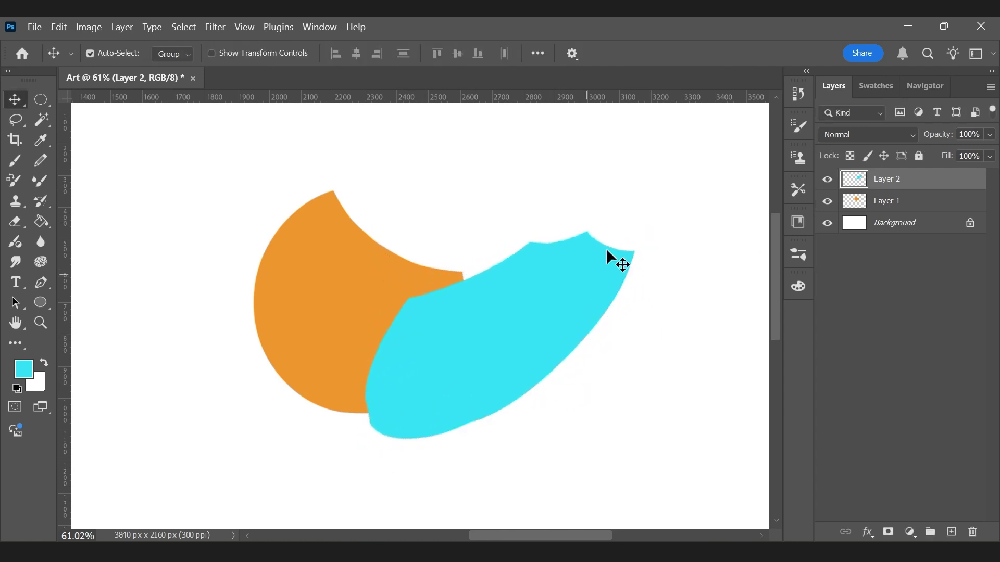
# Step: Apply a Perspective transform to the cyan shape, narrowing its right side and widening its left side to a height of 148.21%
pyautogui.hotkey('ctrl', 't')
pyautogui.rightClick(539, 295)
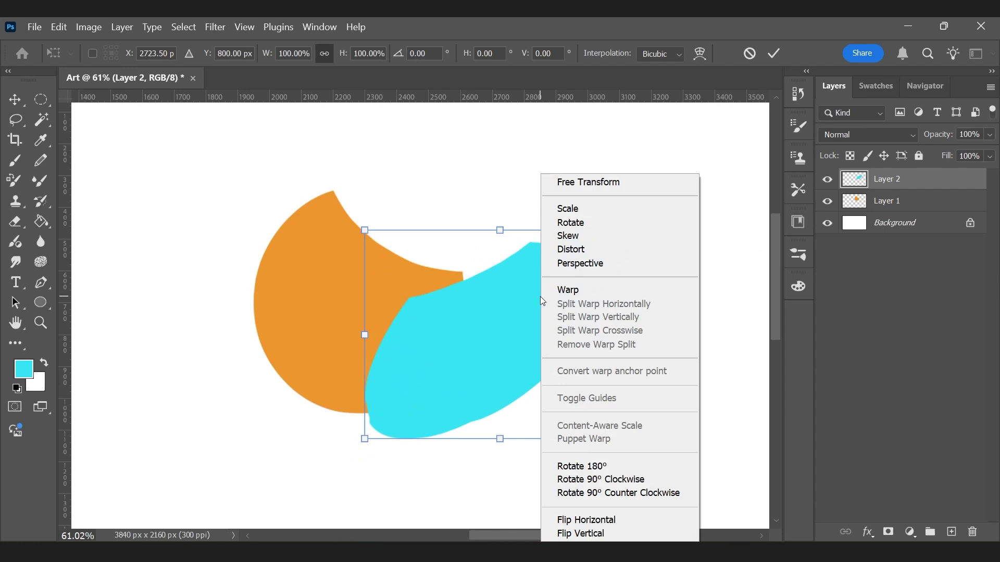
pyautogui.click(567, 268)
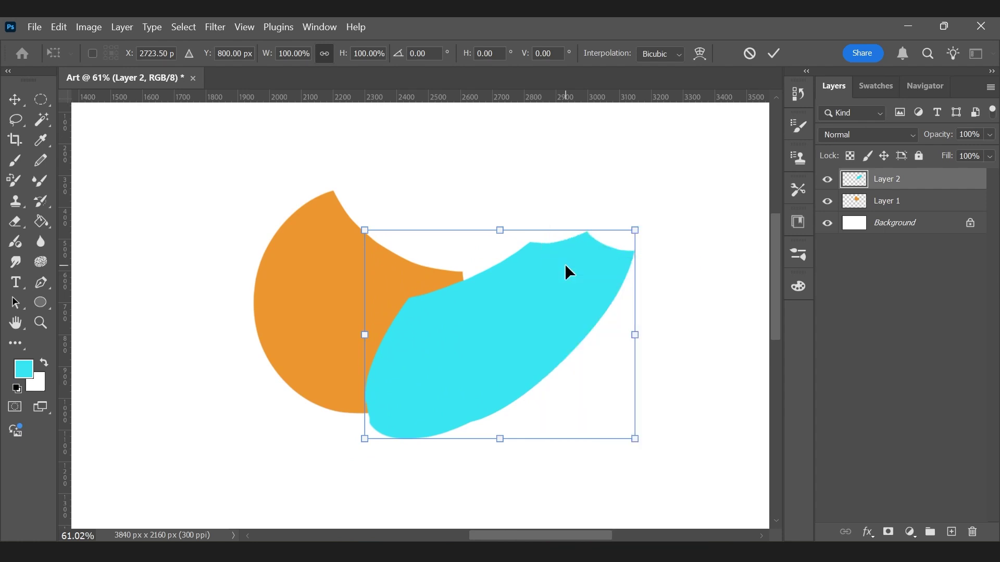
pyautogui.moveTo(635, 441); pyautogui.dragTo(603, 383)
pyautogui.moveTo(362, 232); pyautogui.dragTo(365, 180)
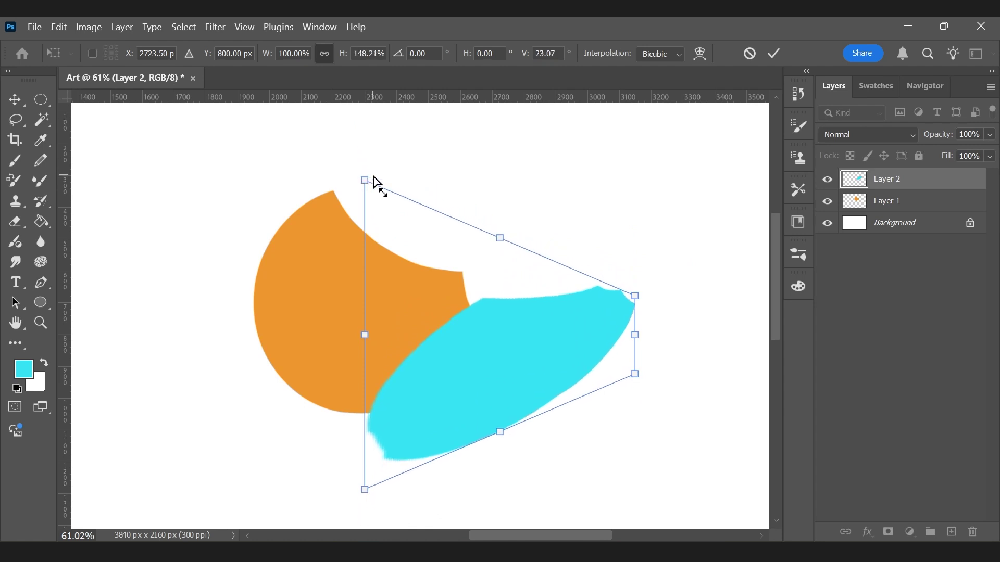
pyautogui.click(773, 53)
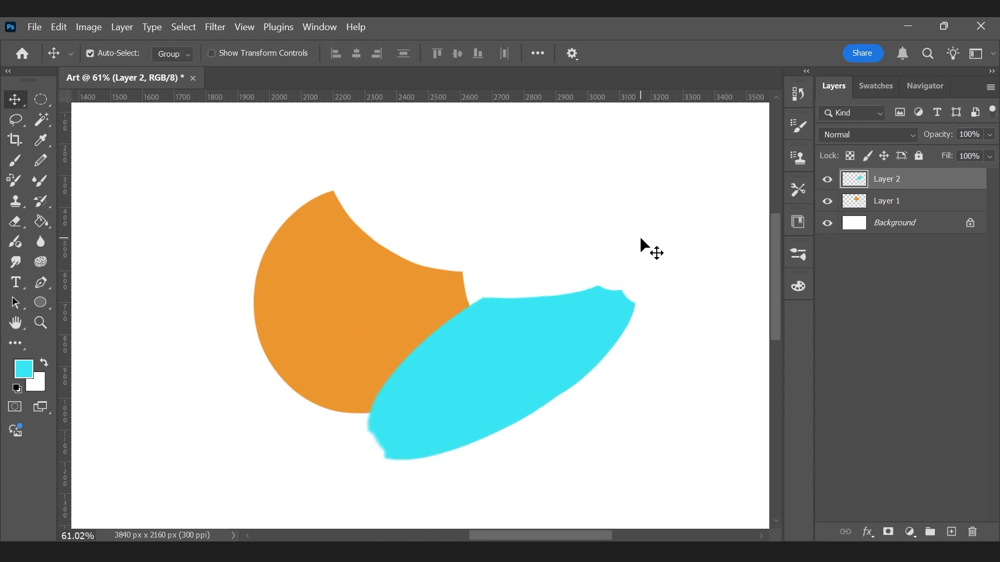
# Step: Undo the last three transforms of the cyan shape on Layer 2
pyautogui.hotkey('ctrl', 'z')
pyautogui.hotkey('ctrl', 'z')
pyautogui.hotkey('ctrl', 'z')
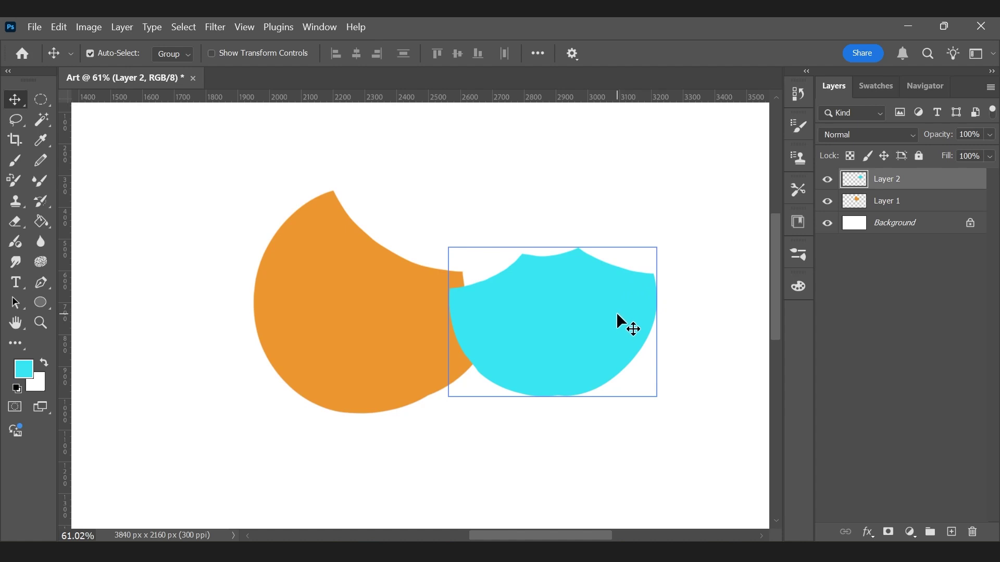
# Step: Flip the cyan shape on Layer 2 horizontally and vertically, and apply the transform
pyautogui.hotkey('ctrl', 't')
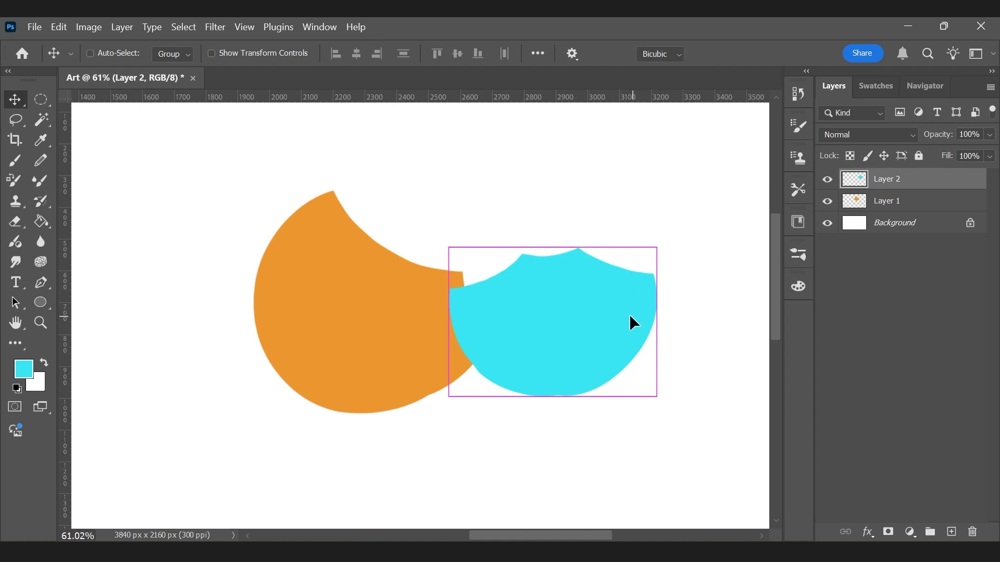
pyautogui.rightClick(615, 324)
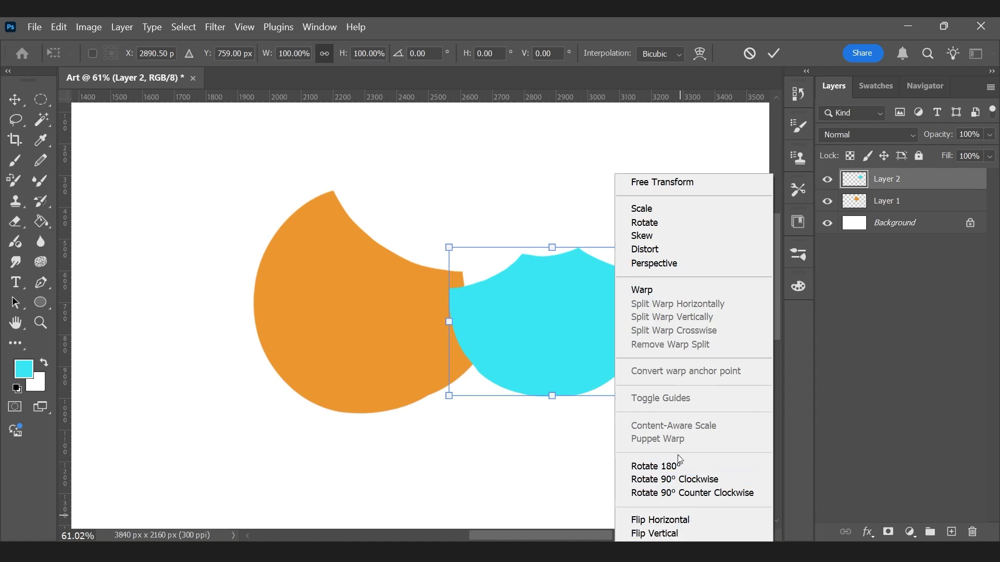
pyautogui.click(689, 521)
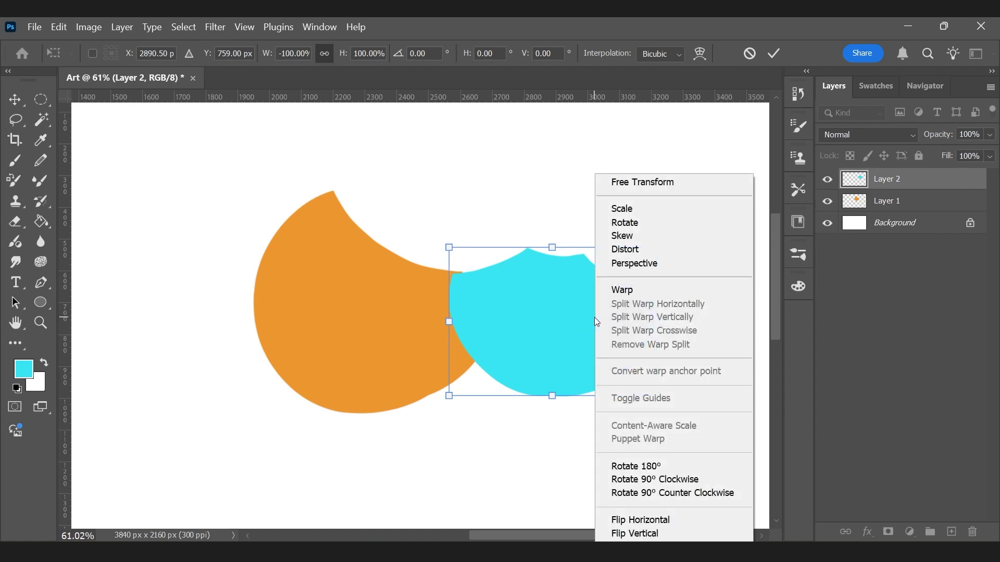
pyautogui.click(655, 532)
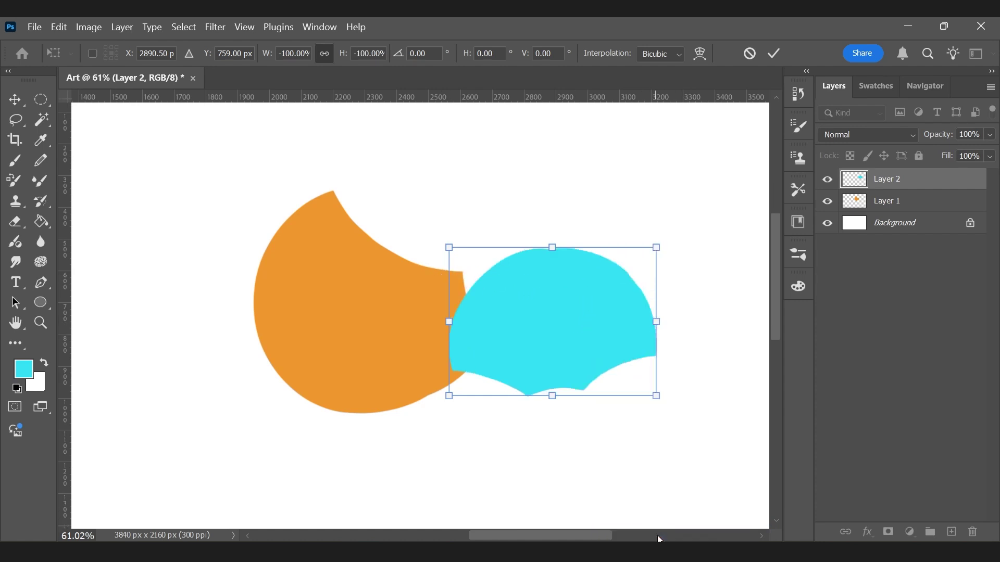
pyautogui.click(774, 54)
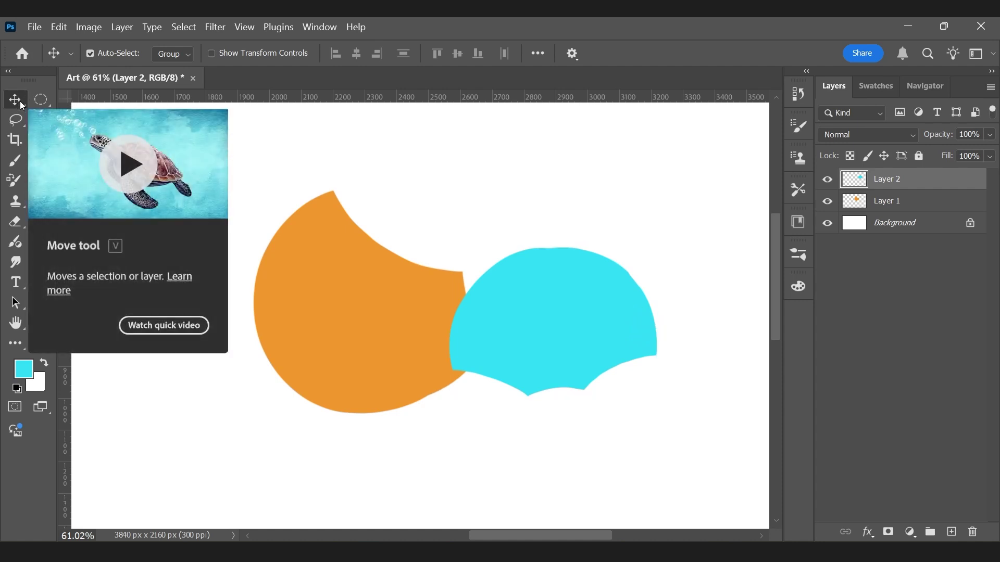
pyautogui.click(21, 157)
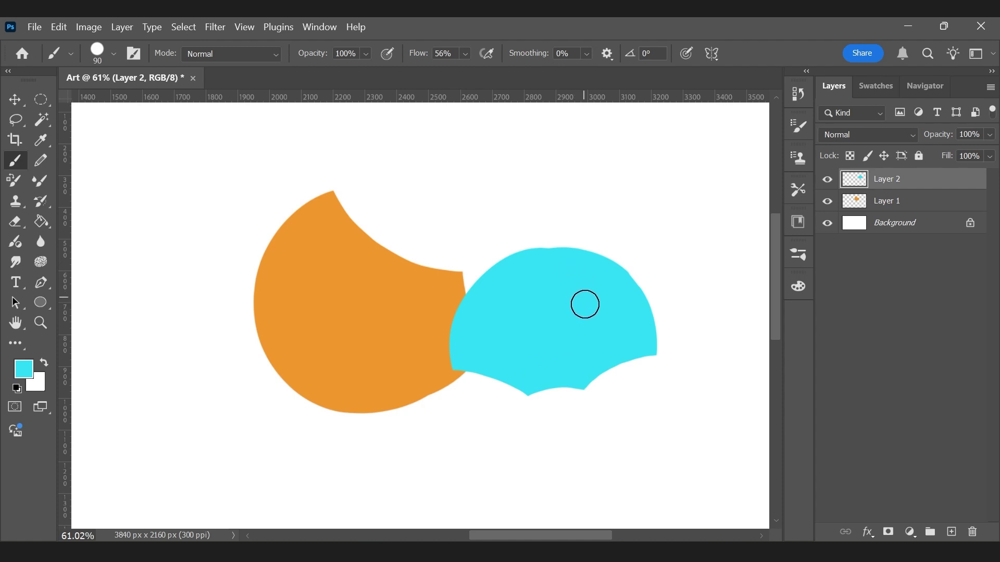
pyautogui.click(17, 101)
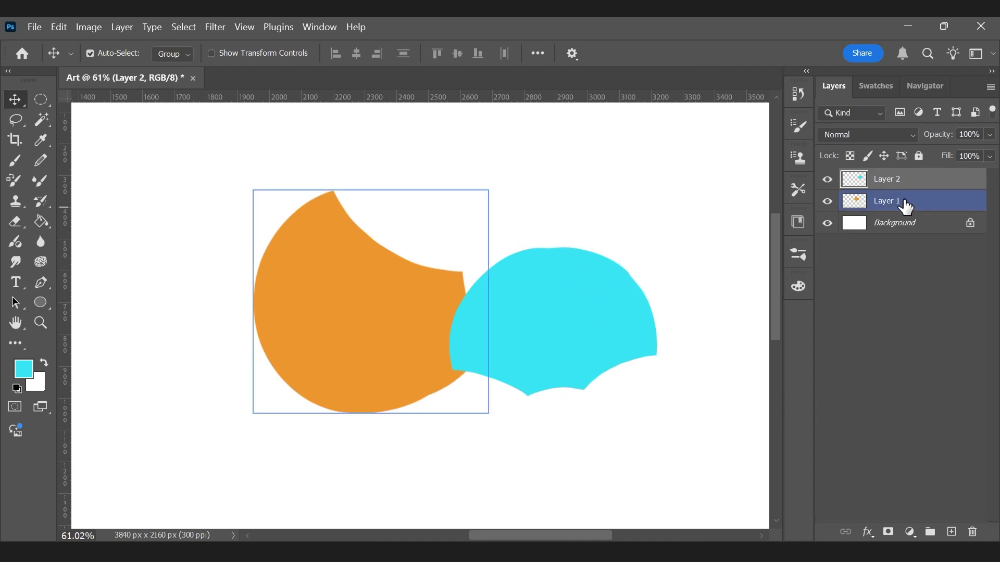
# Step: Warp the cyan shape on Layer 2, pulling its upper-left and both lower corners outward and bulging its right and lower edges, and apply it
pyautogui.press('ctrl')
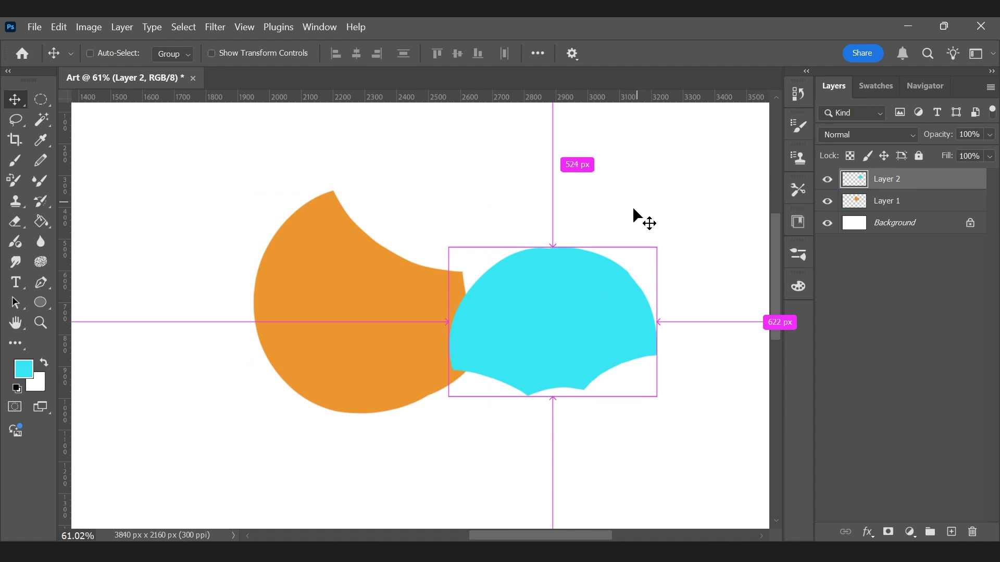
pyautogui.hotkey('ctrl', 't')
pyautogui.rightClick(597, 263)
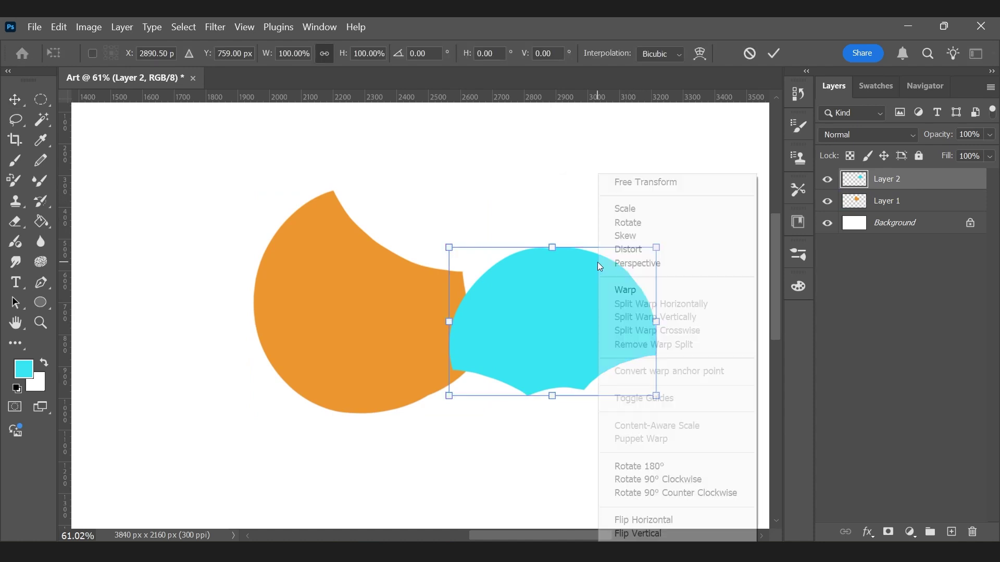
pyautogui.click(650, 289)
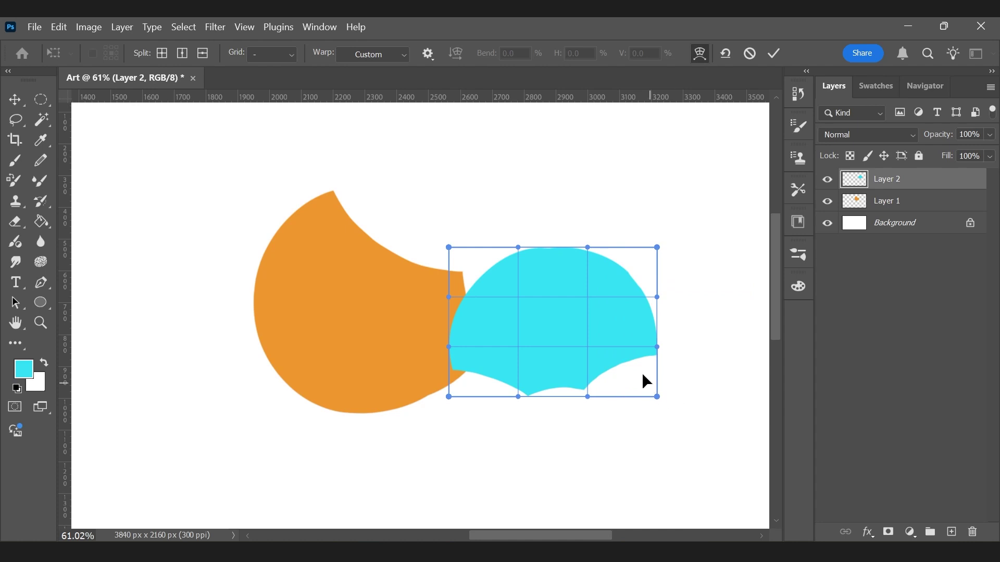
pyautogui.moveTo(563, 323); pyautogui.dragTo(541, 310)
pyautogui.moveTo(506, 262); pyautogui.dragTo(405, 220)
pyautogui.moveTo(450, 397); pyautogui.dragTo(418, 448)
pyautogui.moveTo(657, 397); pyautogui.dragTo(688, 435)
pyautogui.moveTo(551, 429); pyautogui.dragTo(557, 458)
pyautogui.moveTo(661, 320); pyautogui.dragTo(683, 320)
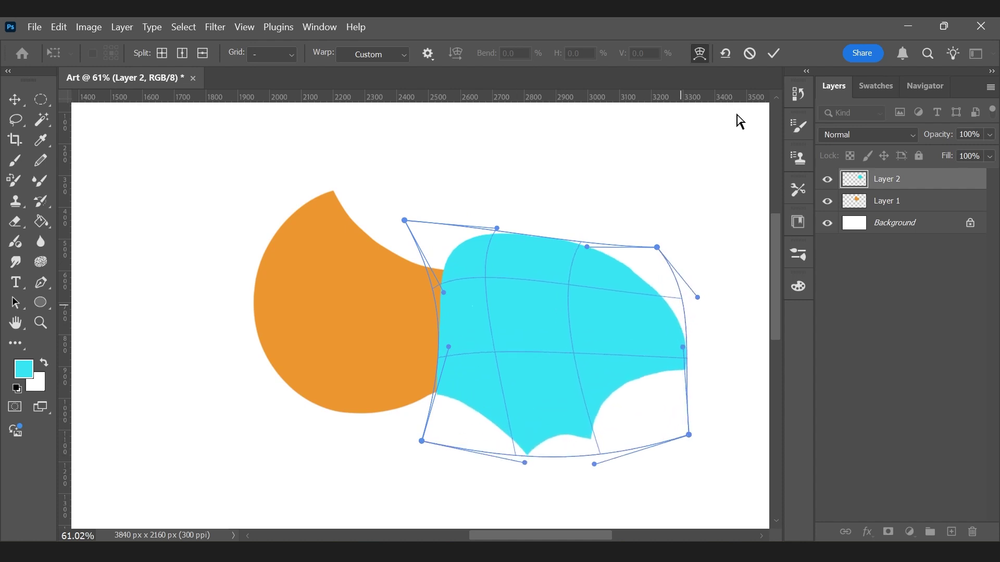
pyautogui.click(774, 55)
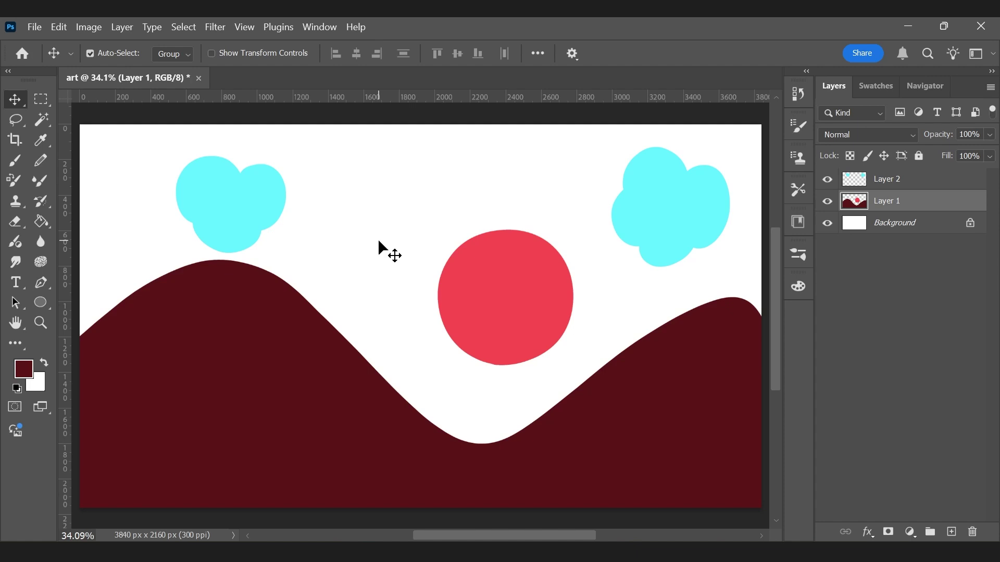
# Step: In the art landscape document, lasso the red circle on Layer 1, cut it and paste it in place on a new layer
pyautogui.click(17, 119)
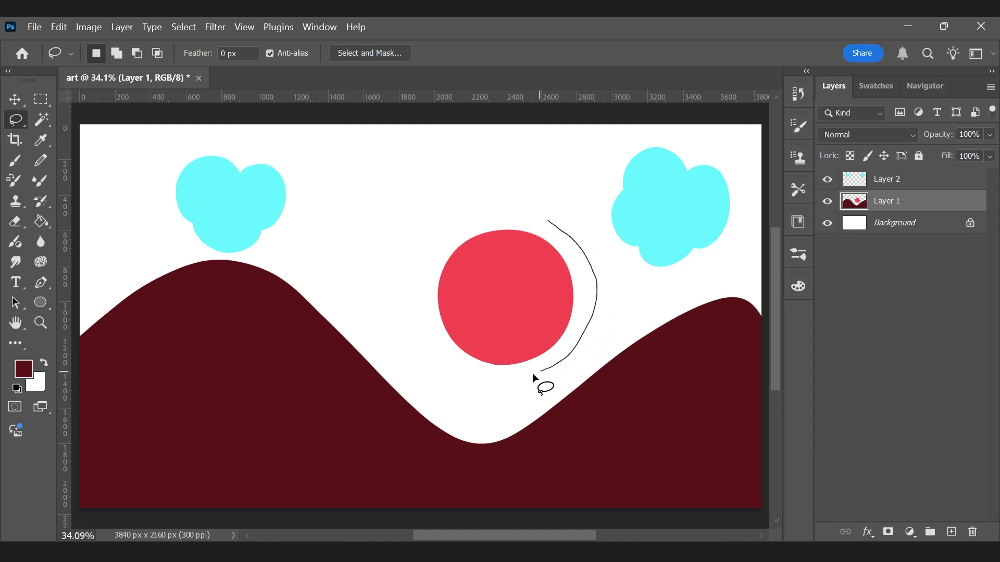
pyautogui.moveTo(408, 245)
pyautogui.mouseDown()
pyautogui.moveTo(450, 205)
pyautogui.moveTo(486, 199)
pyautogui.moveTo(527, 206)
pyautogui.moveTo(565, 252)
pyautogui.mouseUp()
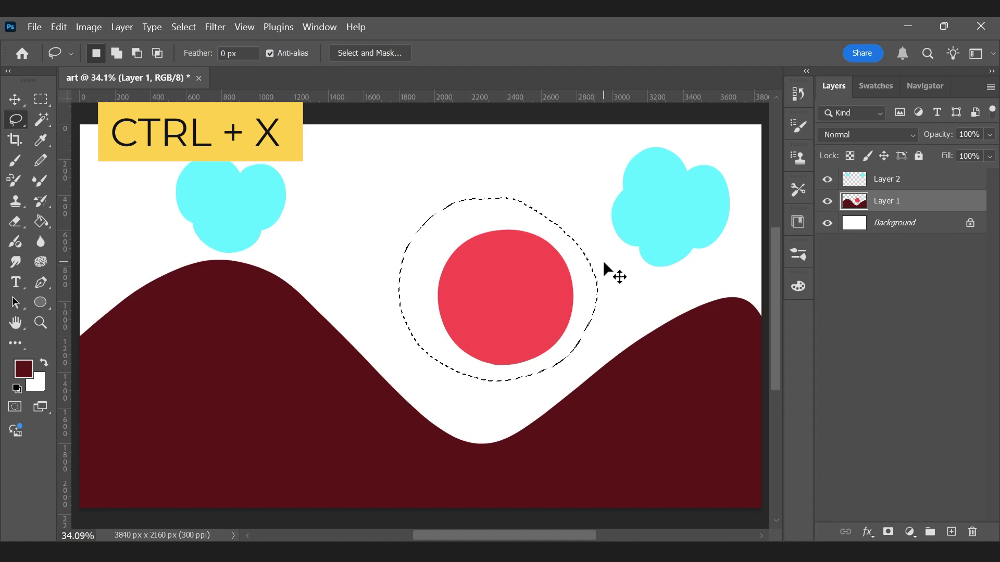
pyautogui.hotkey('ctrl', 'x')
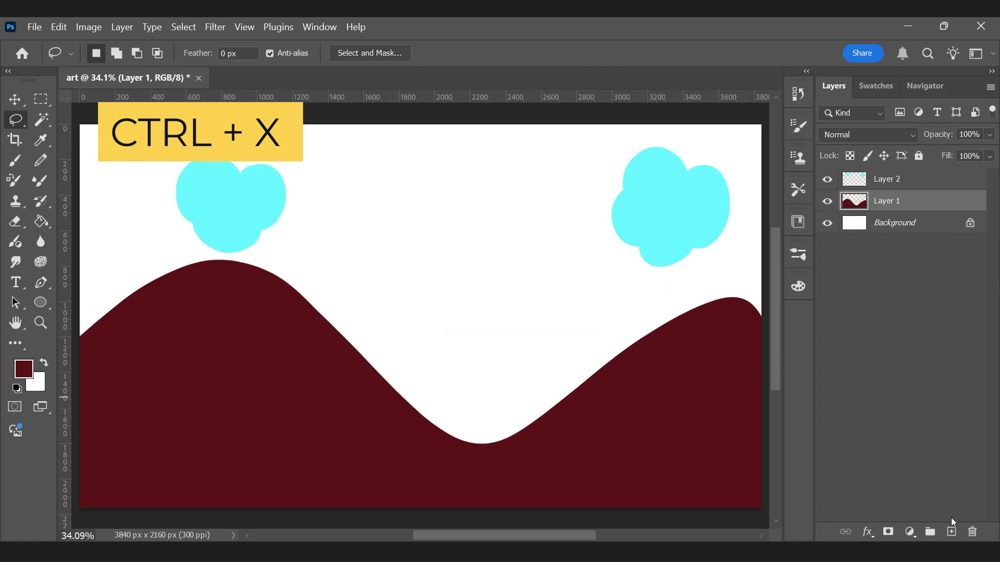
pyautogui.click(952, 532)
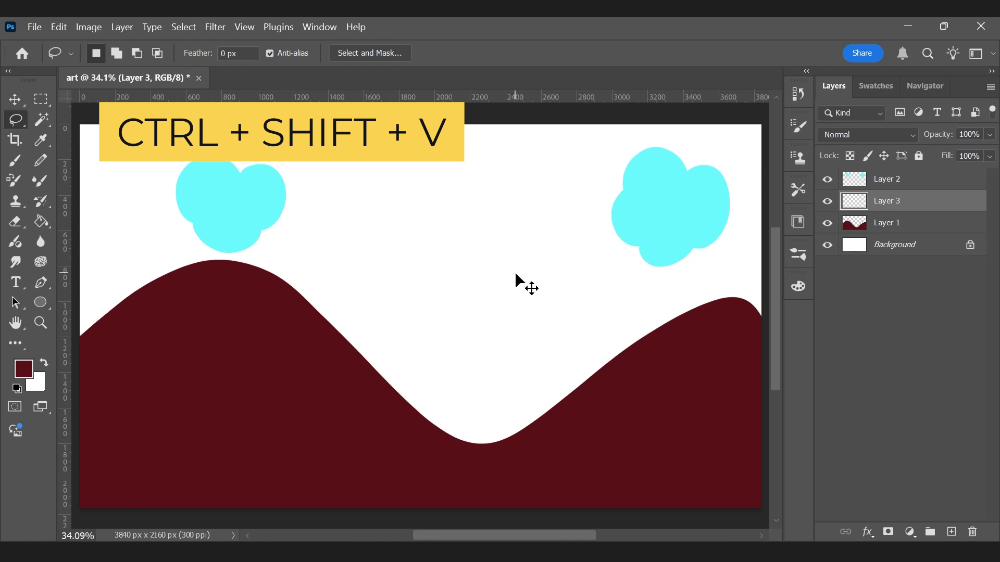
pyautogui.hotkey('ctrl', 'shift', 'v')
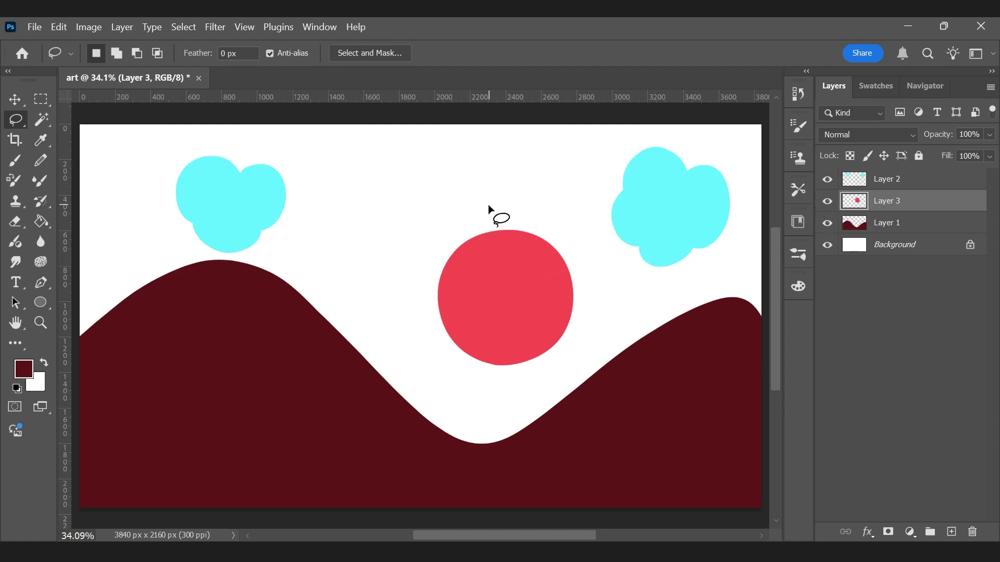
# Step: Lasso the upper-right part of the red circle on Layer 3, delete it to leave a crescent, and deselect
pyautogui.moveTo(480, 218)
pyautogui.mouseDown()
pyautogui.moveTo(493, 277)
pyautogui.moveTo(542, 305)
pyautogui.moveTo(625, 282)
pyautogui.moveTo(494, 220)
pyautogui.mouseUp()
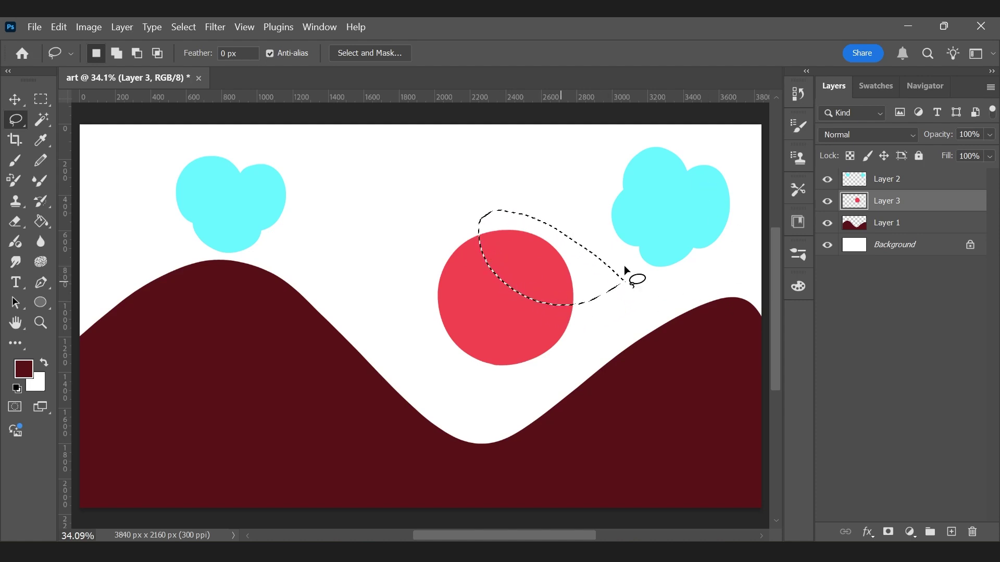
pyautogui.press('Delete')
pyautogui.hotkey('ctrl', 'd')
pyautogui.moveTo(543, 250); pyautogui.dragTo(529, 263)
pyautogui.moveTo(575, 349); pyautogui.dragTo(536, 252)
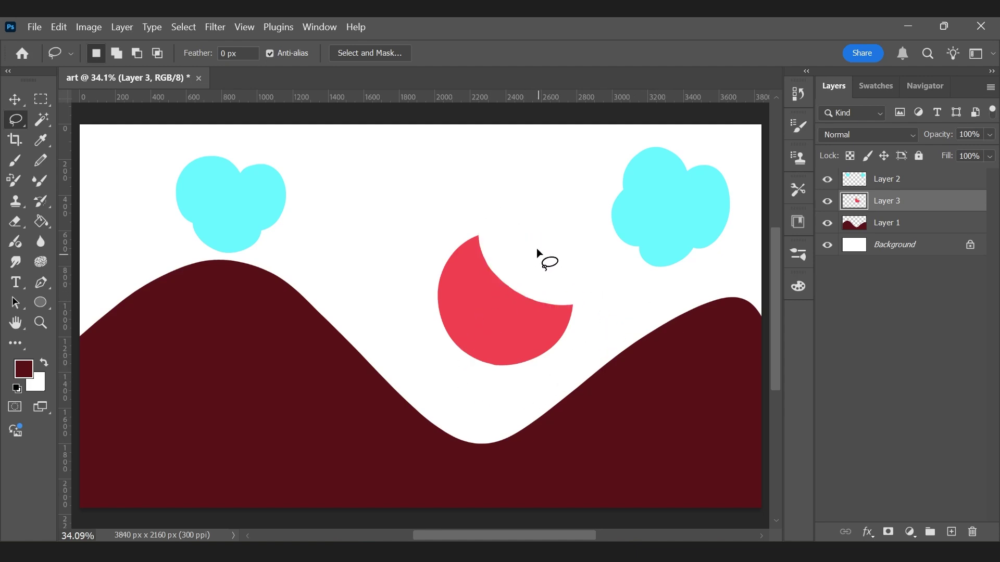
# Step: Free-transform the selected lower-right part of the red crescent on Layer 3, shift it slightly down and to the right, and apply
pyautogui.hotkey('ctrl', 't')
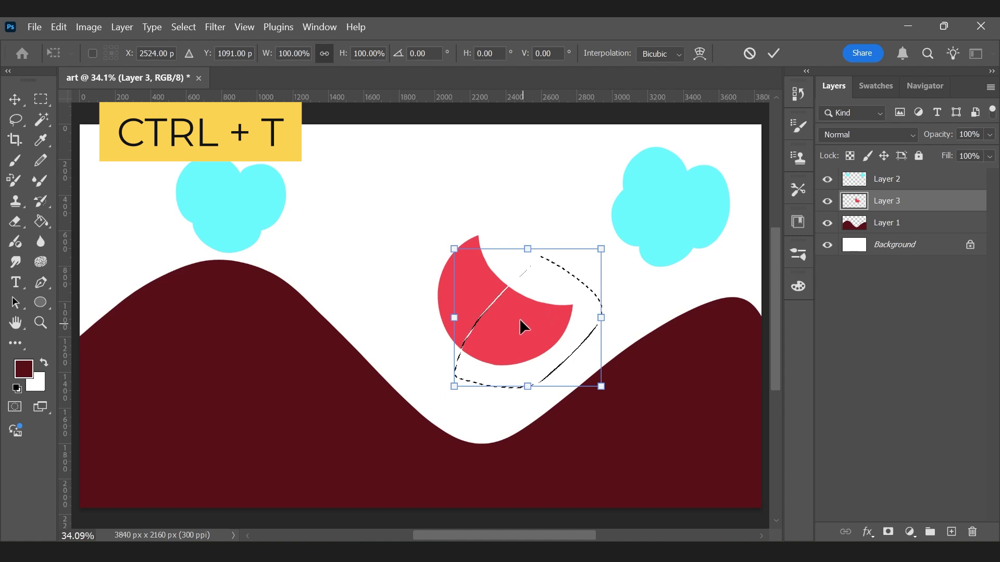
pyautogui.moveTo(520, 322); pyautogui.dragTo(529, 332)
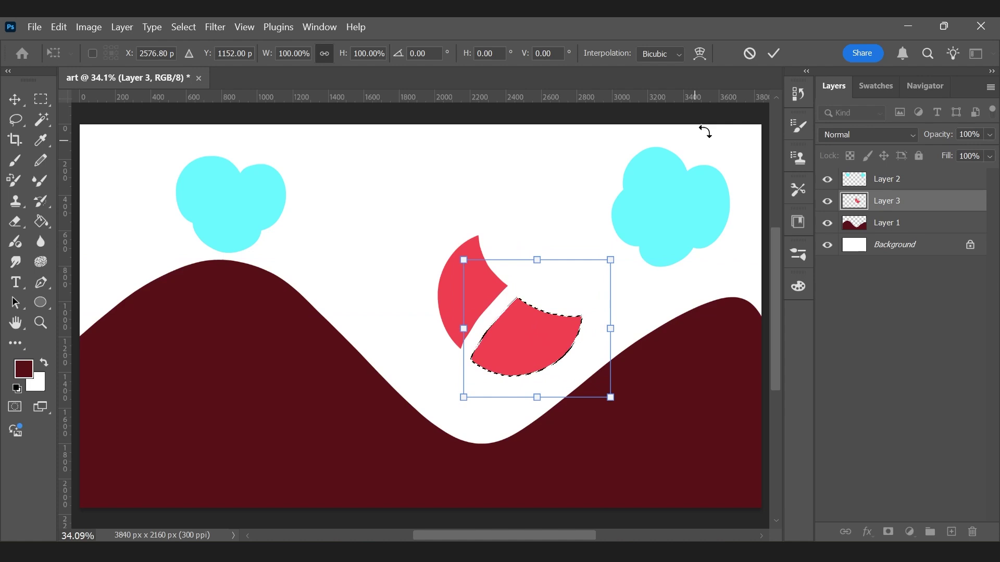
pyautogui.click(773, 53)
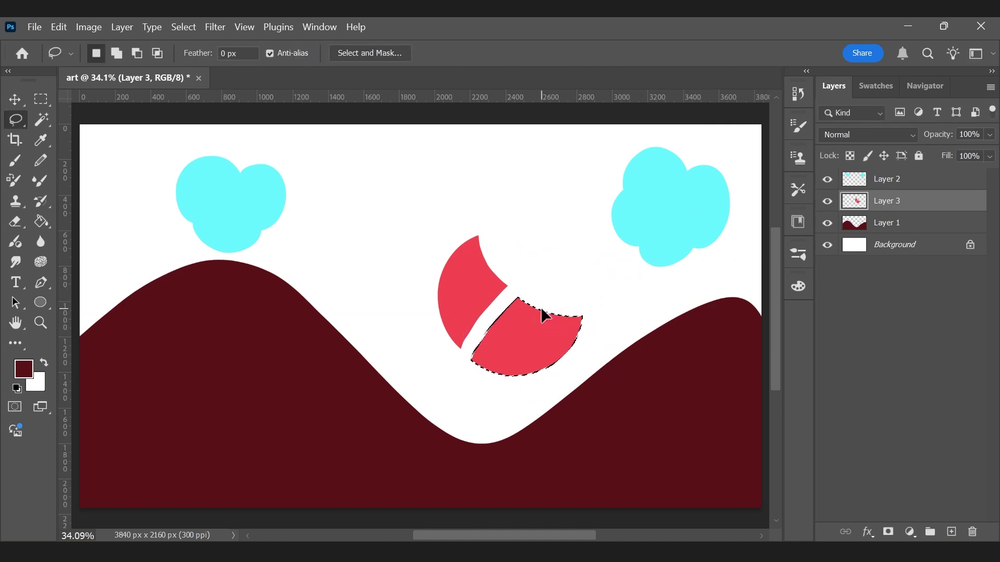
# Step: Distort the selected red piece on Layer 3 by pulling both of its upper corners inward, and apply the transform
pyautogui.hotkey('ctrl', 't')
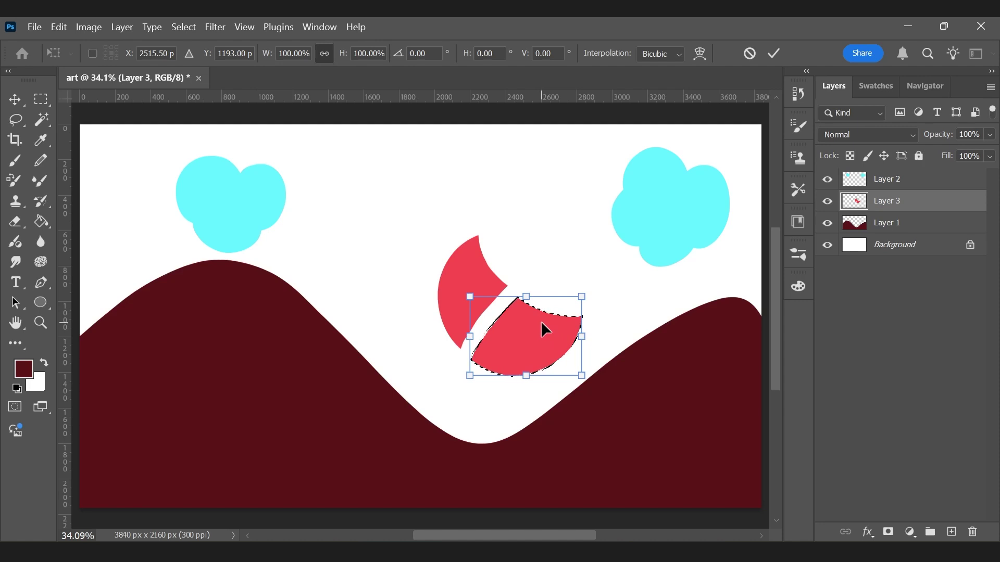
pyautogui.rightClick(542, 327)
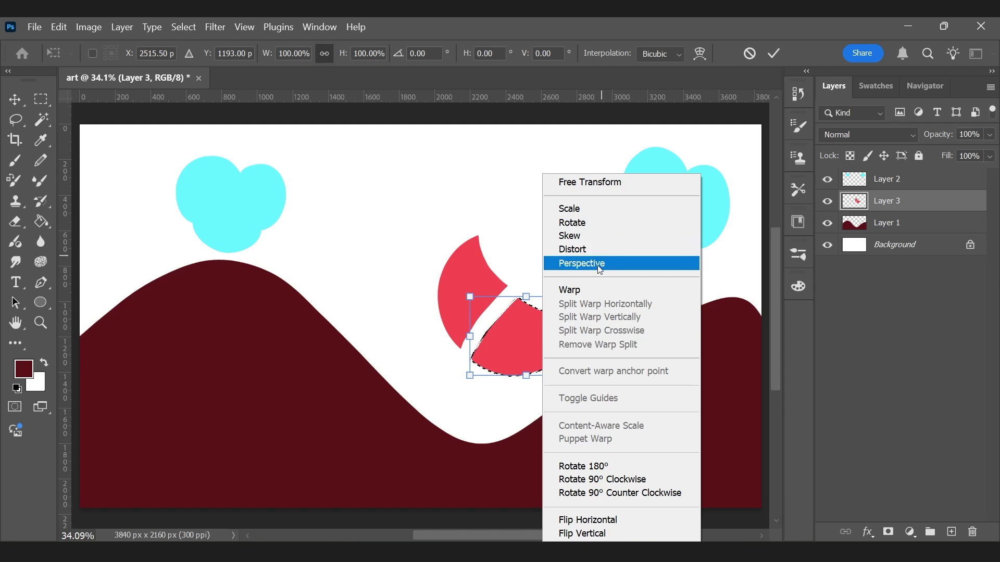
pyautogui.click(595, 250)
pyautogui.moveTo(469, 297); pyautogui.dragTo(508, 304)
pyautogui.moveTo(580, 297); pyautogui.dragTo(554, 305)
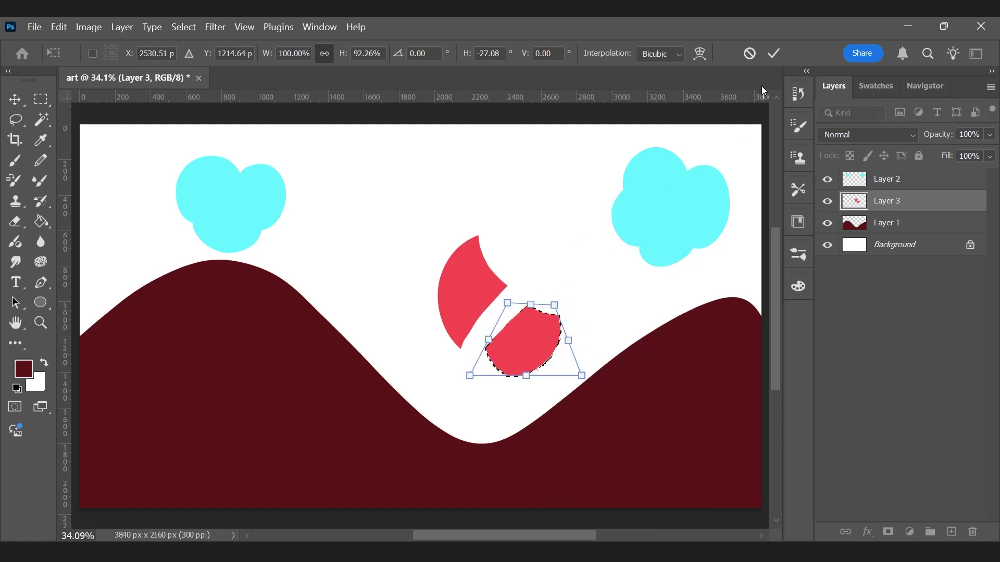
pyautogui.click(774, 54)
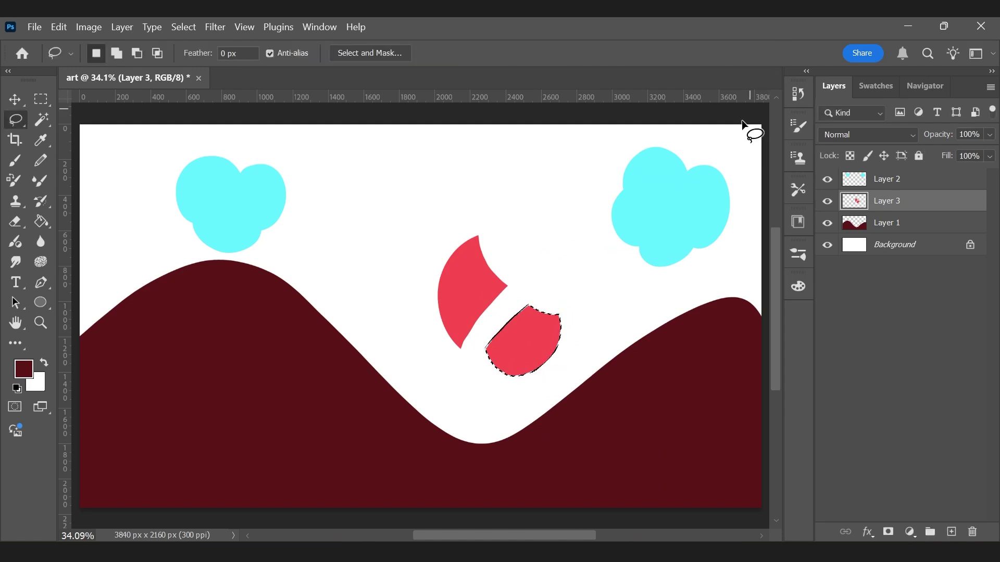
# Step: Deselect, lasso around the distorted red piece on Layer 3, copy it and paste it in place on a new layer
pyautogui.click(640, 283)
pyautogui.moveTo(491, 384)
pyautogui.mouseDown()
pyautogui.moveTo(485, 342)
pyautogui.moveTo(504, 310)
pyautogui.moveTo(525, 295)
pyautogui.moveTo(571, 301)
pyautogui.mouseUp()
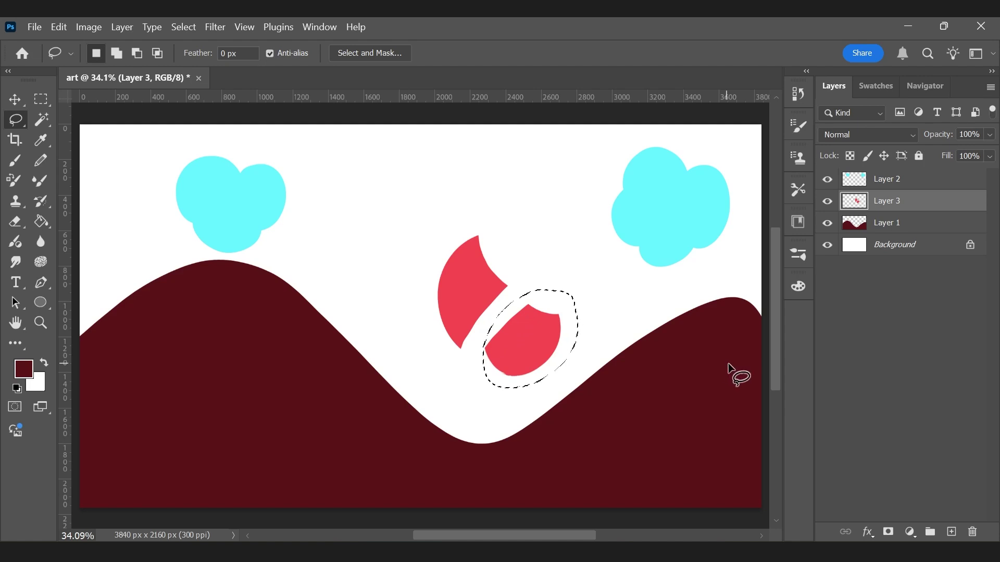
pyautogui.hotkey('ctrl', 'c')
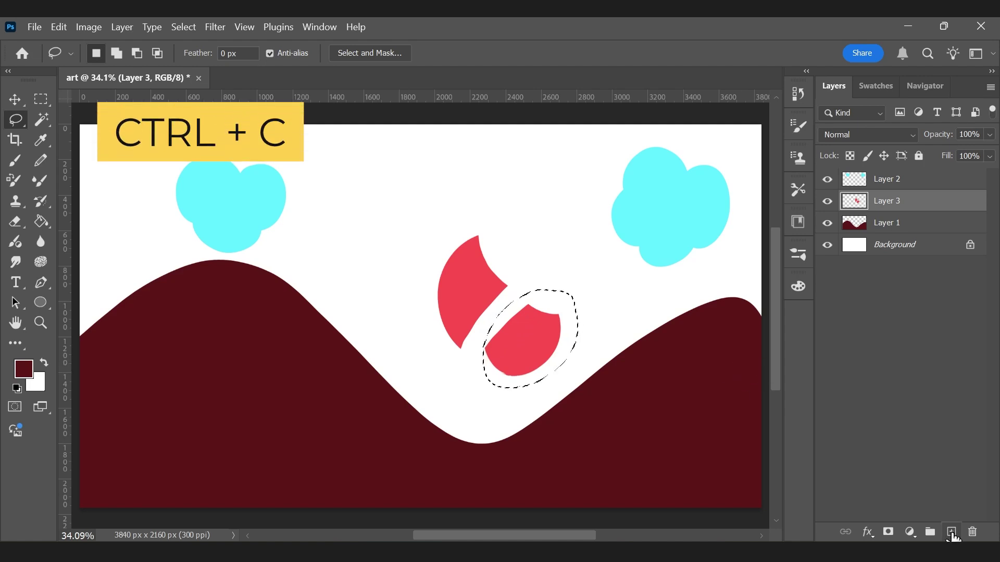
pyautogui.click(951, 531)
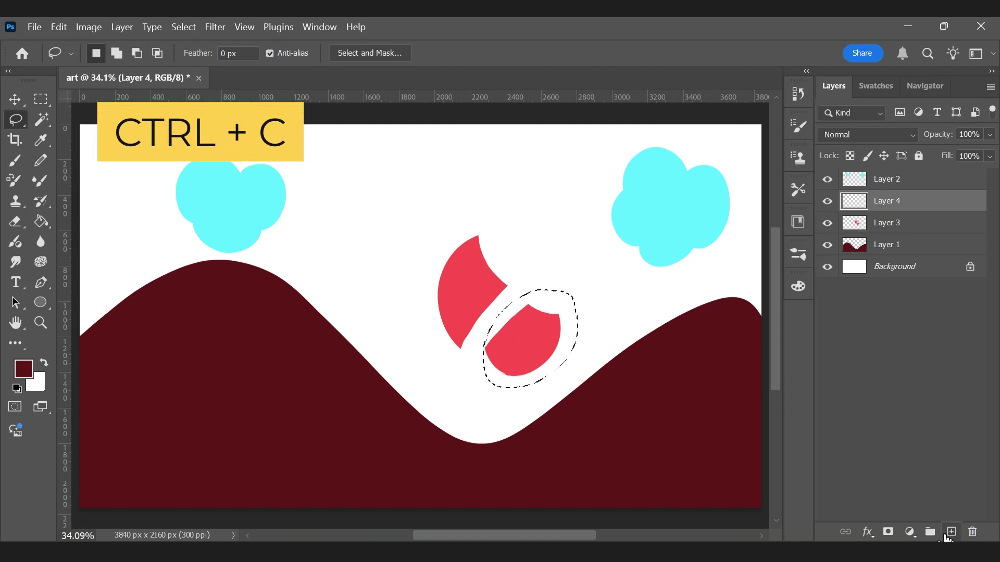
pyautogui.hotkey('ctrl', 'shift', 'v')
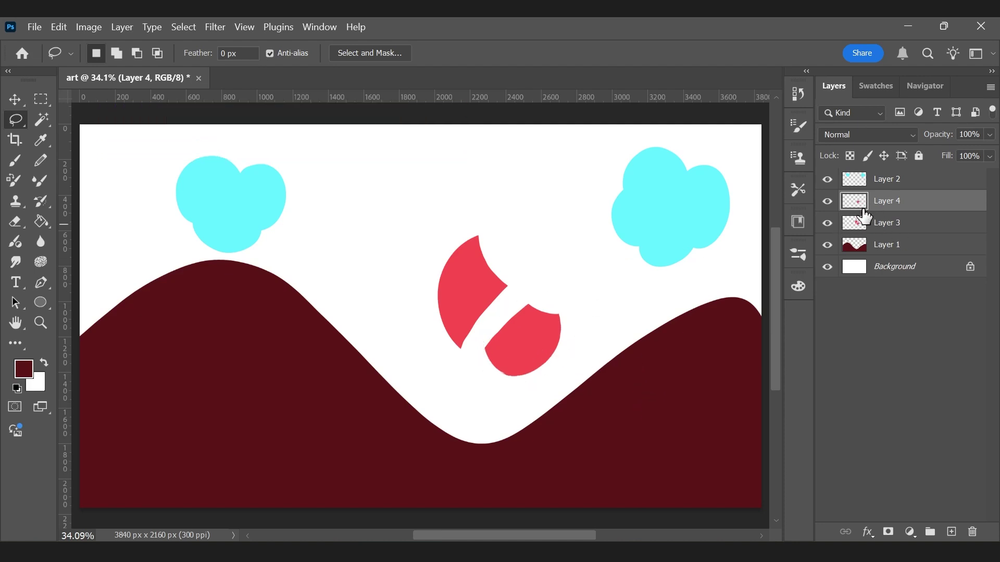
# Step: Move the copied red piece on Layer 4 up and to the left with the Move tool
pyautogui.click(23, 99)
pyautogui.moveTo(529, 346); pyautogui.dragTo(413, 205)
pyautogui.moveTo(383, 253); pyautogui.dragTo(437, 209)
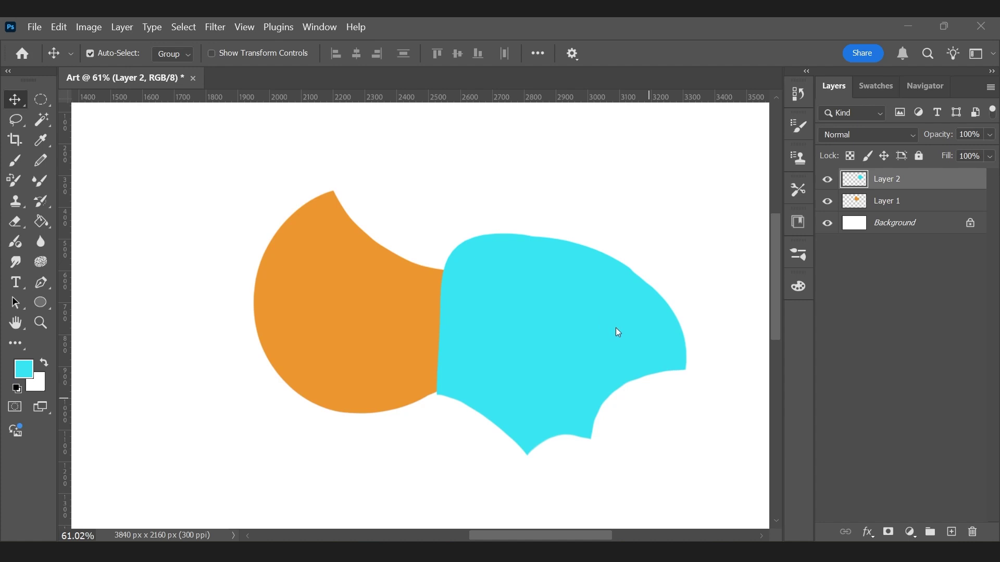
# Step: In the Art document, lock the transparent pixels of Layer 1 and brush cyan over most of the orange crescent
pyautogui.press('b')
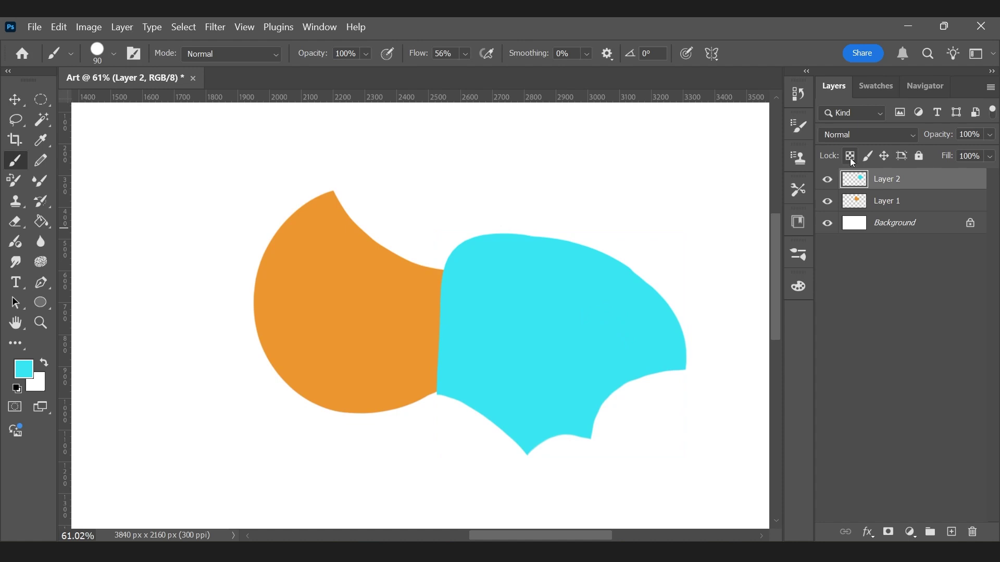
pyautogui.click(891, 202)
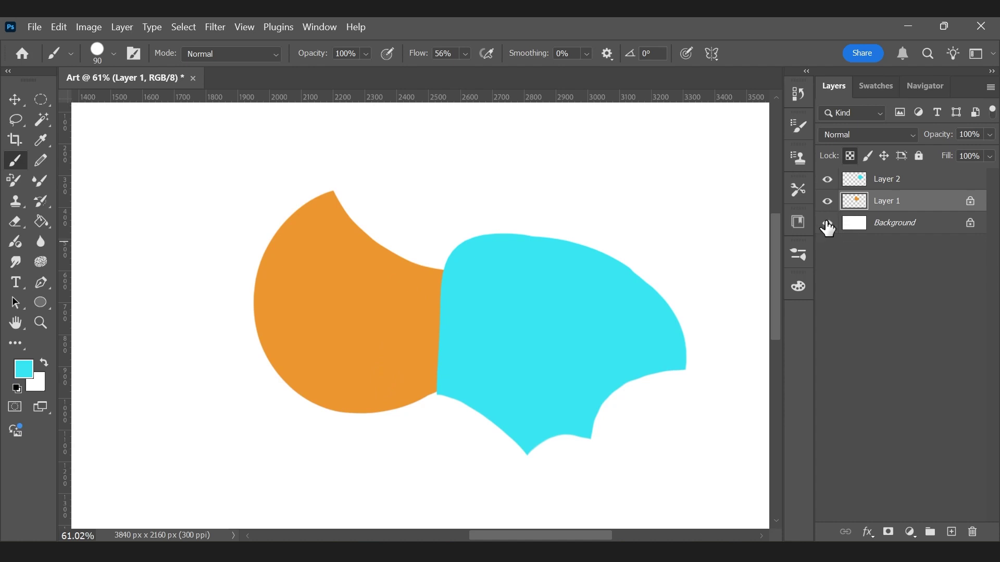
pyautogui.click(850, 157)
pyautogui.moveTo(328, 388)
pyautogui.mouseDown()
pyautogui.moveTo(335, 408)
pyautogui.moveTo(419, 255)
pyautogui.moveTo(302, 383)
pyautogui.moveTo(424, 212)
pyautogui.moveTo(317, 424)
pyautogui.moveTo(422, 215)
pyautogui.moveTo(301, 368)
pyautogui.moveTo(383, 194)
pyautogui.moveTo(281, 415)
pyautogui.moveTo(370, 195)
pyautogui.moveTo(254, 420)
pyautogui.moveTo(415, 208)
pyautogui.moveTo(413, 307)
pyautogui.moveTo(374, 433)
pyautogui.moveTo(424, 327)
pyautogui.mouseUp()
pyautogui.moveTo(314, 263); pyautogui.dragTo(341, 211)
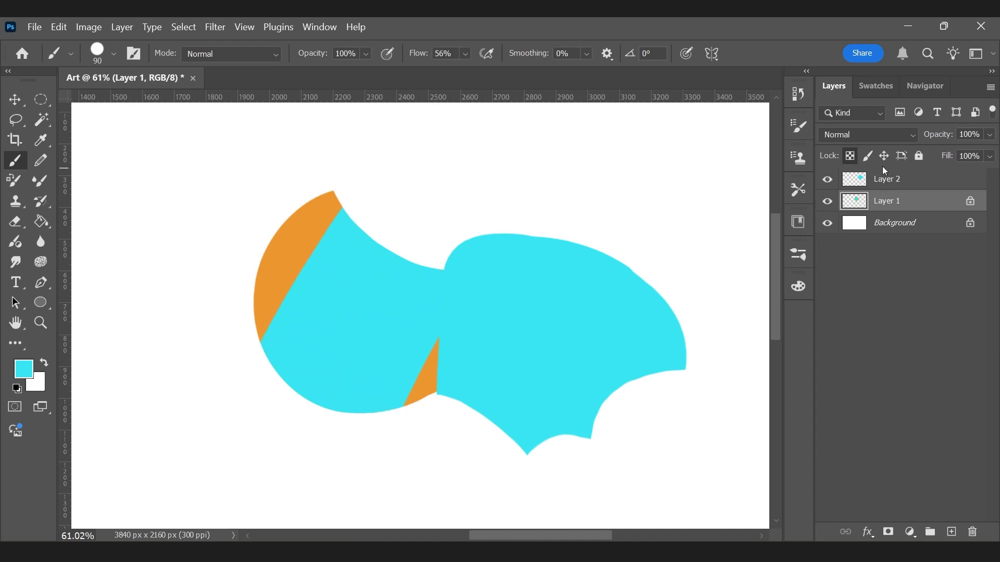
# Step: Unlock Layer 1's transparent pixels, scribble cyan across and beyond the crescent's edges, undo the strokes and lock the transparency again
pyautogui.moveTo(253, 323)
pyautogui.mouseDown()
pyautogui.moveTo(281, 297)
pyautogui.moveTo(268, 364)
pyautogui.moveTo(491, 189)
pyautogui.moveTo(396, 388)
pyautogui.mouseUp()
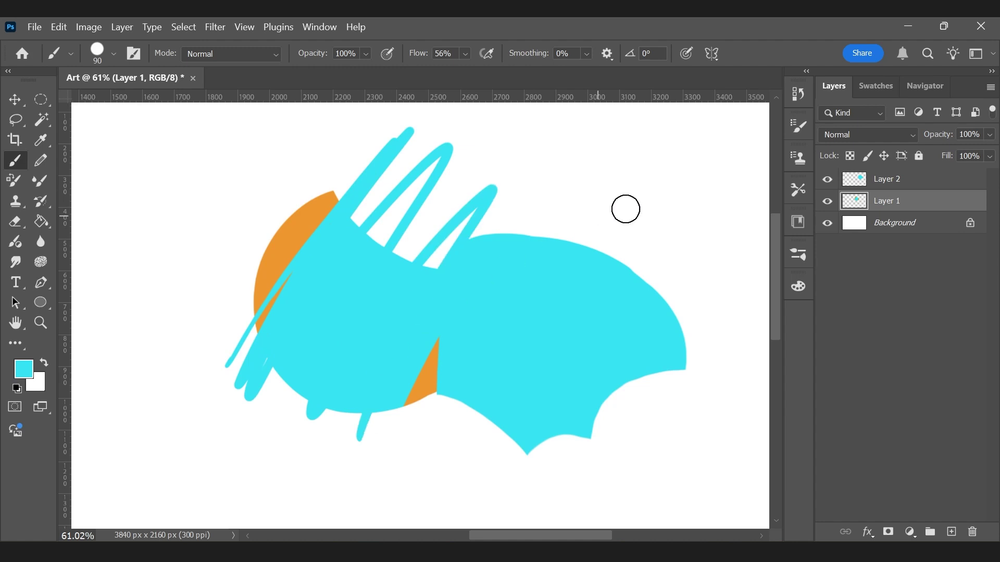
pyautogui.hotkey('ctrl', 'z')
pyautogui.press('/')
# Step: Brush diagonal cyan strokes over the remaining orange area along the crescent's upper-left edge, with Layer 1's transparency locked
pyautogui.moveTo(263, 313); pyautogui.dragTo(336, 193)
pyautogui.moveTo(246, 314); pyautogui.dragTo(370, 139)
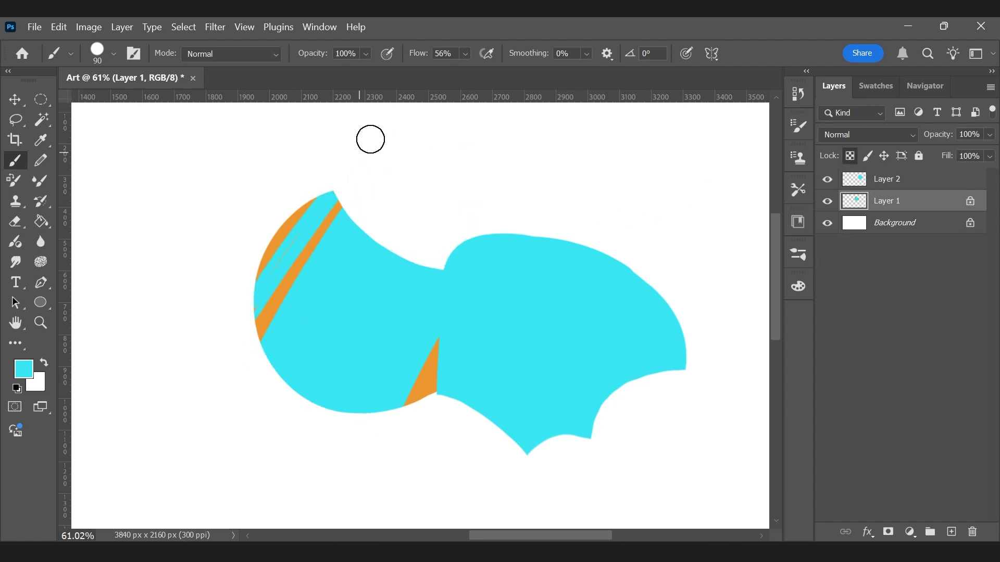
pyautogui.moveTo(305, 239); pyautogui.dragTo(254, 352)
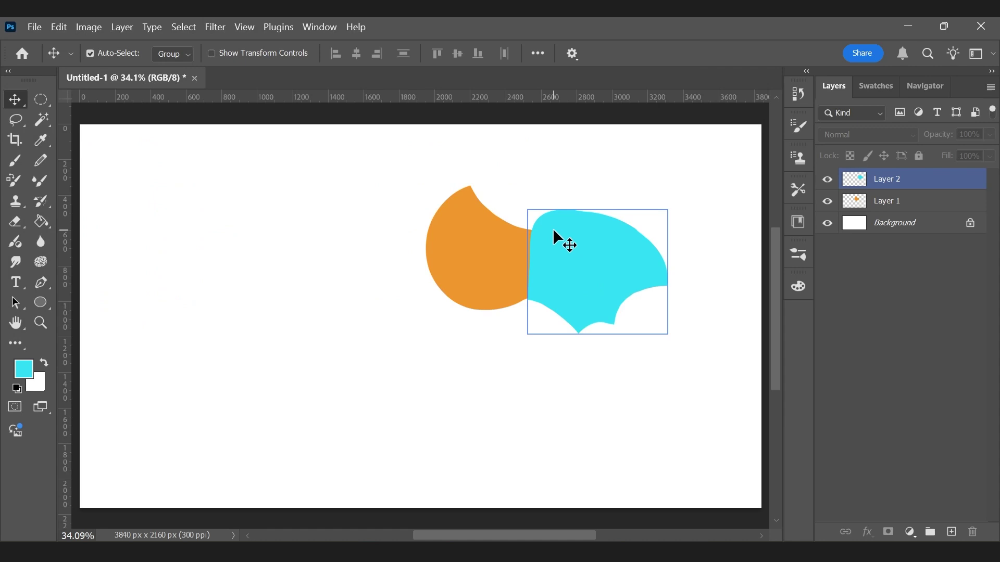
pyautogui.click(494, 251)
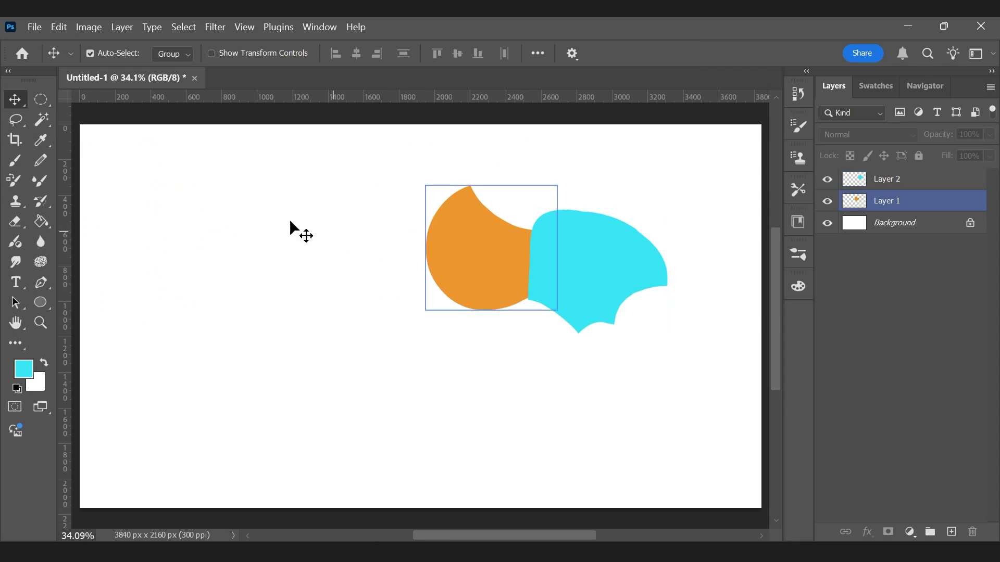
pyautogui.click(102, 130)
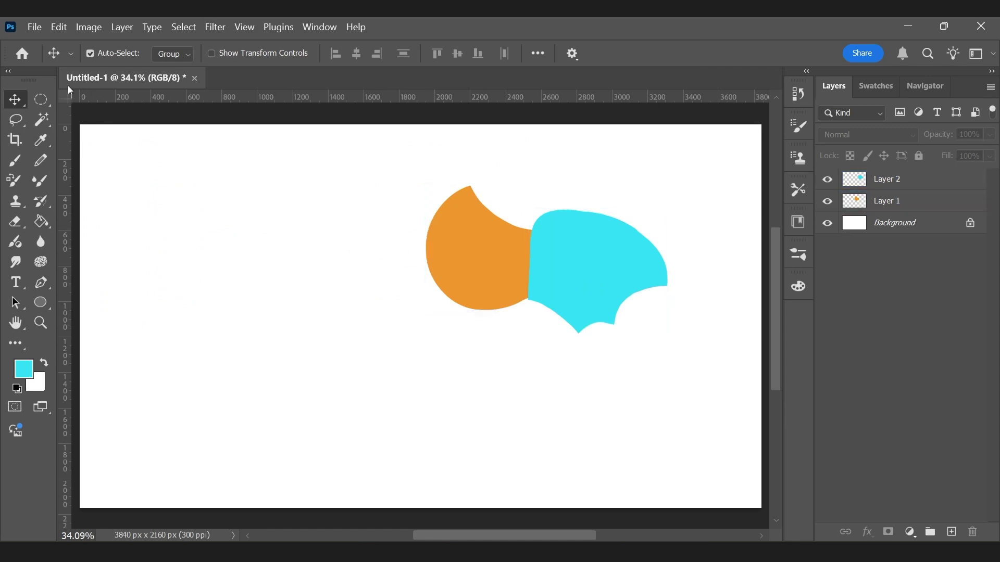
# Step: Save the Untitled-1 document as a Photoshop file named Art 2 in the Character Design folder, with Maximize Compatibility on
pyautogui.click(30, 29)
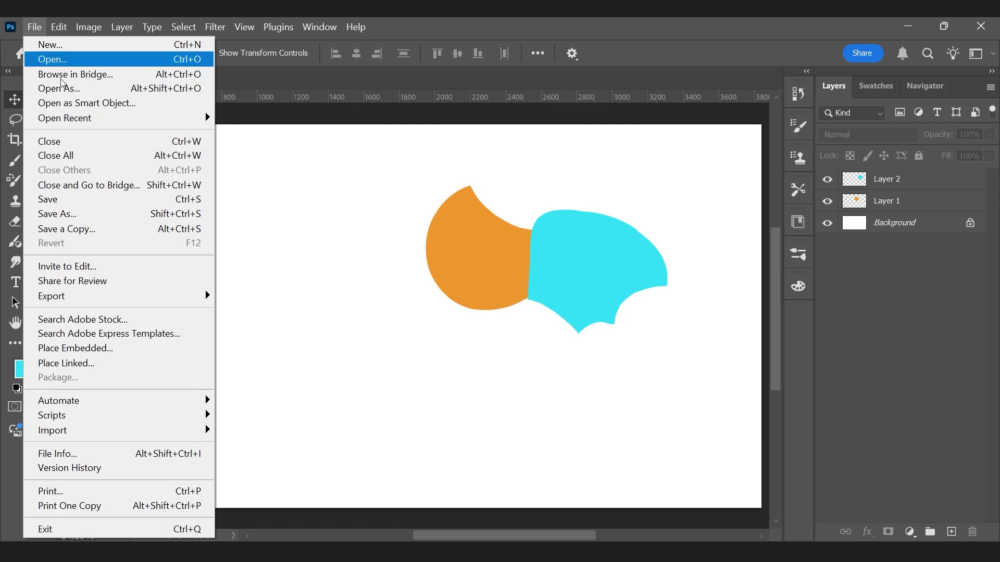
pyautogui.click(107, 204)
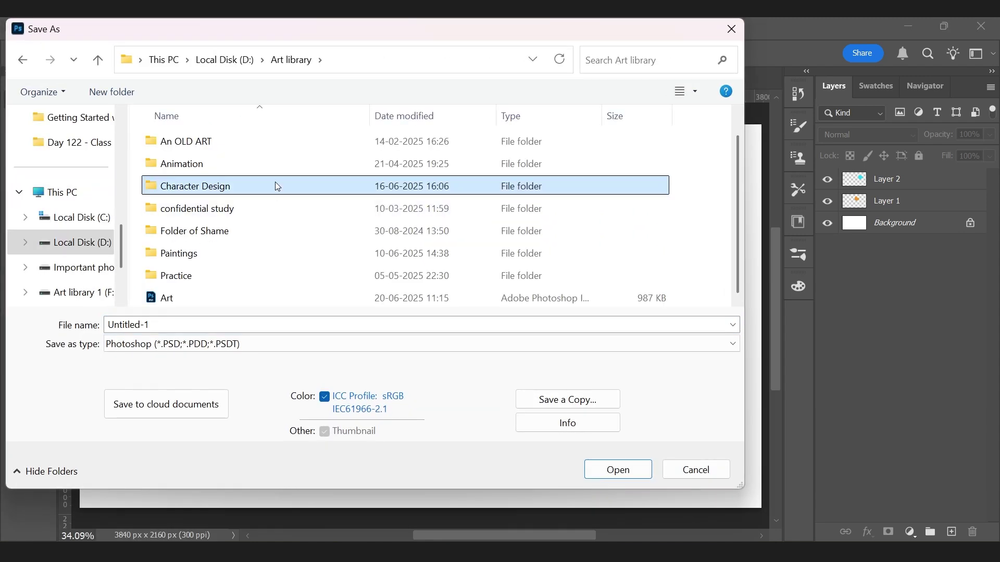
pyautogui.doubleClick(275, 185)
pyautogui.scroll(-2, 363, 201)
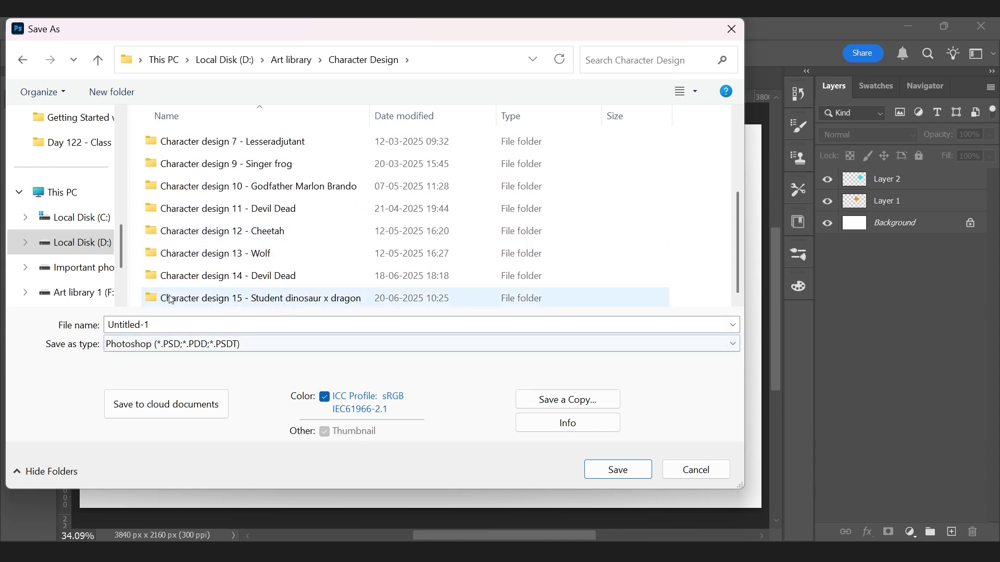
pyautogui.doubleClick(270, 321)
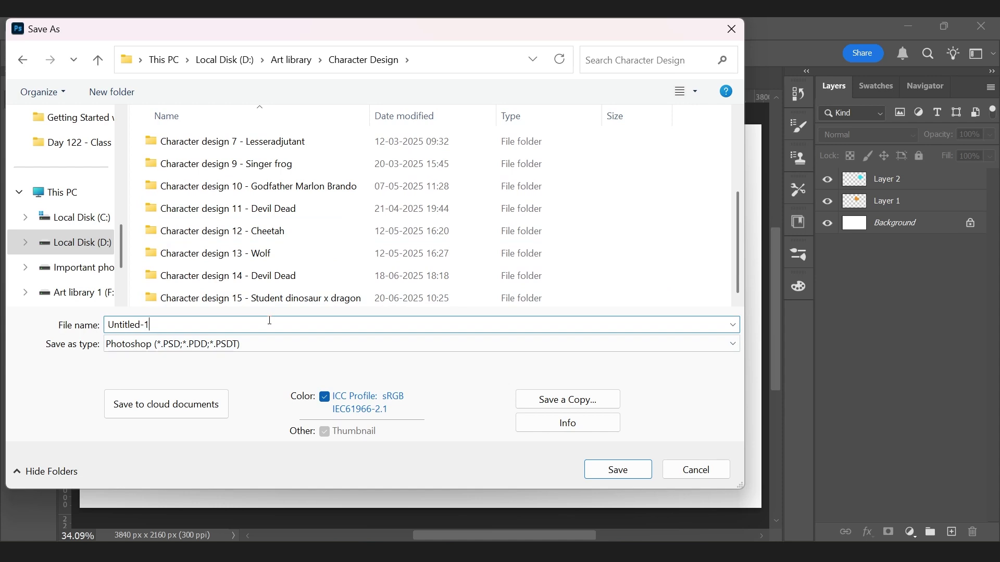
pyautogui.hotkey('ctrl', 'a')
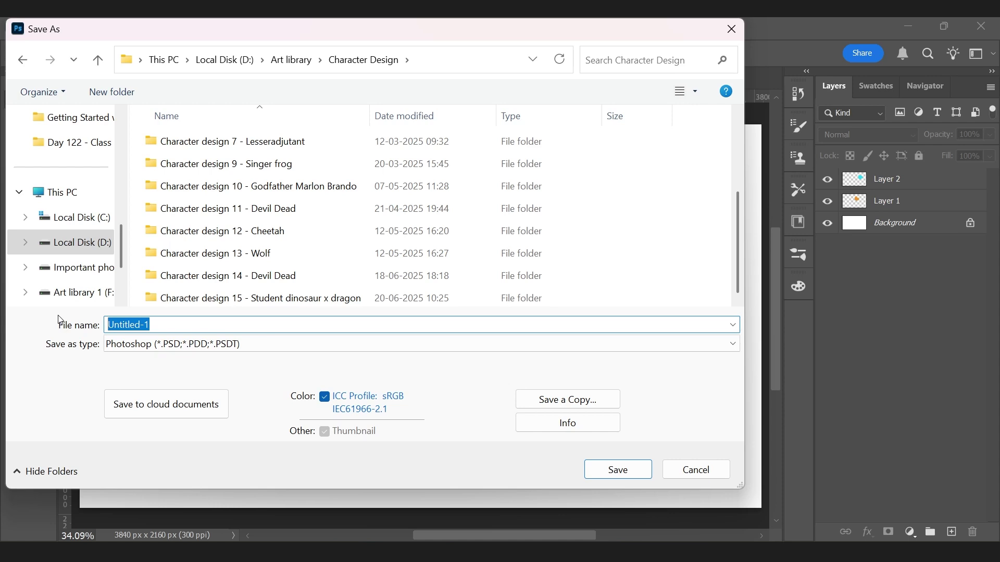
pyautogui.write('Art 2')
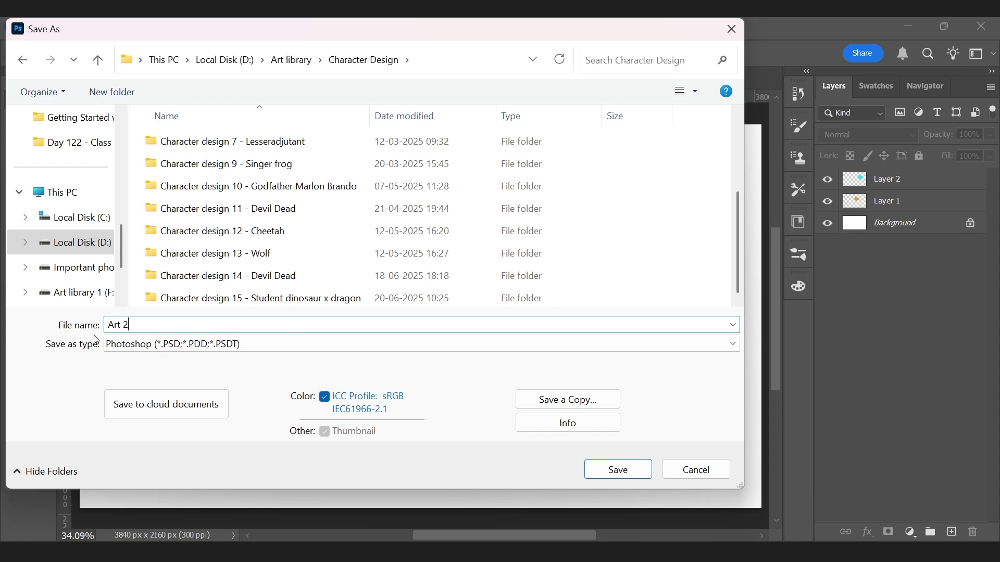
pyautogui.click(619, 471)
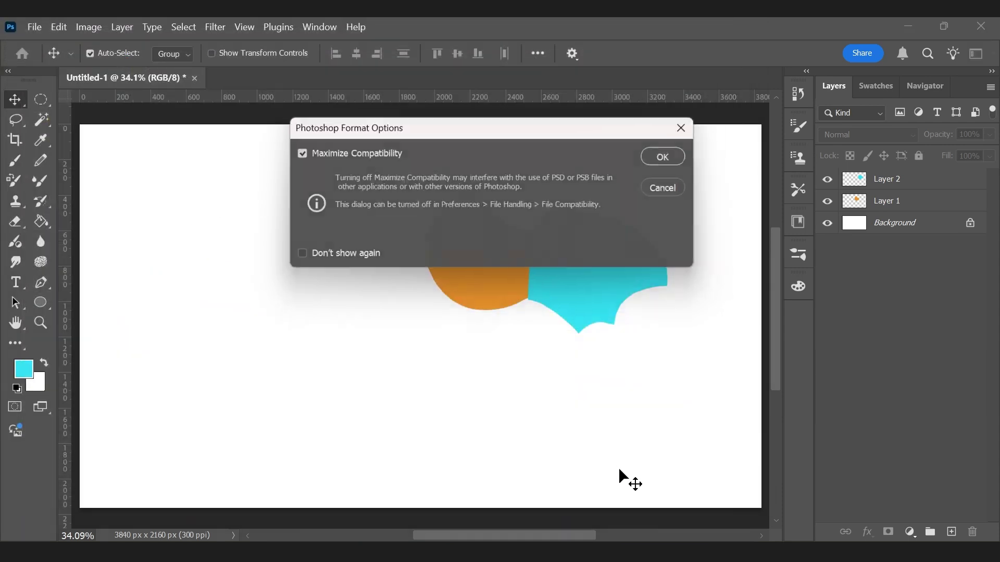
pyautogui.click(662, 166)
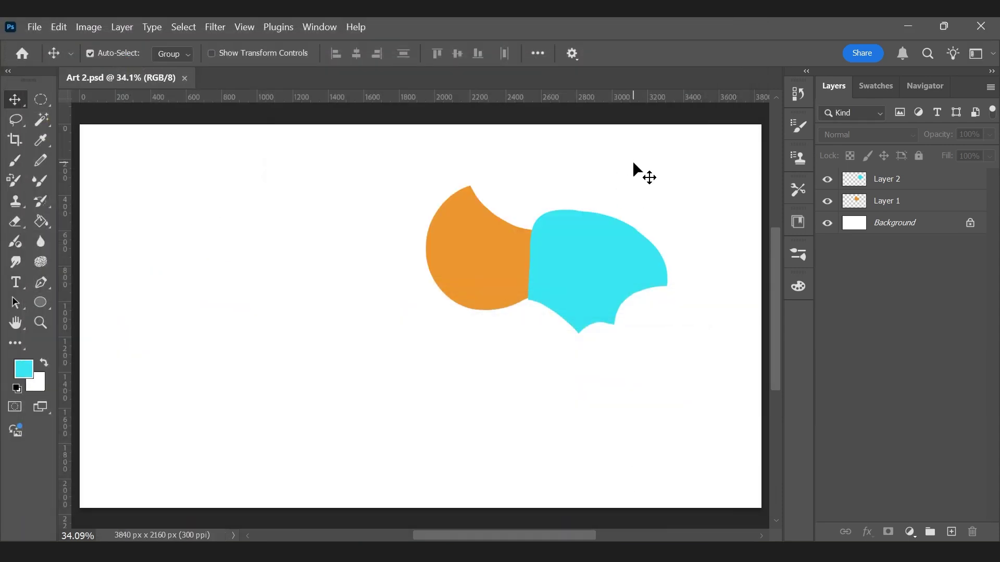
# Step: Open the H1 character design 13 - Wolf file from the Character design 13 - Wolf folder, view it and close it
pyautogui.click(33, 29)
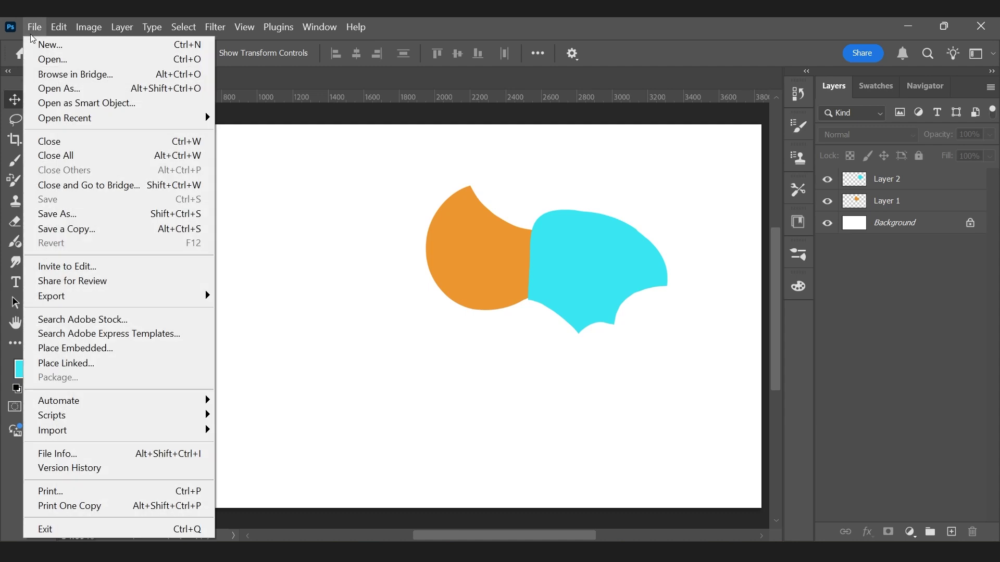
pyautogui.click(46, 59)
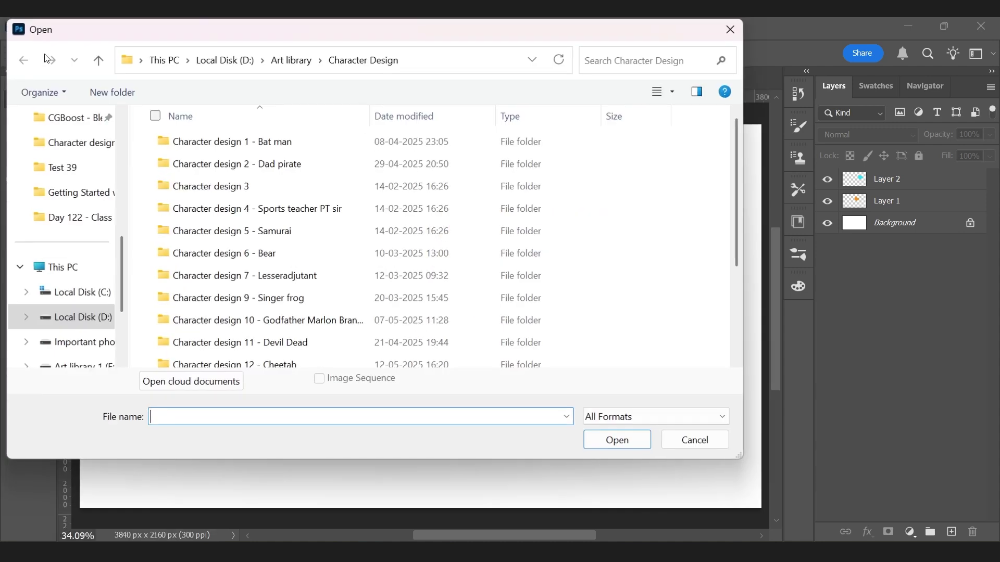
pyautogui.scroll(-2, 368, 219)
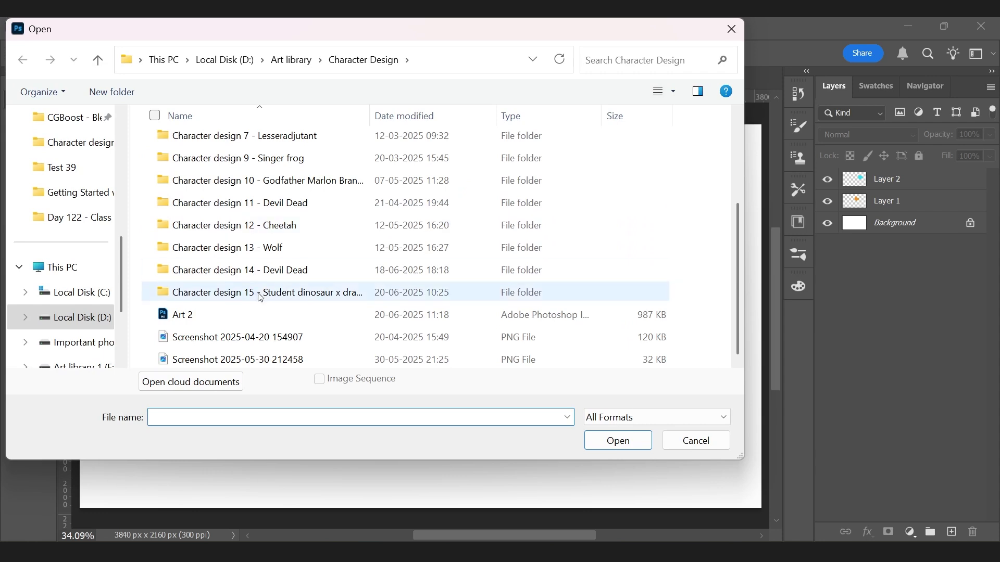
pyautogui.doubleClick(239, 269)
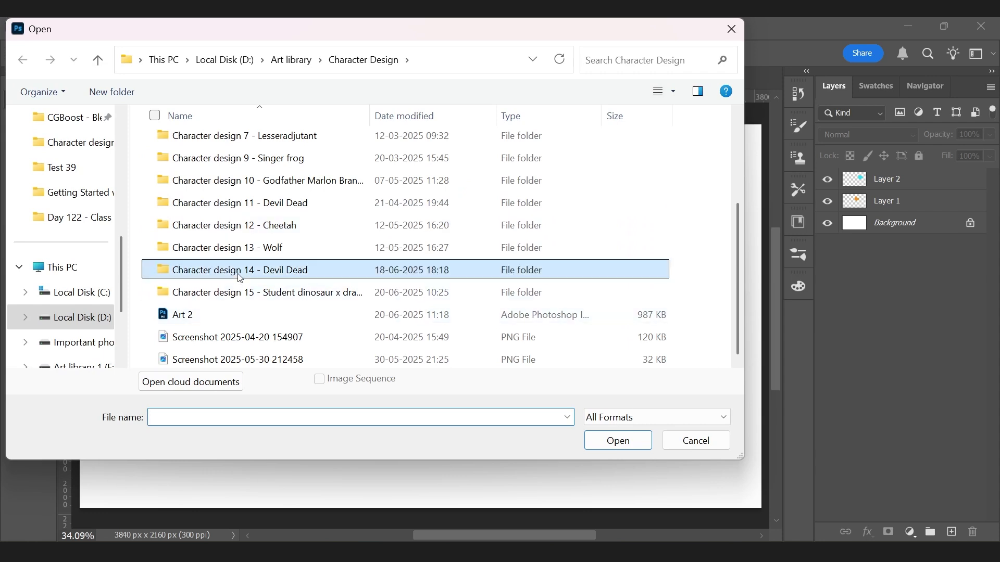
pyautogui.click(174, 166)
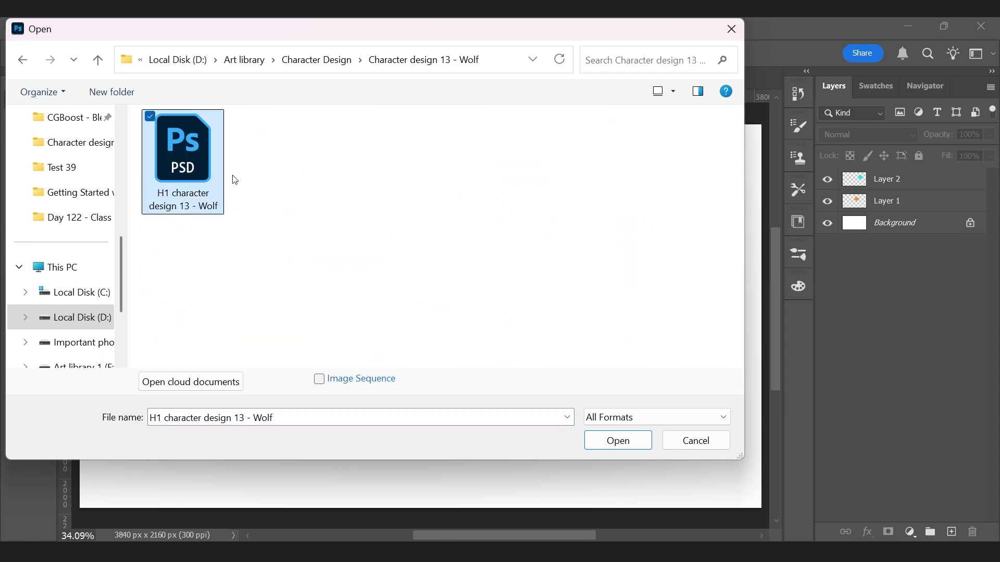
pyautogui.click(617, 440)
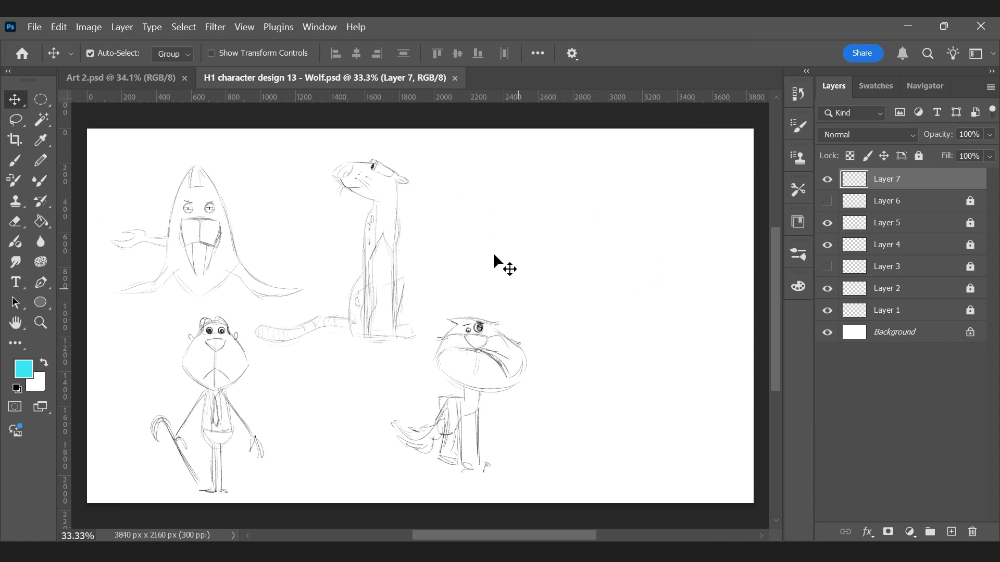
pyautogui.click(455, 79)
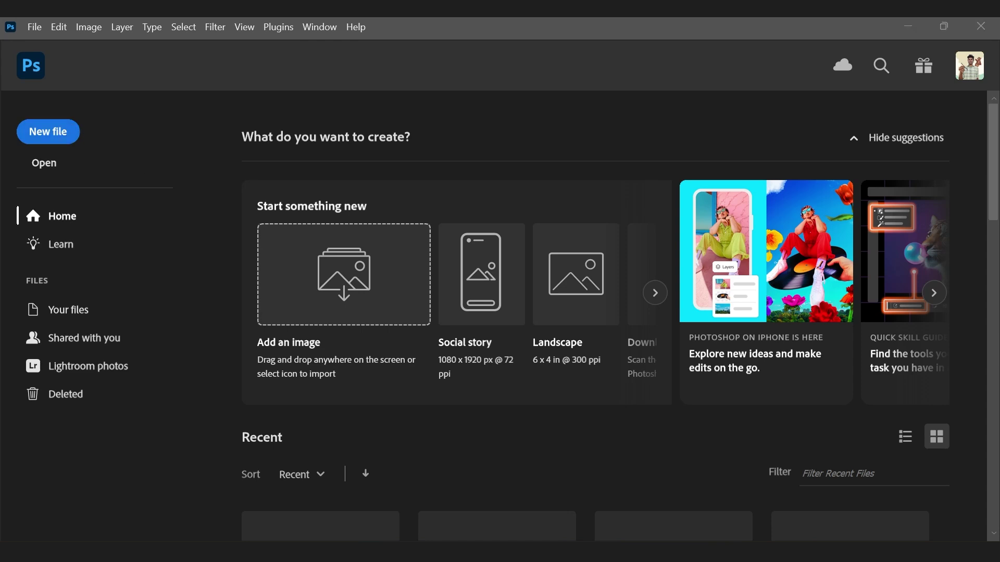
# Step: Create a new 3840 x 2160 px document at 300 ppi with a white background and add an empty layer above it
pyautogui.click(47, 131)
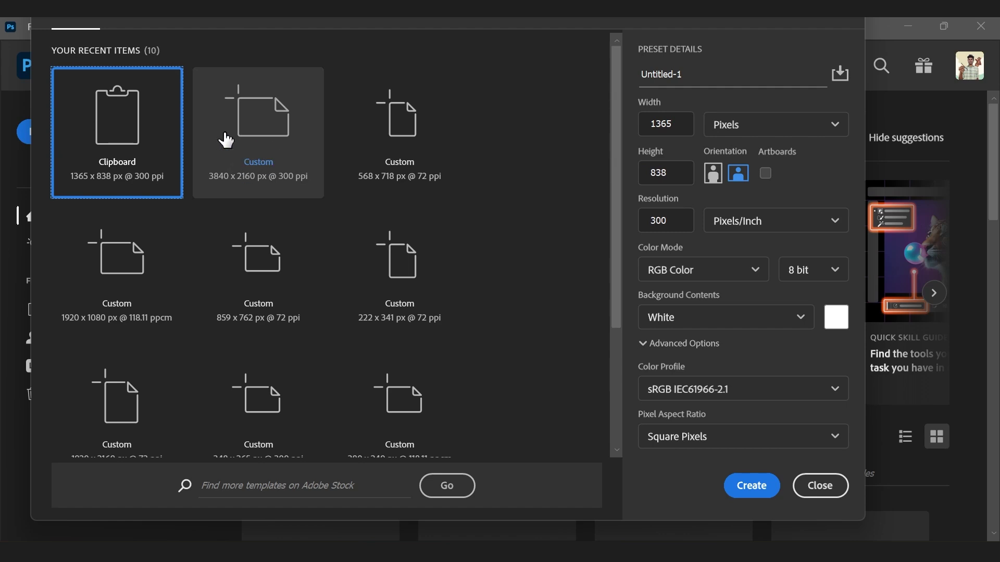
pyautogui.click(259, 151)
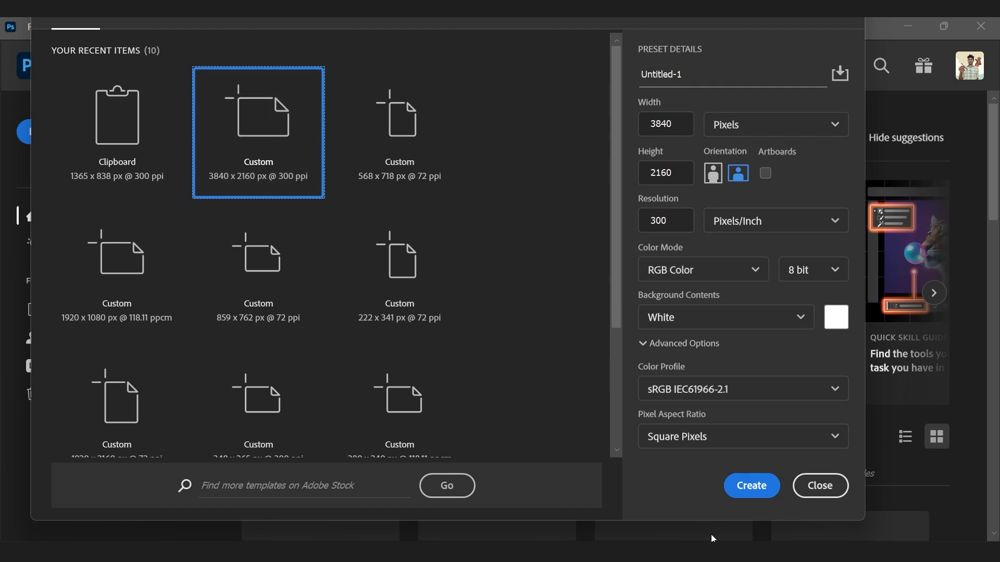
pyautogui.click(751, 486)
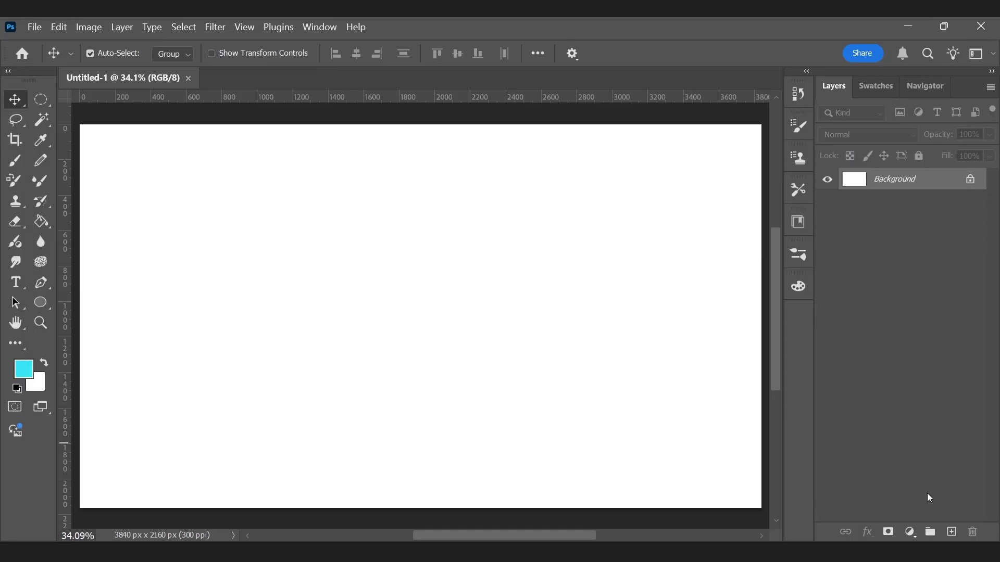
pyautogui.click(952, 532)
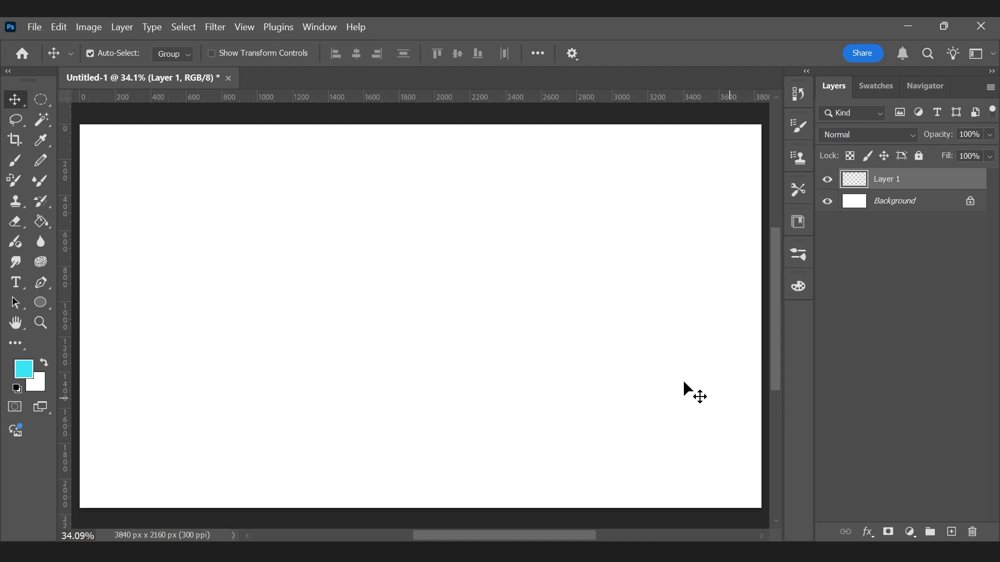
# Step: Choose the KYLE Ultimate Charcoal Pencil brush from the Dry Media Brushes for the Brush tool
pyautogui.press('b')
pyautogui.click(114, 54)
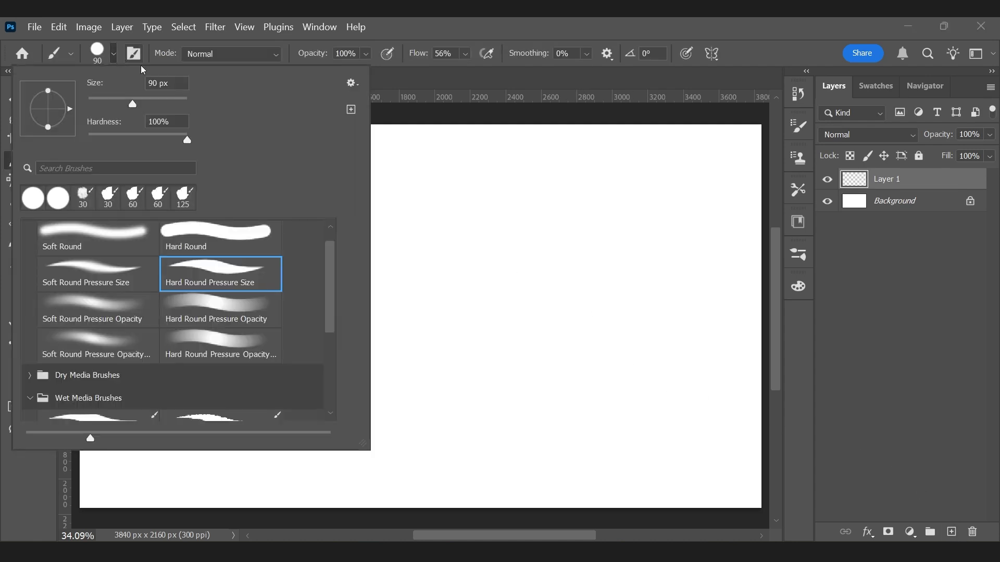
pyautogui.moveTo(327, 266); pyautogui.dragTo(329, 285)
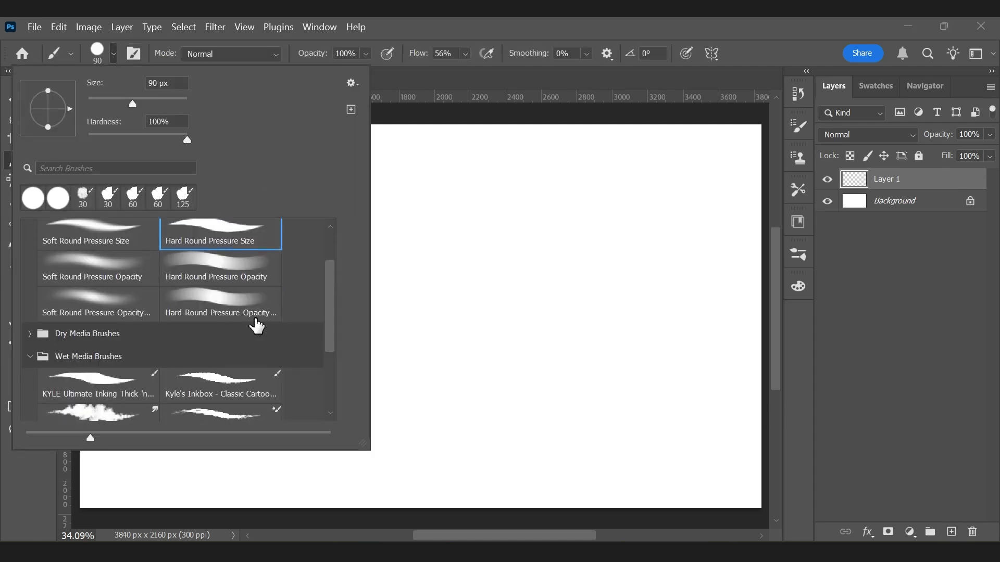
pyautogui.click(31, 332)
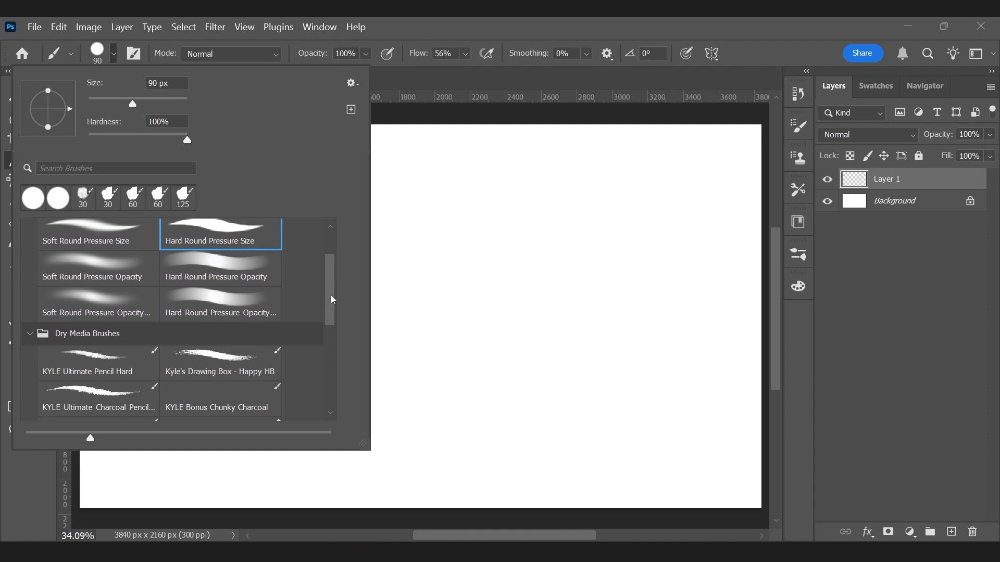
pyautogui.moveTo(330, 295); pyautogui.dragTo(329, 317)
pyautogui.click(127, 362)
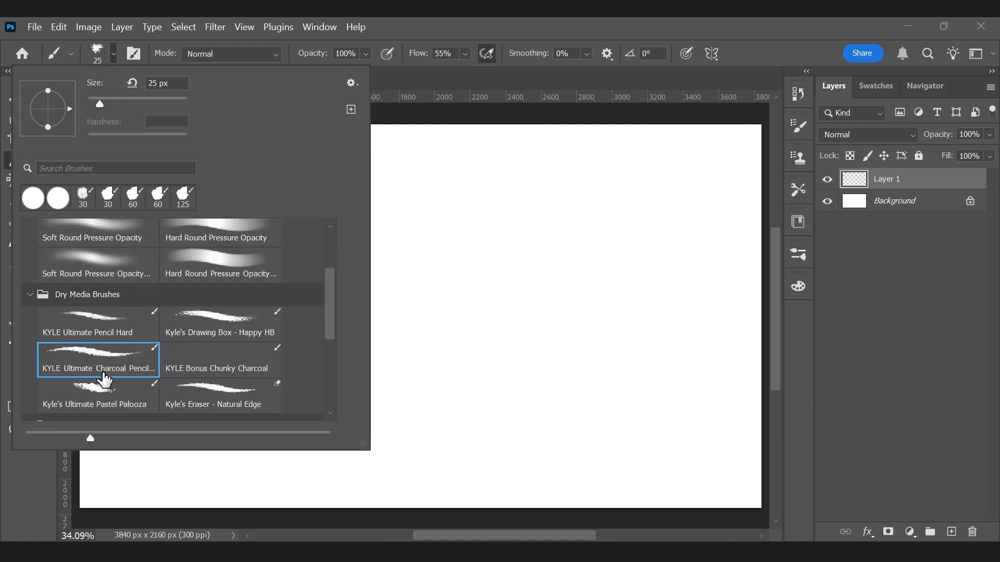
# Step: Try test strokes with the KYLE Ultimate Charcoal Pencil brush at 25 px and 35 px, and undo them
pyautogui.click(497, 250)
pyautogui.moveTo(504, 224); pyautogui.dragTo(479, 362)
pyautogui.hotkey('ctrl', 'z')
pyautogui.press(']')
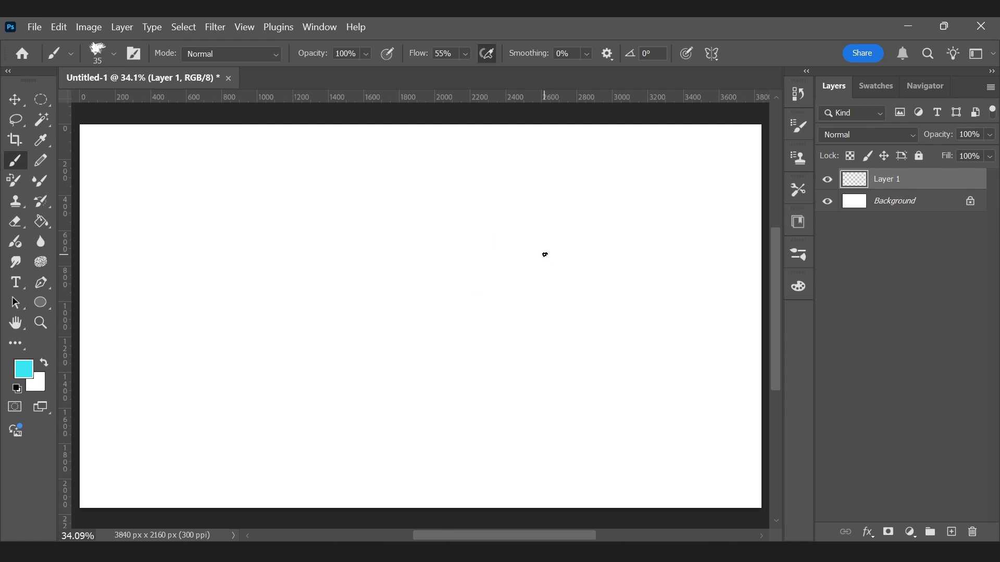
pyautogui.hotkey('ctrl', 'space')
pyautogui.moveTo(465, 231)
pyautogui.mouseDown()
pyautogui.moveTo(531, 250)
pyautogui.moveTo(565, 320)
pyautogui.mouseUp()
pyautogui.press('space')
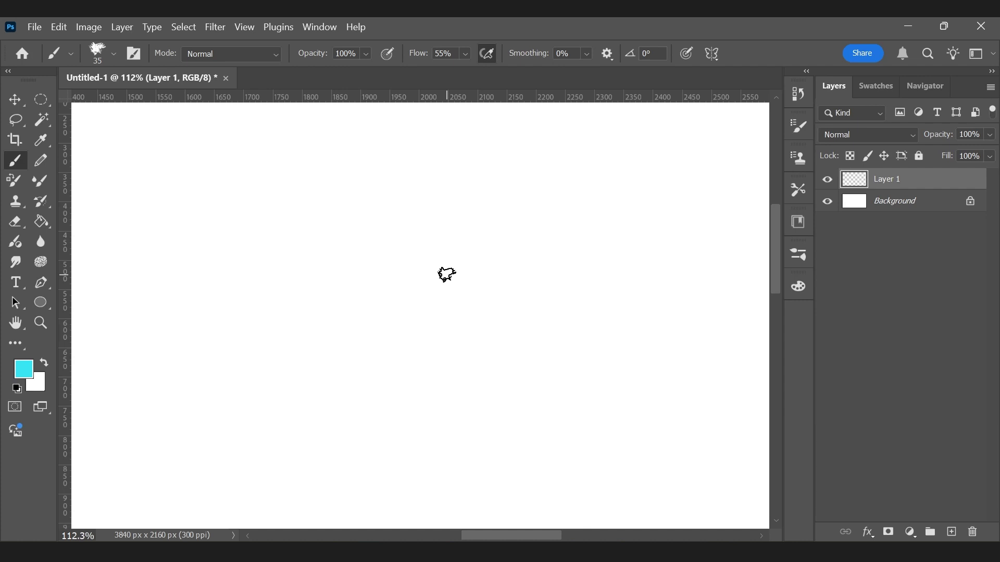
pyautogui.moveTo(433, 186)
pyautogui.mouseDown()
pyautogui.moveTo(536, 162)
pyautogui.moveTo(477, 159)
pyautogui.moveTo(561, 167)
pyautogui.mouseUp()
pyautogui.hotkey('ctrl', 'z')
# Step: Change the foreground color to a near-black dark red
pyautogui.click(24, 367)
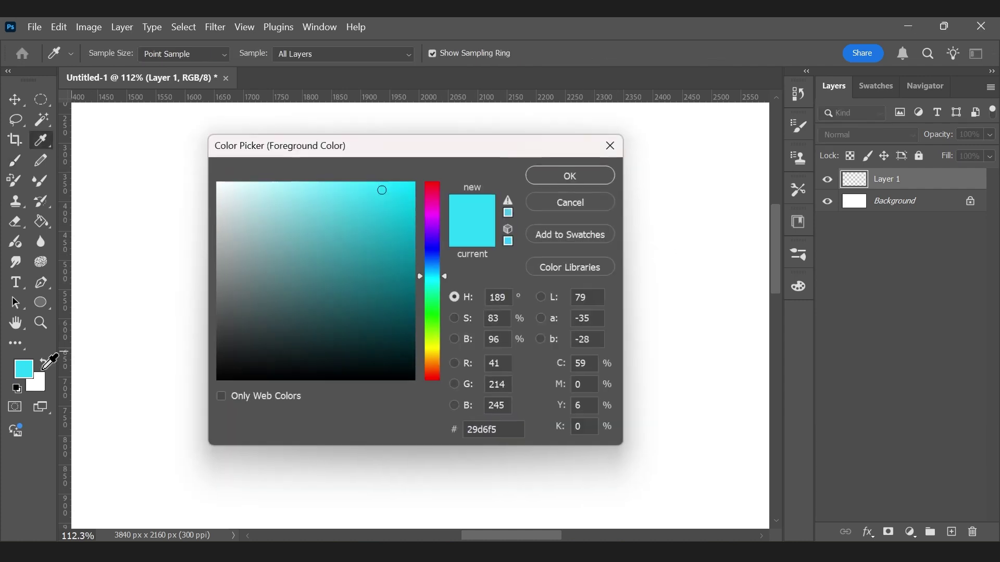
pyautogui.moveTo(420, 252); pyautogui.dragTo(446, 386)
pyautogui.moveTo(401, 359); pyautogui.dragTo(442, 344)
pyautogui.click(578, 175)
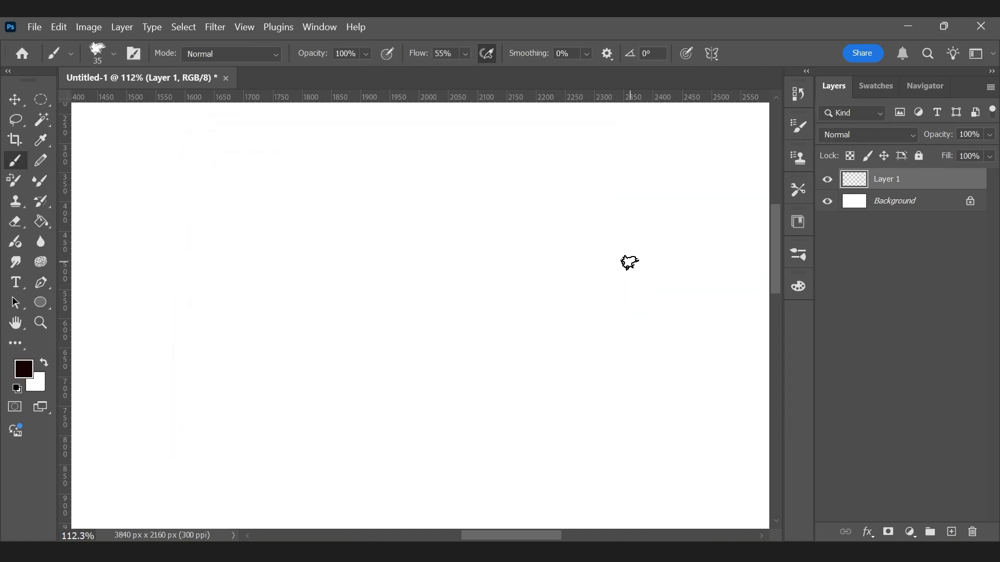
# Step: Reduce the brush size to 25 px and sketch a loose circle for the head in the upper middle of the canvas
pyautogui.press('[')
pyautogui.moveTo(629, 307); pyautogui.dragTo(529, 361)
pyautogui.moveTo(571, 159)
pyautogui.mouseDown()
pyautogui.moveTo(493, 353)
pyautogui.moveTo(461, 330)
pyautogui.moveTo(544, 362)
pyautogui.mouseUp()
pyautogui.hotkey('ctrl', '0')
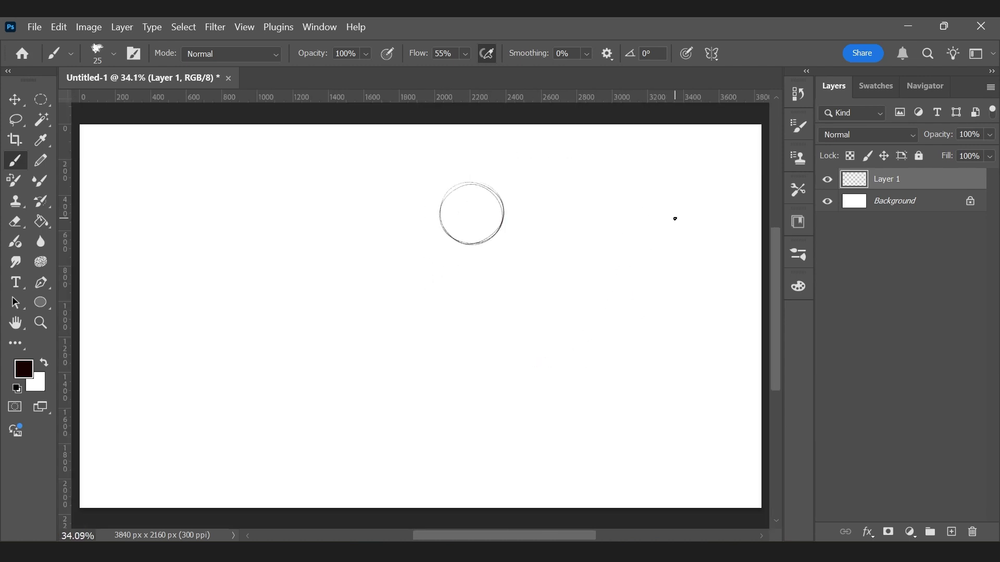
# Step: Move the head circle slightly down and left, to about X 2103.5 px and Y 640.75 px
pyautogui.hotkey('ctrl', 't')
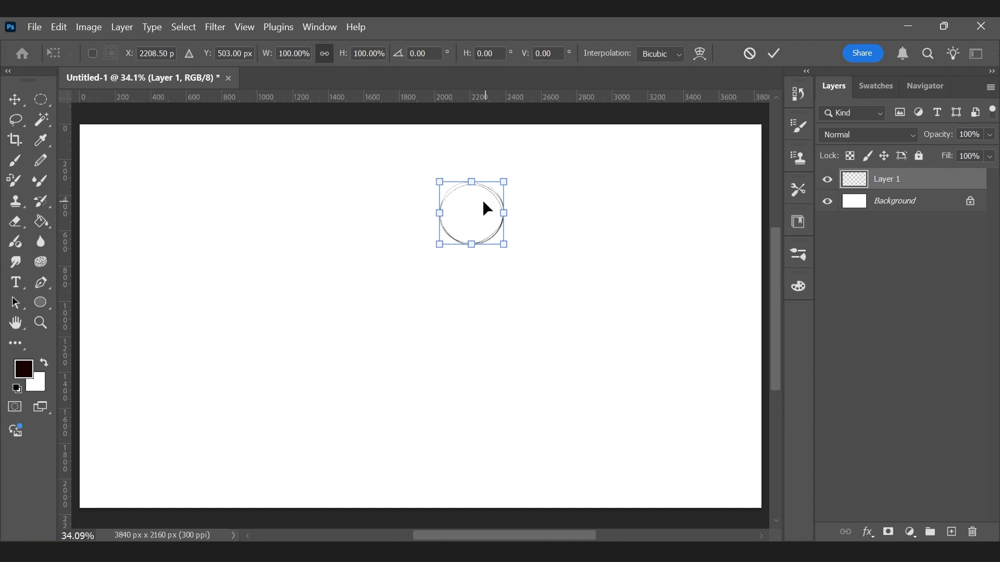
pyautogui.moveTo(495, 194); pyautogui.dragTo(473, 219)
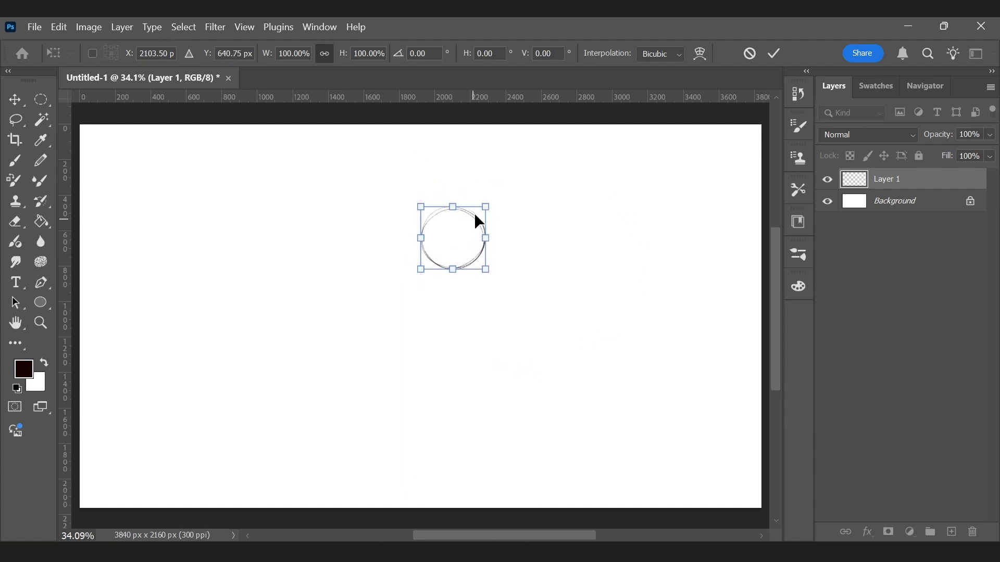
pyautogui.click(774, 53)
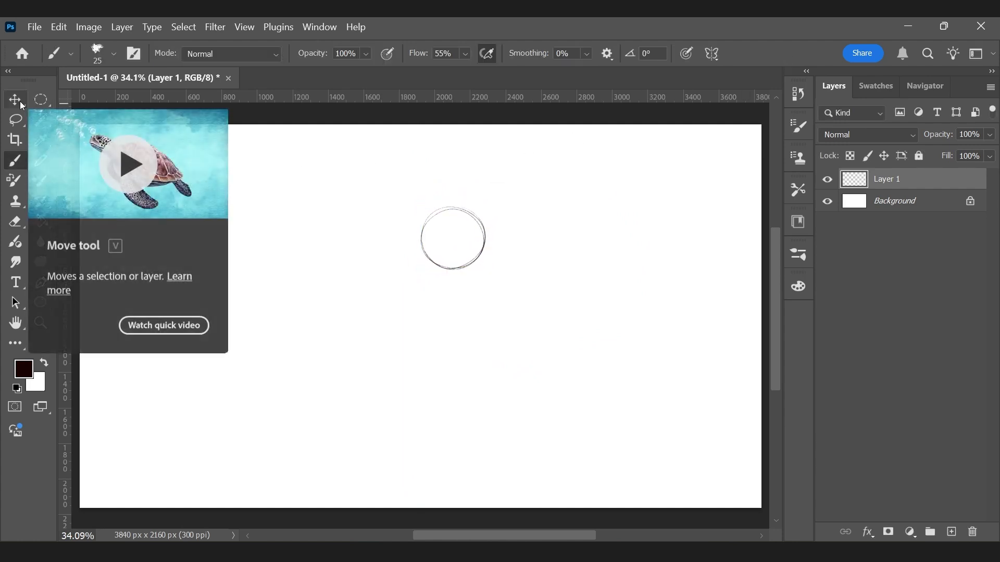
# Step: Sketch a curved vertical guide line inside the left part of the head circle, undoing unsatisfactory strokes
pyautogui.press('z')
pyautogui.moveTo(460, 220)
pyautogui.mouseDown()
pyautogui.moveTo(503, 238)
pyautogui.moveTo(522, 274)
pyautogui.moveTo(515, 282)
pyautogui.mouseUp()
pyautogui.press('space')
pyautogui.press('b')
pyautogui.moveTo(446, 362)
pyautogui.mouseDown()
pyautogui.moveTo(418, 279)
pyautogui.moveTo(436, 251)
pyautogui.mouseUp()
pyautogui.hotkey('ctrl', 'z')
pyautogui.moveTo(433, 351); pyautogui.dragTo(419, 256)
pyautogui.hotkey('ctrl', 'z')
pyautogui.moveTo(417, 306); pyautogui.dragTo(430, 243)
pyautogui.hotkey('ctrl', 'z')
pyautogui.moveTo(417, 299); pyautogui.dragTo(438, 233)
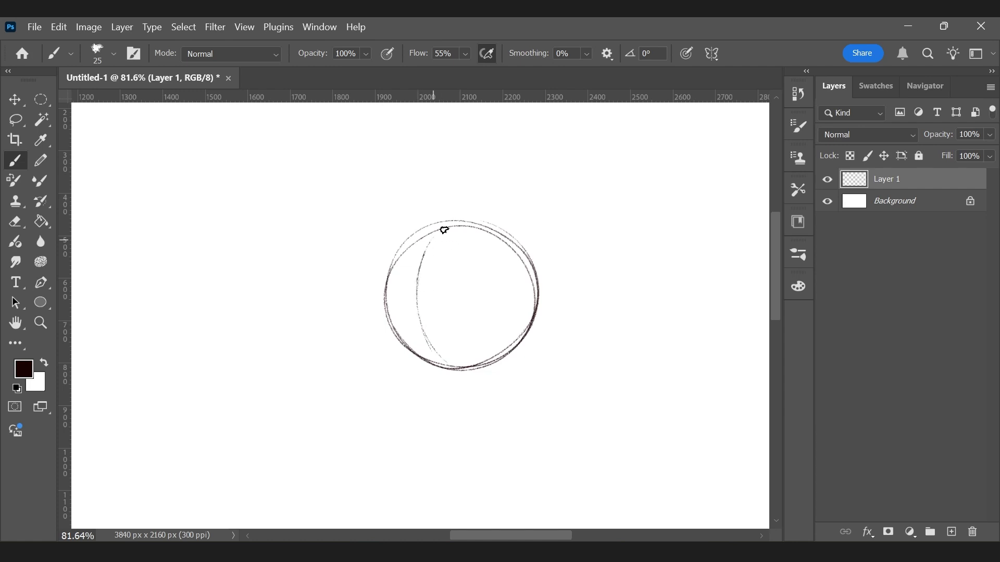
# Step: Sketch a large rounded snout extending left from the head circle, with a flat top and a deep curved underside
pyautogui.hotkey('ctrl', 'space')
pyautogui.moveTo(529, 294)
pyautogui.mouseDown()
pyautogui.moveTo(507, 302)
pyautogui.moveTo(498, 283)
pyautogui.moveTo(534, 271)
pyautogui.mouseUp()
pyautogui.press('space')
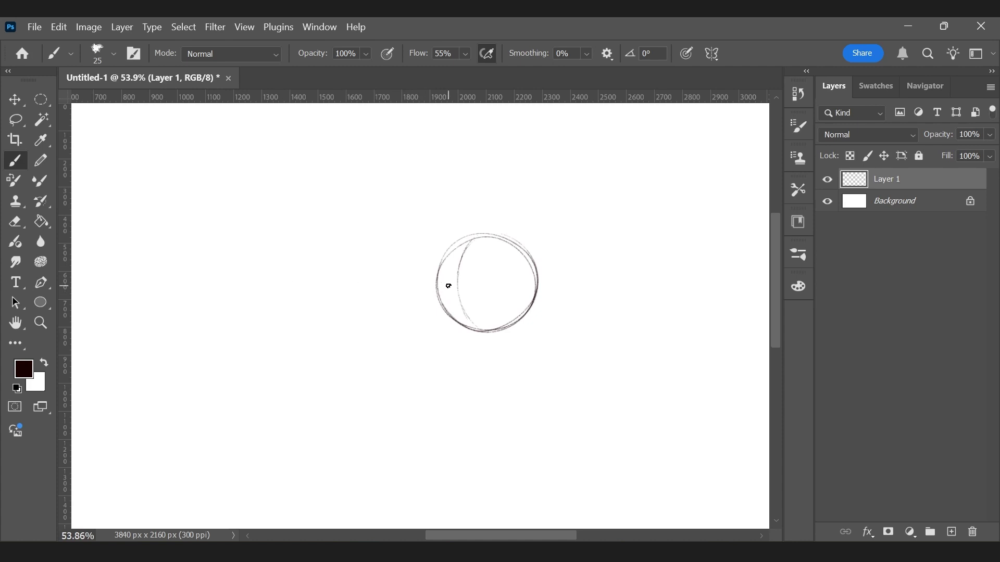
pyautogui.moveTo(311, 373)
pyautogui.mouseDown()
pyautogui.moveTo(337, 258)
pyautogui.moveTo(515, 278)
pyautogui.mouseUp()
pyautogui.moveTo(420, 270)
pyautogui.mouseDown()
pyautogui.moveTo(484, 271)
pyautogui.moveTo(532, 315)
pyautogui.mouseUp()
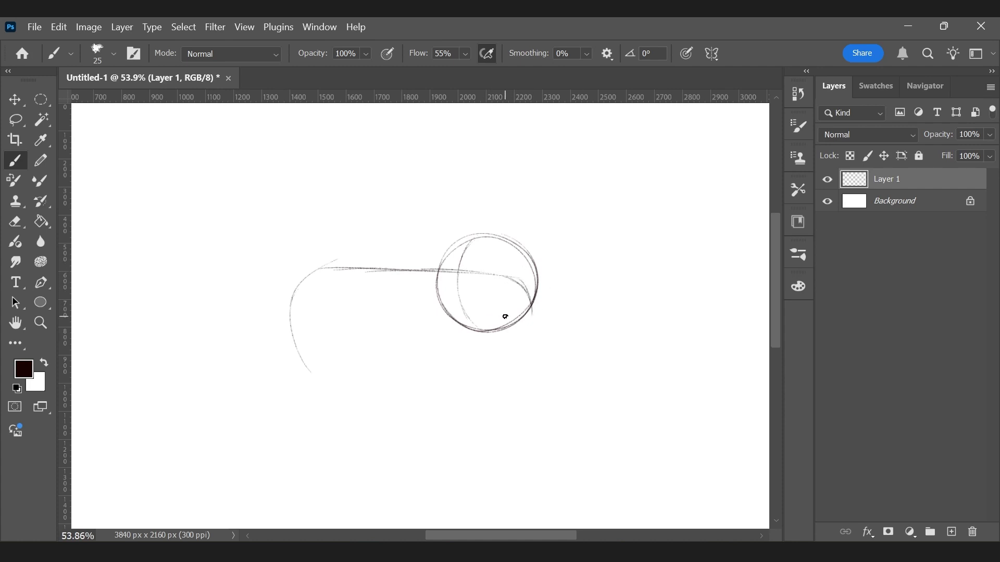
pyautogui.moveTo(294, 344); pyautogui.dragTo(397, 422)
pyautogui.moveTo(312, 384)
pyautogui.mouseDown()
pyautogui.moveTo(420, 425)
pyautogui.moveTo(484, 391)
pyautogui.mouseUp()
pyautogui.moveTo(430, 423)
pyautogui.mouseDown()
pyautogui.moveTo(545, 292)
pyautogui.moveTo(536, 282)
pyautogui.mouseUp()
pyautogui.moveTo(513, 347); pyautogui.dragTo(523, 285)
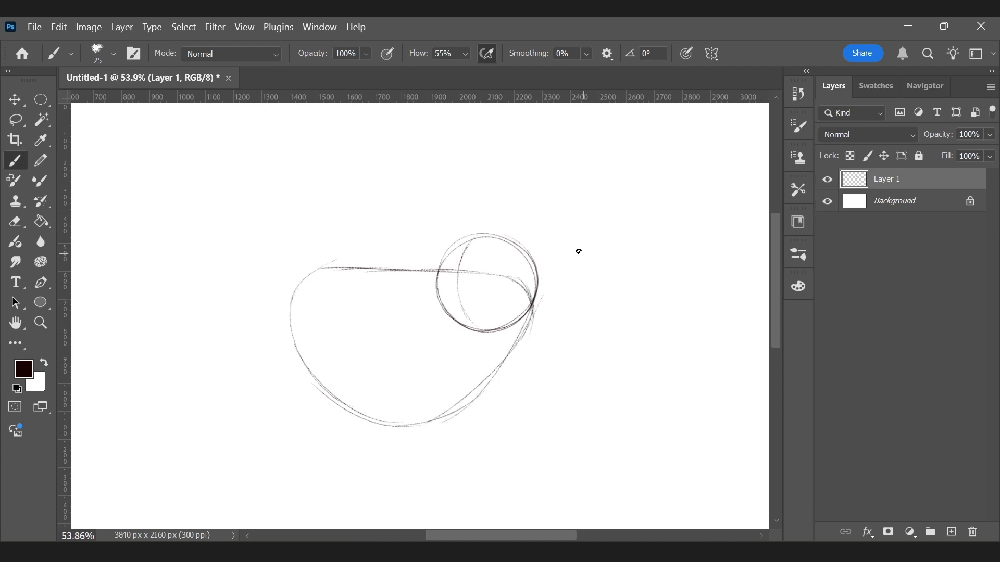
# Step: Sketch the start of the neck's back line, curving down from the rear of the snout's underside
pyautogui.scroll(-3, 562, 282)
pyautogui.hotkey('ctrl', 'space')
pyautogui.moveTo(461, 281); pyautogui.dragTo(498, 288)
pyautogui.hotkey('ctrl', 'space')
pyautogui.press('space')
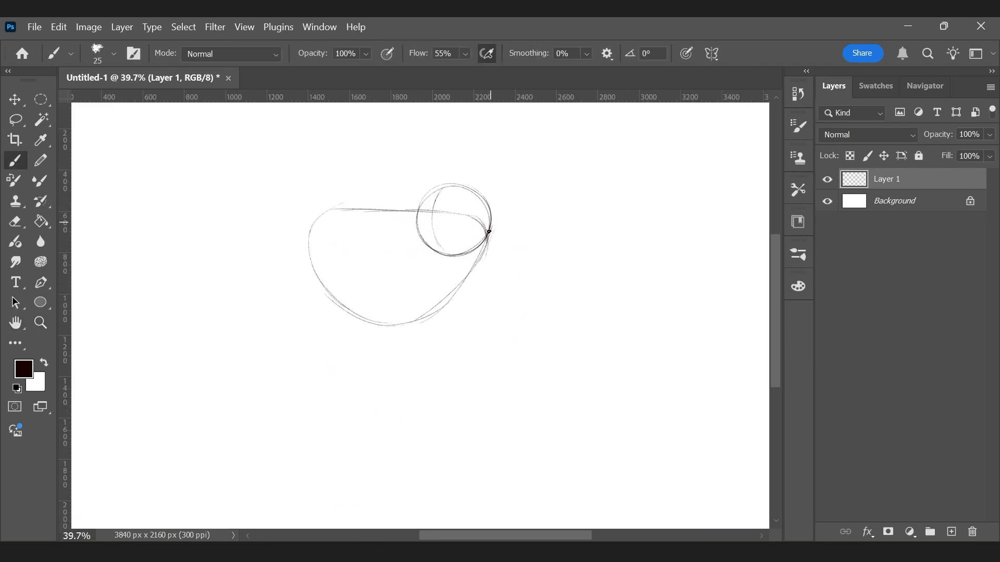
pyautogui.moveTo(473, 269); pyautogui.dragTo(495, 336)
# Step: Sketch a second loose circle for the hips well below the head, redoing strokes until the shape is round
pyautogui.moveTo(469, 458)
pyautogui.mouseDown()
pyautogui.moveTo(459, 396)
pyautogui.moveTo(427, 455)
pyautogui.moveTo(483, 442)
pyautogui.moveTo(437, 400)
pyautogui.moveTo(439, 461)
pyautogui.moveTo(486, 448)
pyautogui.mouseUp()
pyautogui.hotkey('ctrl', 'z')
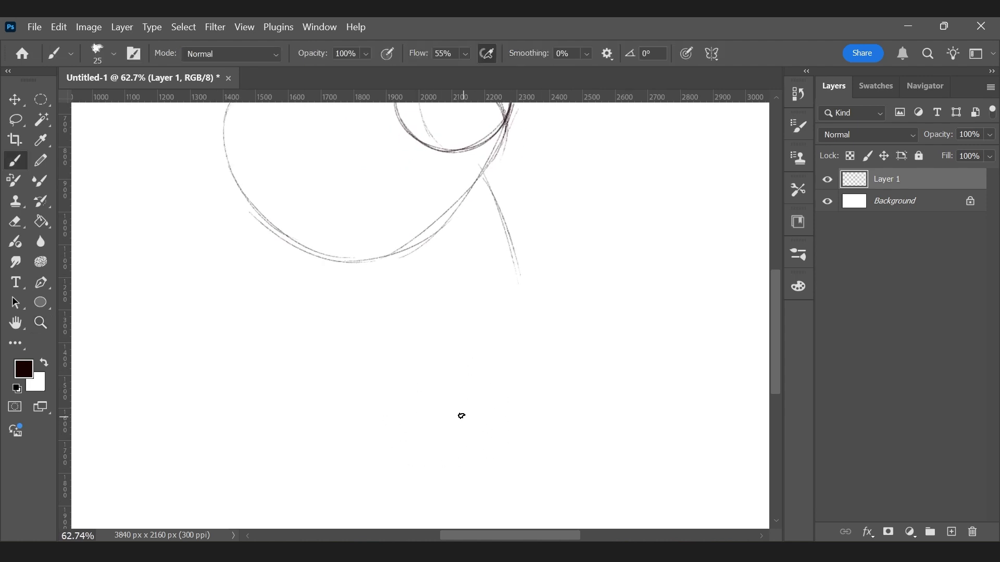
pyautogui.press('z')
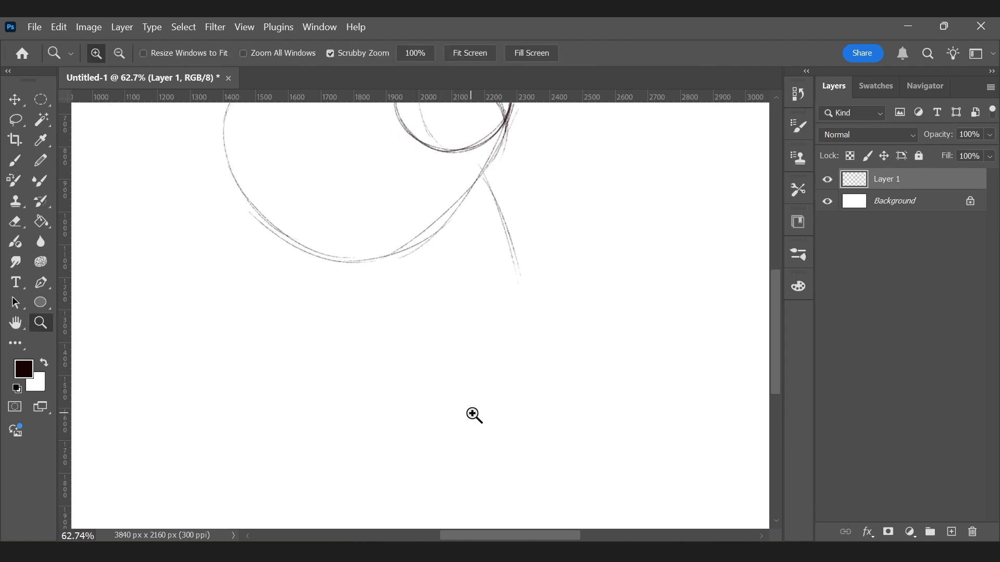
pyautogui.press('b')
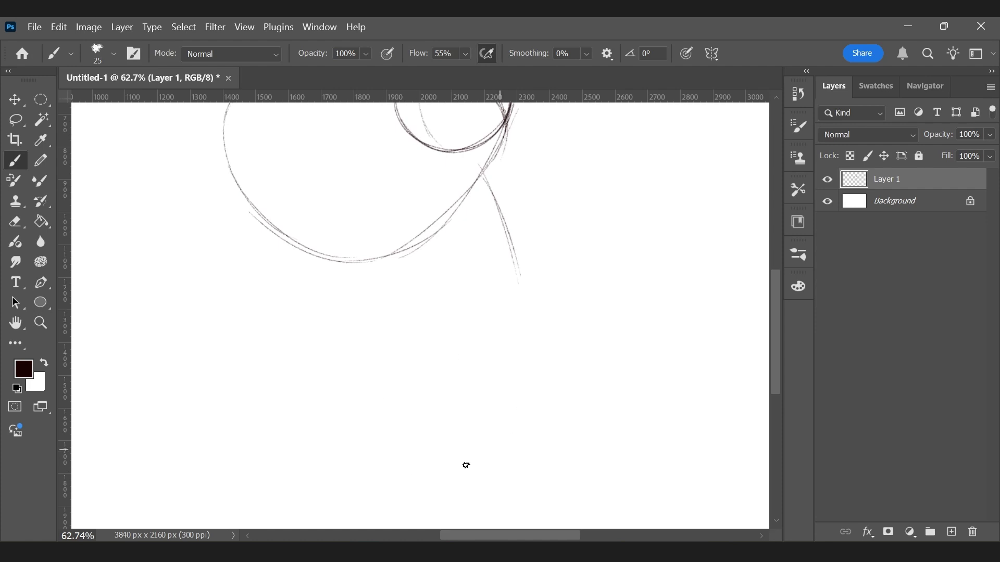
pyautogui.moveTo(495, 385)
pyautogui.mouseDown()
pyautogui.moveTo(404, 381)
pyautogui.moveTo(440, 361)
pyautogui.moveTo(398, 464)
pyautogui.mouseUp()
pyautogui.hotkey('ctrl', 'z')
pyautogui.moveTo(420, 496); pyautogui.dragTo(393, 464)
pyautogui.moveTo(430, 381)
pyautogui.mouseDown()
pyautogui.moveTo(517, 468)
pyautogui.moveTo(480, 503)
pyautogui.moveTo(514, 419)
pyautogui.moveTo(500, 448)
pyautogui.moveTo(512, 445)
pyautogui.moveTo(509, 382)
pyautogui.mouseUp()
pyautogui.hotkey('ctrl', 'z')
pyautogui.press('z')
pyautogui.press('h')
pyautogui.press('b')
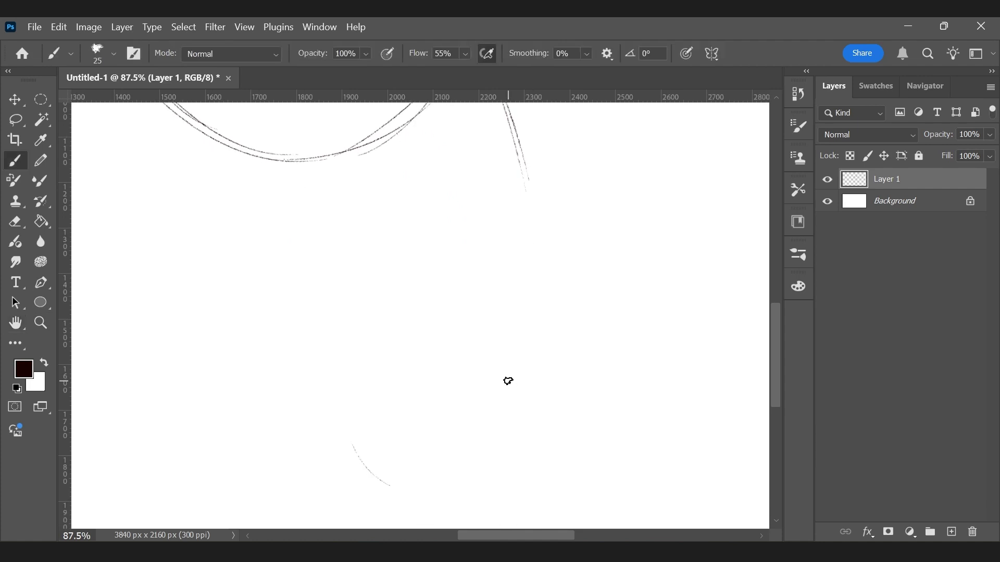
pyautogui.moveTo(400, 492)
pyautogui.mouseDown()
pyautogui.moveTo(450, 333)
pyautogui.moveTo(377, 479)
pyautogui.moveTo(526, 397)
pyautogui.mouseUp()
pyautogui.hotkey('ctrl', 'z')
pyautogui.moveTo(445, 491)
pyautogui.mouseDown()
pyautogui.moveTo(483, 468)
pyautogui.moveTo(375, 475)
pyautogui.moveTo(355, 445)
pyautogui.moveTo(516, 424)
pyautogui.mouseUp()
pyautogui.hotkey('ctrl', 'z')
pyautogui.moveTo(388, 489)
pyautogui.mouseDown()
pyautogui.moveTo(491, 473)
pyautogui.moveTo(396, 495)
pyautogui.mouseUp()
# Step: Extend the back line in a long curve from the neck down to the right side of the hip circle
pyautogui.press('z')
pyautogui.moveTo(539, 364); pyautogui.dragTo(507, 361)
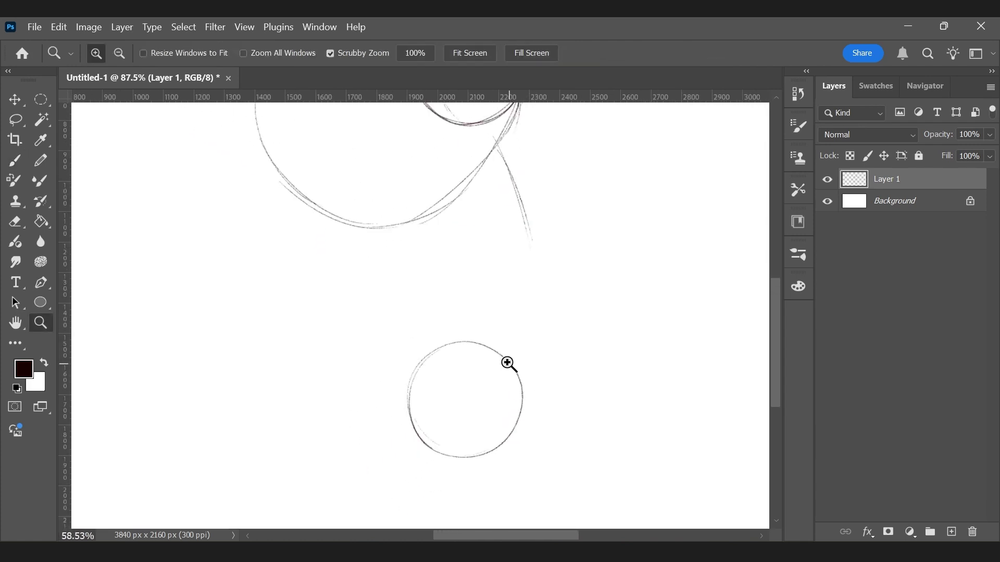
pyautogui.press('space')
pyautogui.moveTo(543, 295); pyautogui.dragTo(546, 337)
pyautogui.moveTo(509, 197)
pyautogui.mouseDown()
pyautogui.moveTo(532, 291)
pyautogui.moveTo(534, 420)
pyautogui.mouseUp()
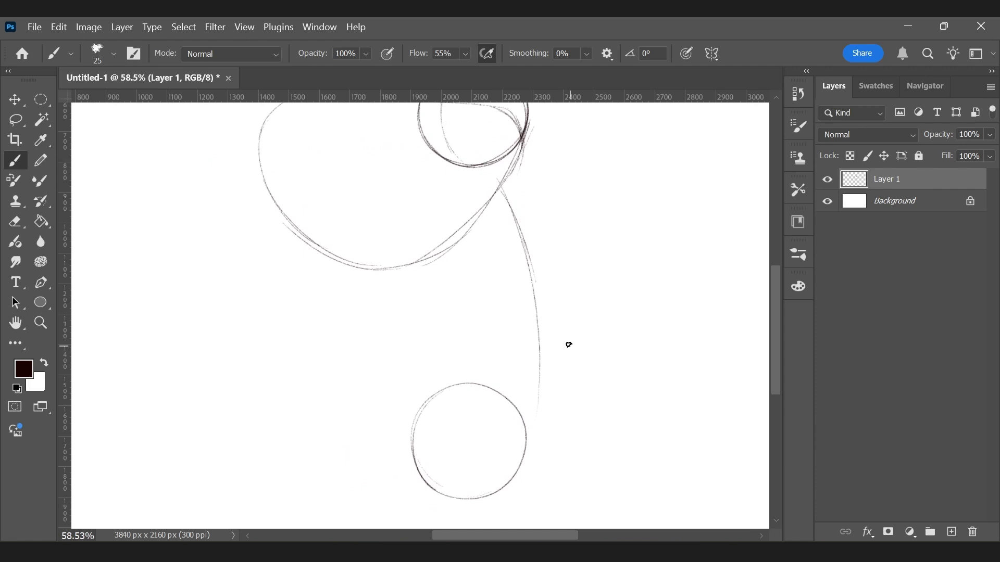
# Step: Sketch the neck front and the slanted belly line down around the hip circle, and join the back line to it
pyautogui.moveTo(488, 201); pyautogui.dragTo(498, 266)
pyautogui.hotkey('ctrl', 'z')
pyautogui.hotkey('ctrl', 'z')
pyautogui.moveTo(490, 201)
pyautogui.mouseDown()
pyautogui.moveTo(504, 219)
pyautogui.moveTo(506, 254)
pyautogui.mouseUp()
pyautogui.moveTo(489, 210)
pyautogui.mouseDown()
pyautogui.moveTo(506, 270)
pyautogui.moveTo(406, 436)
pyautogui.mouseUp()
pyautogui.moveTo(457, 334)
pyautogui.mouseDown()
pyautogui.moveTo(426, 399)
pyautogui.moveTo(435, 489)
pyautogui.mouseUp()
pyautogui.moveTo(422, 485); pyautogui.dragTo(458, 506)
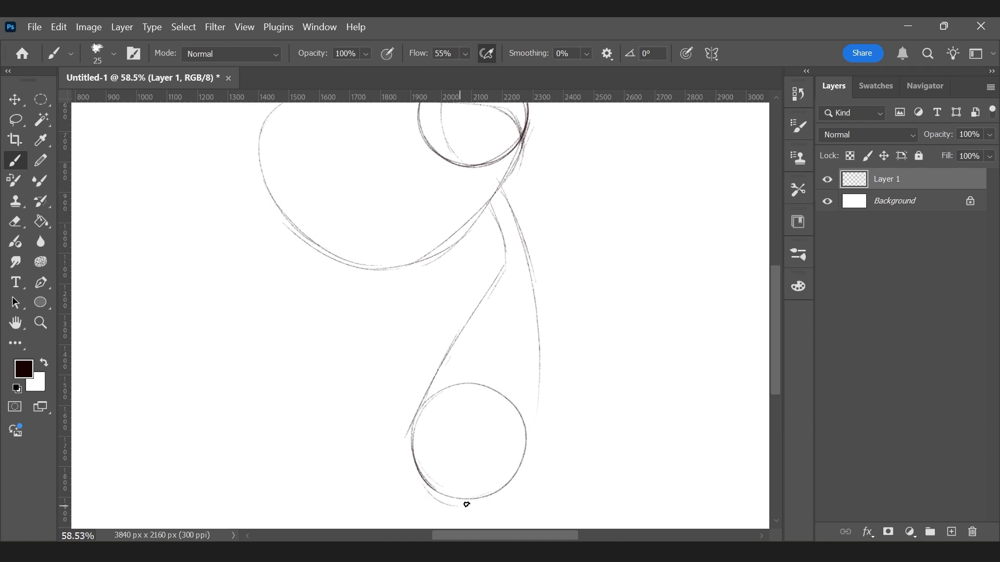
pyautogui.moveTo(535, 406); pyautogui.dragTo(526, 462)
pyautogui.moveTo(534, 433); pyautogui.dragTo(526, 457)
# Step: Scale the whole sketch down slightly and move it up on the canvas with Free Transform
pyautogui.scroll(-3, 595, 343)
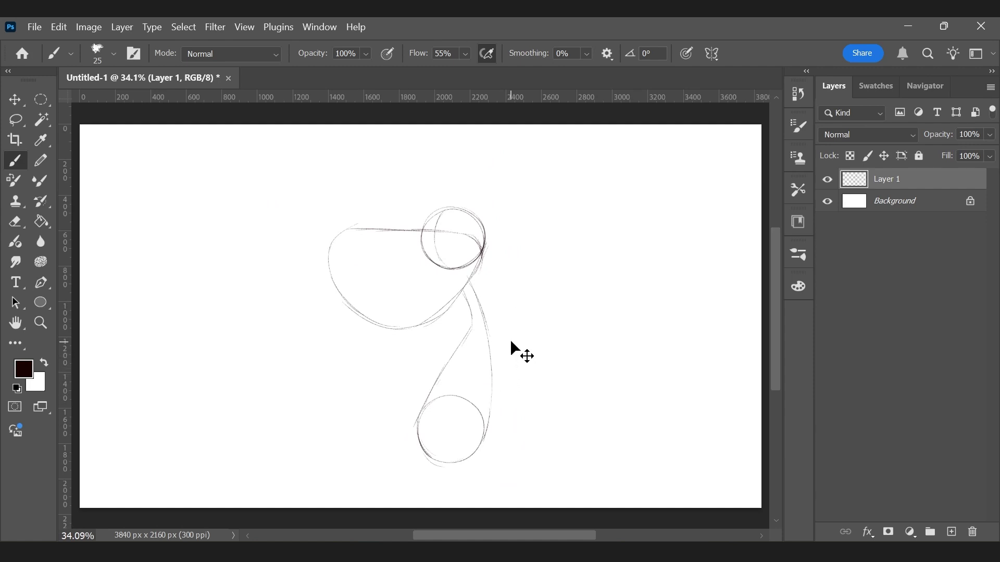
pyautogui.hotkey('ctrl', 't')
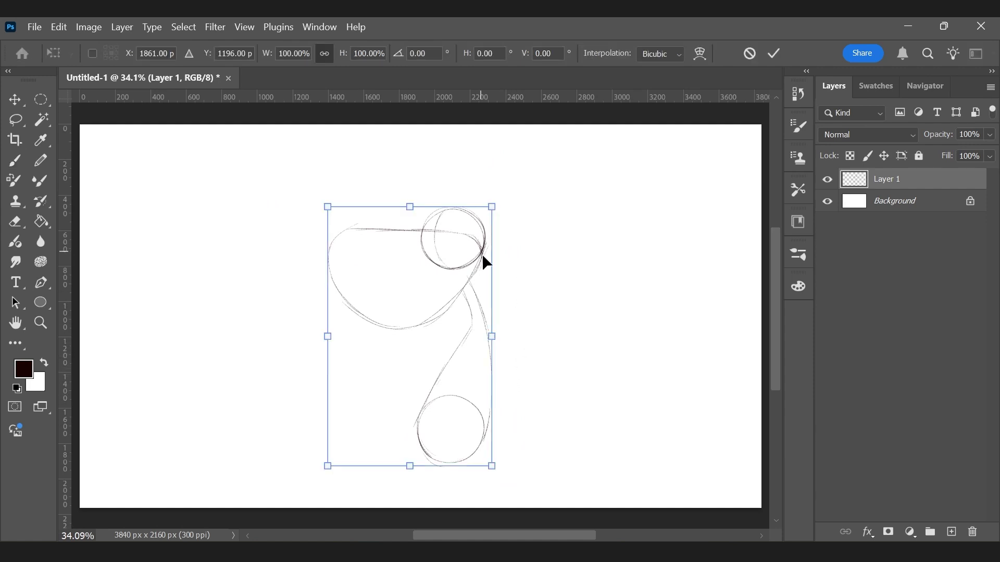
pyautogui.moveTo(479, 263); pyautogui.dragTo(479, 225)
pyautogui.moveTo(492, 435); pyautogui.dragTo(479, 409)
pyautogui.moveTo(449, 239); pyautogui.dragTo(465, 240)
pyautogui.moveTo(494, 419)
pyautogui.mouseDown()
pyautogui.moveTo(485, 400)
pyautogui.moveTo(469, 401)
pyautogui.moveTo(479, 402)
pyautogui.mouseUp()
pyautogui.click(775, 54)
# Step: Sketch a flat diamond-shaped ground plane beneath the hip circle
pyautogui.press('z')
pyautogui.press('space')
pyautogui.moveTo(494, 360)
pyautogui.mouseDown()
pyautogui.moveTo(488, 382)
pyautogui.moveTo(484, 364)
pyautogui.mouseUp()
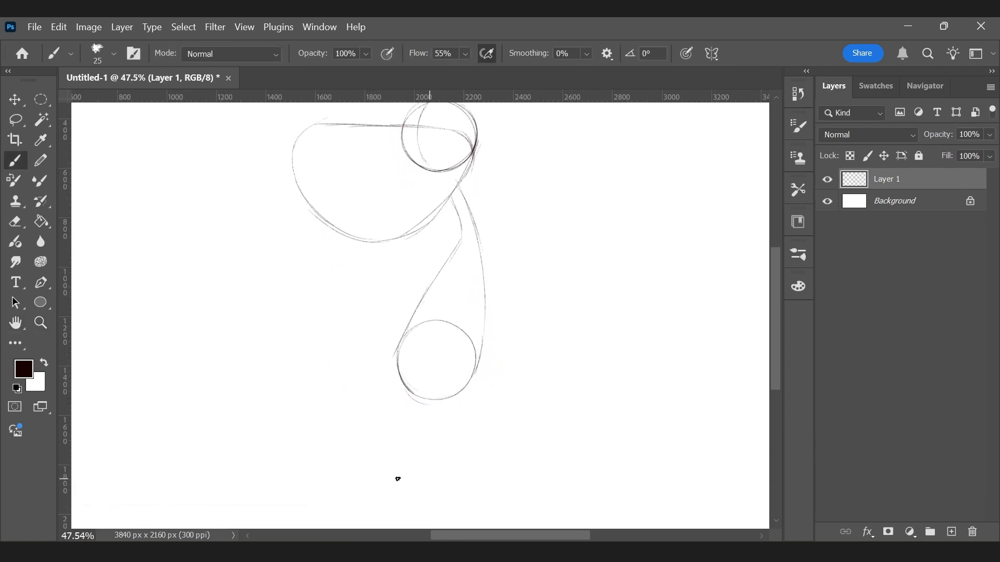
pyautogui.moveTo(354, 469)
pyautogui.mouseDown()
pyautogui.moveTo(445, 484)
pyautogui.moveTo(516, 464)
pyautogui.mouseUp()
pyautogui.moveTo(473, 479); pyautogui.dragTo(539, 463)
pyautogui.moveTo(357, 467)
pyautogui.mouseDown()
pyautogui.moveTo(419, 451)
pyautogui.moveTo(343, 471)
pyautogui.moveTo(539, 462)
pyautogui.mouseUp()
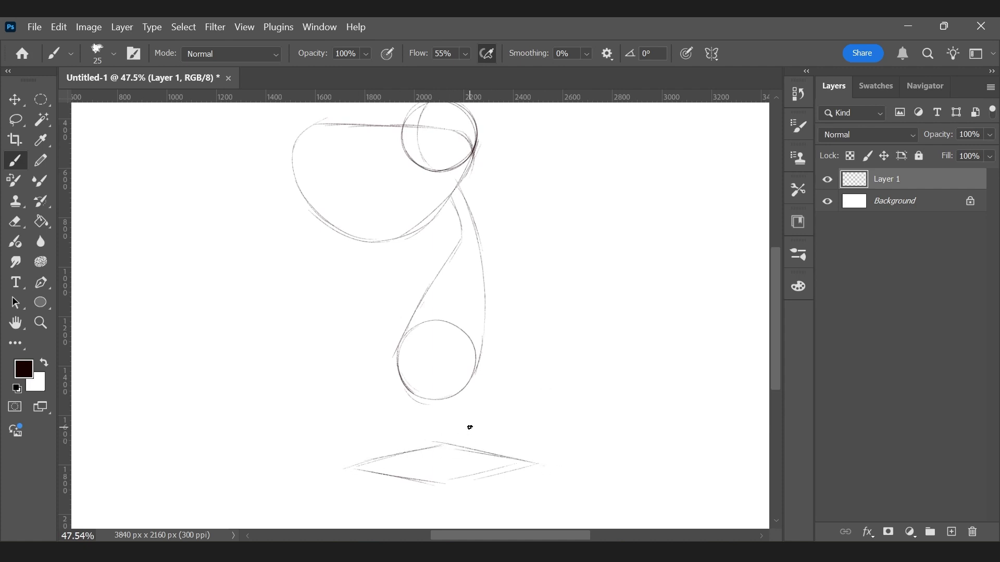
# Step: Sketch the leg below the hip circle and a foot with rounded toes on the ground plane, undoing unwanted strokes
pyautogui.moveTo(417, 465)
pyautogui.mouseDown()
pyautogui.moveTo(513, 442)
pyautogui.moveTo(417, 456)
pyautogui.moveTo(476, 468)
pyautogui.mouseUp()
pyautogui.hotkey('ctrl', 'z')
pyautogui.moveTo(419, 456); pyautogui.dragTo(488, 468)
pyautogui.moveTo(463, 388)
pyautogui.mouseDown()
pyautogui.moveTo(482, 461)
pyautogui.moveTo(459, 419)
pyautogui.moveTo(468, 456)
pyautogui.moveTo(417, 466)
pyautogui.moveTo(444, 476)
pyautogui.moveTo(463, 453)
pyautogui.moveTo(443, 478)
pyautogui.moveTo(484, 458)
pyautogui.mouseUp()
pyautogui.moveTo(421, 406)
pyautogui.mouseDown()
pyautogui.moveTo(431, 445)
pyautogui.moveTo(421, 397)
pyautogui.moveTo(445, 450)
pyautogui.moveTo(417, 451)
pyautogui.moveTo(374, 473)
pyautogui.moveTo(407, 467)
pyautogui.moveTo(440, 443)
pyautogui.moveTo(383, 466)
pyautogui.moveTo(426, 447)
pyautogui.moveTo(382, 467)
pyautogui.mouseUp()
pyautogui.hotkey('ctrl', 'z')
pyautogui.hotkey('ctrl', 'z')
pyautogui.hotkey('ctrl', 'z')
pyautogui.hotkey('ctrl', 'z')
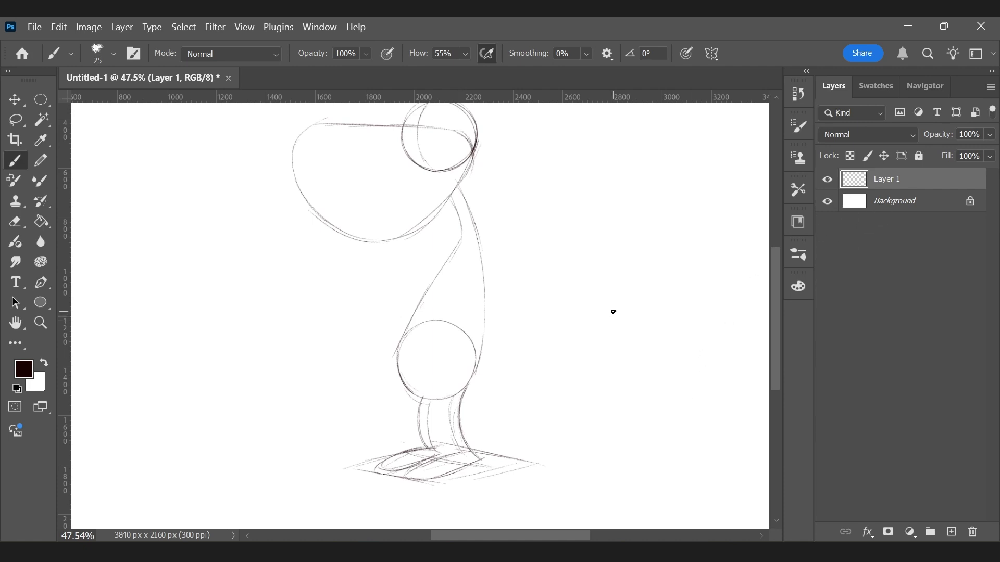
pyautogui.moveTo(424, 461)
pyautogui.mouseDown()
pyautogui.moveTo(439, 480)
pyautogui.moveTo(418, 463)
pyautogui.moveTo(428, 469)
pyautogui.moveTo(412, 478)
pyautogui.moveTo(445, 459)
pyautogui.moveTo(395, 456)
pyautogui.moveTo(414, 459)
pyautogui.moveTo(407, 473)
pyautogui.moveTo(374, 461)
pyautogui.moveTo(412, 456)
pyautogui.mouseUp()
# Step: Extend the ground plane to the right behind the foot with receding perspective lines and a closing corner
pyautogui.moveTo(526, 465); pyautogui.dragTo(664, 433)
pyautogui.moveTo(443, 443); pyautogui.dragTo(550, 409)
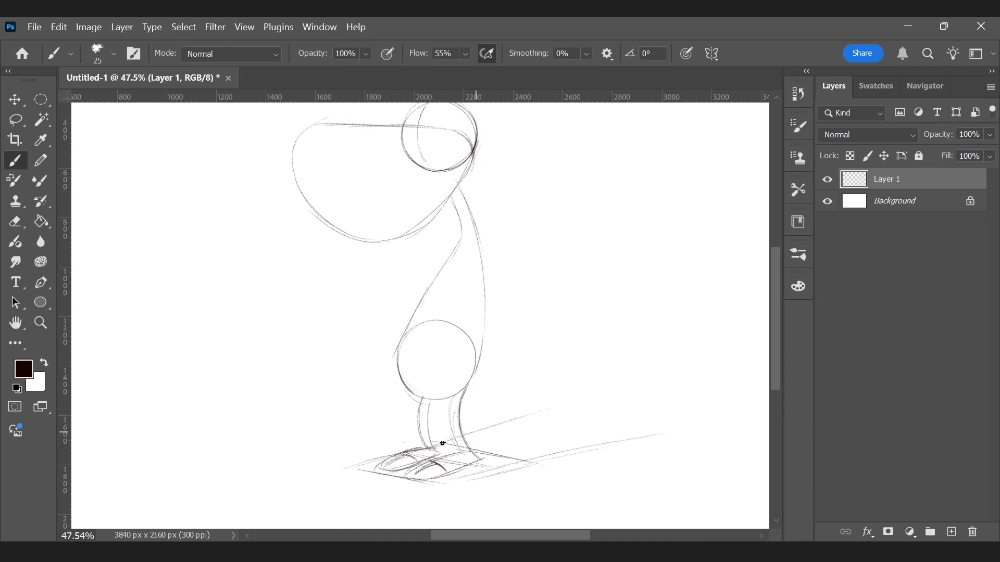
pyautogui.moveTo(356, 473)
pyautogui.mouseDown()
pyautogui.moveTo(571, 408)
pyautogui.moveTo(630, 431)
pyautogui.mouseUp()
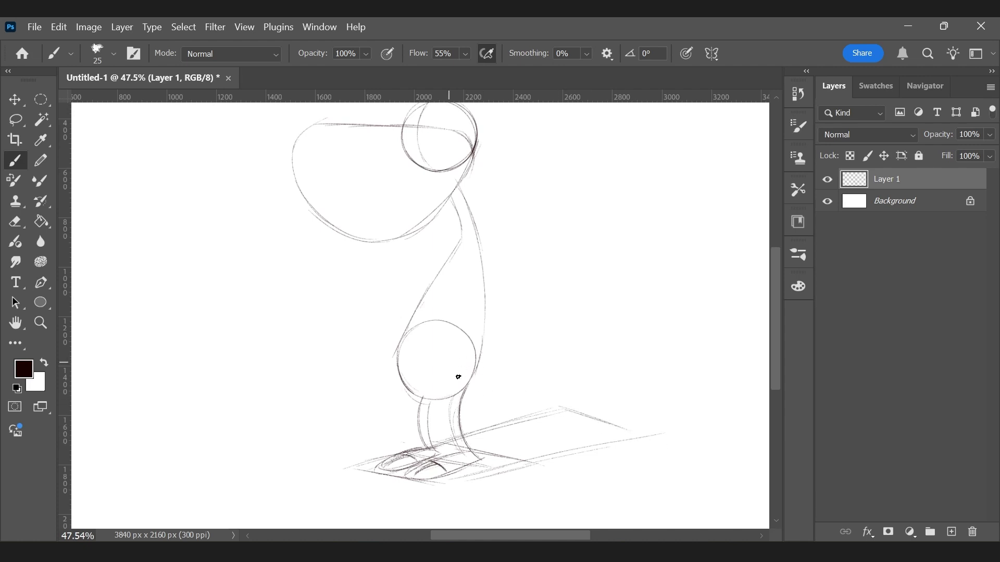
# Step: Sketch a tapering tail from an ellipse on the hip circle along the extended ground plane, with small rounded spikes on top
pyautogui.moveTo(443, 390); pyautogui.dragTo(473, 360)
pyautogui.moveTo(509, 413); pyautogui.dragTo(540, 438)
pyautogui.moveTo(459, 400); pyautogui.dragTo(511, 451)
pyautogui.moveTo(470, 416)
pyautogui.mouseDown()
pyautogui.moveTo(522, 456)
pyautogui.moveTo(552, 437)
pyautogui.moveTo(526, 426)
pyautogui.moveTo(616, 411)
pyautogui.mouseUp()
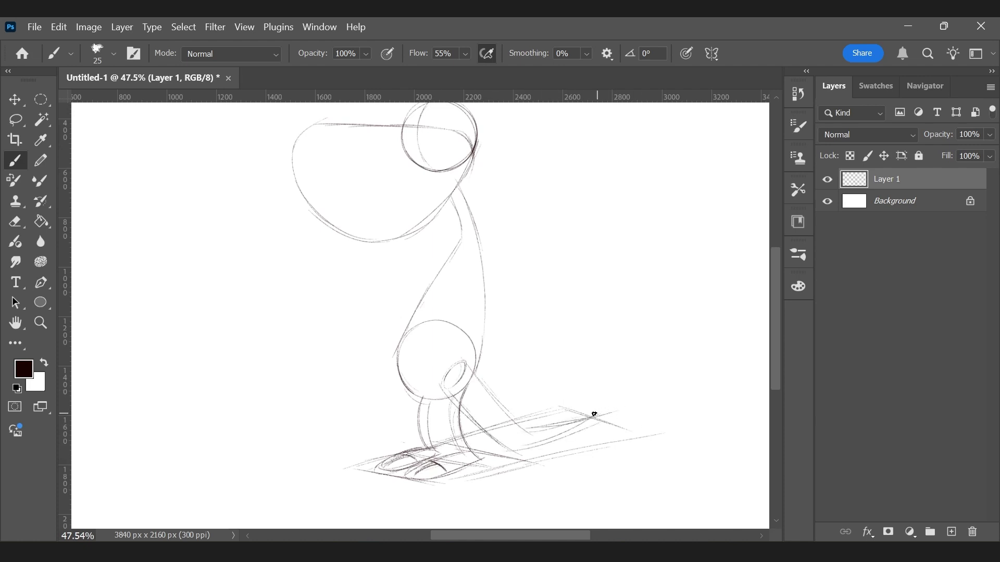
pyautogui.moveTo(483, 383)
pyautogui.mouseDown()
pyautogui.moveTo(510, 397)
pyautogui.moveTo(503, 410)
pyautogui.moveTo(577, 420)
pyautogui.mouseUp()
# Step: Darken the front neck and belly contour, and add a parallel inner line running down into the hip circle
pyautogui.moveTo(539, 279); pyautogui.dragTo(558, 318)
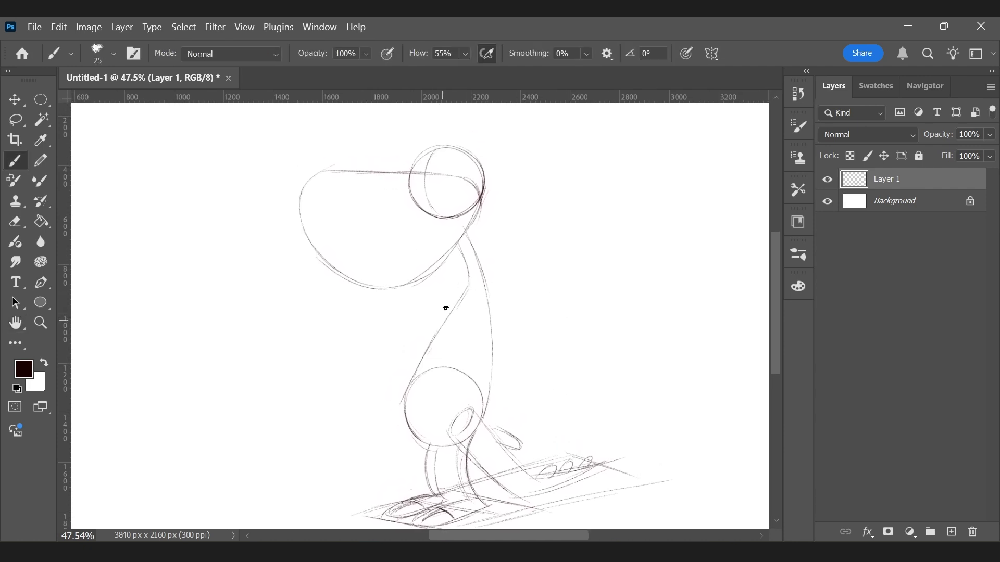
pyautogui.moveTo(418, 429)
pyautogui.mouseDown()
pyautogui.moveTo(421, 389)
pyautogui.moveTo(469, 288)
pyautogui.mouseUp()
pyautogui.moveTo(458, 246); pyautogui.dragTo(471, 284)
pyautogui.moveTo(405, 393); pyautogui.dragTo(470, 283)
pyautogui.moveTo(437, 341); pyautogui.dragTo(457, 307)
pyautogui.moveTo(418, 386)
pyautogui.mouseDown()
pyautogui.moveTo(467, 285)
pyautogui.moveTo(418, 359)
pyautogui.moveTo(466, 286)
pyautogui.mouseUp()
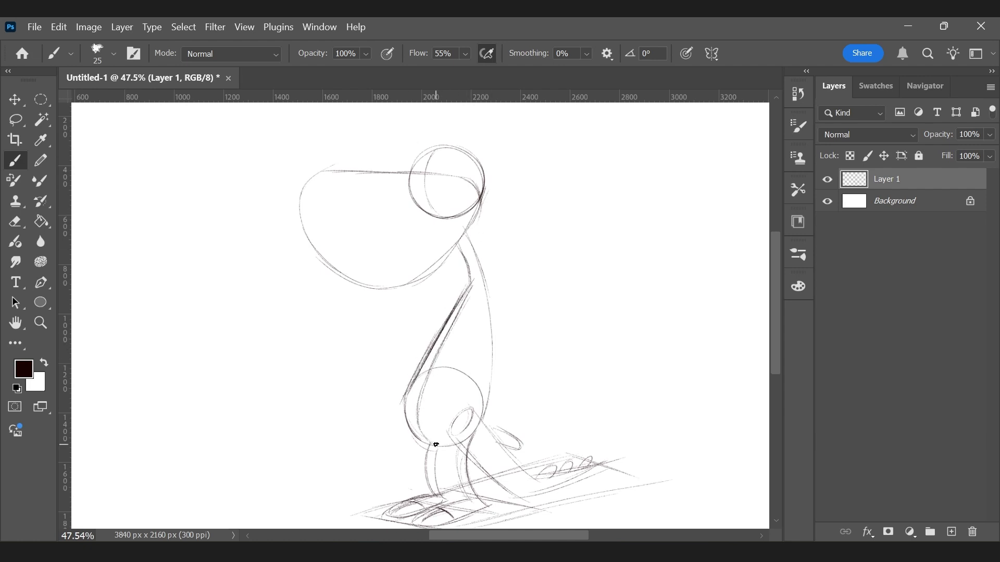
# Step: Sketch a rounded belt-like ring wrapping around the hip circle, undoing unneeded strokes
pyautogui.moveTo(408, 401); pyautogui.dragTo(495, 392)
pyautogui.moveTo(405, 398); pyautogui.dragTo(494, 393)
pyautogui.moveTo(406, 392); pyautogui.dragTo(401, 410)
pyautogui.moveTo(409, 392)
pyautogui.mouseDown()
pyautogui.moveTo(400, 403)
pyautogui.moveTo(474, 405)
pyautogui.mouseUp()
pyautogui.moveTo(416, 414); pyautogui.dragTo(503, 400)
pyautogui.moveTo(407, 392); pyautogui.dragTo(476, 389)
pyautogui.moveTo(419, 390); pyautogui.dragTo(508, 391)
pyautogui.hotkey('ctrl', 'z')
pyautogui.hotkey('ctrl', 'z')
pyautogui.moveTo(406, 395); pyautogui.dragTo(472, 392)
pyautogui.moveTo(432, 392); pyautogui.dragTo(512, 397)
pyautogui.hotkey('ctrl', 'z')
pyautogui.hotkey('ctrl', 'z')
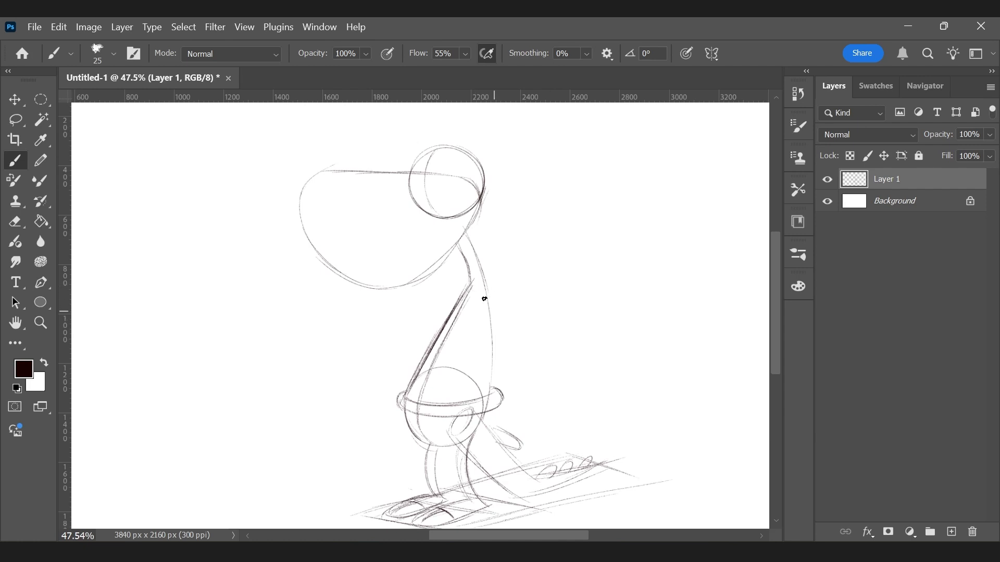
# Step: Sketch a bent arm hanging behind the body from the shoulder, ending in a clawed hand
pyautogui.moveTo(482, 290); pyautogui.dragTo(524, 329)
pyautogui.moveTo(479, 298)
pyautogui.mouseDown()
pyautogui.moveTo(514, 335)
pyautogui.moveTo(531, 383)
pyautogui.mouseUp()
pyautogui.moveTo(521, 337); pyautogui.dragTo(538, 383)
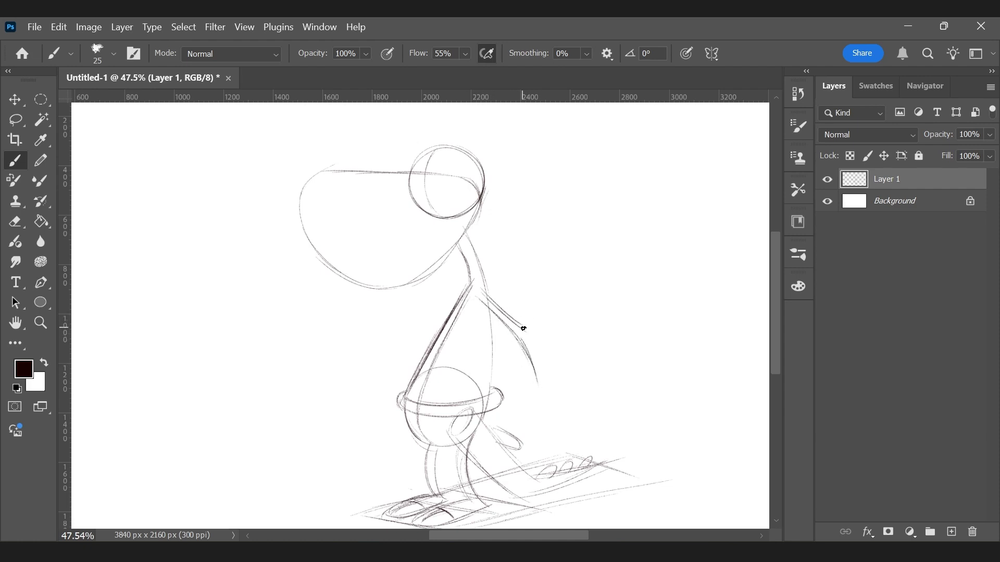
pyautogui.moveTo(526, 328); pyautogui.dragTo(554, 404)
pyautogui.moveTo(529, 371); pyautogui.dragTo(529, 380)
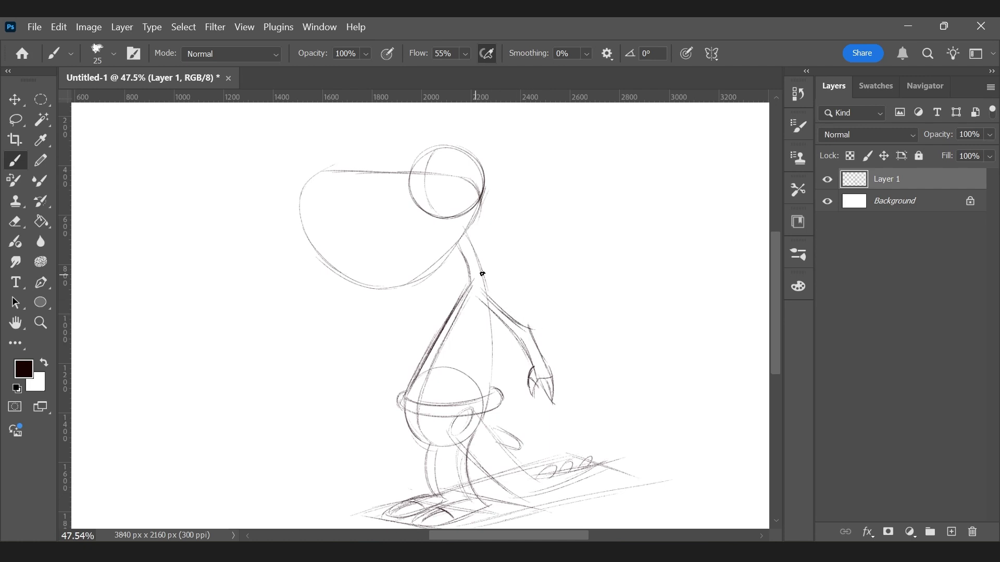
# Step: Sketch a collar ring around the neck and a flower-shaped ornament on the belly
pyautogui.moveTo(468, 270); pyautogui.dragTo(489, 265)
pyautogui.hotkey('ctrl', 'z')
pyautogui.hotkey('ctrl', 'z')
pyautogui.moveTo(436, 349)
pyautogui.mouseDown()
pyautogui.moveTo(442, 340)
pyautogui.moveTo(447, 322)
pyautogui.moveTo(443, 336)
pyautogui.moveTo(467, 325)
pyautogui.moveTo(453, 363)
pyautogui.mouseUp()
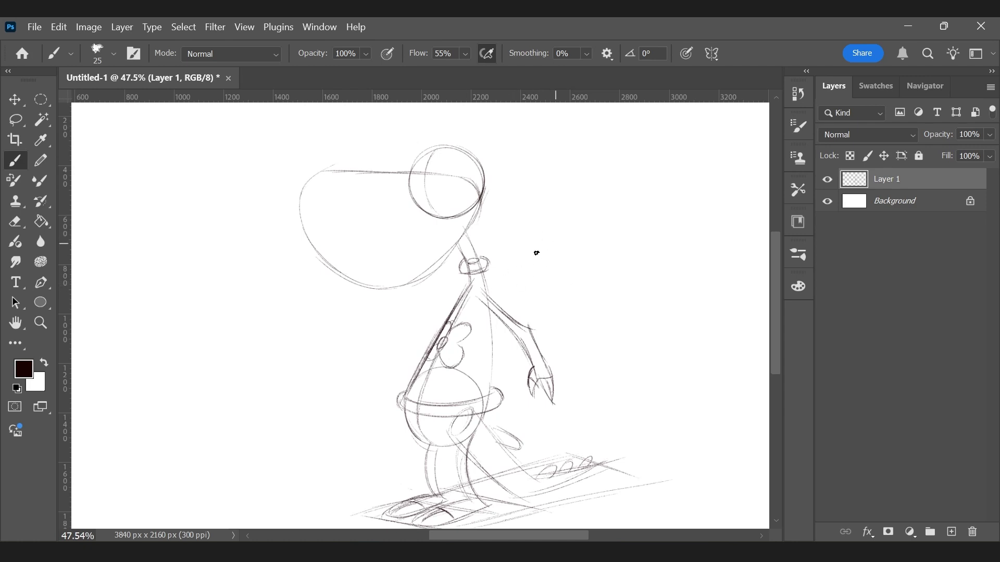
# Step: Sketch a pair of small bat-like wings rising from the upper back, with scalloped membranes and pointed tips
pyautogui.moveTo(487, 282); pyautogui.dragTo(518, 242)
pyautogui.moveTo(493, 282); pyautogui.dragTo(522, 237)
pyautogui.moveTo(485, 286)
pyautogui.mouseDown()
pyautogui.moveTo(540, 258)
pyautogui.moveTo(502, 279)
pyautogui.moveTo(531, 275)
pyautogui.moveTo(537, 250)
pyautogui.moveTo(541, 257)
pyautogui.moveTo(556, 243)
pyautogui.mouseUp()
pyautogui.moveTo(525, 282)
pyautogui.mouseDown()
pyautogui.moveTo(530, 317)
pyautogui.moveTo(545, 296)
pyautogui.moveTo(563, 312)
pyautogui.mouseUp()
pyautogui.moveTo(545, 260)
pyautogui.mouseDown()
pyautogui.moveTo(578, 292)
pyautogui.moveTo(528, 272)
pyautogui.moveTo(558, 308)
pyautogui.mouseUp()
pyautogui.moveTo(523, 229)
pyautogui.mouseDown()
pyautogui.moveTo(508, 268)
pyautogui.moveTo(523, 207)
pyautogui.moveTo(519, 223)
pyautogui.moveTo(539, 247)
pyautogui.moveTo(518, 276)
pyautogui.moveTo(528, 269)
pyautogui.mouseUp()
pyautogui.moveTo(529, 261); pyautogui.dragTo(537, 253)
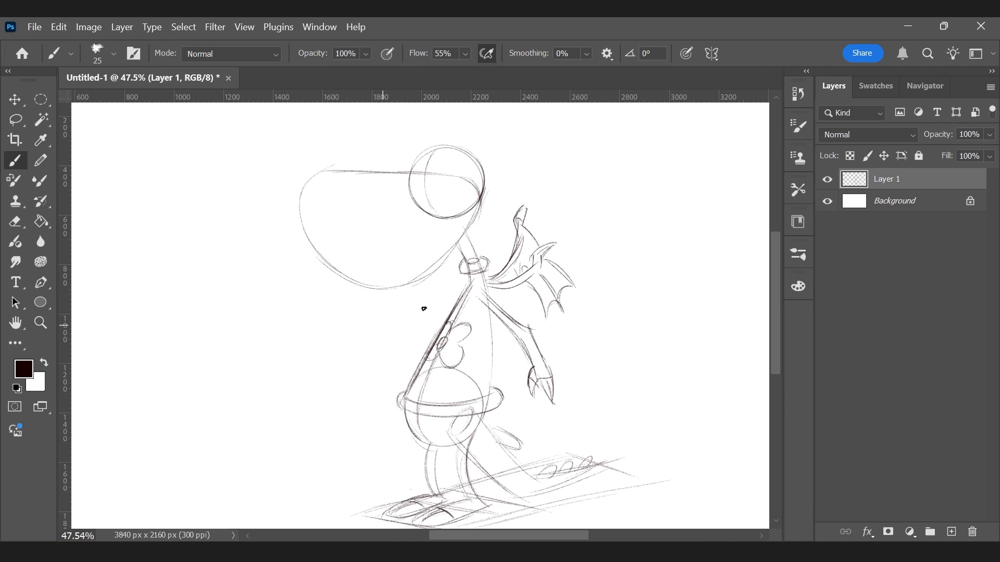
# Step: Sketch the front arm reaching forward from the shoulder beneath the snout, ending in a clenched fist
pyautogui.moveTo(411, 320); pyautogui.dragTo(462, 292)
pyautogui.moveTo(381, 333)
pyautogui.mouseDown()
pyautogui.moveTo(463, 292)
pyautogui.moveTo(454, 298)
pyautogui.mouseUp()
pyautogui.moveTo(410, 338)
pyautogui.mouseDown()
pyautogui.moveTo(485, 281)
pyautogui.moveTo(455, 306)
pyautogui.mouseUp()
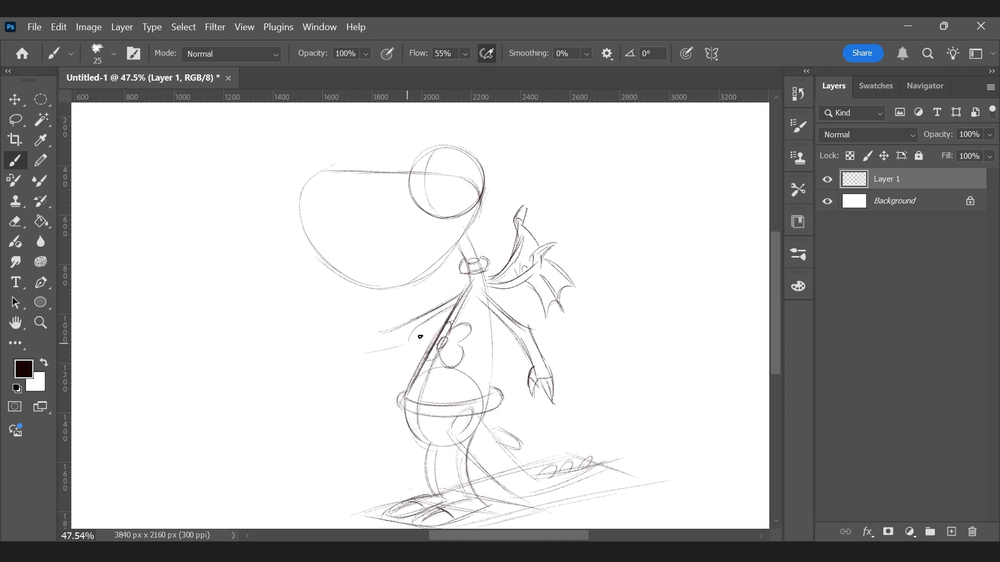
pyautogui.moveTo(346, 354); pyautogui.dragTo(412, 341)
pyautogui.moveTo(346, 330); pyautogui.dragTo(421, 314)
pyautogui.moveTo(343, 324)
pyautogui.mouseDown()
pyautogui.moveTo(340, 355)
pyautogui.moveTo(372, 347)
pyautogui.moveTo(363, 318)
pyautogui.moveTo(346, 338)
pyautogui.moveTo(366, 328)
pyautogui.moveTo(345, 339)
pyautogui.moveTo(359, 333)
pyautogui.mouseUp()
pyautogui.hotkey('ctrl', 'z')
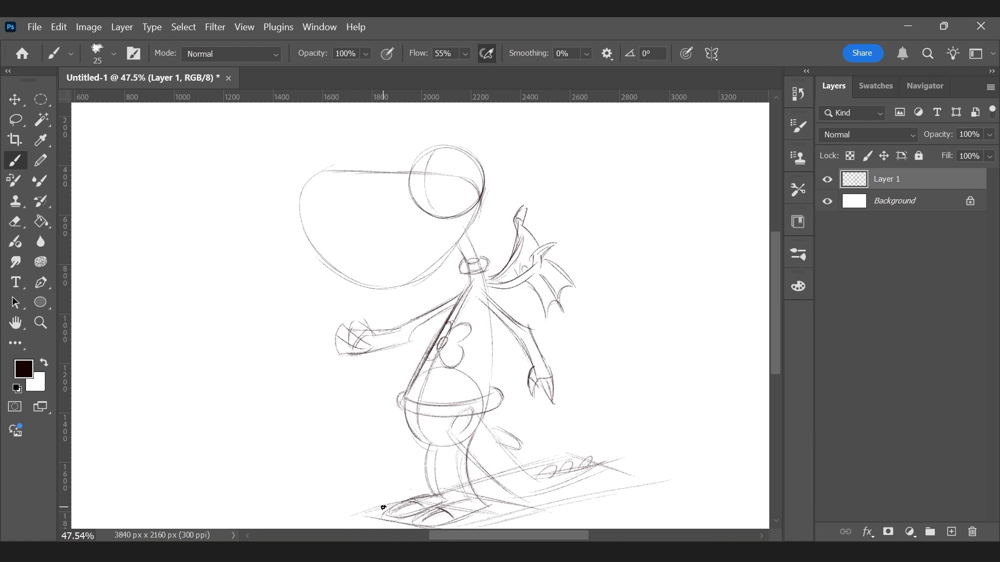
# Step: Sketch the lower shaft of a staff running from the fist down to the ground, with an oval end beside the feet
pyautogui.moveTo(385, 500); pyautogui.dragTo(396, 498)
pyautogui.hotkey('ctrl', 'z')
pyautogui.moveTo(379, 504); pyautogui.dragTo(390, 495)
pyautogui.moveTo(348, 364); pyautogui.dragTo(370, 501)
pyautogui.hotkey('ctrl', 'z')
pyautogui.moveTo(350, 358)
pyautogui.mouseDown()
pyautogui.moveTo(371, 498)
pyautogui.moveTo(366, 365)
pyautogui.mouseUp()
pyautogui.hotkey('ctrl', 'z')
pyautogui.moveTo(385, 466); pyautogui.dragTo(363, 370)
pyautogui.moveTo(378, 448)
pyautogui.mouseDown()
pyautogui.moveTo(354, 312)
pyautogui.moveTo(347, 333)
pyautogui.moveTo(342, 317)
pyautogui.moveTo(307, 305)
pyautogui.moveTo(350, 322)
pyautogui.moveTo(323, 128)
pyautogui.mouseUp()
pyautogui.hotkey('ctrl', 'z')
pyautogui.hotkey('ctrl', 'z')
pyautogui.moveTo(361, 329); pyautogui.dragTo(329, 126)
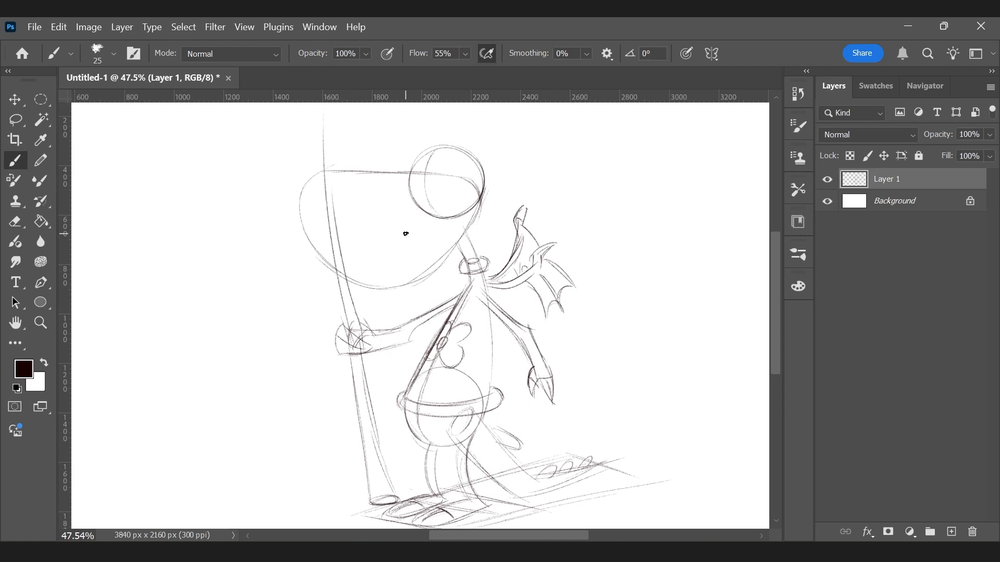
pyautogui.hotkey('ctrl', 'z')
pyautogui.hotkey('ctrl', 'z')
# Step: Sketch the staff's upper shaft bending forward from the fist and up in front of the snout, topped by curled prongs and a flat line
pyautogui.moveTo(337, 312)
pyautogui.mouseDown()
pyautogui.moveTo(260, 295)
pyautogui.moveTo(332, 303)
pyautogui.moveTo(271, 280)
pyautogui.mouseUp()
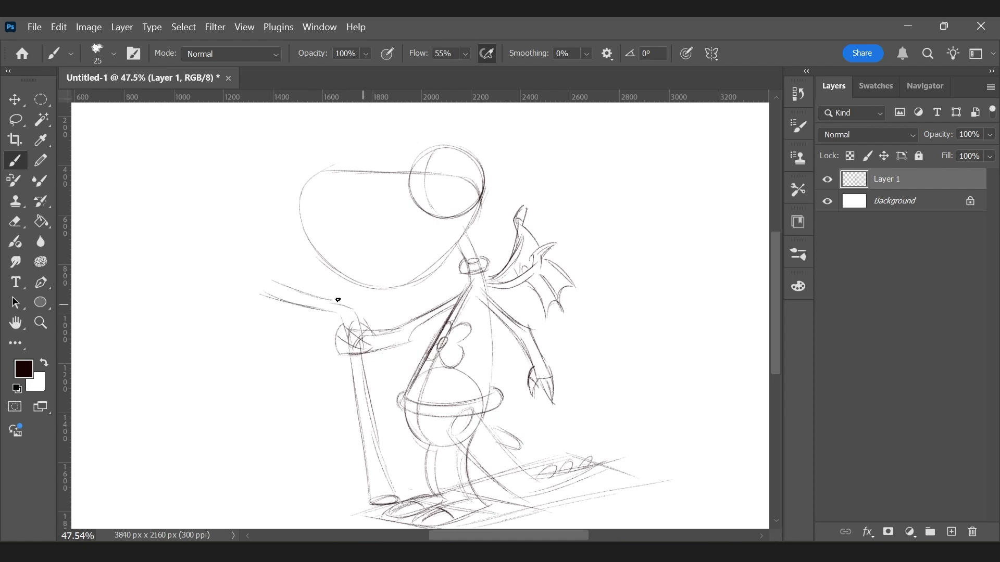
pyautogui.moveTo(361, 320); pyautogui.dragTo(341, 167)
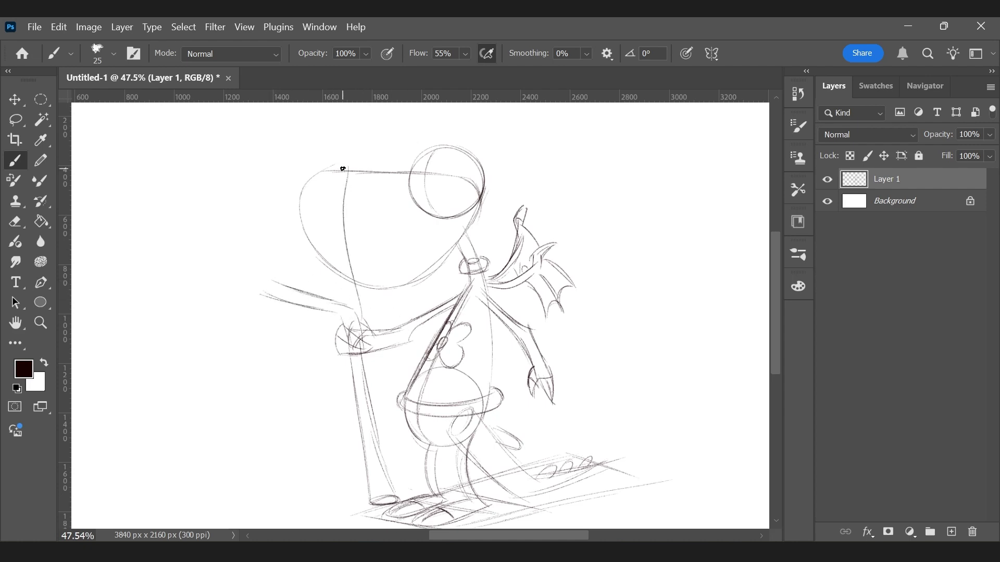
pyautogui.hotkey('ctrl', 'z')
pyautogui.moveTo(272, 279); pyautogui.dragTo(266, 195)
pyautogui.moveTo(269, 295); pyautogui.dragTo(254, 255)
pyautogui.moveTo(260, 194)
pyautogui.mouseDown()
pyautogui.moveTo(258, 282)
pyautogui.moveTo(262, 182)
pyautogui.moveTo(241, 187)
pyautogui.moveTo(287, 202)
pyautogui.moveTo(289, 216)
pyautogui.mouseUp()
pyautogui.moveTo(278, 186); pyautogui.dragTo(287, 204)
pyautogui.moveTo(221, 175); pyautogui.dragTo(311, 182)
pyautogui.hotkey('ctrl', 'z')
pyautogui.moveTo(225, 178); pyautogui.dragTo(286, 181)
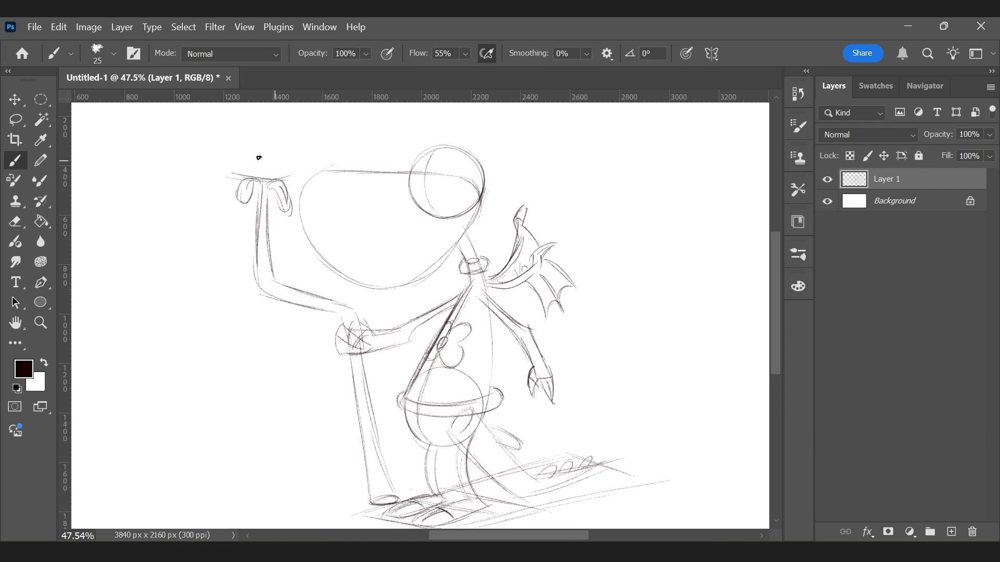
# Step: Sketch a large rounded, egg-like bulb with a tapered top resting on the staff's curled prongs
pyautogui.press('space')
pyautogui.moveTo(421, 219); pyautogui.dragTo(463, 269)
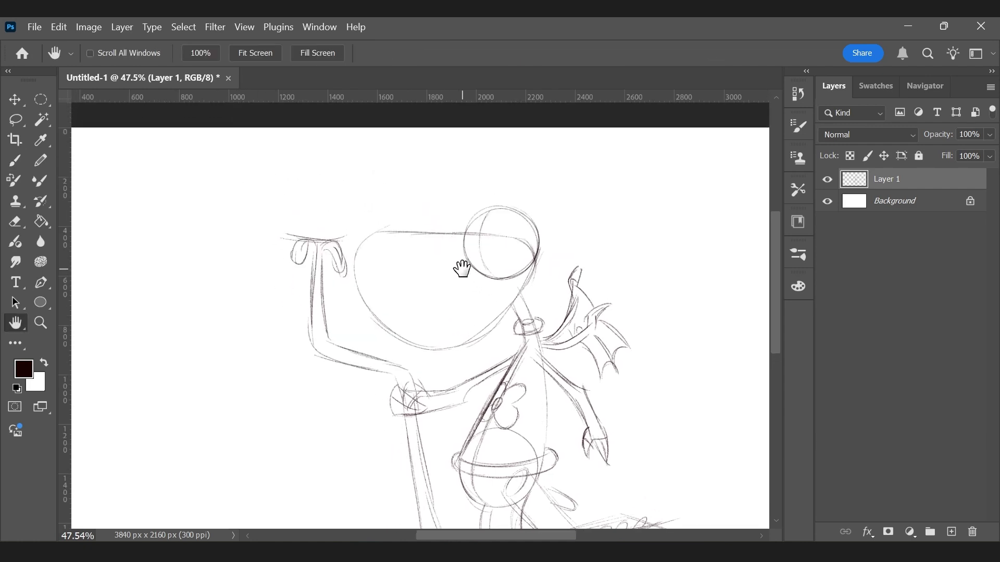
pyautogui.hotkey('ctrl', 'z')
pyautogui.moveTo(259, 207)
pyautogui.mouseDown()
pyautogui.moveTo(303, 242)
pyautogui.moveTo(268, 199)
pyautogui.moveTo(307, 134)
pyautogui.mouseUp()
pyautogui.moveTo(268, 180); pyautogui.dragTo(328, 131)
pyautogui.hotkey('ctrl', 'z')
pyautogui.moveTo(321, 136); pyautogui.dragTo(362, 191)
pyautogui.moveTo(342, 143); pyautogui.dragTo(369, 221)
pyautogui.moveTo(329, 234); pyautogui.dragTo(367, 223)
pyautogui.moveTo(343, 149); pyautogui.dragTo(347, 153)
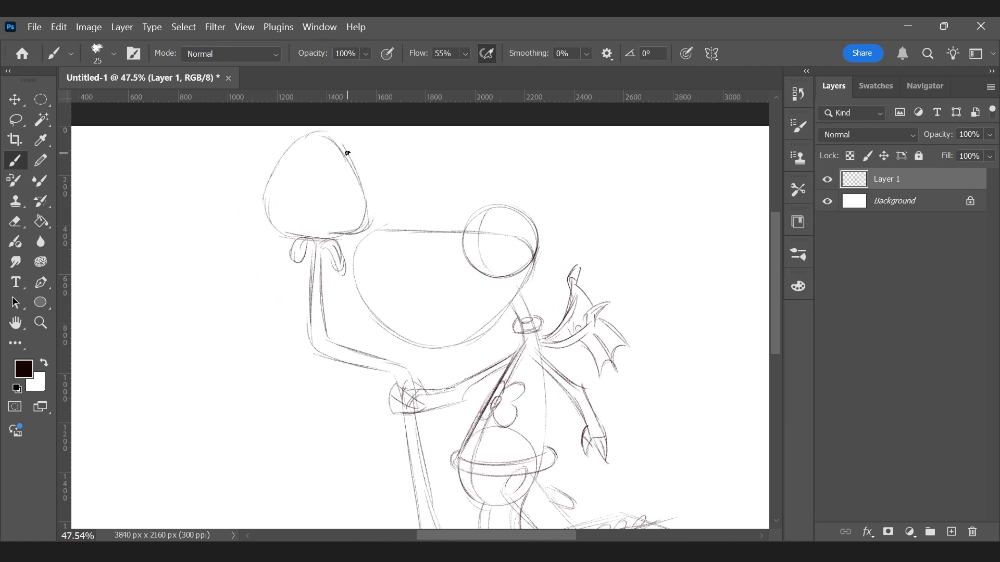
pyautogui.scroll(-2, 584, 265)
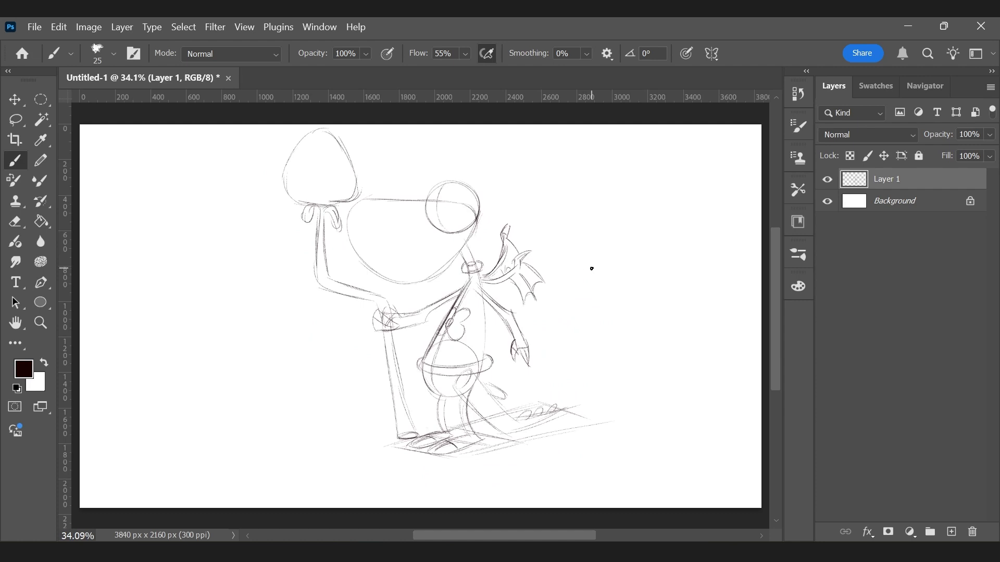
pyautogui.hotkey('ctrl', 's')
pyautogui.click(698, 471)
pyautogui.hotkey('ctrl', 't')
pyautogui.moveTo(511, 240); pyautogui.dragTo(511, 274)
pyautogui.press('Return')
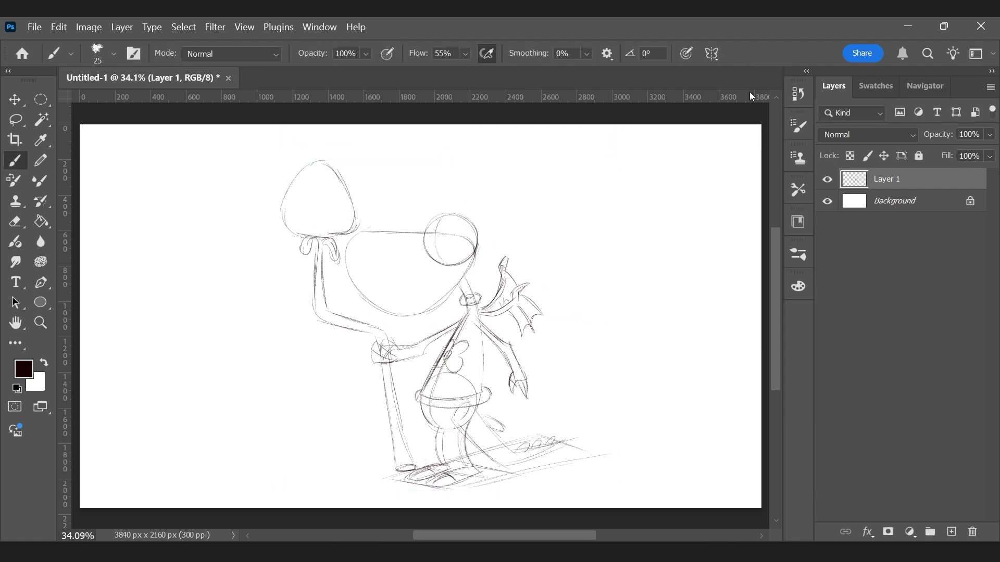
pyautogui.hotkey('ctrl', 'z')
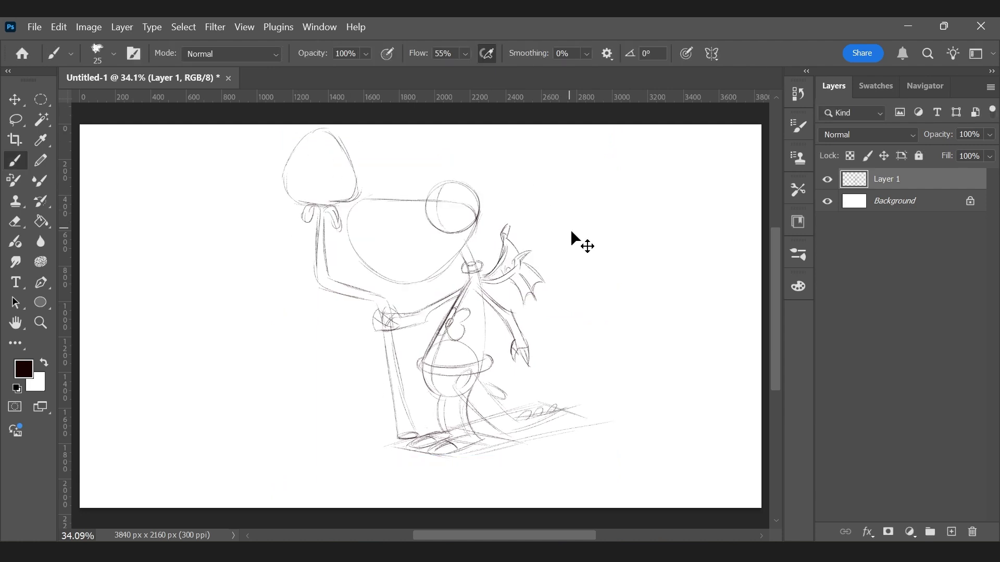
# Step: Transform the sketch layer to move the whole character down, centring it vertically at Y 1080 px
pyautogui.hotkey('ctrl', 't')
pyautogui.moveTo(520, 269); pyautogui.dragTo(517, 300)
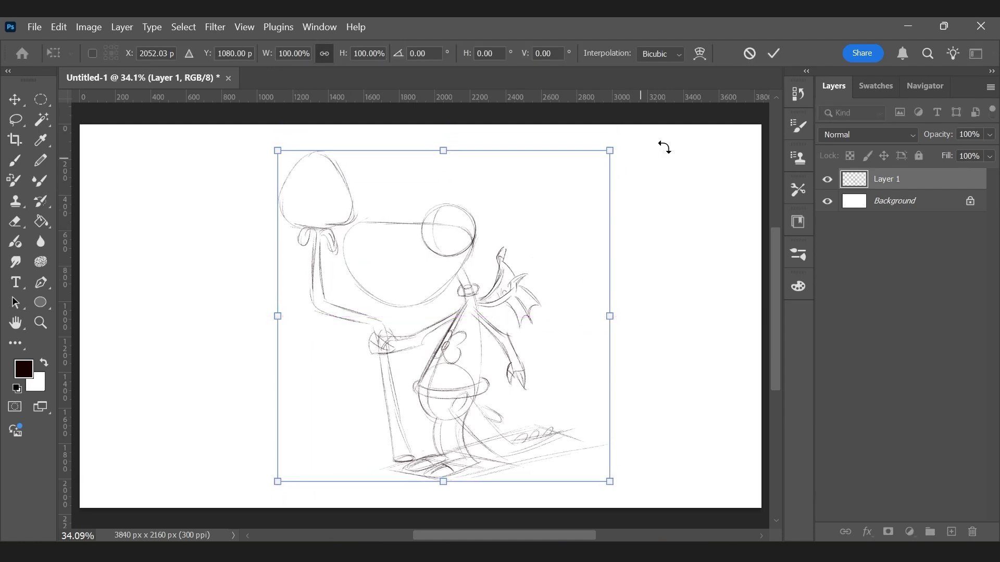
pyautogui.click(773, 54)
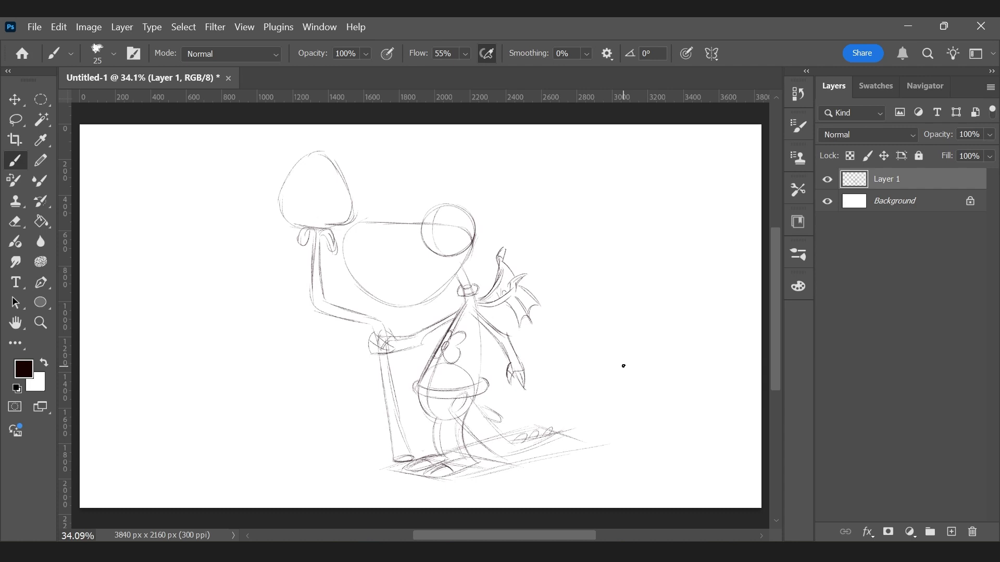
# Step: Save the document as the Photoshop file "art 3" in the Character Design folder, with Maximize Compatibility on
pyautogui.hotkey('ctrl', 's')
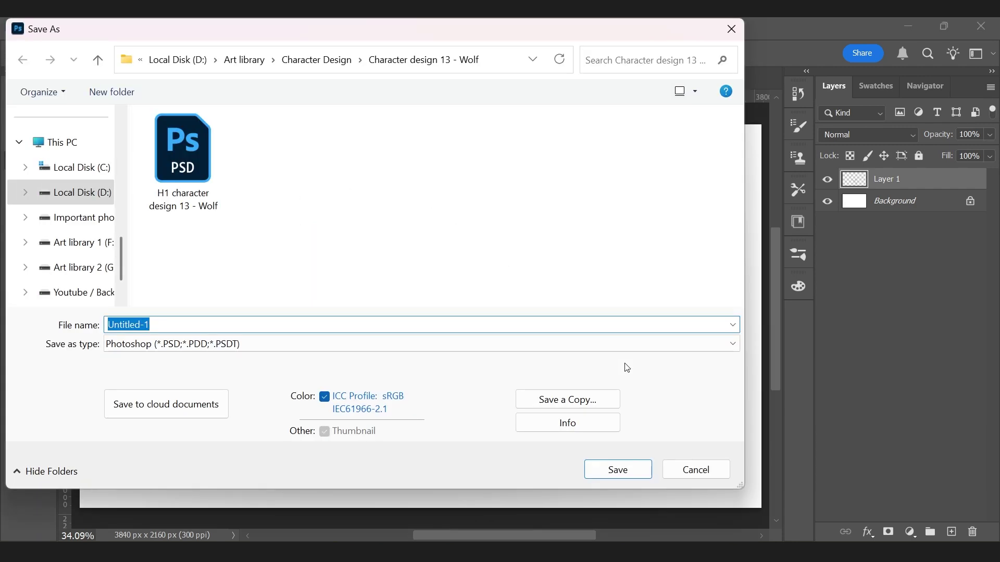
pyautogui.click(345, 63)
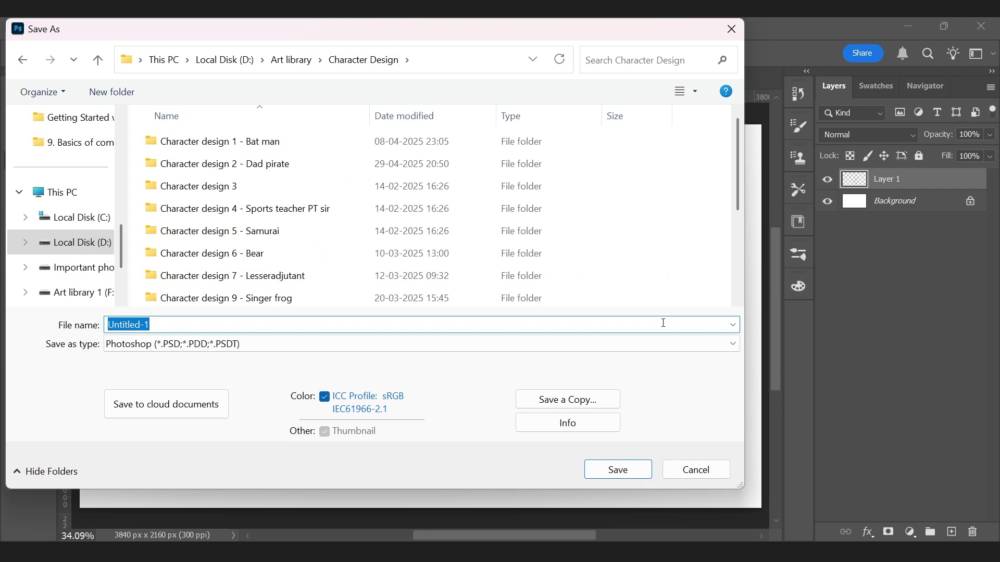
pyautogui.write('bear')
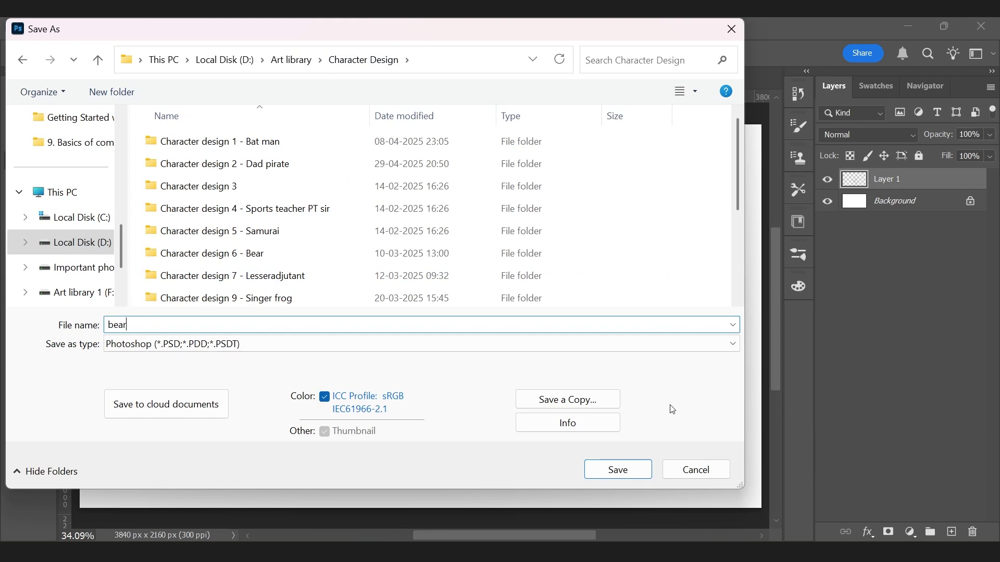
pyautogui.press('BackSpace')
pyautogui.press('BackSpace')
pyautogui.press('BackSpace')
pyautogui.write('at')
pyautogui.press('BackSpace')
pyautogui.write('rt 3')
pyautogui.press('Return')
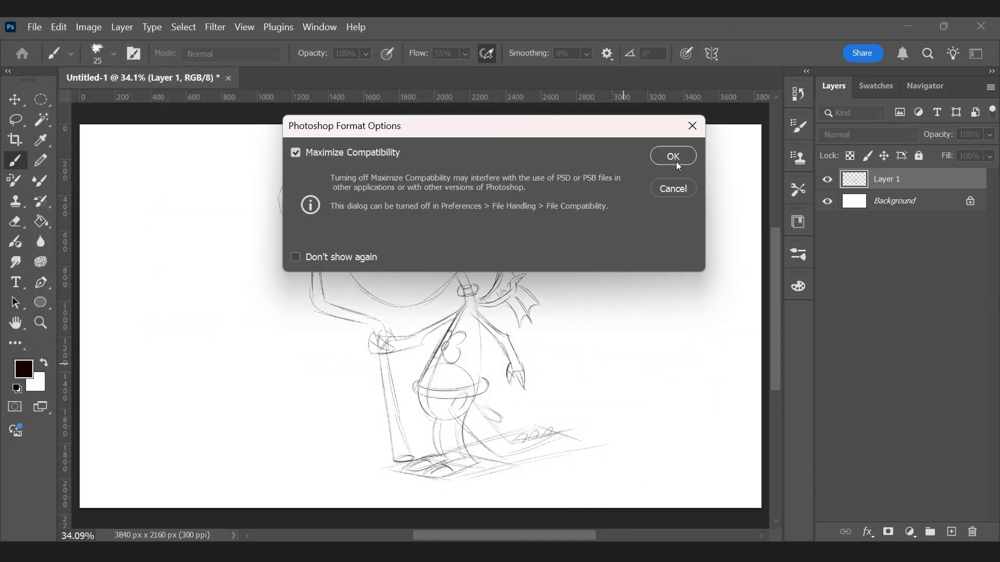
pyautogui.click(674, 160)
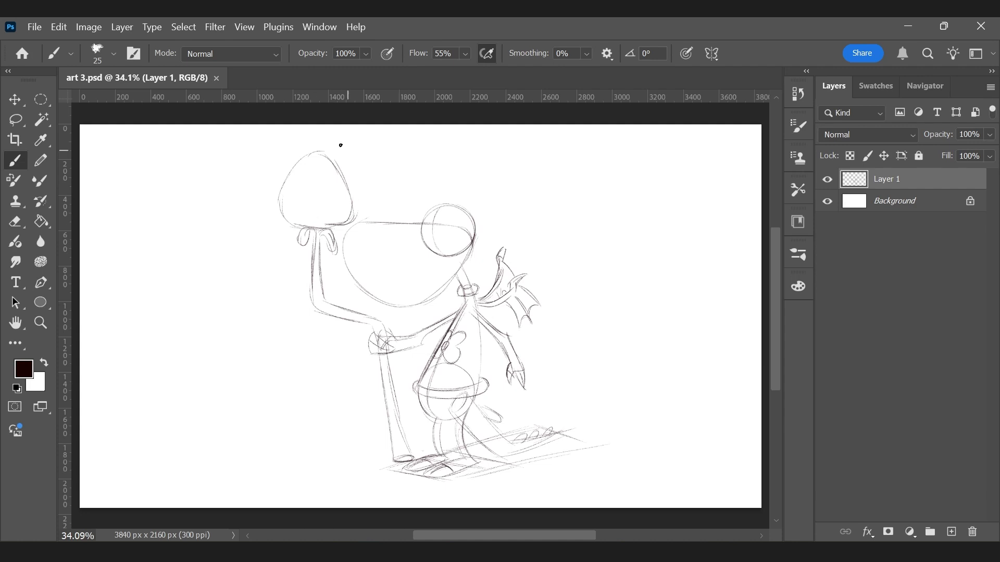
# Step: Lasso the staff's upper shaft and bulb, shift them left away from the snout, and deselect
pyautogui.click(26, 118)
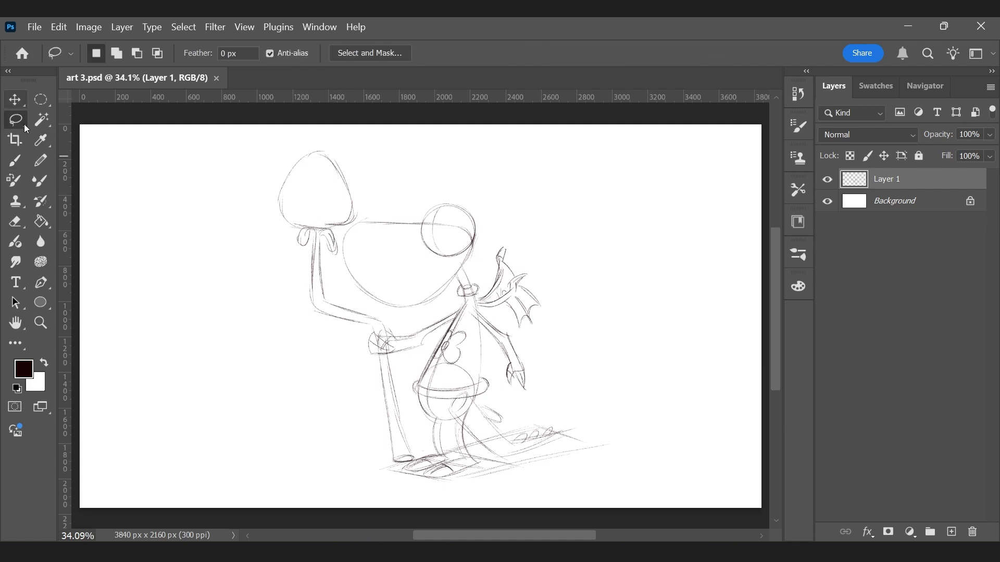
pyautogui.moveTo(339, 284)
pyautogui.mouseDown()
pyautogui.moveTo(350, 313)
pyautogui.moveTo(318, 337)
pyautogui.moveTo(241, 200)
pyautogui.moveTo(314, 119)
pyautogui.moveTo(367, 209)
pyautogui.mouseUp()
pyautogui.moveTo(339, 245); pyautogui.dragTo(340, 287)
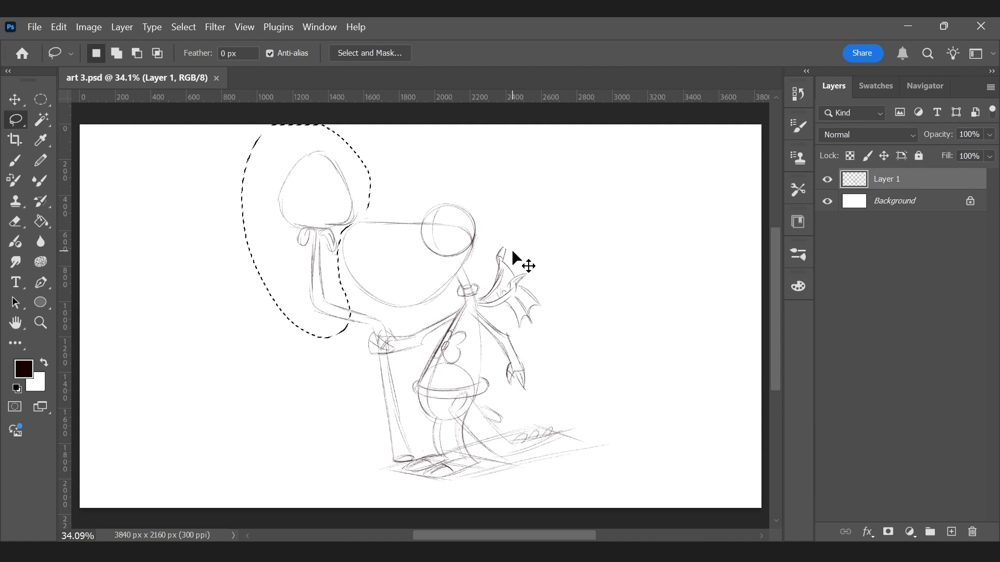
pyautogui.hotkey('ctrl', 't')
pyautogui.hotkey('shift', 'Left')
pyautogui.hotkey('shift', 'Left')
pyautogui.hotkey('shift', 'Left')
pyautogui.hotkey('shift', 'Left')
pyautogui.hotkey('shift', 'Left')
pyautogui.hotkey('shift', 'Left')
pyautogui.hotkey('shift', 'Left')
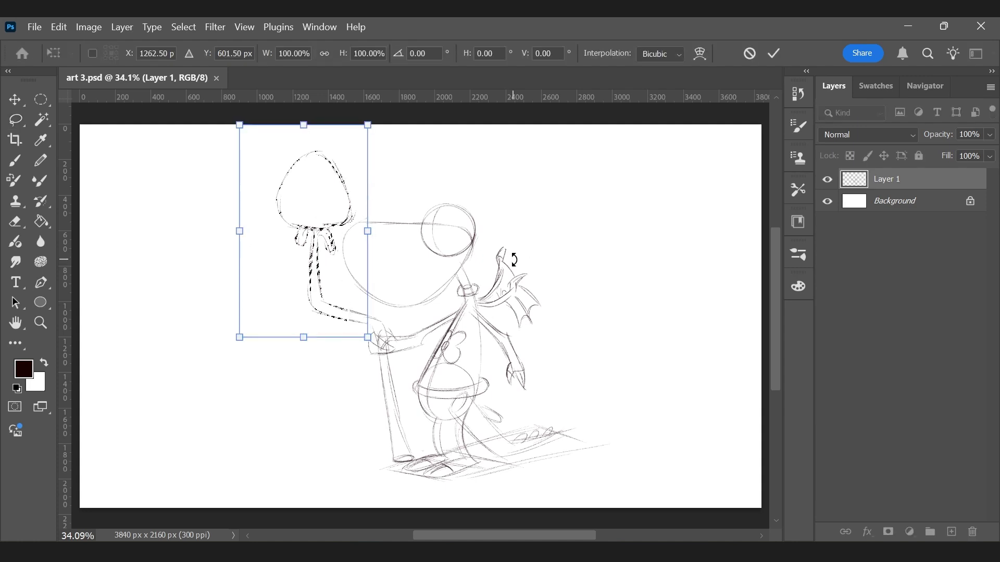
pyautogui.rightClick(399, 127)
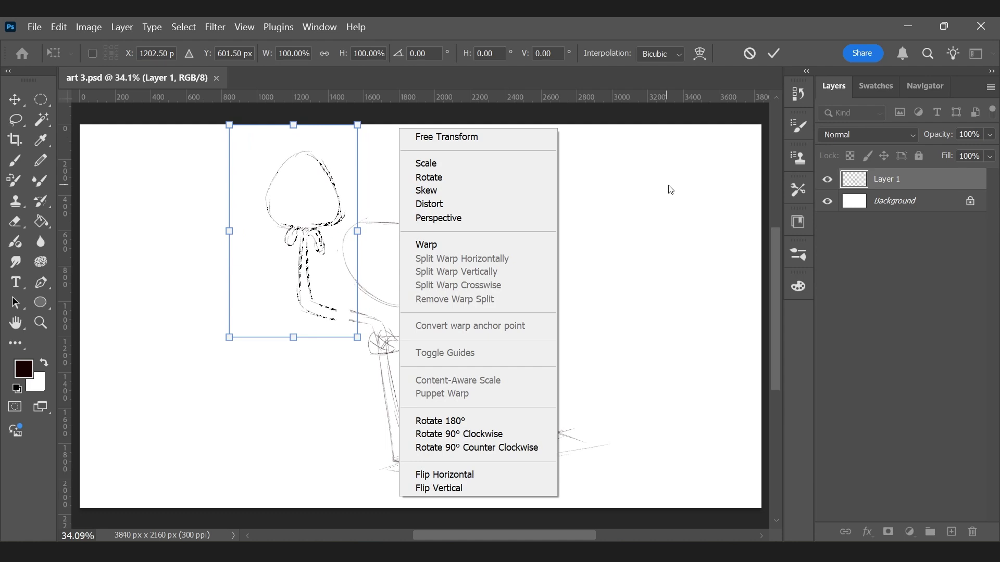
pyautogui.press('Return')
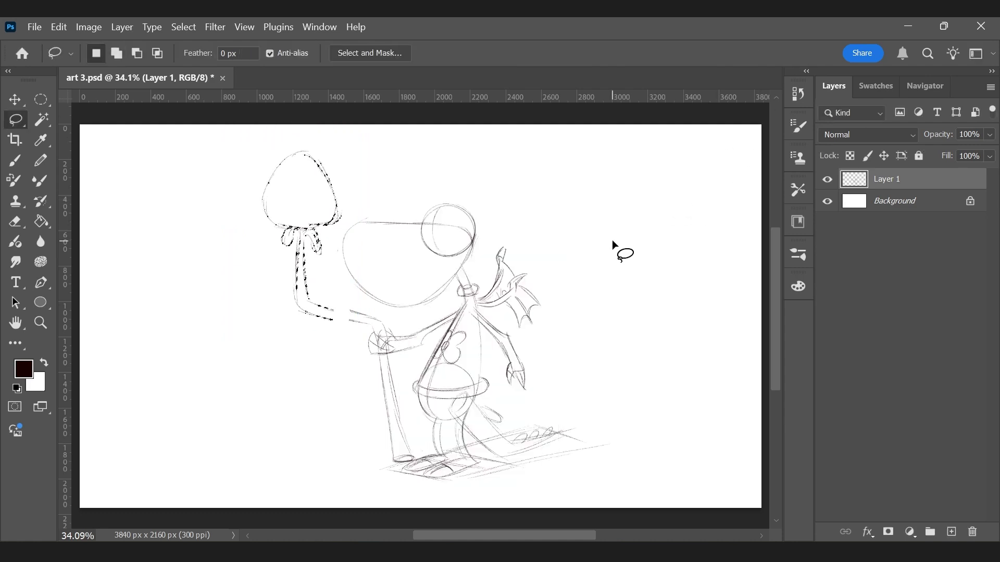
pyautogui.hotkey('ctrl', 'd')
# Step: Redraw the staff's shaft across the gap near the fist and detail the bulb with curved ribs and small oval spots
pyautogui.press('b')
pyautogui.hotkey('ctrl', 'z')
pyautogui.moveTo(308, 313); pyautogui.dragTo(376, 328)
pyautogui.moveTo(320, 306)
pyautogui.mouseDown()
pyautogui.moveTo(372, 317)
pyautogui.moveTo(309, 302)
pyautogui.mouseUp()
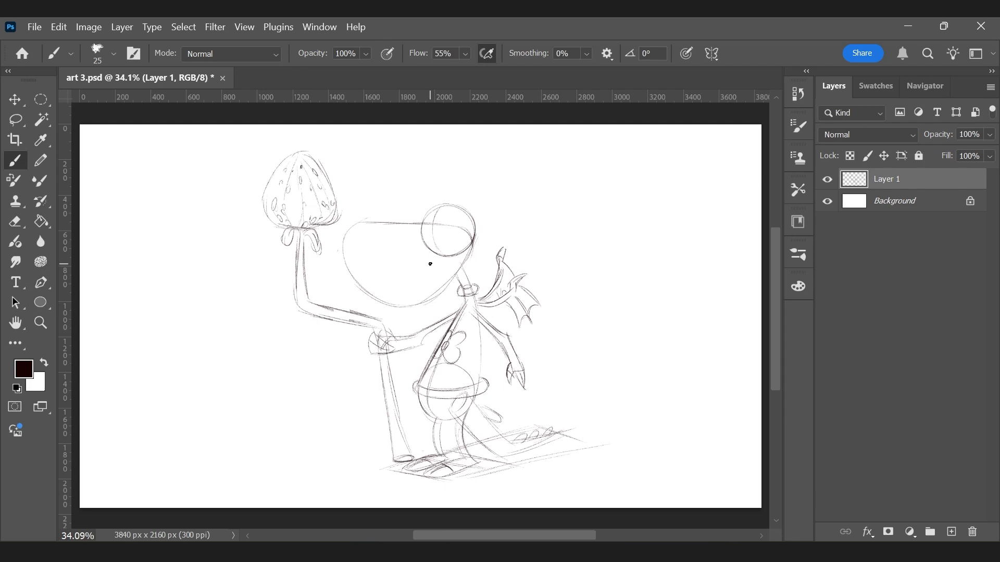
# Step: Sketch leafy vines hanging below the staff's bent section and small leaves around its upright shaft
pyautogui.moveTo(293, 275)
pyautogui.mouseDown()
pyautogui.moveTo(303, 268)
pyautogui.moveTo(313, 341)
pyautogui.mouseUp()
pyautogui.moveTo(353, 376)
pyautogui.mouseDown()
pyautogui.moveTo(341, 328)
pyautogui.moveTo(347, 349)
pyautogui.mouseUp()
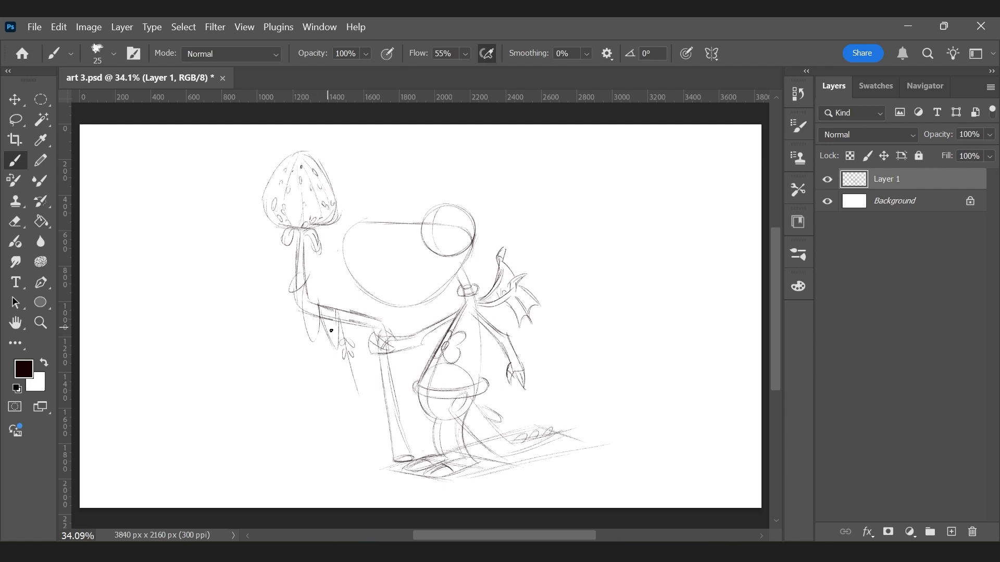
pyautogui.moveTo(317, 315)
pyautogui.mouseDown()
pyautogui.moveTo(323, 320)
pyautogui.moveTo(321, 343)
pyautogui.moveTo(297, 308)
pyautogui.mouseUp()
pyautogui.moveTo(293, 281); pyautogui.dragTo(293, 282)
# Step: Sketch long grain lines along the staff's lower shaft between the fist and the ground
pyautogui.moveTo(406, 452); pyautogui.dragTo(391, 387)
pyautogui.moveTo(388, 424); pyautogui.dragTo(384, 386)
pyautogui.hotkey('ctrl', 'z')
pyautogui.moveTo(400, 455); pyautogui.dragTo(379, 349)
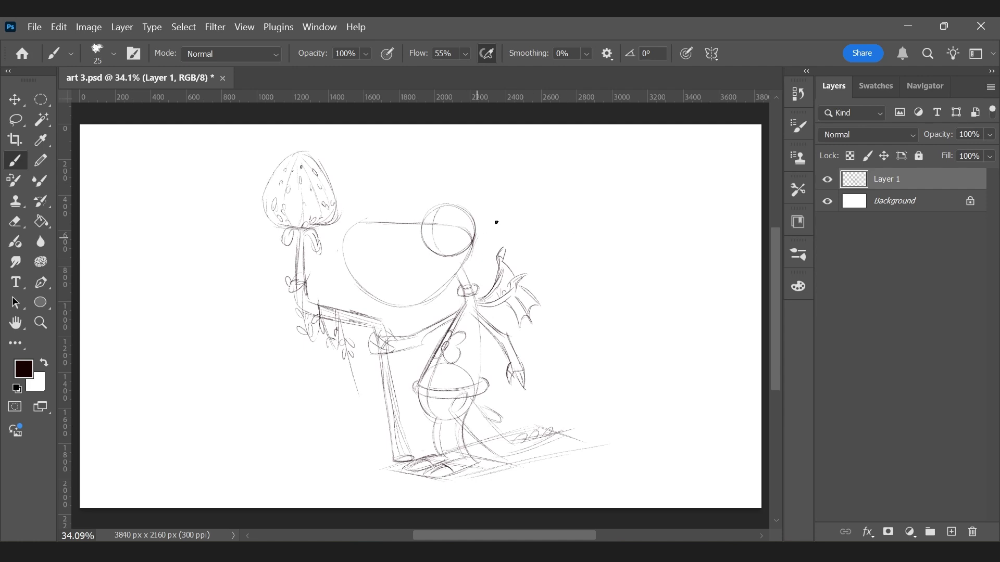
# Step: Lasso the head and snout, scale them to 120%, raise them slightly, and save the file
pyautogui.press('l')
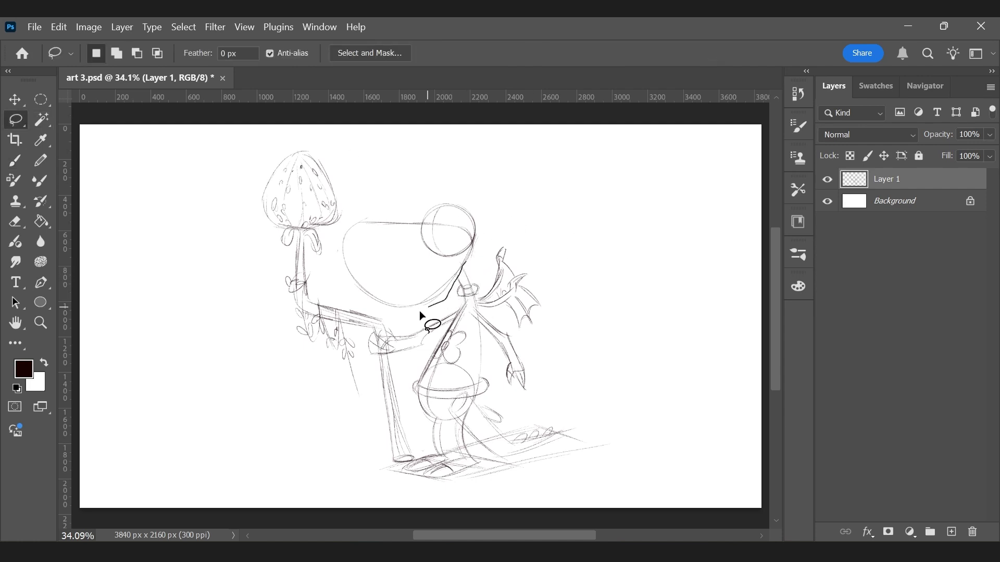
pyautogui.moveTo(331, 263)
pyautogui.mouseDown()
pyautogui.moveTo(369, 194)
pyautogui.moveTo(443, 178)
pyautogui.mouseUp()
pyautogui.moveTo(483, 248); pyautogui.dragTo(478, 260)
pyautogui.hotkey('ctrl', 't')
pyautogui.moveTo(498, 174); pyautogui.dragTo(520, 166)
pyautogui.hotkey('shift', 'Up')
pyautogui.hotkey('shift', 'Up')
pyautogui.hotkey('shift', 'Up')
pyautogui.hotkey('shift', 'Up')
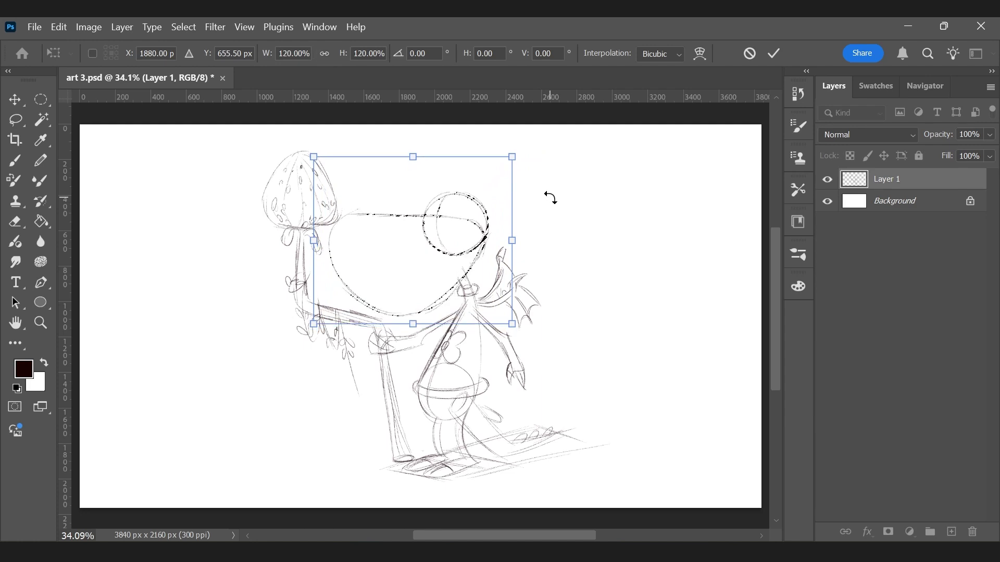
pyautogui.click(772, 53)
pyautogui.hotkey('ctrl', 'd')
pyautogui.hotkey('ctrl', 's')
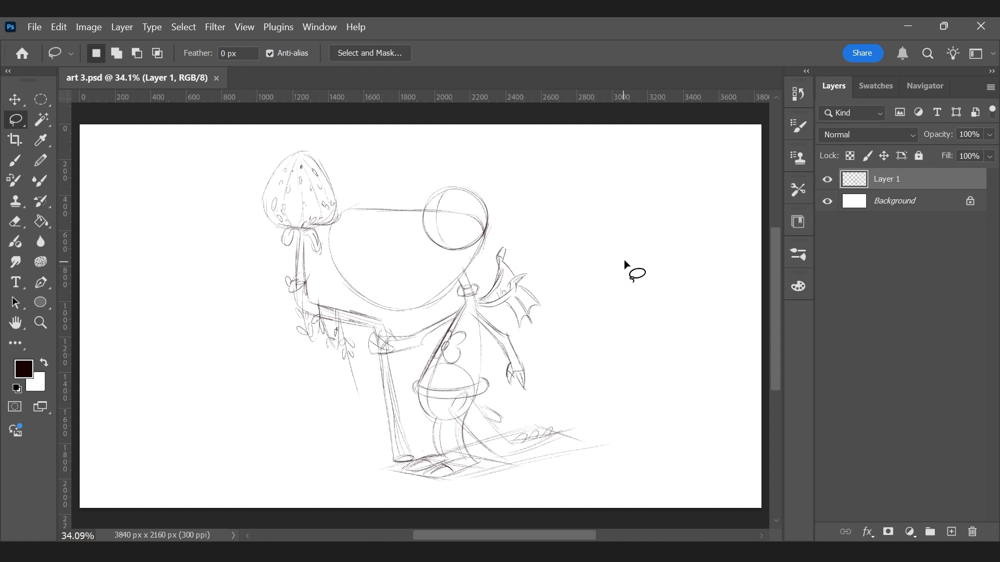
# Step: Scale the whole sketch down to 94.78% and move it left on the canvas
pyautogui.hotkey('ctrl', 't')
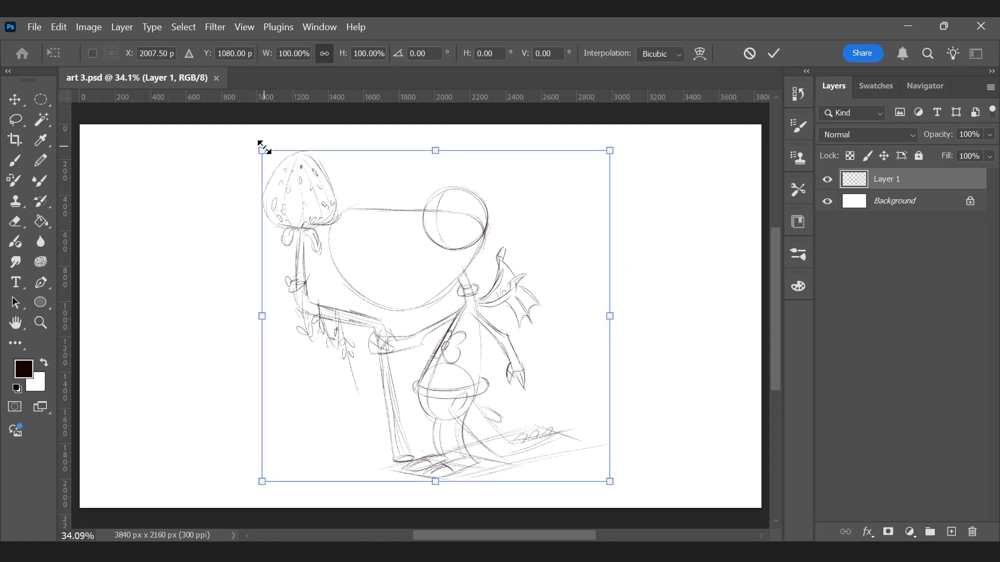
pyautogui.moveTo(263, 148); pyautogui.dragTo(280, 168)
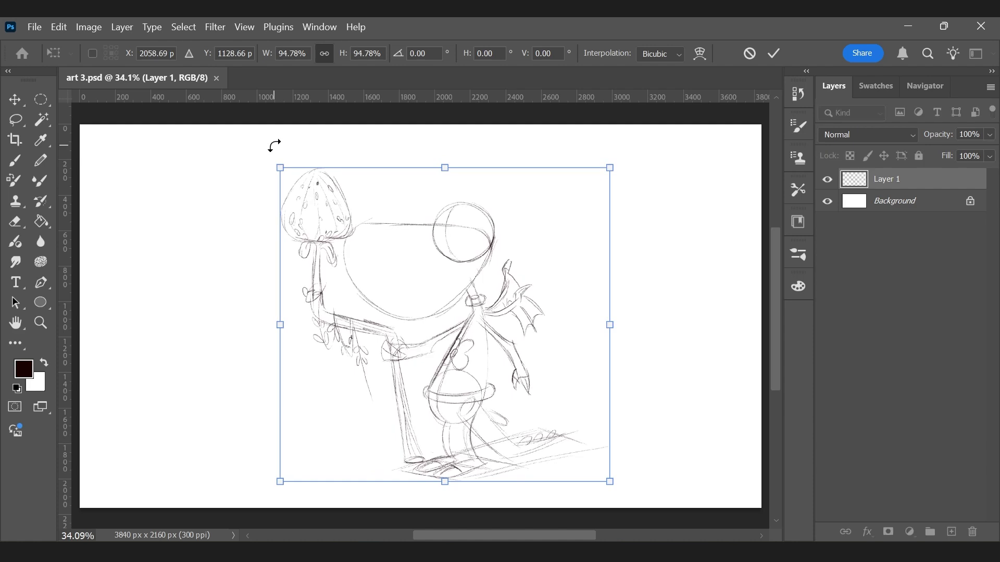
pyautogui.moveTo(492, 244); pyautogui.dragTo(473, 247)
pyautogui.click(774, 53)
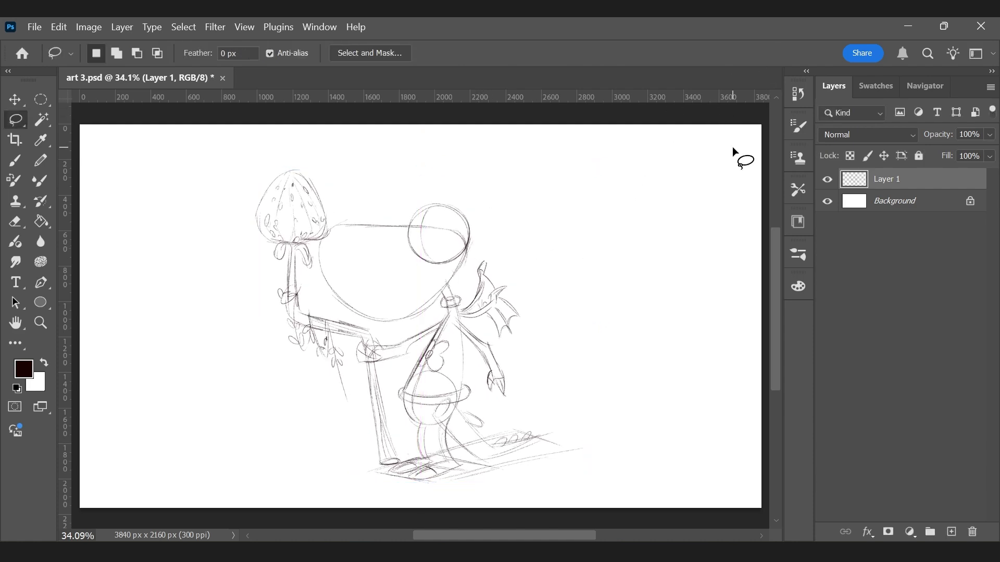
# Step: Lasso the staff's bulb and curled prongs and move them straight up, lengthening the staff
pyautogui.moveTo(332, 215); pyautogui.dragTo(314, 247)
pyautogui.moveTo(306, 155); pyautogui.dragTo(303, 151)
pyautogui.hotkey('ctrl', 't')
pyautogui.hotkey('shift', 'Up')
pyautogui.hotkey('shift', 'Up')
pyautogui.hotkey('shift', 'Up')
pyautogui.hotkey('shift', 'Up')
pyautogui.hotkey('shift', 'Up')
pyautogui.hotkey('shift', 'Up')
pyautogui.hotkey('shift', 'Up')
pyautogui.hotkey('shift', 'Up')
pyautogui.hotkey('shift', 'Up')
pyautogui.hotkey('shift', 'Up')
pyautogui.hotkey('shift', 'Up')
pyautogui.hotkey('shift', 'Up')
pyautogui.hotkey('shift', 'Up')
pyautogui.hotkey('shift', 'Up')
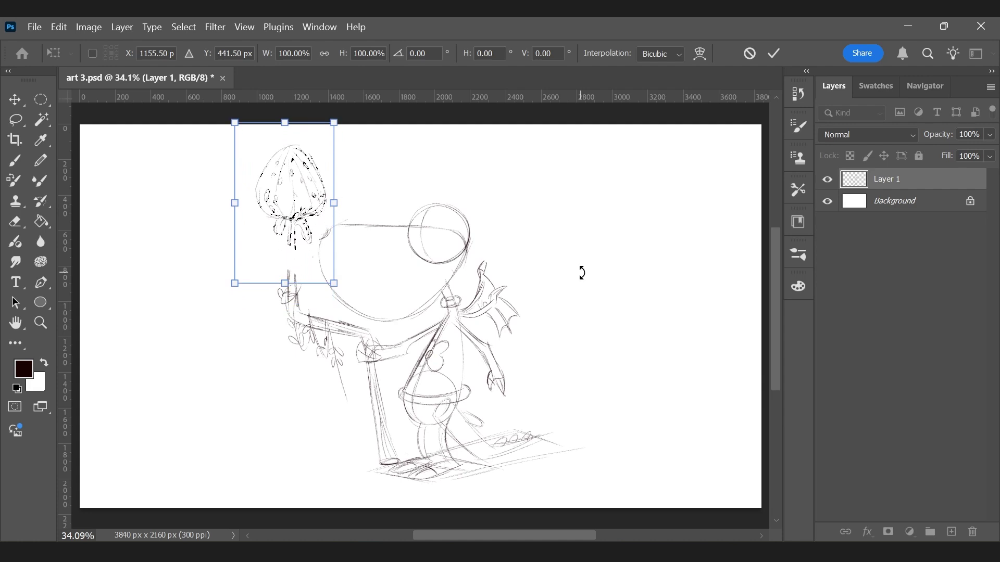
pyautogui.click(776, 52)
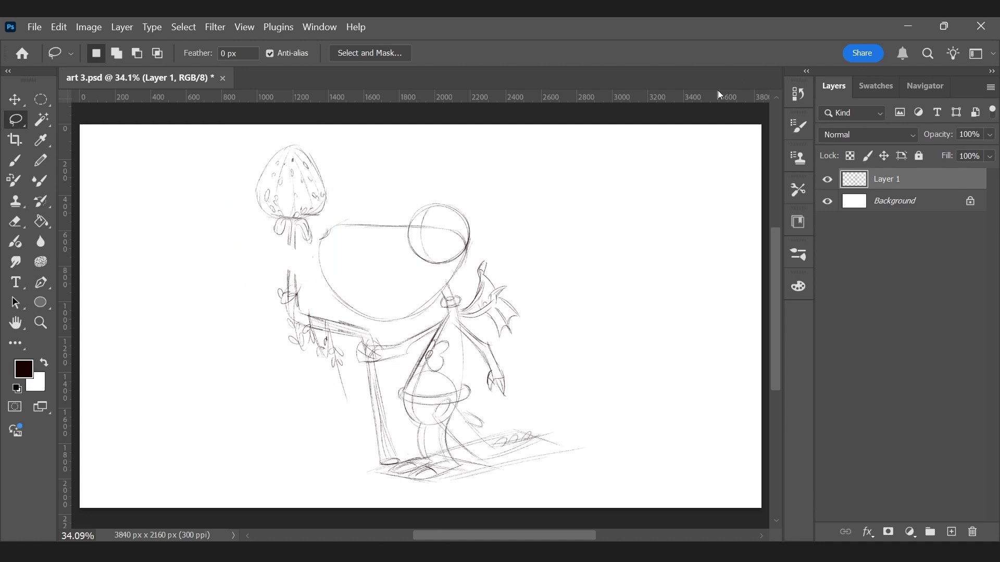
# Step: Redraw the missing upright shaft between the staff's bent section and the raised bulb
pyautogui.press('b')
pyautogui.moveTo(295, 245)
pyautogui.mouseDown()
pyautogui.moveTo(296, 282)
pyautogui.moveTo(288, 228)
pyautogui.mouseUp()
pyautogui.moveTo(288, 278); pyautogui.dragTo(293, 218)
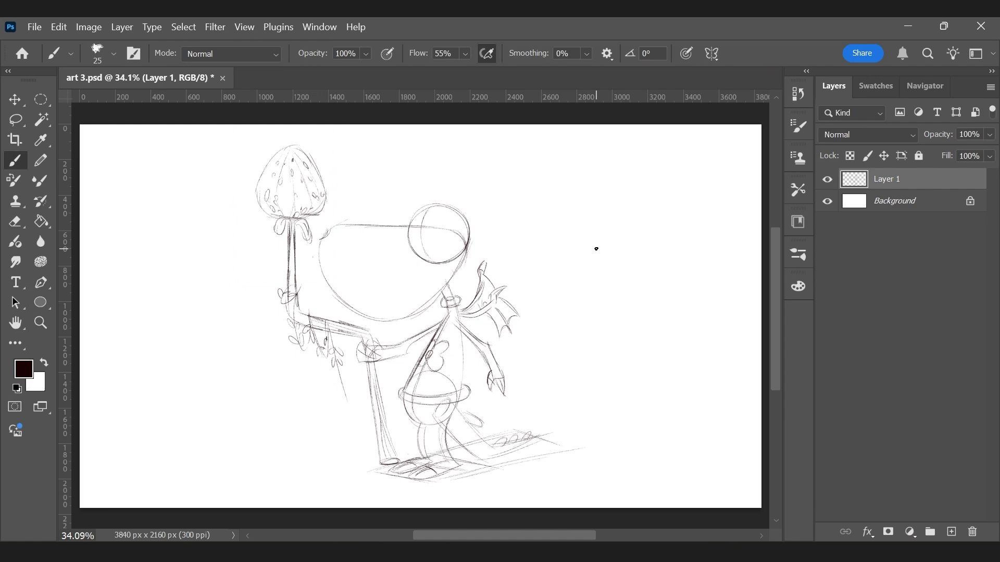
# Step: Lasso the dragon's free clawed hand at the end of the lowered arm and move it down away from the forearm
pyautogui.click(827, 179)
pyautogui.click(827, 179)
pyautogui.moveTo(493, 368)
pyautogui.mouseDown()
pyautogui.moveTo(510, 371)
pyautogui.moveTo(529, 355)
pyautogui.mouseUp()
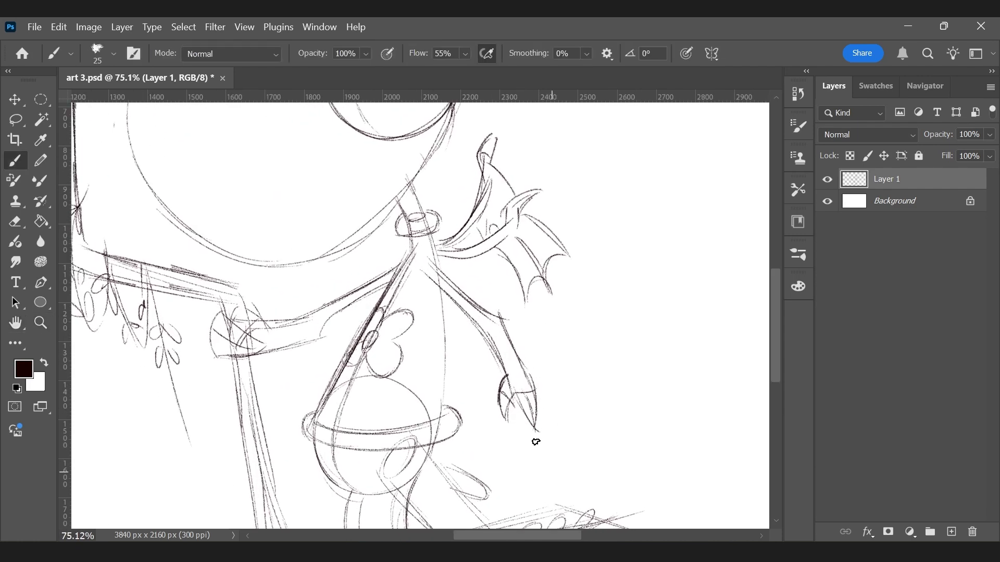
pyautogui.press('l')
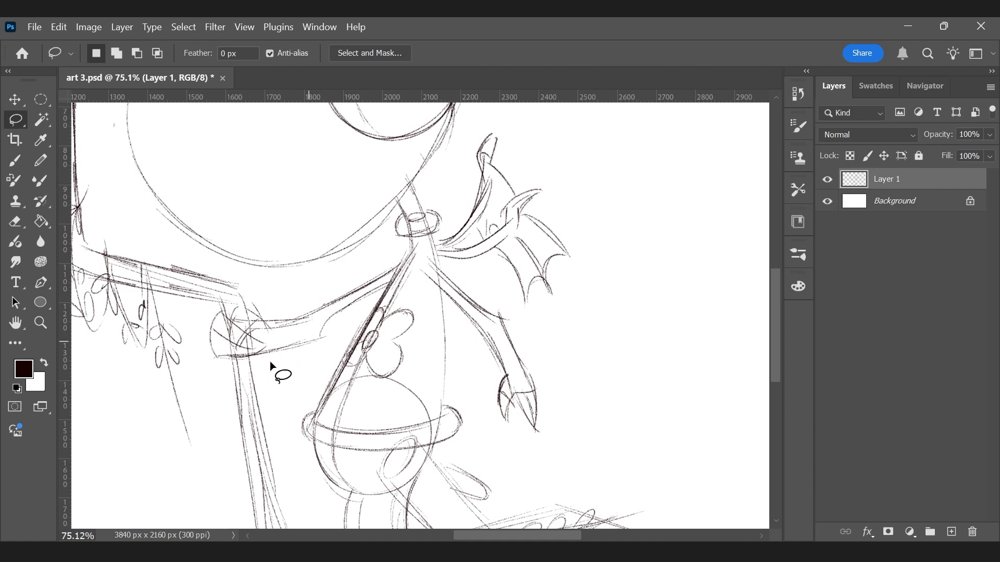
pyautogui.moveTo(523, 363)
pyautogui.mouseDown()
pyautogui.moveTo(569, 417)
pyautogui.moveTo(520, 362)
pyautogui.mouseUp()
pyautogui.hotkey('ctrl', 't')
pyautogui.moveTo(531, 393); pyautogui.dragTo(537, 407)
pyautogui.click(776, 60)
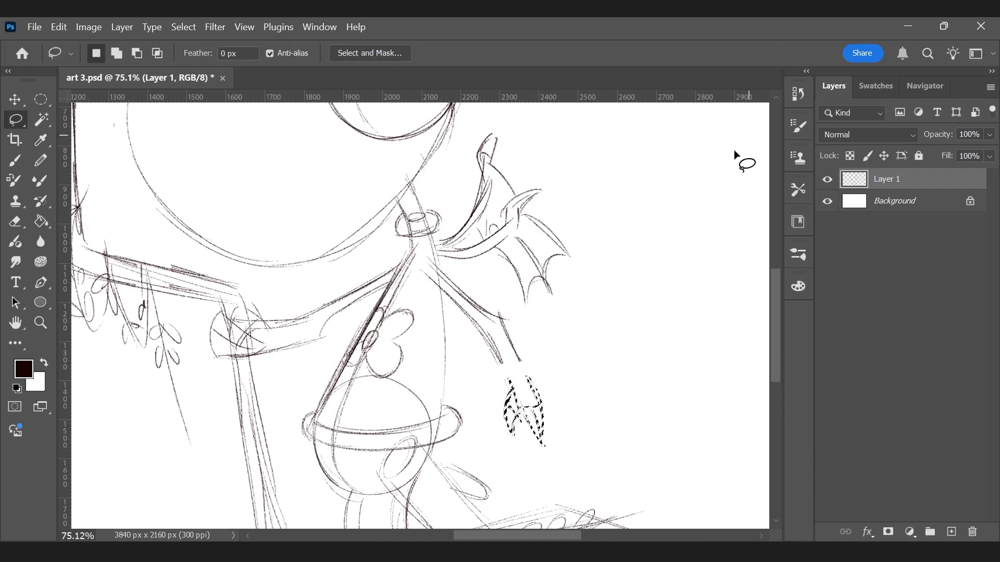
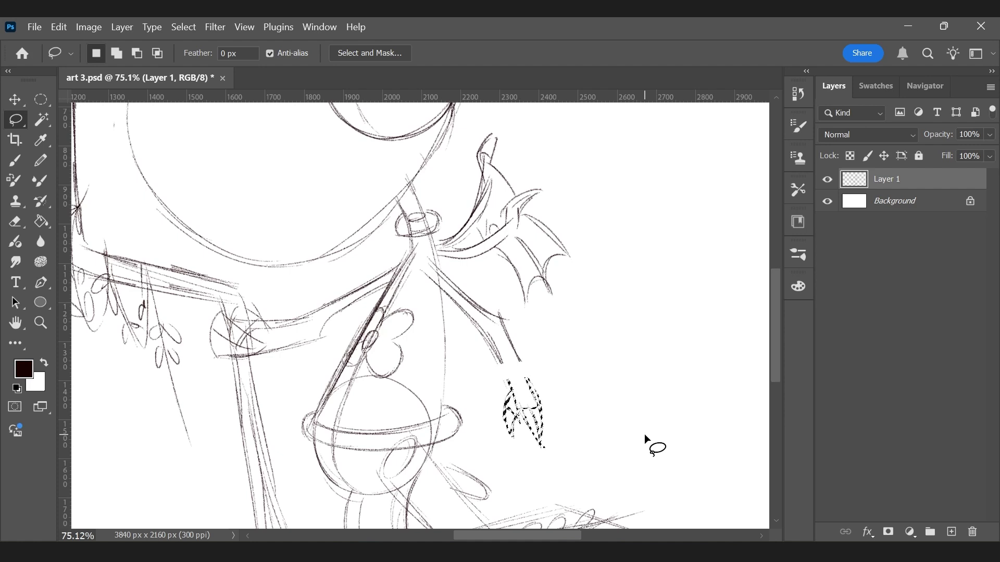
# Step: Nudge the selected hand slightly further down and right, and deselect it
pyautogui.hotkey('shift', 'Right')
pyautogui.hotkey('shift', 'Right')
pyautogui.hotkey('shift', 'Left')
pyautogui.hotkey('shift', 'Left')
pyautogui.hotkey('shift', 'Right')
pyautogui.hotkey('shift', 'Down')
pyautogui.hotkey('shift', 'Down')
pyautogui.hotkey('shift', 'Down')
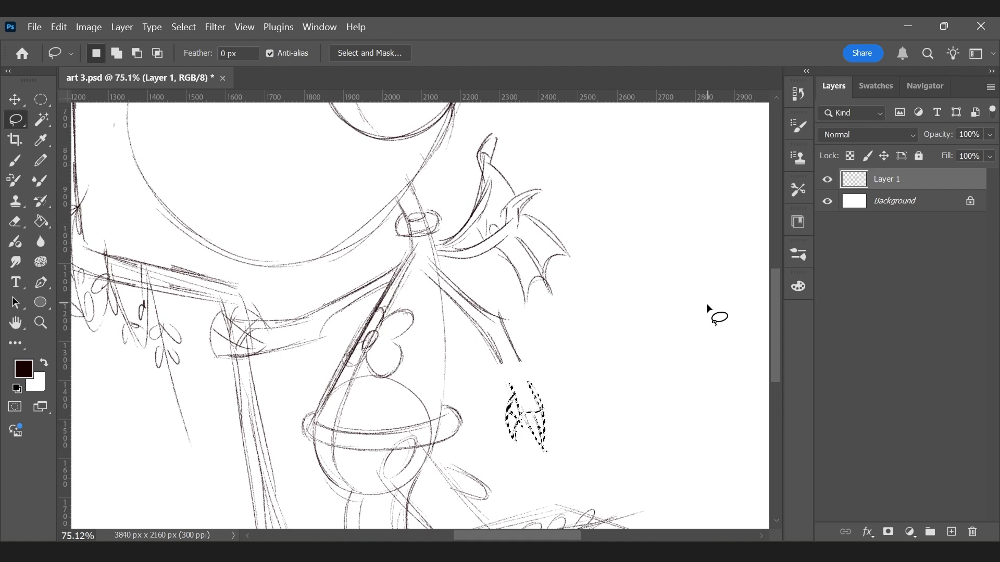
pyautogui.hotkey('ctrl', 'd')
# Step: Extend the forearm lines with the charcoal brush to reach the moved hand, and rework its claw outlines
pyautogui.press('b')
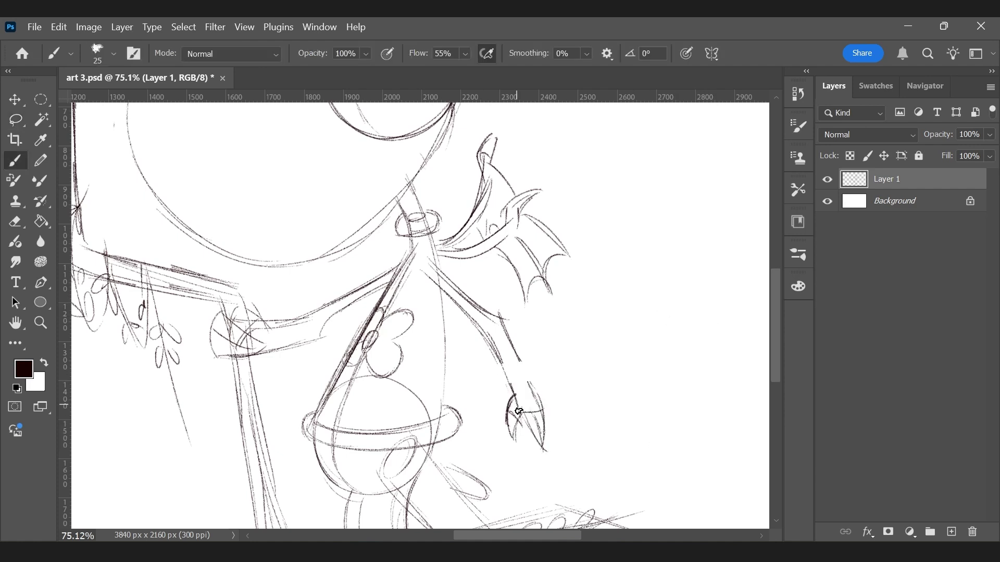
pyautogui.moveTo(507, 331); pyautogui.dragTo(550, 400)
pyautogui.moveTo(520, 354); pyautogui.dragTo(547, 398)
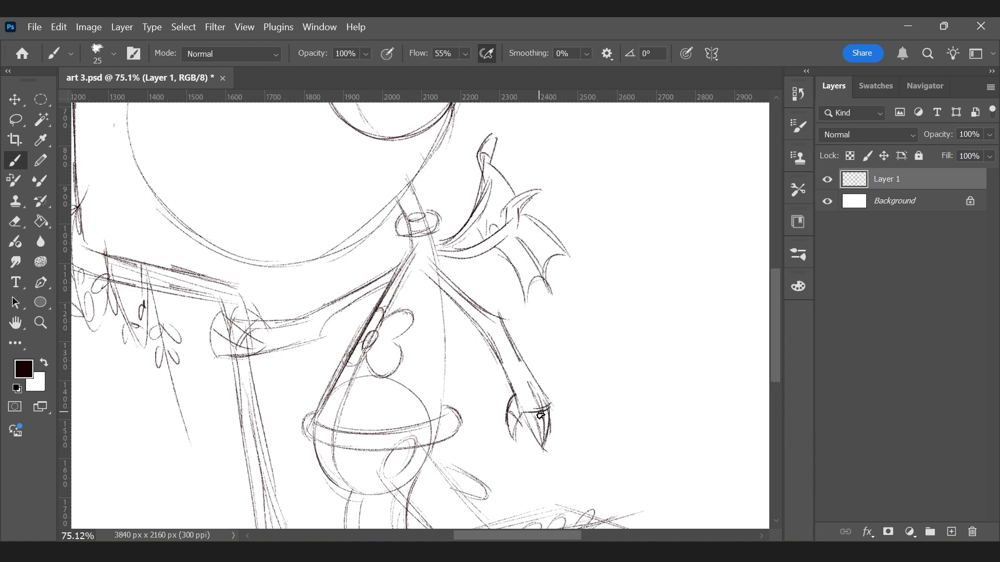
pyautogui.press('e')
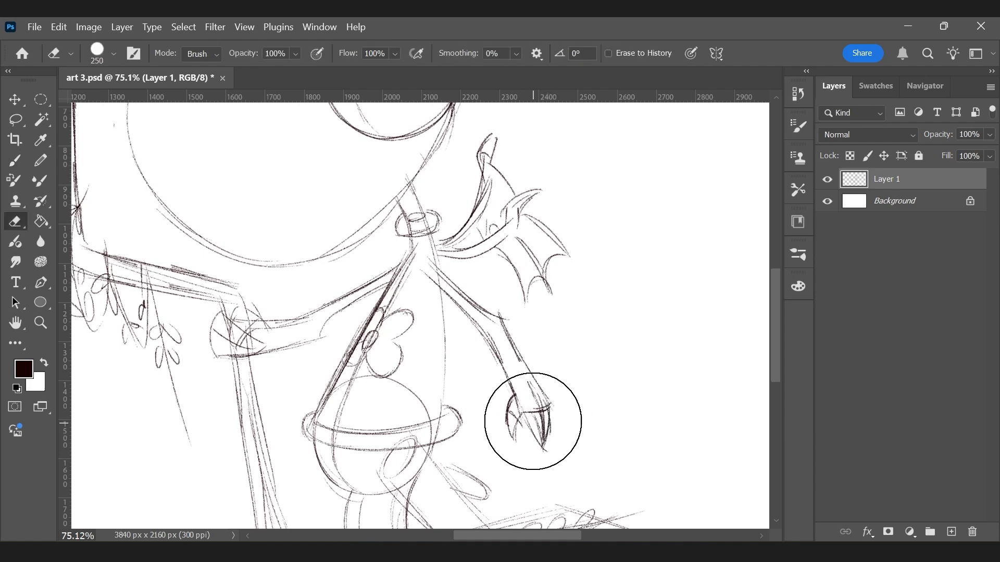
pyautogui.press('[')
pyautogui.press('[')
pyautogui.moveTo(531, 420)
pyautogui.mouseDown()
pyautogui.moveTo(539, 398)
pyautogui.moveTo(542, 449)
pyautogui.mouseUp()
pyautogui.press('b')
pyautogui.hotkey('ctrl', 'z')
# Step: Sketch rough curved rims for the two nostrils at the front of the snout
pyautogui.hotkey('ctrl', '-')
pyautogui.hotkey('ctrl', '-')
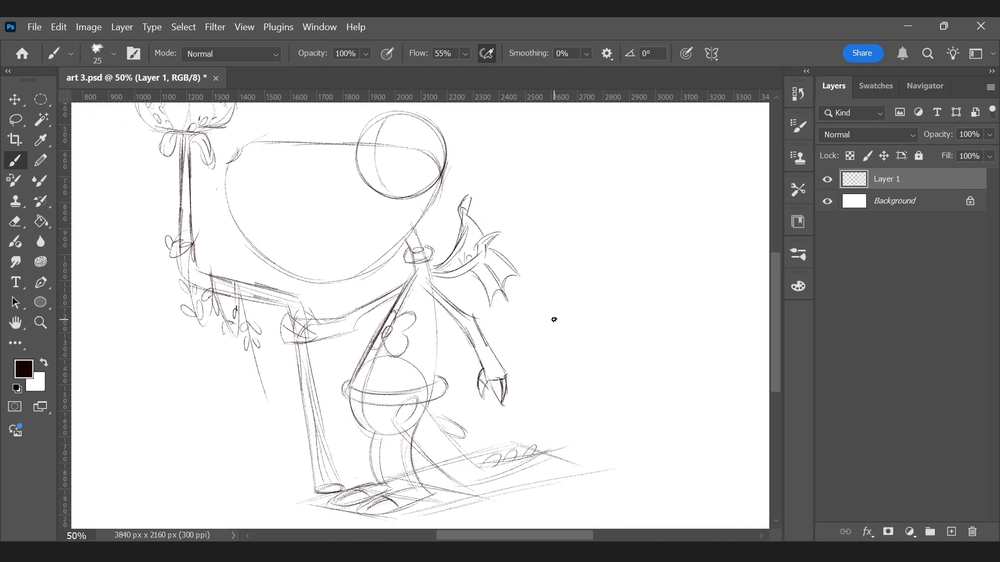
pyautogui.press('z')
pyautogui.moveTo(397, 158); pyautogui.dragTo(553, 232)
pyautogui.press('h')
pyautogui.press('b')
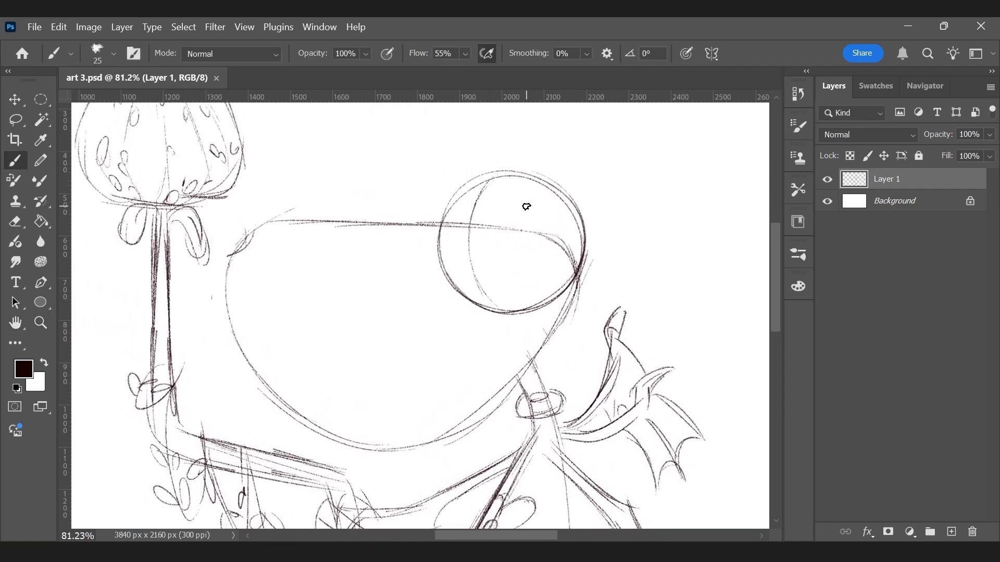
pyautogui.moveTo(231, 290)
pyautogui.mouseDown()
pyautogui.moveTo(244, 234)
pyautogui.moveTo(262, 268)
pyautogui.mouseUp()
pyautogui.moveTo(229, 229); pyautogui.dragTo(299, 237)
pyautogui.moveTo(309, 277)
pyautogui.mouseDown()
pyautogui.moveTo(328, 228)
pyautogui.moveTo(368, 252)
pyautogui.mouseUp()
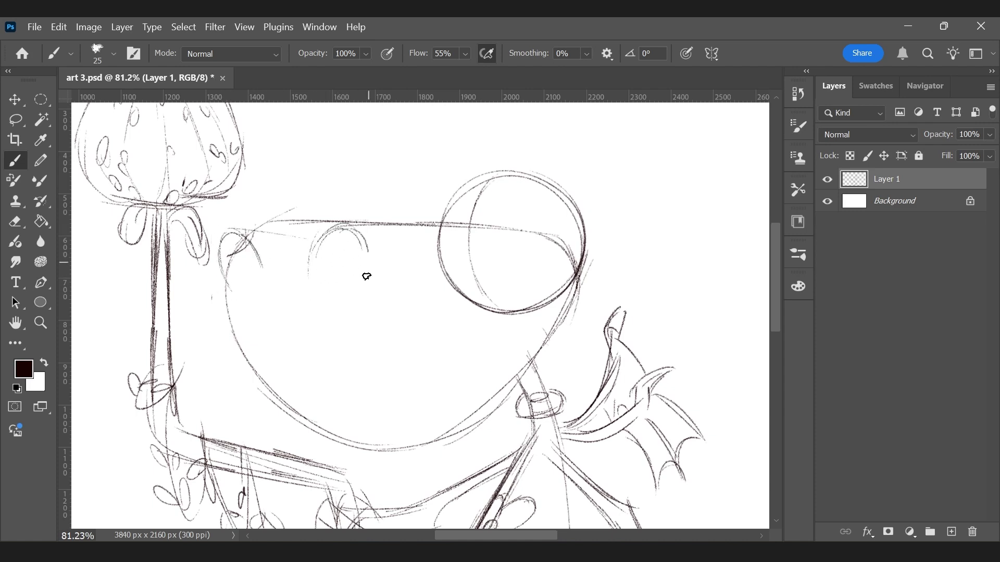
# Step: Redraw the near nostril's rim lower, draw oval openings in both nostrils, and add a curved guide line down the snout's front
pyautogui.hotkey('ctrl', 'z')
pyautogui.hotkey('ctrl', 'z')
pyautogui.hotkey('ctrl', 'z')
pyautogui.moveTo(323, 293)
pyautogui.mouseDown()
pyautogui.moveTo(381, 274)
pyautogui.moveTo(385, 303)
pyautogui.mouseUp()
pyautogui.moveTo(224, 261)
pyautogui.mouseDown()
pyautogui.moveTo(253, 274)
pyautogui.moveTo(231, 251)
pyautogui.moveTo(241, 293)
pyautogui.moveTo(252, 269)
pyautogui.mouseUp()
pyautogui.moveTo(357, 300)
pyautogui.mouseDown()
pyautogui.moveTo(366, 268)
pyautogui.moveTo(352, 258)
pyautogui.moveTo(335, 282)
pyautogui.moveTo(370, 278)
pyautogui.mouseUp()
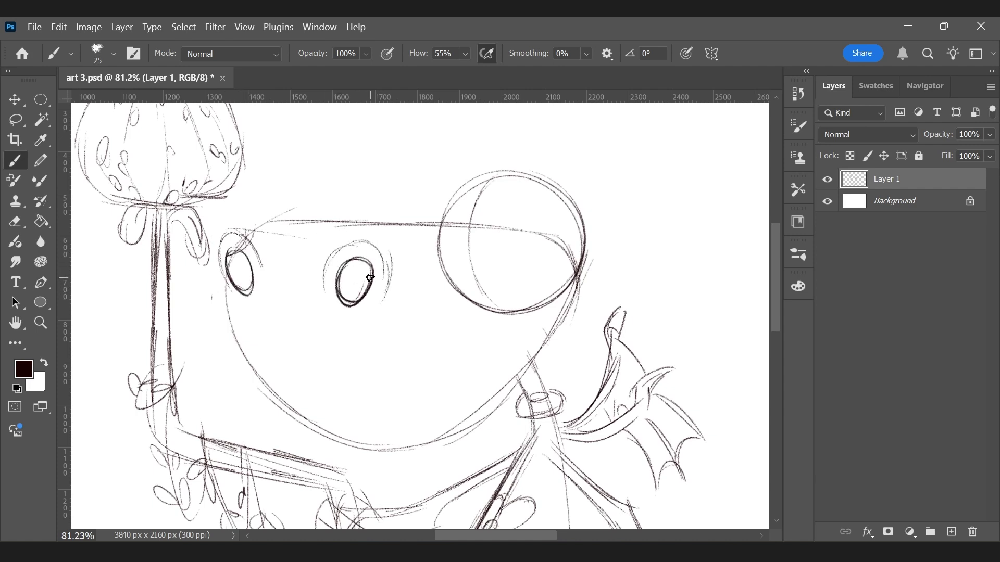
pyautogui.moveTo(299, 383); pyautogui.dragTo(288, 224)
# Step: Try a few mouth line strokes across the lower front of the snout
pyautogui.moveTo(265, 386); pyautogui.dragTo(310, 415)
pyautogui.hotkey('ctrl', 'z')
pyautogui.moveTo(255, 368)
pyautogui.mouseDown()
pyautogui.moveTo(326, 422)
pyautogui.moveTo(399, 414)
pyautogui.mouseUp()
pyautogui.hotkey('ctrl', 'z')
pyautogui.hotkey('ctrl', 'z')
pyautogui.moveTo(298, 415)
pyautogui.mouseDown()
pyautogui.moveTo(408, 411)
pyautogui.moveTo(325, 402)
pyautogui.moveTo(297, 413)
pyautogui.moveTo(411, 404)
pyautogui.mouseUp()
pyautogui.hotkey('ctrl', 'z')
pyautogui.hotkey('ctrl', 'z')
pyautogui.hotkey('ctrl', 'z')
pyautogui.hotkey('ctrl', 'z')
pyautogui.hotkey('ctrl', 'z')
# Step: Draw the mouth line from the snout's lower front curving up toward the cheek, with a darker lower lip beneath it
pyautogui.moveTo(295, 415)
pyautogui.mouseDown()
pyautogui.moveTo(326, 434)
pyautogui.moveTo(414, 416)
pyautogui.mouseUp()
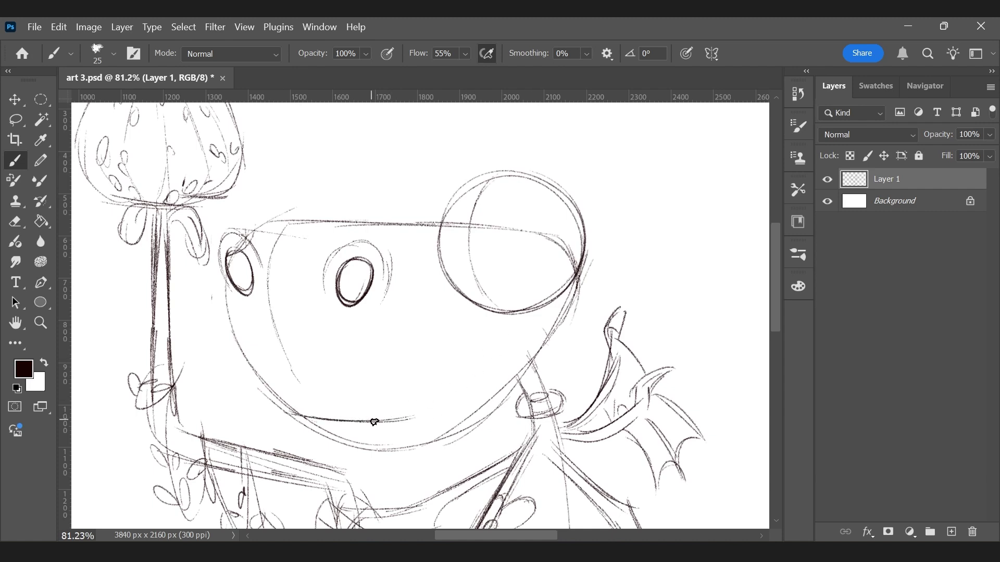
pyautogui.moveTo(396, 416); pyautogui.dragTo(508, 328)
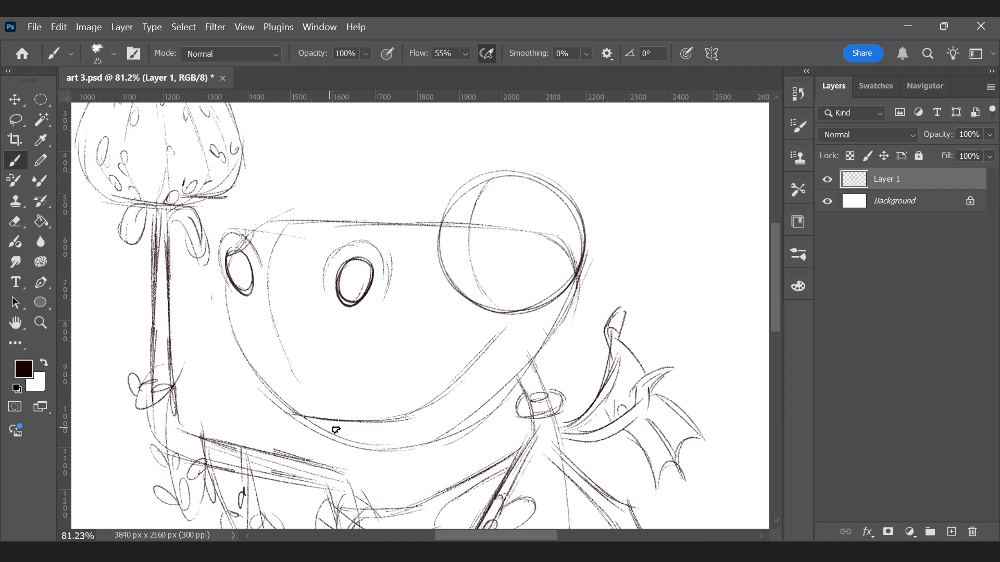
pyautogui.moveTo(309, 416); pyautogui.dragTo(404, 448)
pyautogui.hotkey('ctrl', 'z')
pyautogui.moveTo(315, 417); pyautogui.dragTo(360, 442)
pyautogui.moveTo(316, 417); pyautogui.dragTo(388, 449)
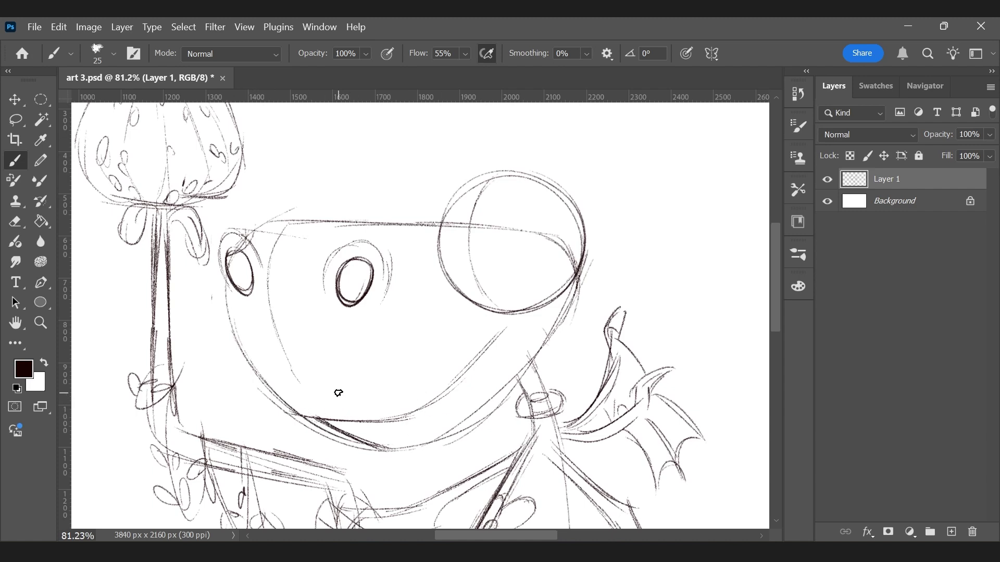
# Step: Erase the overlapping lines where the mouth meets the lower lip, and darken the snout's front contour down to that point
pyautogui.press('e')
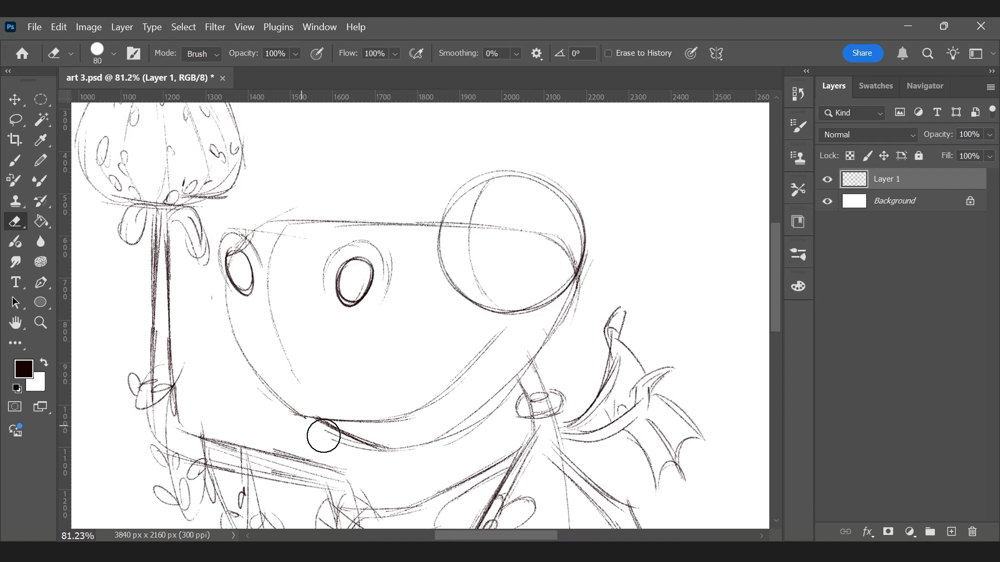
pyautogui.press('b')
pyautogui.moveTo(297, 415); pyautogui.dragTo(266, 388)
pyautogui.moveTo(303, 418)
pyautogui.mouseDown()
pyautogui.moveTo(250, 368)
pyautogui.moveTo(298, 415)
pyautogui.mouseUp()
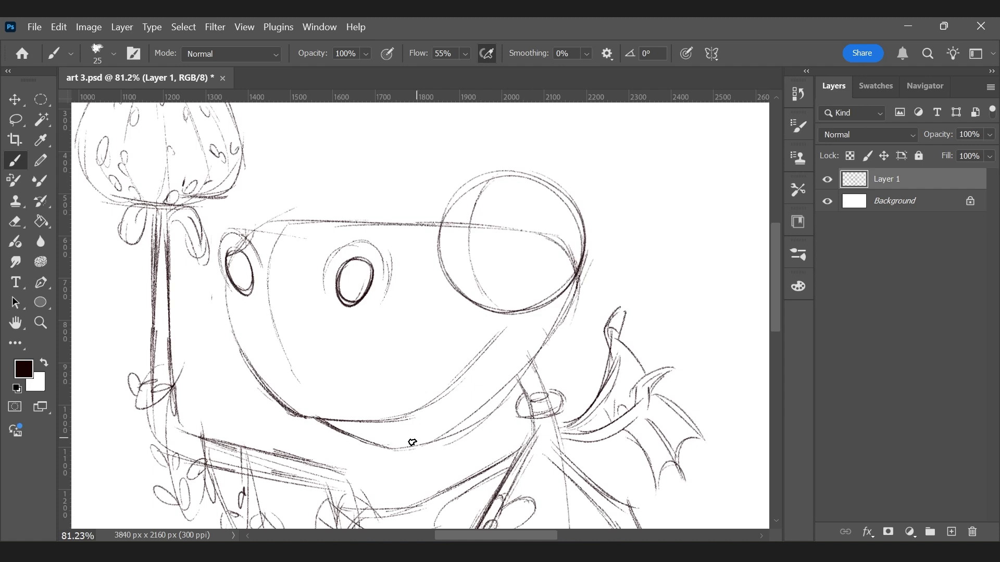
# Step: Darken the underside of the lower jaw and draw three small teeth hanging from the rear of the mouth line
pyautogui.moveTo(359, 440); pyautogui.dragTo(432, 442)
pyautogui.moveTo(448, 389)
pyautogui.mouseDown()
pyautogui.moveTo(477, 381)
pyautogui.moveTo(482, 349)
pyautogui.mouseUp()
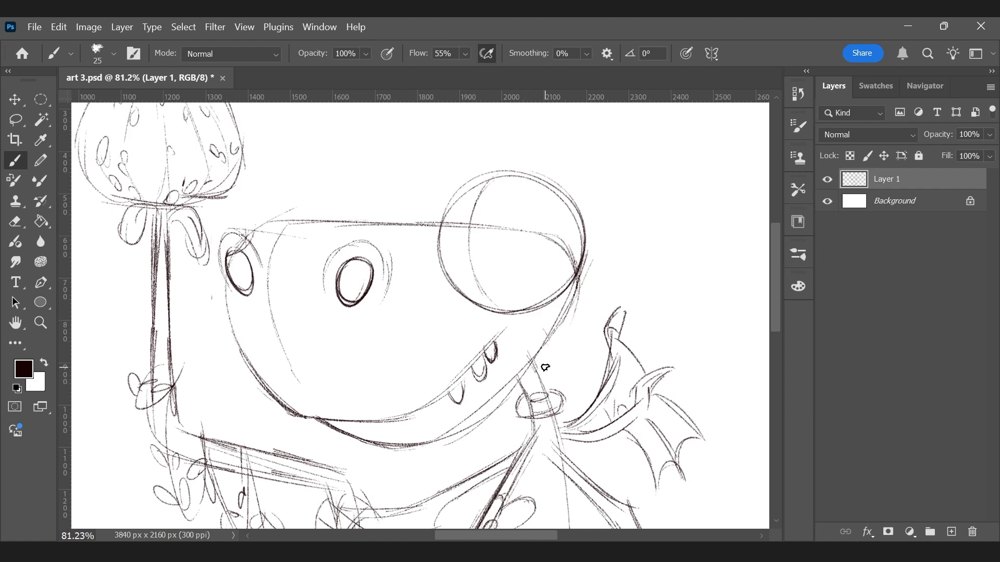
# Step: Sketch an angular brow ridge over the upper front edge of the head circle
pyautogui.moveTo(440, 197)
pyautogui.mouseDown()
pyautogui.moveTo(441, 229)
pyautogui.moveTo(438, 221)
pyautogui.mouseUp()
pyautogui.hotkey('ctrl', 'z')
pyautogui.moveTo(449, 181)
pyautogui.mouseDown()
pyautogui.moveTo(437, 214)
pyautogui.moveTo(510, 172)
pyautogui.mouseUp()
pyautogui.moveTo(439, 189); pyautogui.dragTo(436, 229)
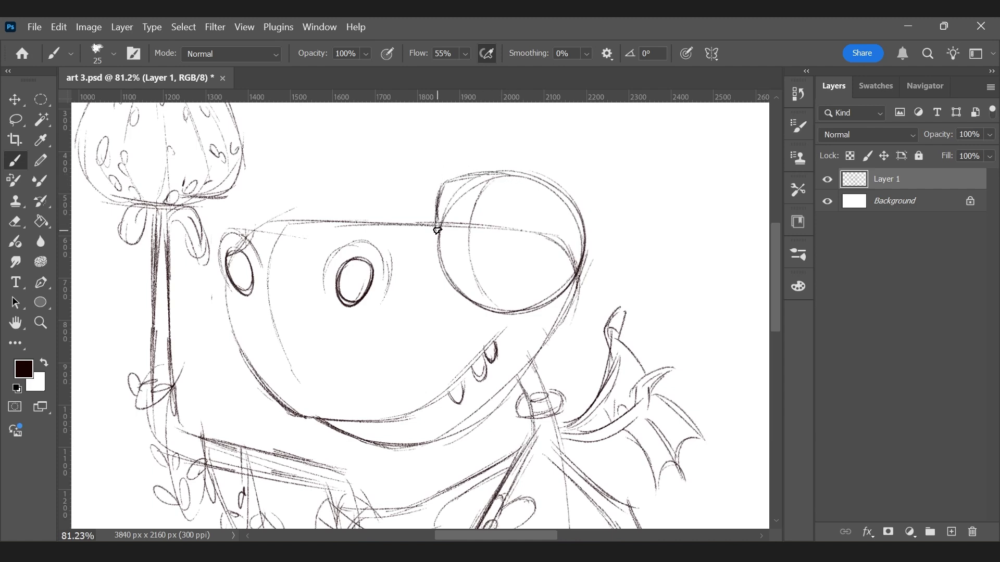
pyautogui.moveTo(436, 220)
pyautogui.mouseDown()
pyautogui.moveTo(441, 178)
pyautogui.moveTo(509, 173)
pyautogui.mouseUp()
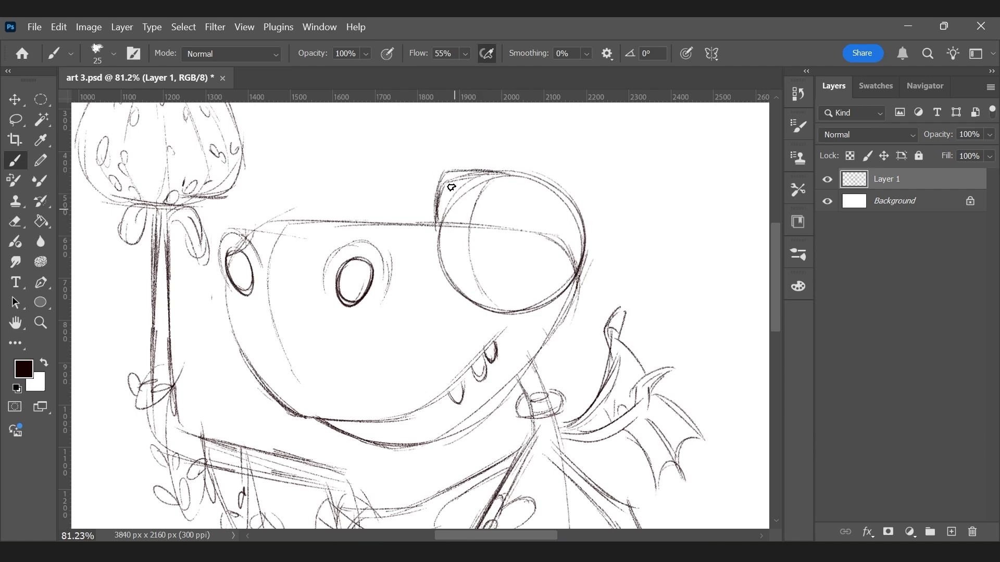
# Step: Draw two upright oval eyes below the brow ridge and fill in their dark pupils
pyautogui.moveTo(443, 179)
pyautogui.mouseDown()
pyautogui.moveTo(432, 201)
pyautogui.moveTo(442, 221)
pyautogui.moveTo(452, 192)
pyautogui.moveTo(441, 224)
pyautogui.mouseUp()
pyautogui.moveTo(494, 178)
pyautogui.mouseDown()
pyautogui.moveTo(474, 201)
pyautogui.moveTo(490, 219)
pyautogui.moveTo(501, 198)
pyautogui.moveTo(477, 193)
pyautogui.moveTo(494, 224)
pyautogui.mouseUp()
pyautogui.hotkey('ctrl', 'z')
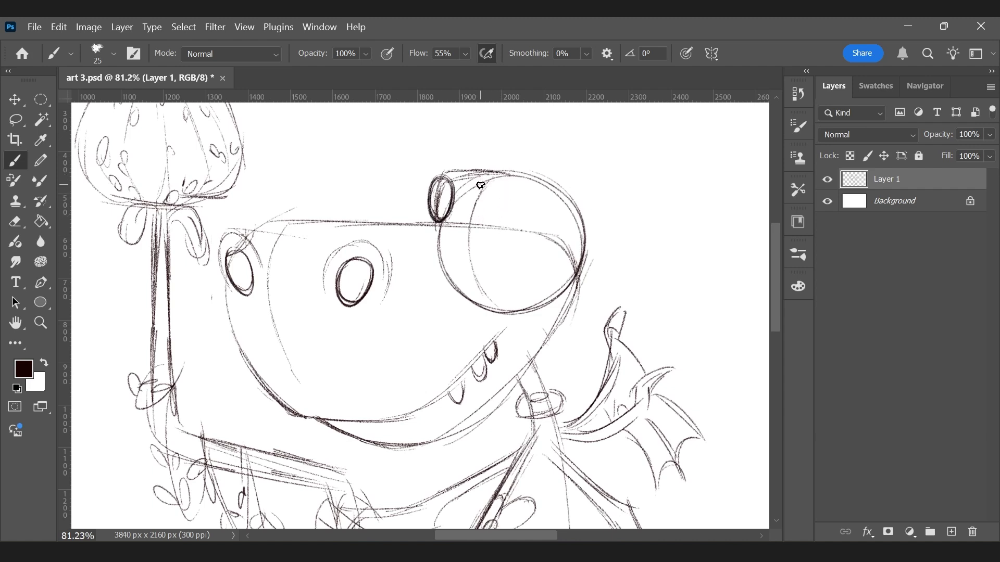
pyautogui.hotkey('ctrl', 'z')
pyautogui.moveTo(440, 191)
pyautogui.mouseDown()
pyautogui.moveTo(432, 213)
pyautogui.moveTo(450, 202)
pyautogui.moveTo(430, 200)
pyautogui.moveTo(454, 197)
pyautogui.moveTo(497, 213)
pyautogui.moveTo(475, 196)
pyautogui.moveTo(483, 220)
pyautogui.moveTo(500, 219)
pyautogui.moveTo(485, 183)
pyautogui.moveTo(496, 193)
pyautogui.moveTo(441, 198)
pyautogui.moveTo(433, 210)
pyautogui.moveTo(441, 218)
pyautogui.moveTo(441, 190)
pyautogui.moveTo(439, 213)
pyautogui.moveTo(485, 199)
pyautogui.mouseUp()
pyautogui.hotkey('ctrl', 'z')
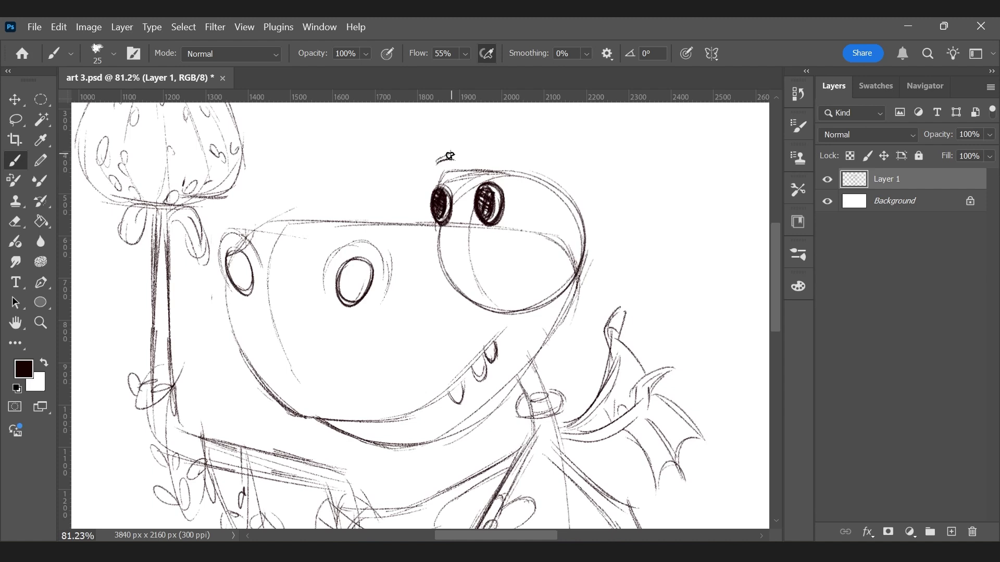
# Step: Sketch two small outlined eyebrows floating above the head circle and trim the far one with the Eraser
pyautogui.moveTo(441, 163)
pyautogui.mouseDown()
pyautogui.moveTo(452, 149)
pyautogui.moveTo(503, 155)
pyautogui.moveTo(499, 172)
pyautogui.mouseUp()
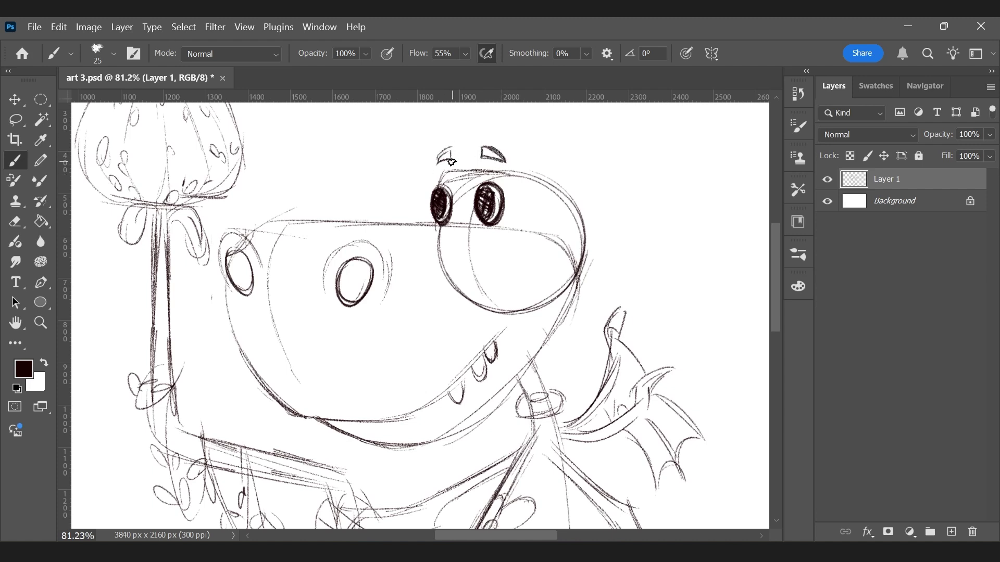
pyautogui.moveTo(435, 166); pyautogui.dragTo(453, 150)
pyautogui.press('e')
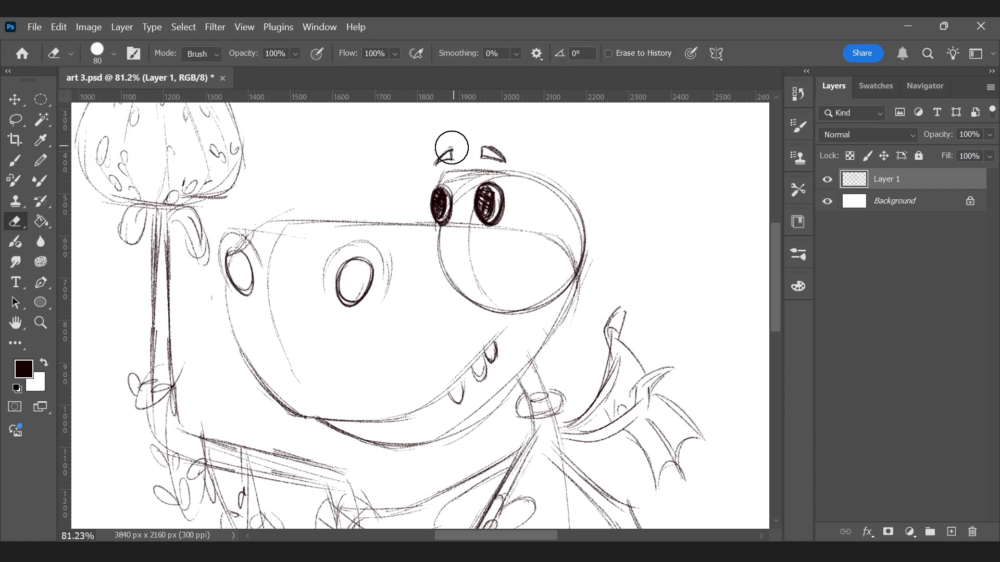
pyautogui.press('b')
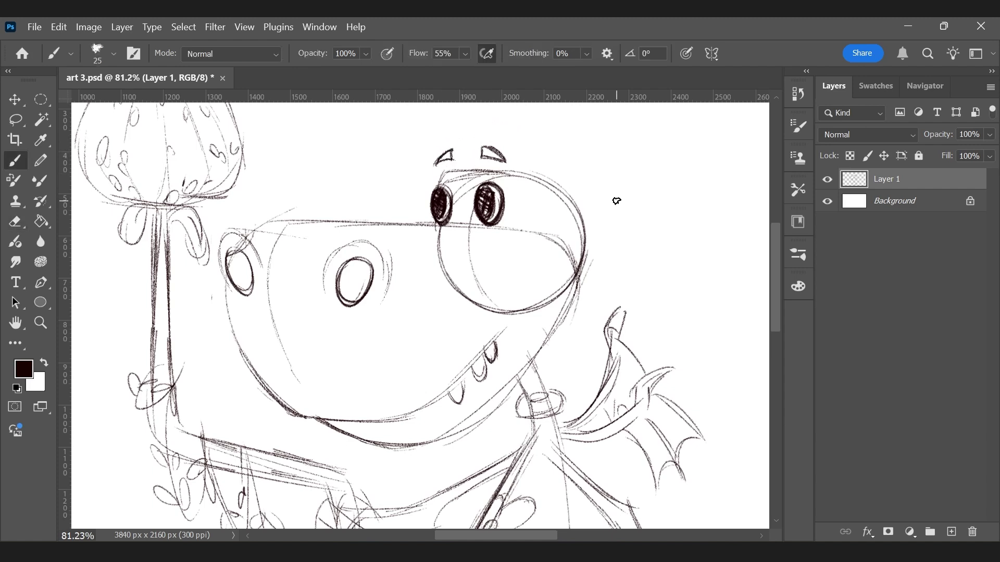
# Step: Erase both small eyebrows floating above the dragon's head
pyautogui.hotkey('ctrl', '-')
pyautogui.hotkey('ctrl', '-')
pyautogui.hotkey('ctrl', '-')
pyautogui.hotkey('ctrl', '-')
pyautogui.hotkey('ctrl', '-')
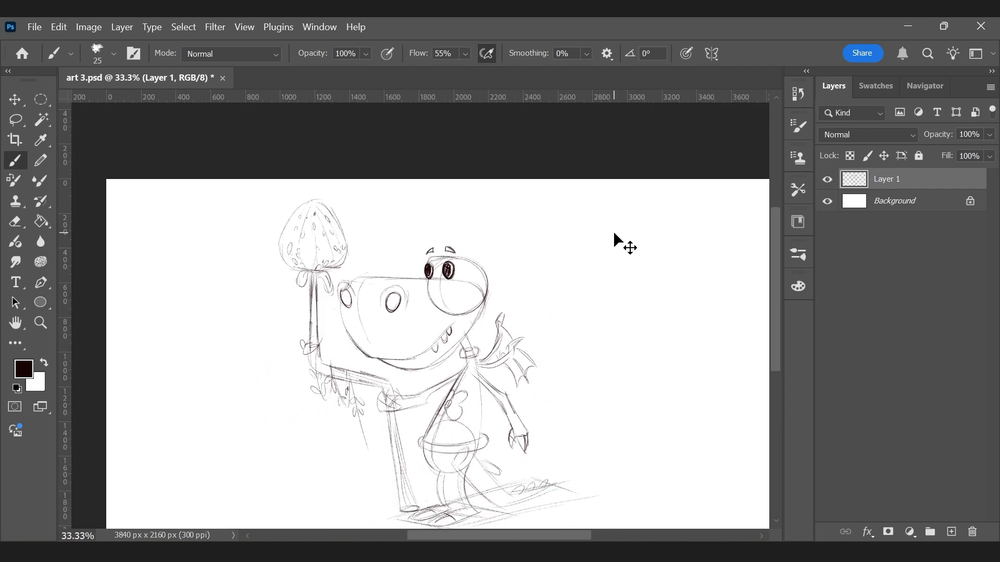
pyautogui.hotkey('ctrl', '+')
pyautogui.hotkey('ctrl', '+')
pyautogui.hotkey('ctrl', '+')
pyautogui.press('z')
pyautogui.moveTo(471, 209); pyautogui.dragTo(491, 217)
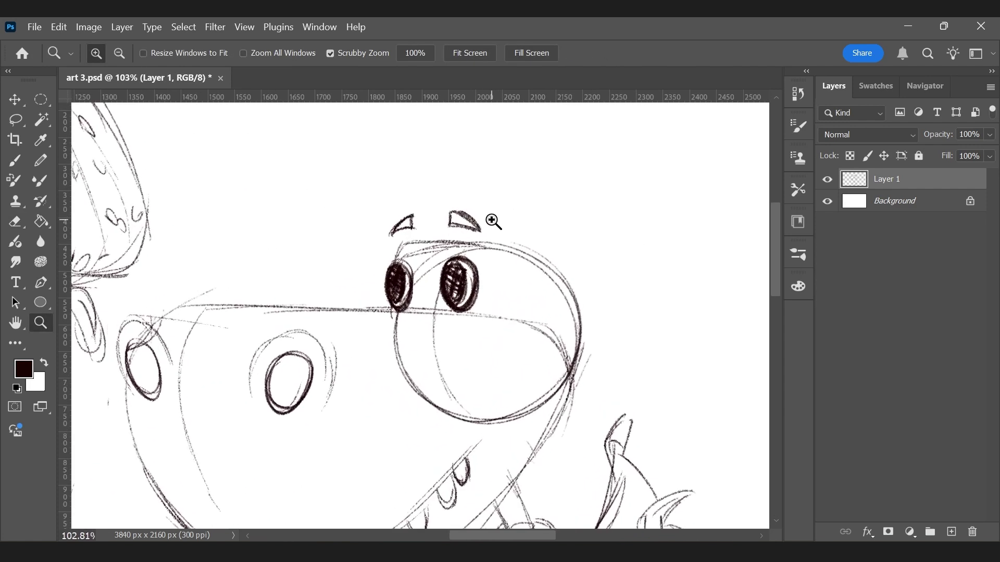
pyautogui.press('e')
pyautogui.moveTo(402, 216); pyautogui.dragTo(391, 227)
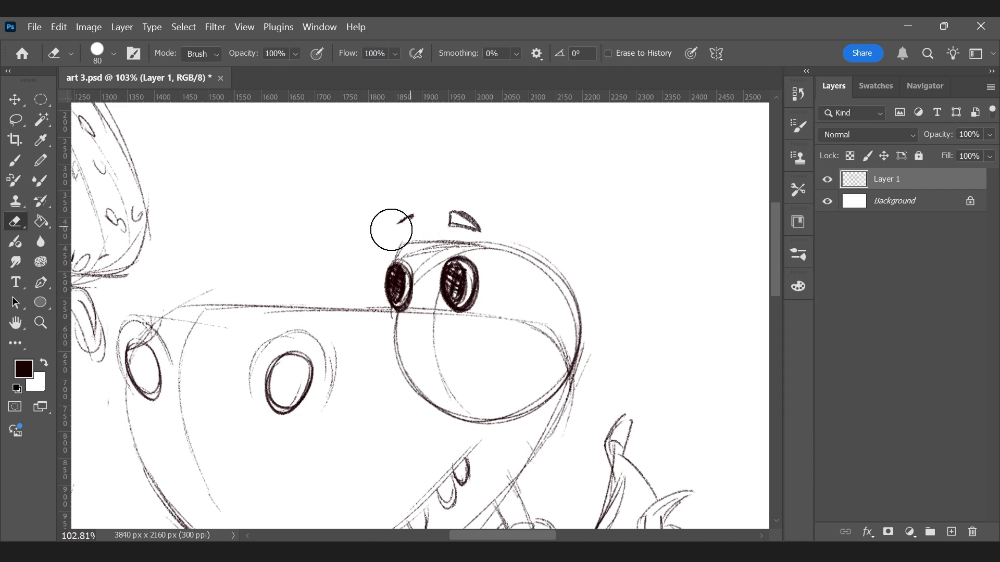
pyautogui.moveTo(475, 217); pyautogui.dragTo(468, 222)
# Step: Draw thick, solid dark eyebrows along the brow ridge directly above both eyes
pyautogui.press('b')
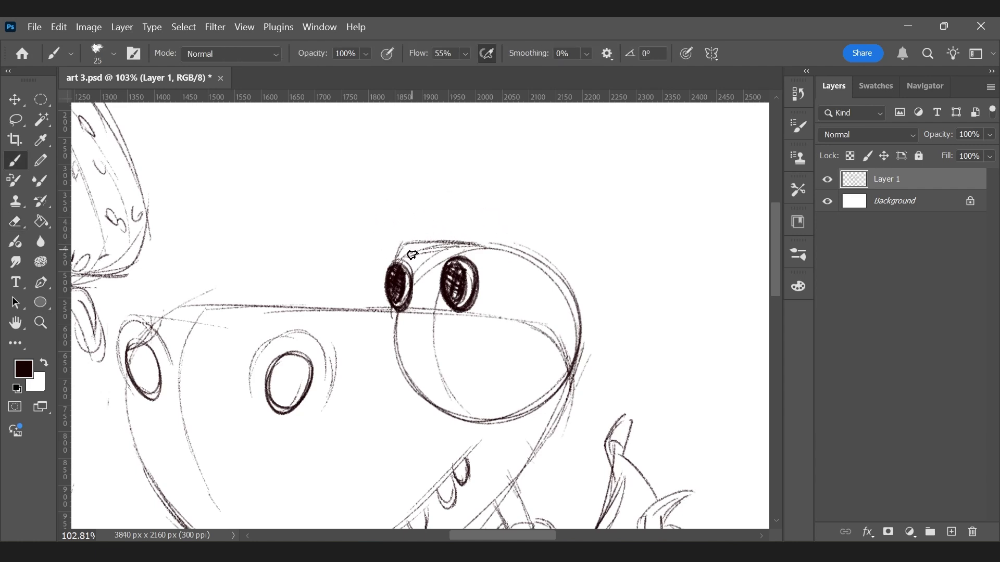
pyautogui.moveTo(455, 249)
pyautogui.mouseDown()
pyautogui.moveTo(478, 253)
pyautogui.moveTo(425, 242)
pyautogui.moveTo(516, 272)
pyautogui.moveTo(472, 248)
pyautogui.moveTo(506, 266)
pyautogui.mouseUp()
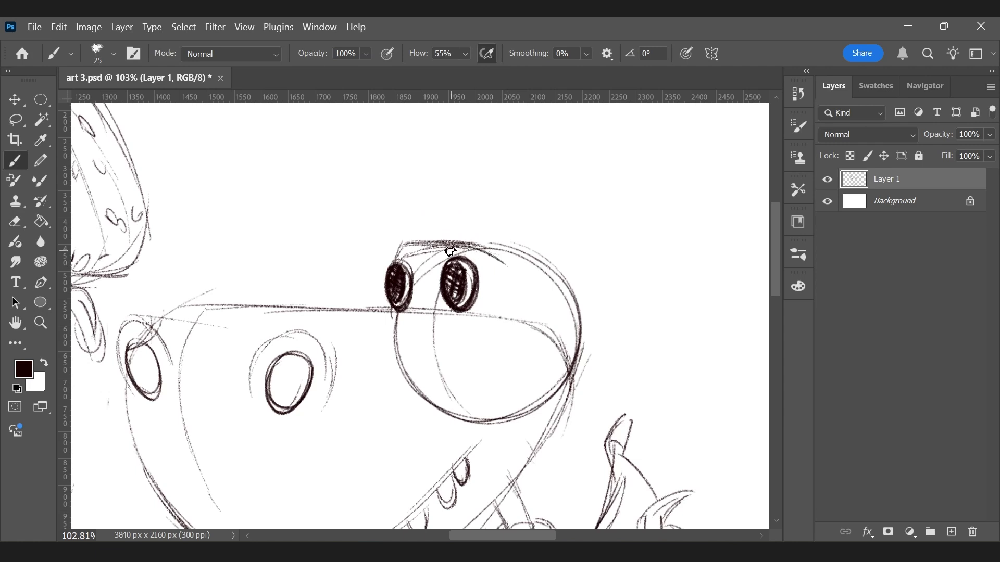
pyautogui.moveTo(448, 242); pyautogui.dragTo(448, 253)
pyautogui.moveTo(451, 251)
pyautogui.mouseDown()
pyautogui.moveTo(495, 269)
pyautogui.moveTo(468, 244)
pyautogui.moveTo(462, 253)
pyautogui.moveTo(502, 270)
pyautogui.moveTo(459, 246)
pyautogui.moveTo(481, 257)
pyautogui.moveTo(450, 251)
pyautogui.moveTo(493, 263)
pyautogui.moveTo(397, 247)
pyautogui.moveTo(408, 247)
pyautogui.mouseUp()
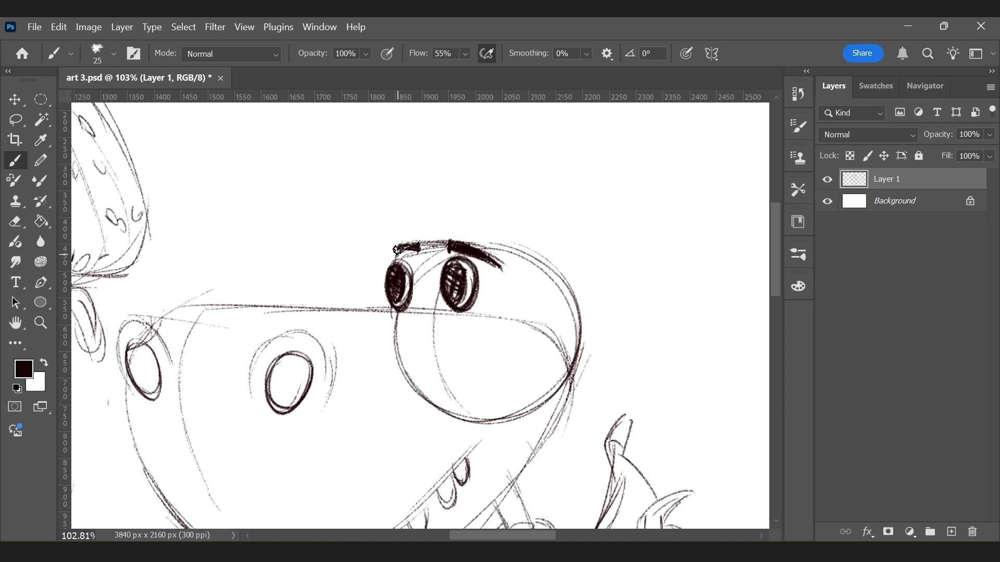
# Step: Examine the dragon's facial features up close and against the whole sketch
pyautogui.hotkey('ctrl', '-')
pyautogui.hotkey('ctrl', '-')
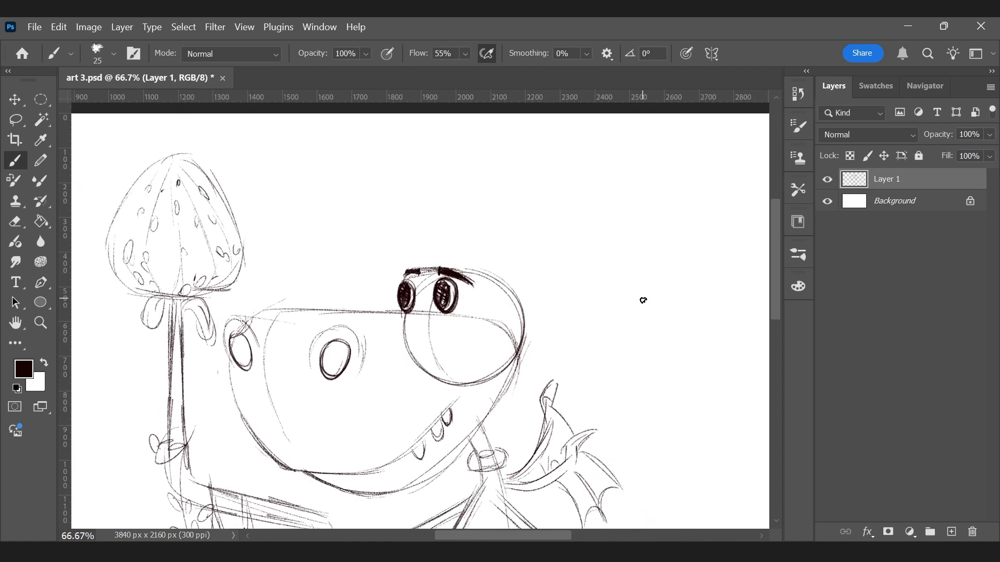
pyautogui.hotkey('ctrl', '-')
pyautogui.hotkey('ctrl', '-')
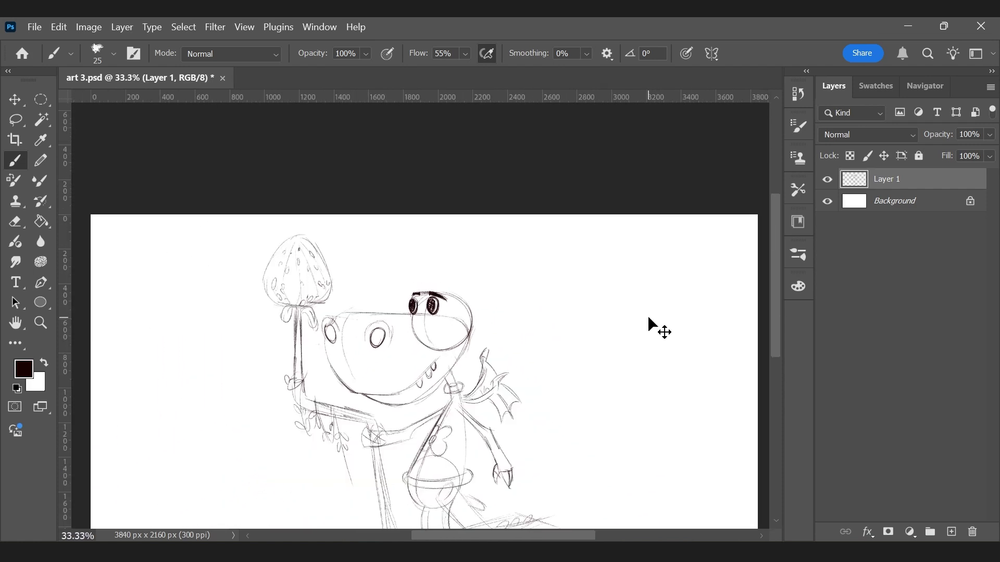
pyautogui.hotkey('ctrl', '+')
pyautogui.hotkey('ctrl', '+')
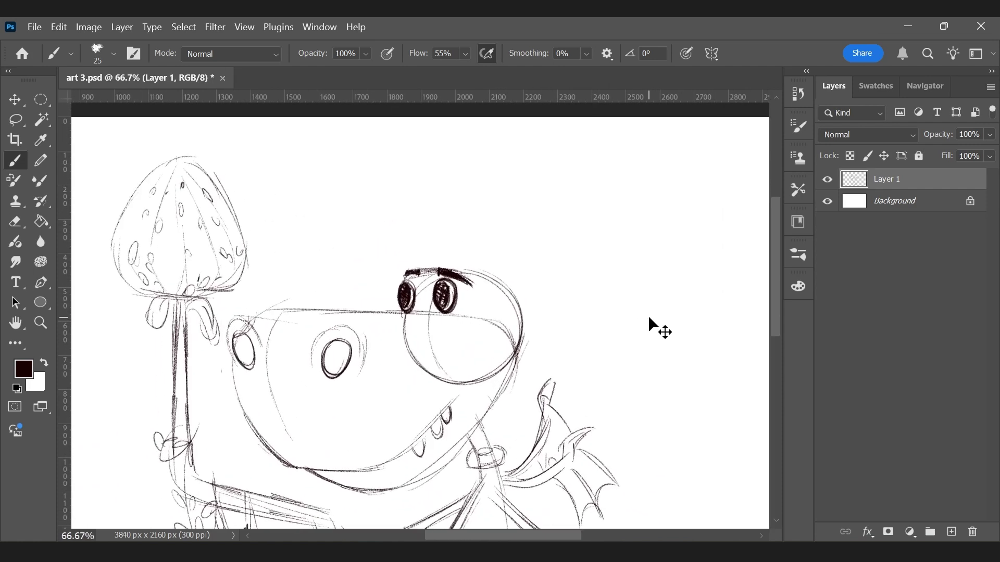
pyautogui.hotkey('ctrl', '-')
pyautogui.hotkey('ctrl', '-')
pyautogui.hotkey('ctrl', '+')
pyautogui.hotkey('ctrl', '+')
pyautogui.hotkey('ctrl', '-')
pyautogui.hotkey('ctrl', '-')
pyautogui.hotkey('ctrl', '+')
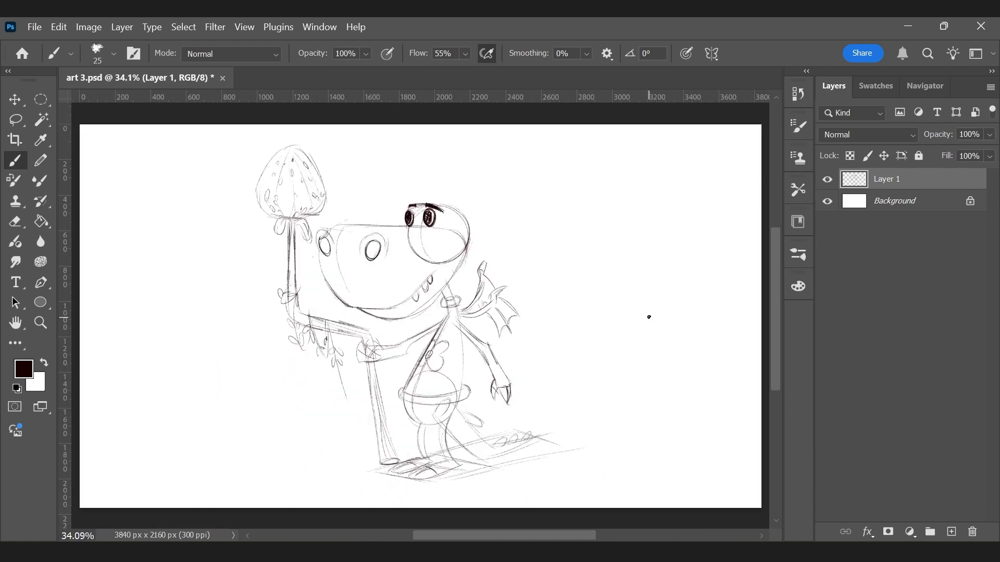
# Step: Shape the near eyebrow into a tapered curve and clean up the gap between both eyebrows with a size 35 Eraser
pyautogui.press('z')
pyautogui.moveTo(473, 217)
pyautogui.mouseDown()
pyautogui.moveTo(493, 210)
pyautogui.moveTo(486, 223)
pyautogui.mouseUp()
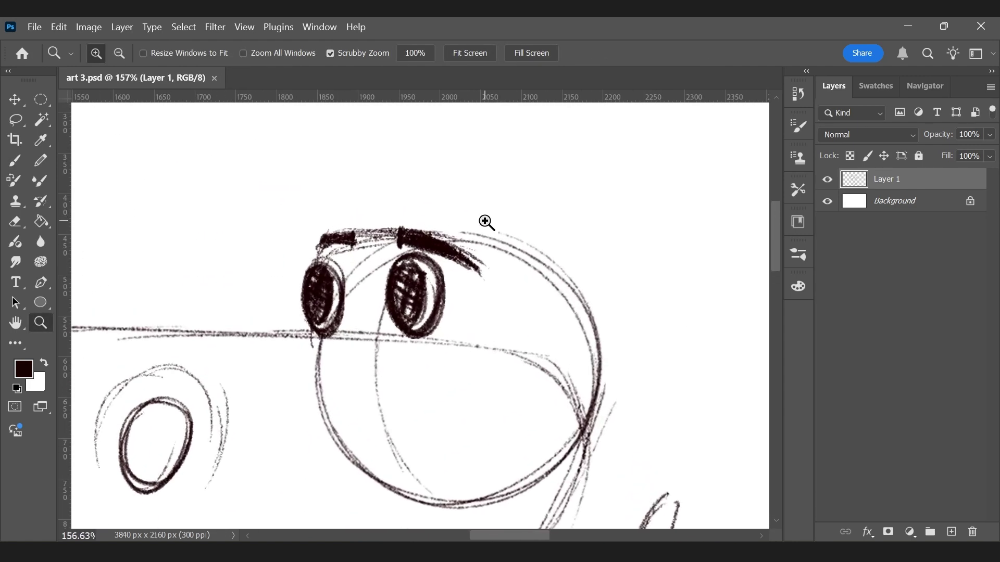
pyautogui.press('e')
pyautogui.press('[')
pyautogui.press('[')
pyautogui.press('[')
pyautogui.press('[')
pyautogui.press('[')
pyautogui.press('[')
pyautogui.moveTo(405, 248)
pyautogui.mouseDown()
pyautogui.moveTo(479, 263)
pyautogui.moveTo(459, 245)
pyautogui.moveTo(463, 271)
pyautogui.mouseUp()
pyautogui.hotkey('ctrl', 'z')
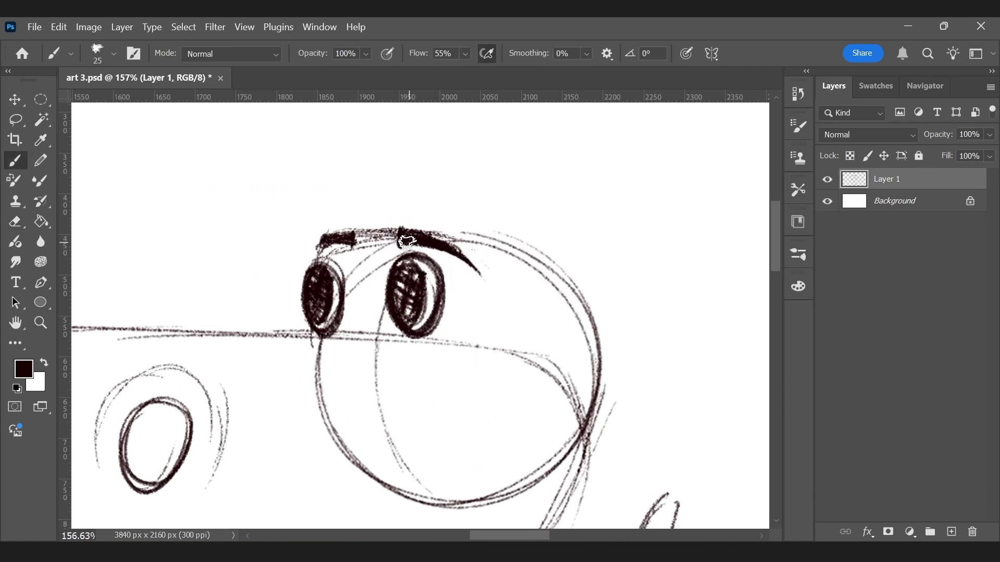
pyautogui.moveTo(396, 243); pyautogui.dragTo(358, 249)
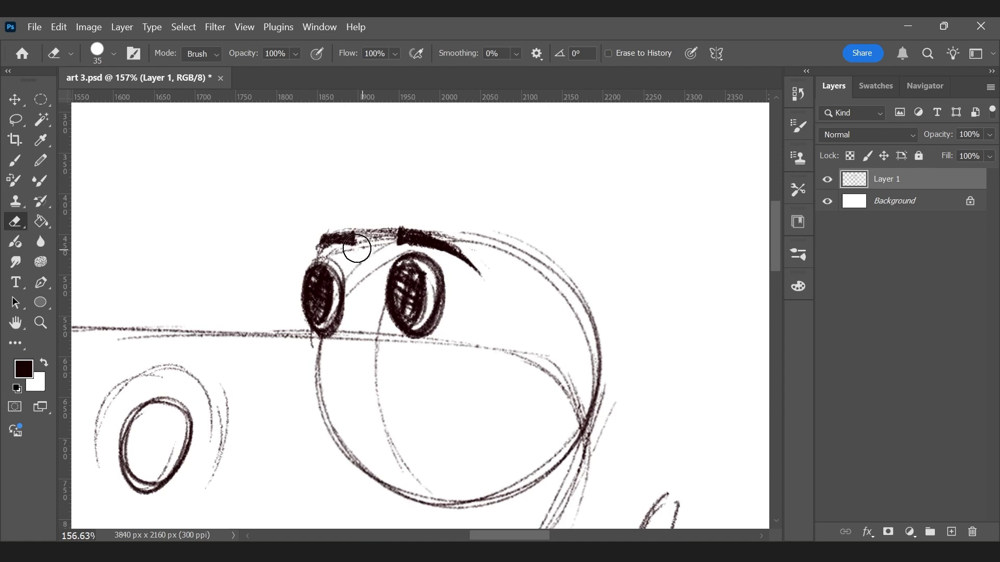
pyautogui.press('b')
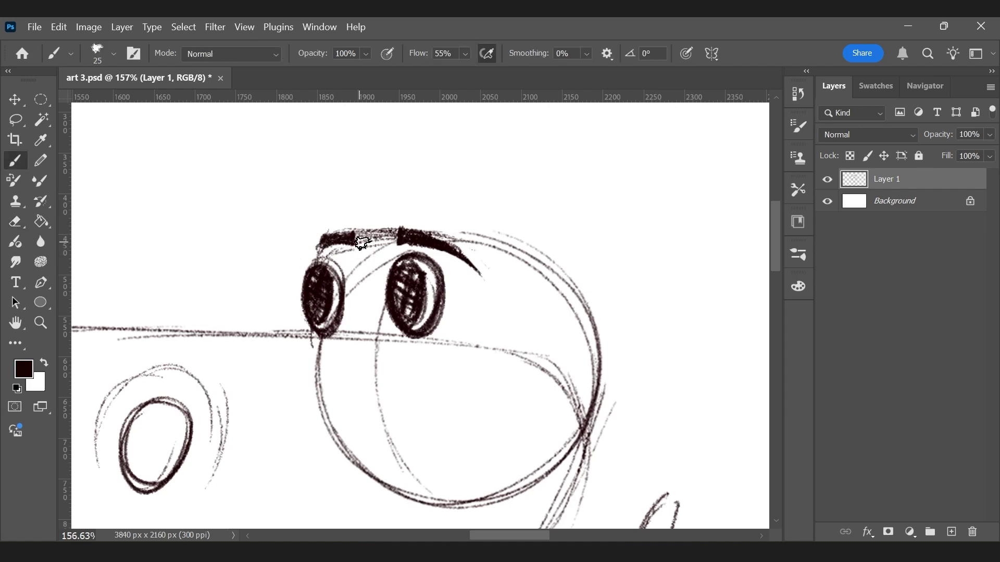
pyautogui.hotkey('ctrl', '0')
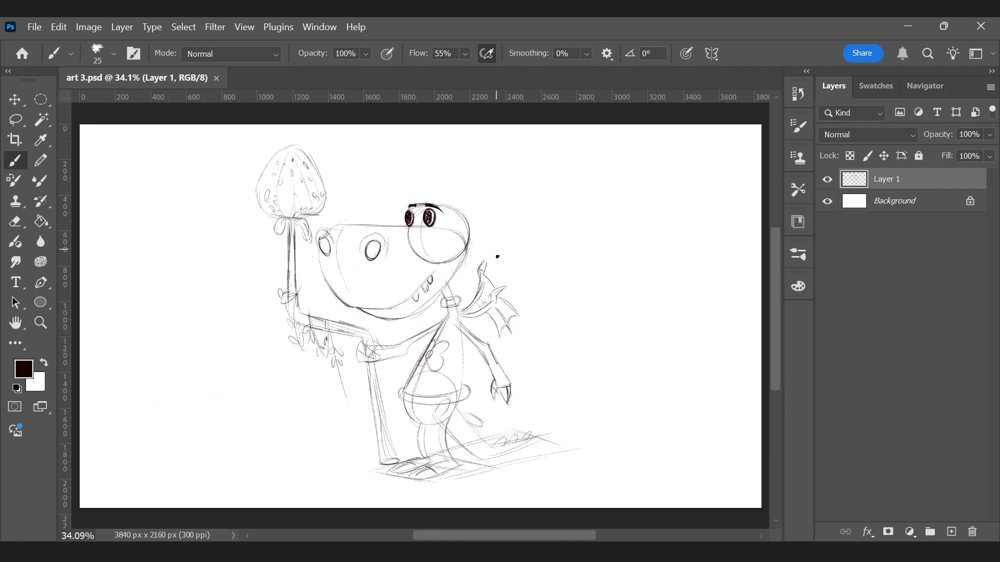
# Step: Sketch three rounded spikes along the top and back of the dragon's head circle, getting smaller toward the neck
pyautogui.moveTo(446, 200); pyautogui.dragTo(513, 223)
pyautogui.moveTo(499, 208); pyautogui.dragTo(510, 248)
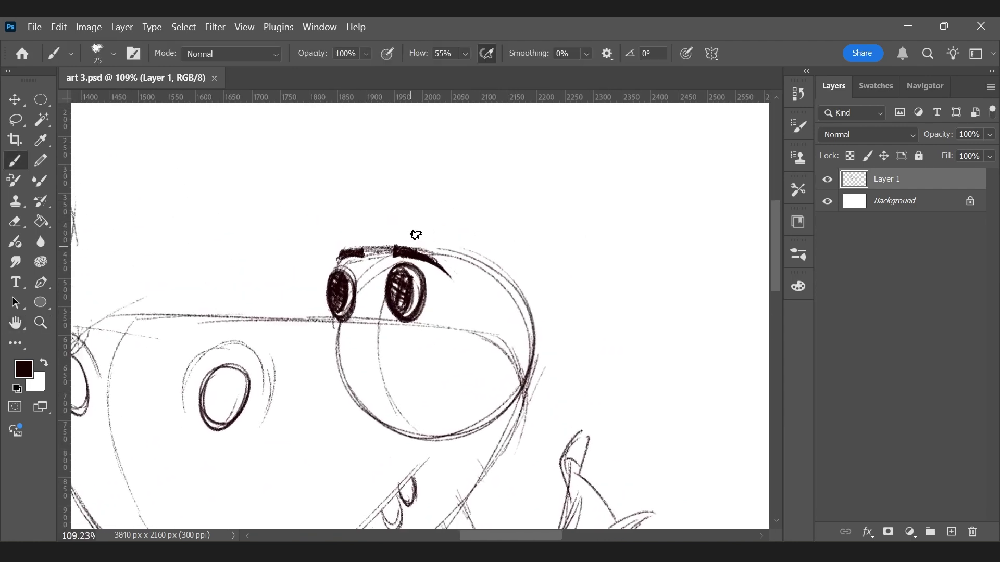
pyautogui.moveTo(424, 243)
pyautogui.mouseDown()
pyautogui.moveTo(464, 210)
pyautogui.moveTo(502, 209)
pyautogui.moveTo(486, 264)
pyautogui.mouseUp()
pyautogui.moveTo(507, 212)
pyautogui.mouseDown()
pyautogui.moveTo(495, 261)
pyautogui.moveTo(568, 296)
pyautogui.mouseUp()
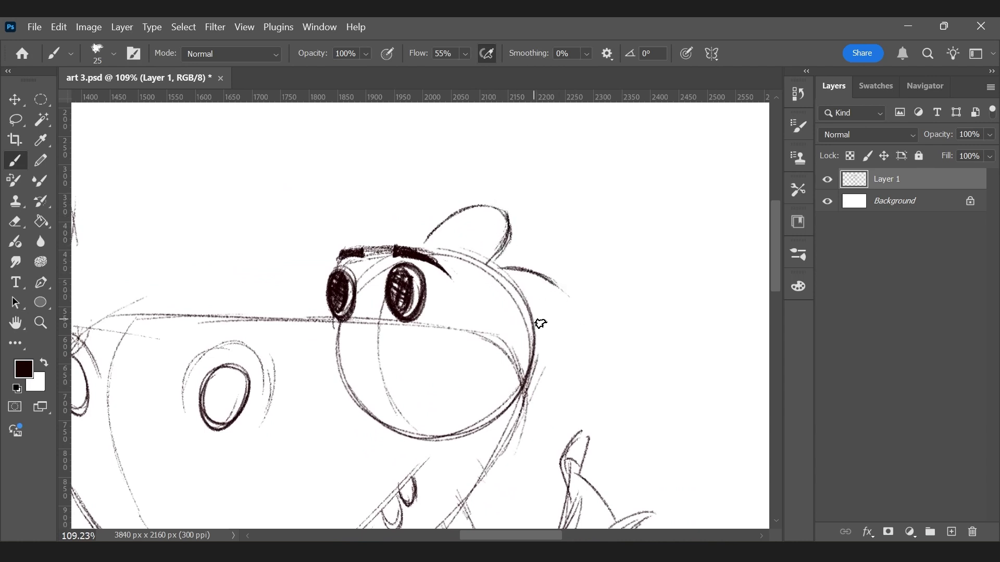
pyautogui.moveTo(532, 327); pyautogui.dragTo(571, 309)
pyautogui.moveTo(560, 290)
pyautogui.mouseDown()
pyautogui.moveTo(572, 319)
pyautogui.moveTo(561, 397)
pyautogui.mouseUp()
# Step: Try to sketch curved contour lines across the head circle and extend the spike bases inward onto the head
pyautogui.moveTo(426, 433); pyautogui.dragTo(442, 242)
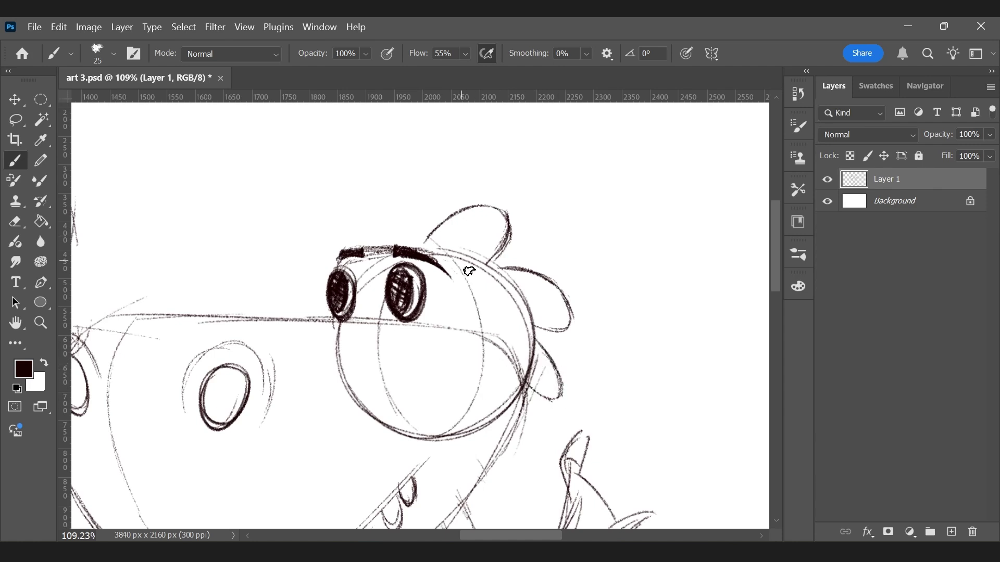
pyautogui.hotkey('ctrl', 'z')
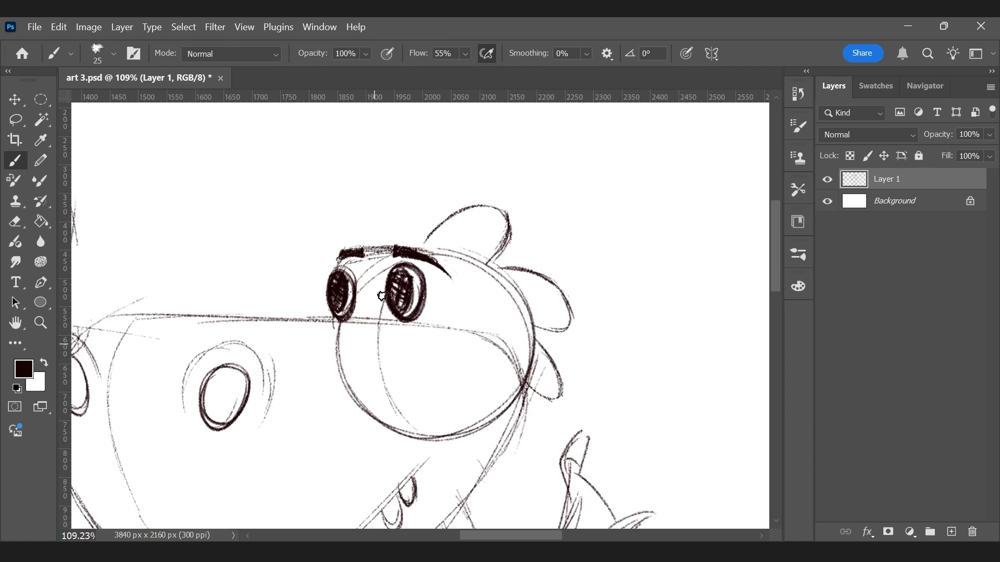
pyautogui.moveTo(443, 251); pyautogui.dragTo(373, 325)
pyautogui.moveTo(440, 238); pyautogui.dragTo(425, 252)
pyautogui.moveTo(494, 254); pyautogui.dragTo(479, 276)
pyautogui.moveTo(534, 327); pyautogui.dragTo(492, 306)
pyautogui.moveTo(542, 348); pyautogui.dragTo(504, 323)
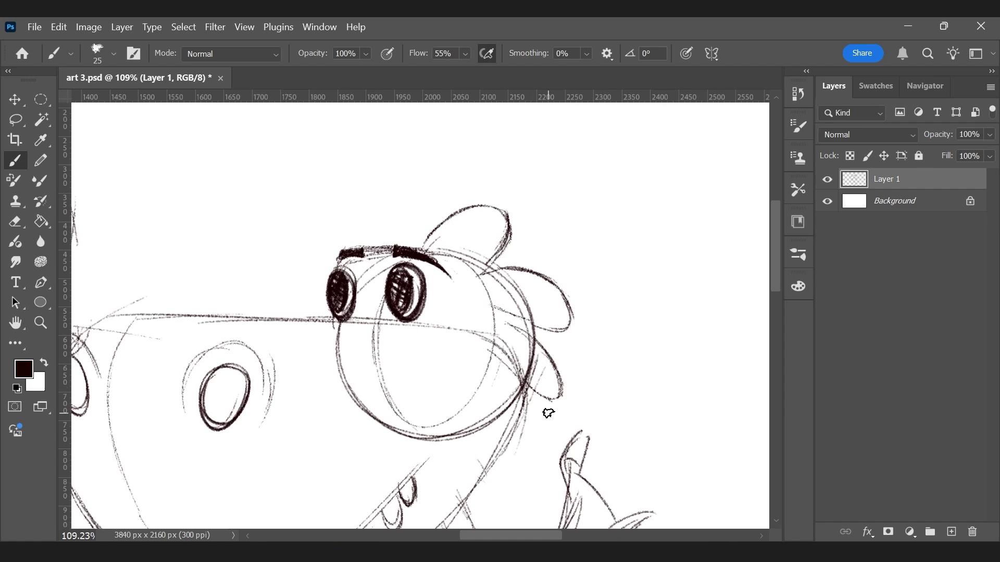
pyautogui.hotkey('ctrl', '1')
pyautogui.hotkey('ctrl', '-')
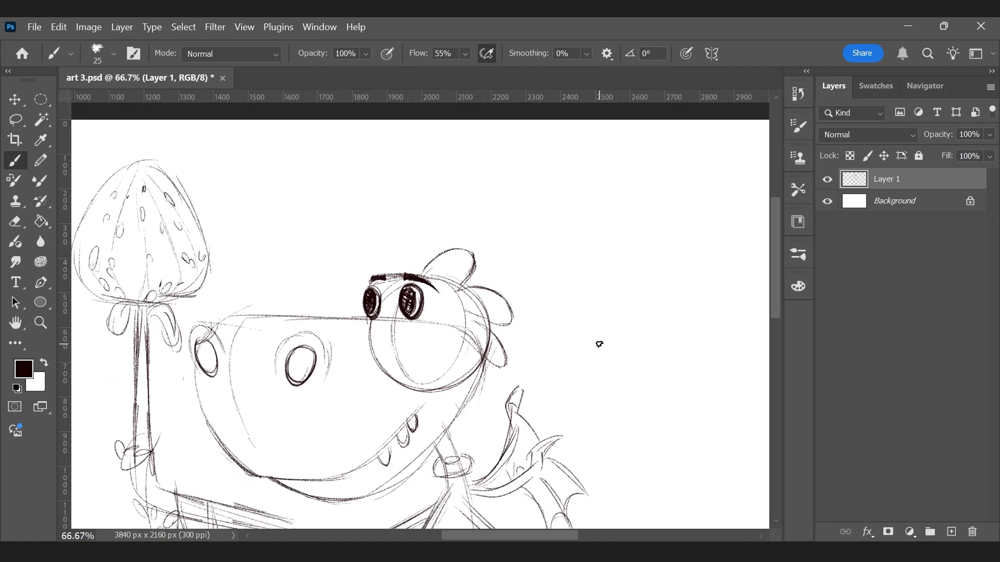
pyautogui.hotkey('ctrl', 'z')
pyautogui.hotkey('ctrl', 'z')
pyautogui.hotkey('ctrl', 'z')
pyautogui.hotkey('ctrl', 'z')
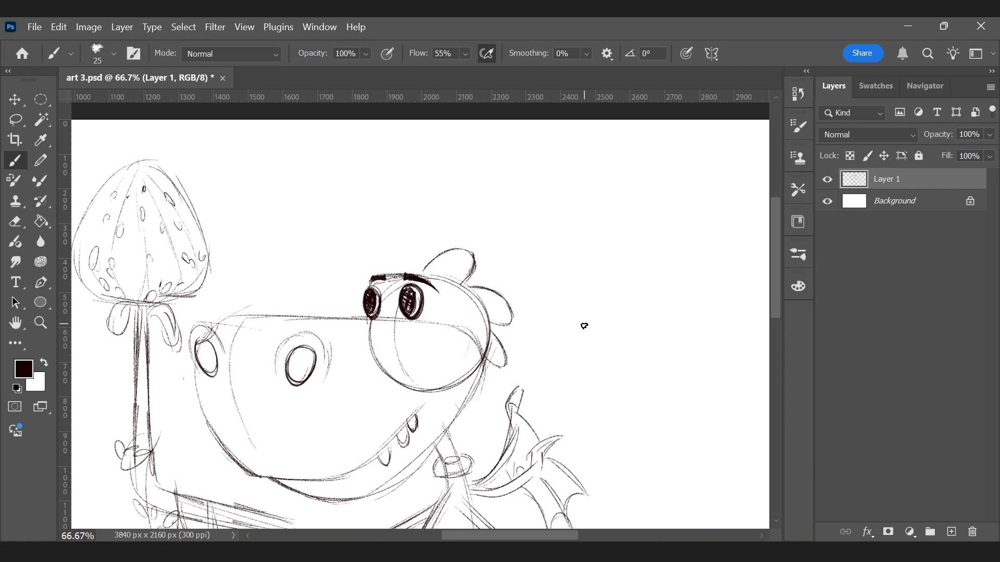
# Step: Save the drawing with the three head spikes added
pyautogui.hotkey('ctrl', '-')
pyautogui.hotkey('ctrl', '0')
pyautogui.hotkey('ctrl', 's')
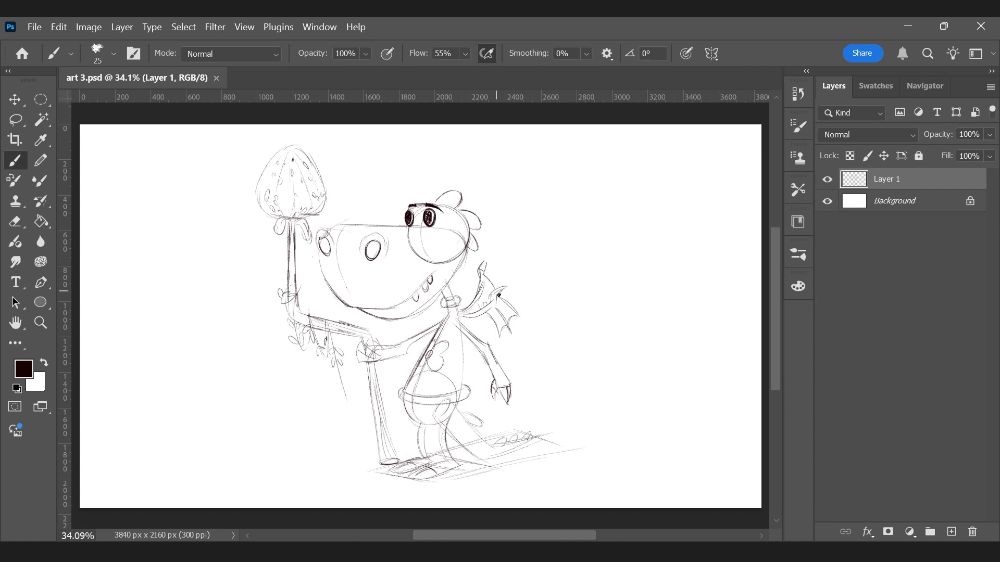
# Step: Select the upper, far wing with the Lasso, delete it and clear the selection
pyautogui.moveTo(495, 286); pyautogui.dragTo(537, 299)
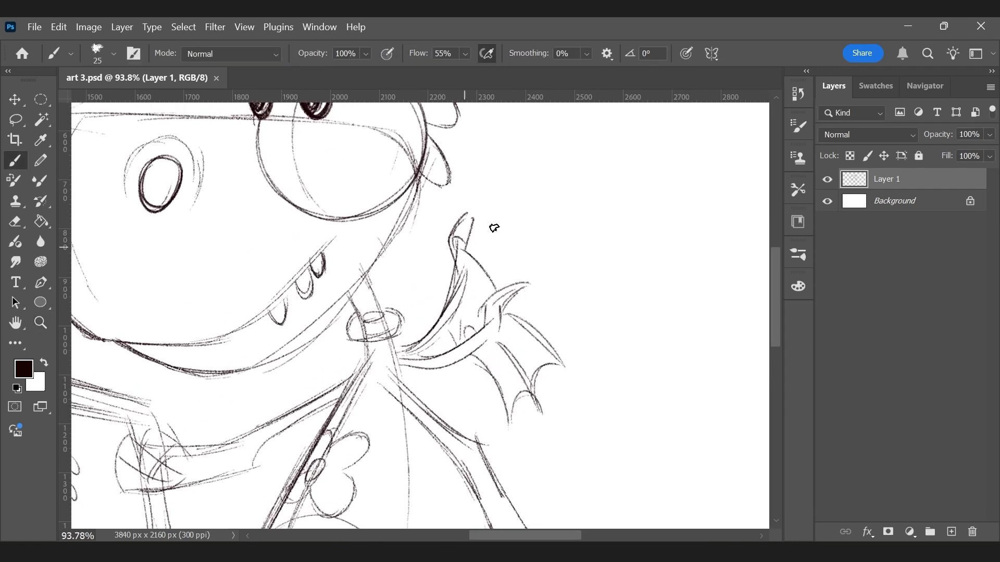
pyautogui.press('l')
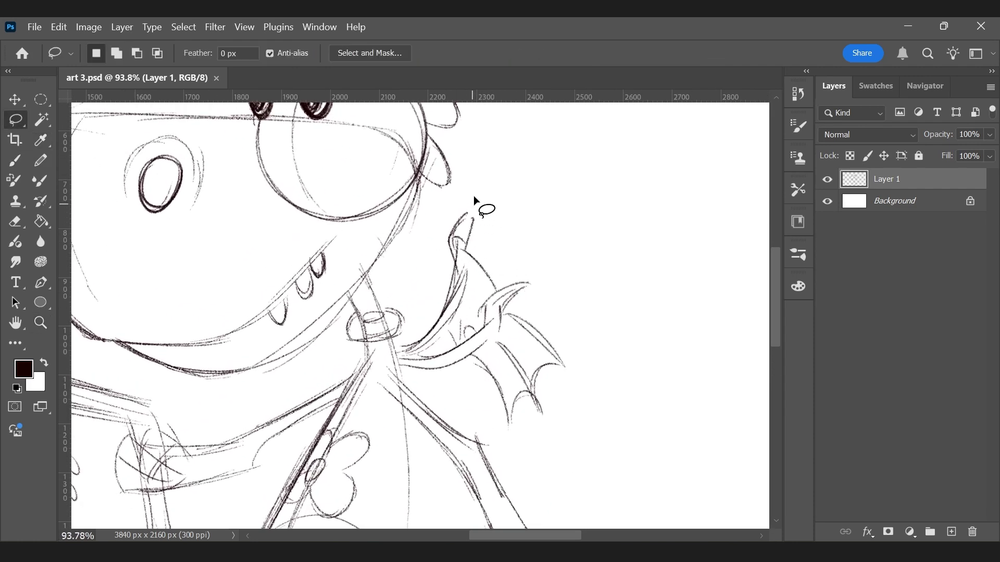
pyautogui.moveTo(498, 285); pyautogui.dragTo(464, 329)
pyautogui.moveTo(417, 352)
pyautogui.mouseDown()
pyautogui.moveTo(428, 296)
pyautogui.moveTo(497, 213)
pyautogui.mouseUp()
pyautogui.moveTo(507, 282); pyautogui.dragTo(485, 302)
pyautogui.moveTo(502, 212); pyautogui.dragTo(502, 213)
pyautogui.press('Delete')
pyautogui.hotkey('ctrl', 'd')
pyautogui.press('b')
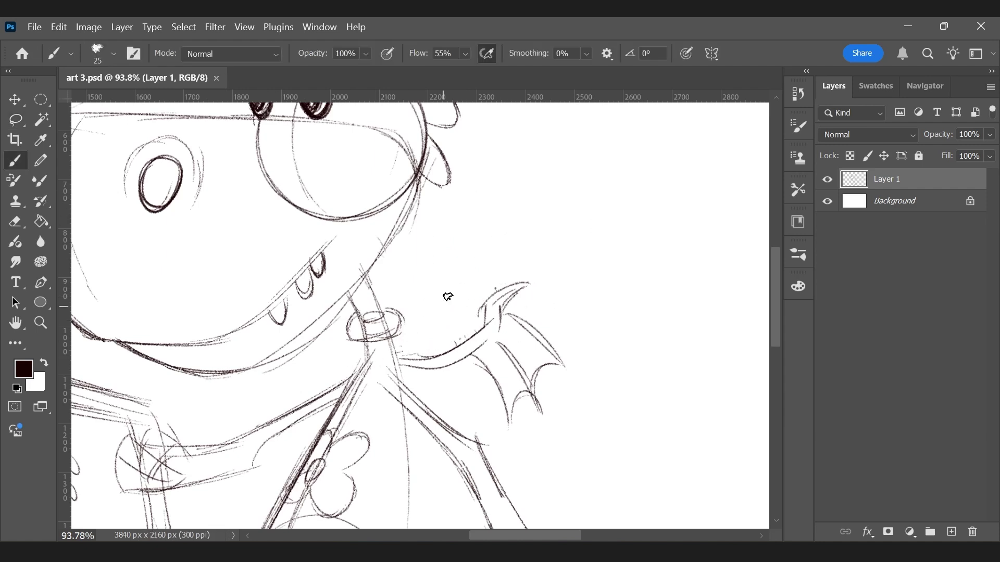
# Step: Redraw the far wing smaller behind the neck, with a slim arm, pointed tip and scalloped membrane
pyautogui.moveTo(393, 350)
pyautogui.mouseDown()
pyautogui.moveTo(459, 204)
pyautogui.moveTo(459, 223)
pyautogui.mouseUp()
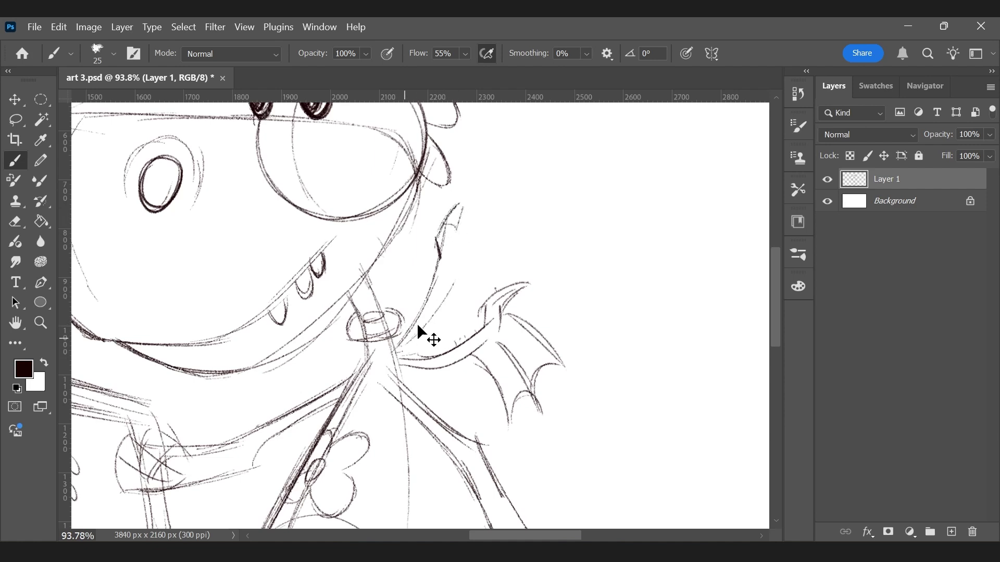
pyautogui.moveTo(416, 333)
pyautogui.mouseDown()
pyautogui.moveTo(458, 215)
pyautogui.moveTo(492, 264)
pyautogui.mouseUp()
pyautogui.moveTo(443, 295); pyautogui.dragTo(477, 303)
pyautogui.hotkey('ctrl', 'z')
pyautogui.hotkey('ctrl', 'z')
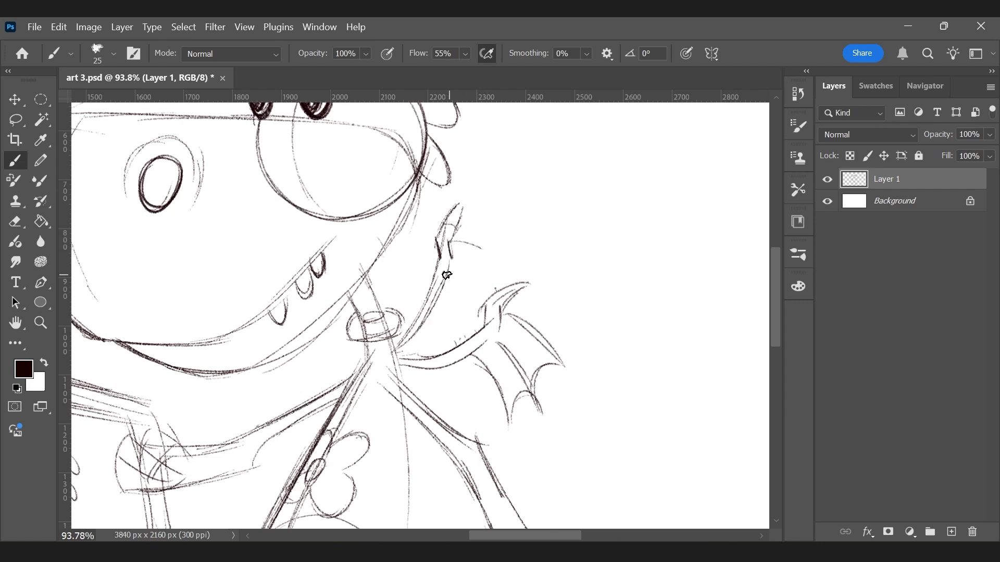
pyautogui.moveTo(442, 267)
pyautogui.mouseDown()
pyautogui.moveTo(473, 311)
pyautogui.moveTo(482, 263)
pyautogui.moveTo(499, 259)
pyautogui.mouseUp()
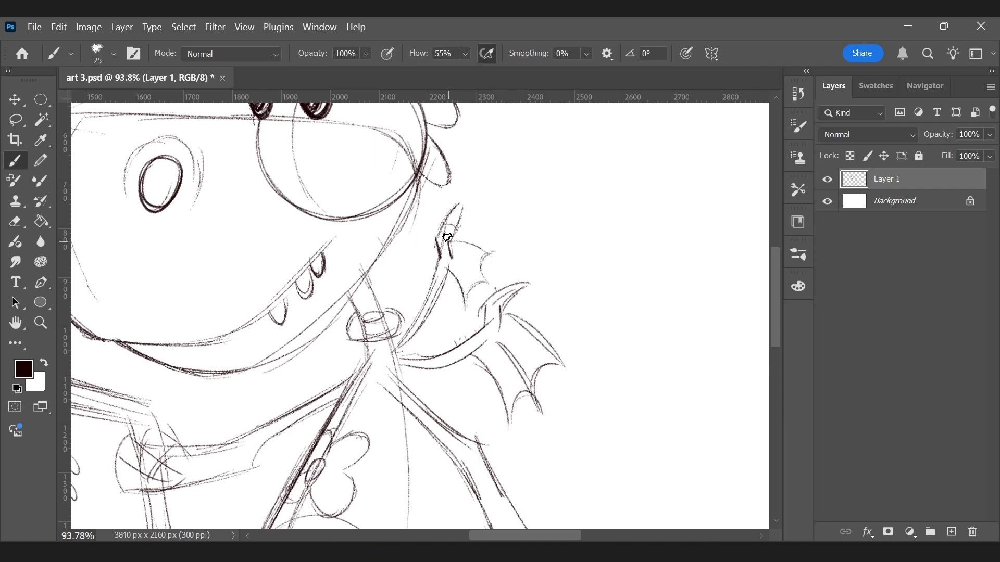
pyautogui.moveTo(447, 267)
pyautogui.mouseDown()
pyautogui.moveTo(469, 292)
pyautogui.moveTo(488, 284)
pyautogui.mouseUp()
pyautogui.hotkey('ctrl', 'z')
pyautogui.moveTo(452, 241); pyautogui.dragTo(490, 253)
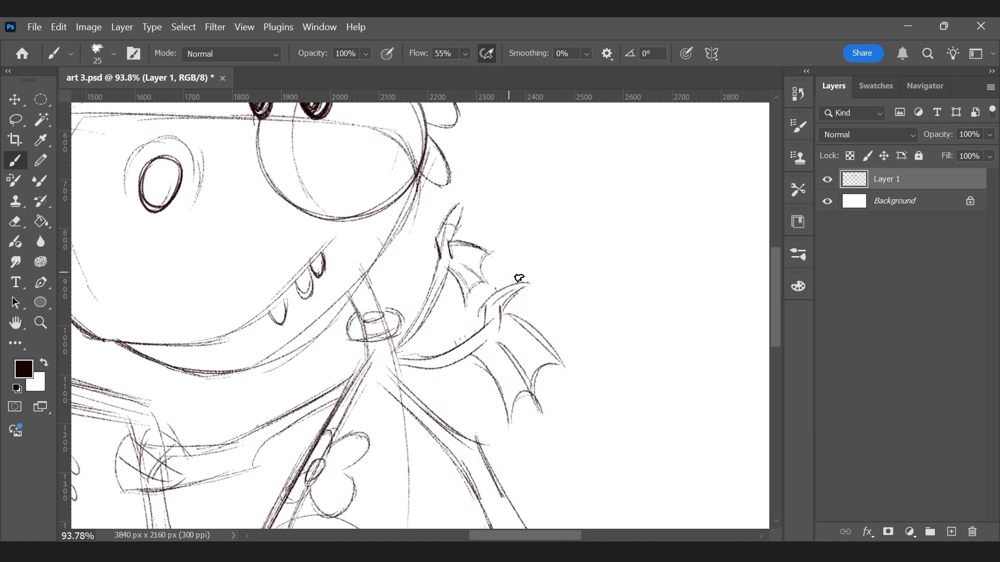
pyautogui.hotkey('ctrl', '0')
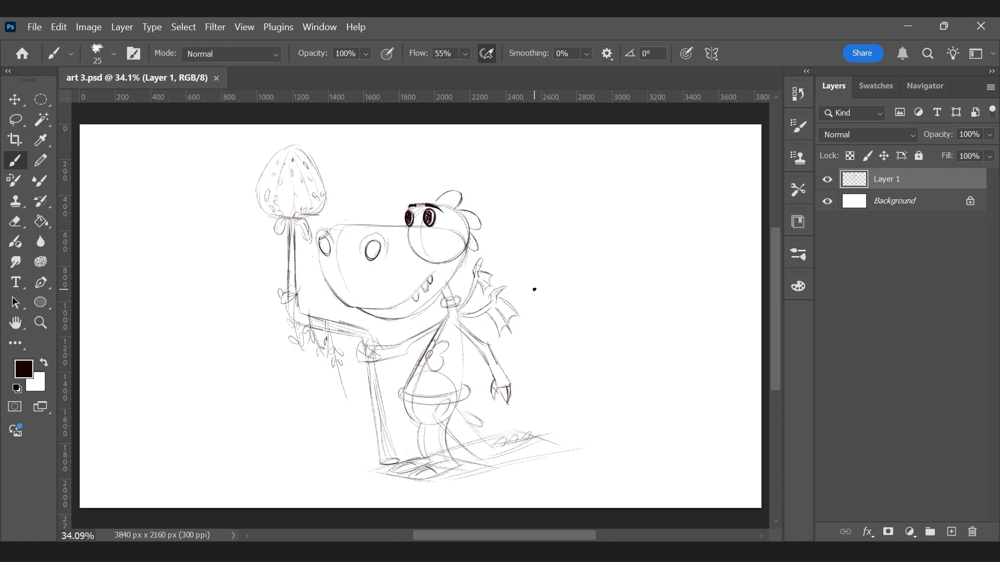
# Step: Darken the rounded end of the belt and strengthen the outlines of the dragon's legs
pyautogui.press('z')
pyautogui.moveTo(457, 402)
pyautogui.mouseDown()
pyautogui.moveTo(518, 394)
pyautogui.moveTo(489, 381)
pyautogui.moveTo(489, 389)
pyautogui.moveTo(490, 369)
pyautogui.moveTo(467, 373)
pyautogui.moveTo(477, 392)
pyautogui.moveTo(463, 386)
pyautogui.moveTo(456, 398)
pyautogui.moveTo(479, 371)
pyautogui.mouseUp()
pyautogui.press('e')
pyautogui.press('b')
pyautogui.hotkey('ctrl', '0')
pyautogui.hotkey('ctrl', 'space')
pyautogui.moveTo(442, 449); pyautogui.dragTo(501, 443)
pyautogui.moveTo(357, 450); pyautogui.dragTo(380, 452)
pyautogui.moveTo(448, 452)
pyautogui.mouseDown()
pyautogui.moveTo(471, 451)
pyautogui.moveTo(435, 381)
pyautogui.moveTo(441, 356)
pyautogui.mouseUp()
pyautogui.moveTo(441, 394); pyautogui.dragTo(448, 348)
pyautogui.moveTo(440, 417); pyautogui.dragTo(456, 330)
pyautogui.hotkey('ctrl', '0')
# Step: Sketch a ring-shaped bracelet around each of the dragon's wrists and save the drawing
pyautogui.hotkey('ctrl', 'space')
pyautogui.moveTo(483, 361); pyautogui.dragTo(517, 373)
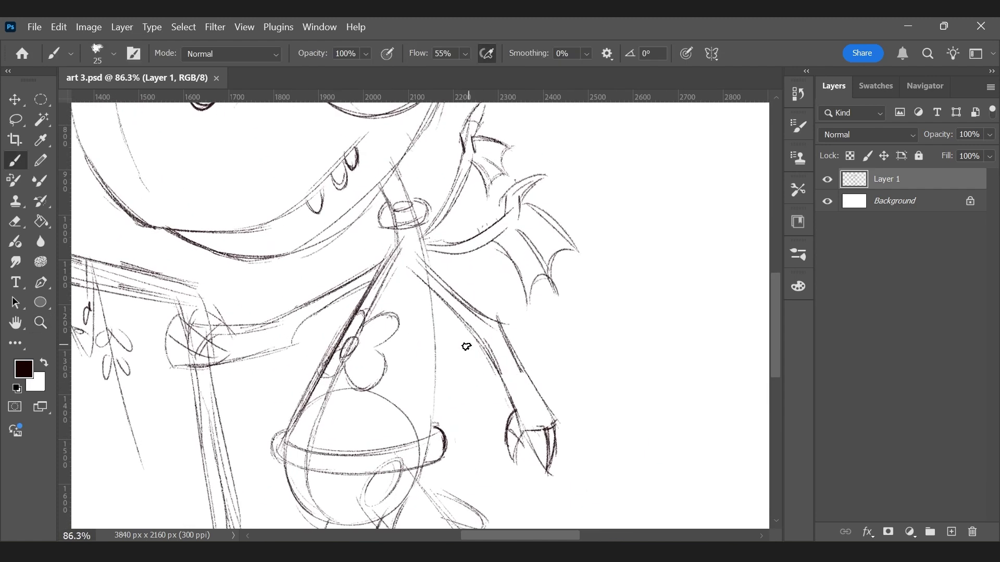
pyautogui.moveTo(250, 325)
pyautogui.mouseDown()
pyautogui.moveTo(253, 356)
pyautogui.moveTo(253, 333)
pyautogui.moveTo(237, 320)
pyautogui.moveTo(264, 326)
pyautogui.moveTo(260, 350)
pyautogui.moveTo(244, 359)
pyautogui.moveTo(263, 360)
pyautogui.moveTo(267, 348)
pyautogui.moveTo(243, 323)
pyautogui.mouseUp()
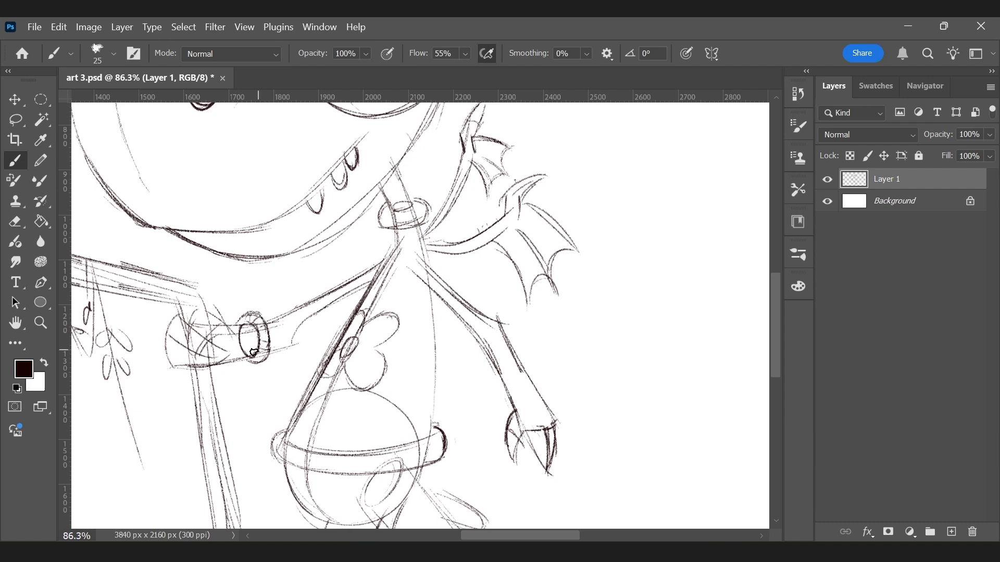
pyautogui.moveTo(500, 378); pyautogui.dragTo(524, 376)
pyautogui.moveTo(495, 381)
pyautogui.mouseDown()
pyautogui.moveTo(534, 365)
pyautogui.moveTo(496, 380)
pyautogui.moveTo(530, 378)
pyautogui.moveTo(503, 386)
pyautogui.moveTo(524, 364)
pyautogui.moveTo(524, 386)
pyautogui.moveTo(495, 372)
pyautogui.moveTo(492, 383)
pyautogui.moveTo(516, 387)
pyautogui.moveTo(529, 360)
pyautogui.moveTo(519, 384)
pyautogui.mouseUp()
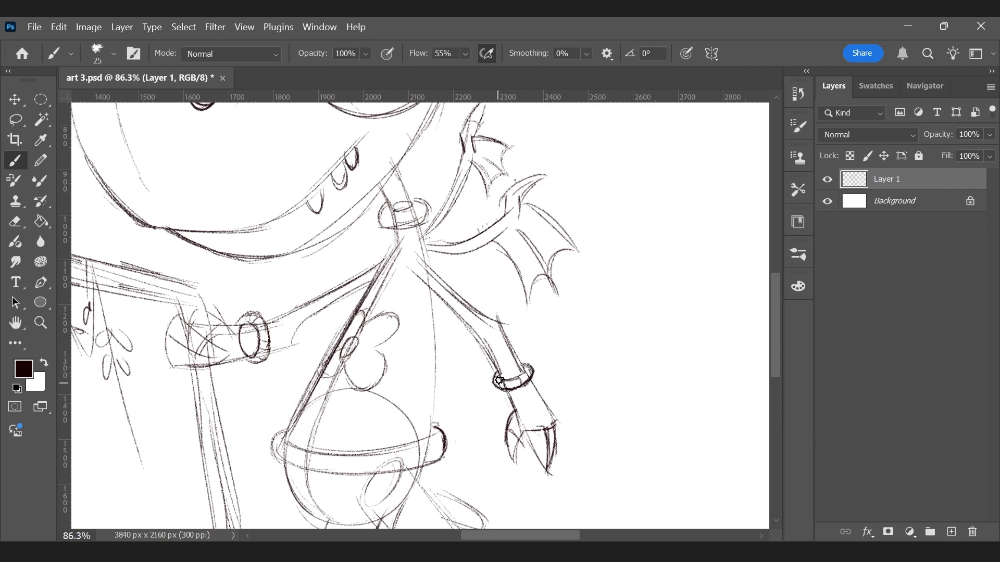
pyautogui.hotkey('ctrl', '0')
pyautogui.hotkey('ctrl', 's')
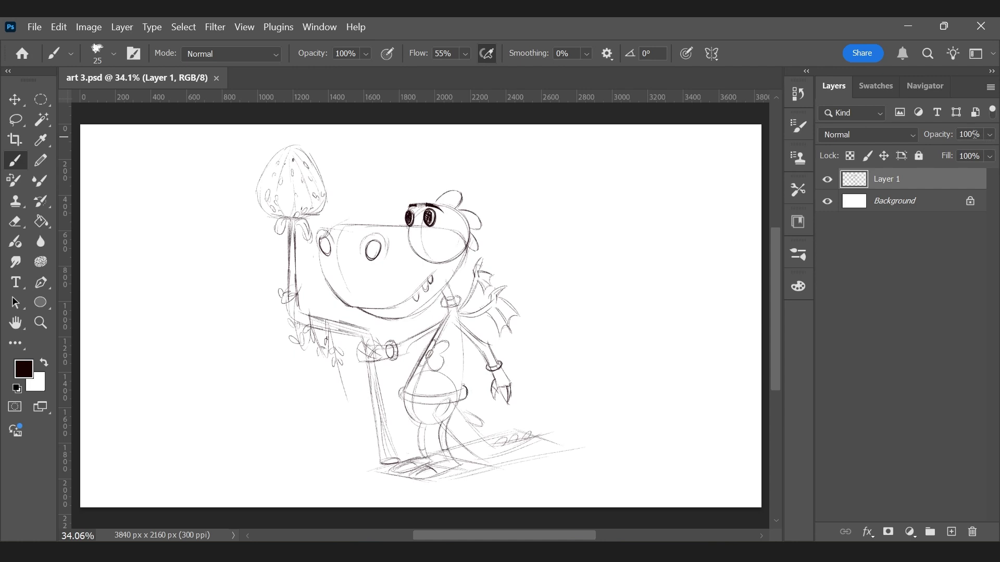
# Step: Lower the opacity of the sketch on Layer 1 to 30% and lock the layer completely
pyautogui.click(991, 137)
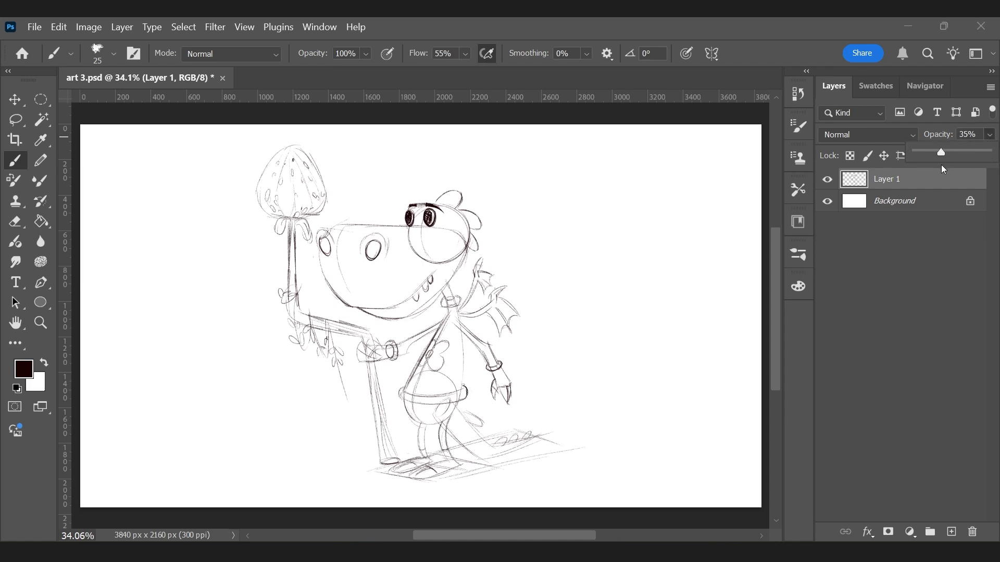
pyautogui.moveTo(941, 165); pyautogui.dragTo(938, 166)
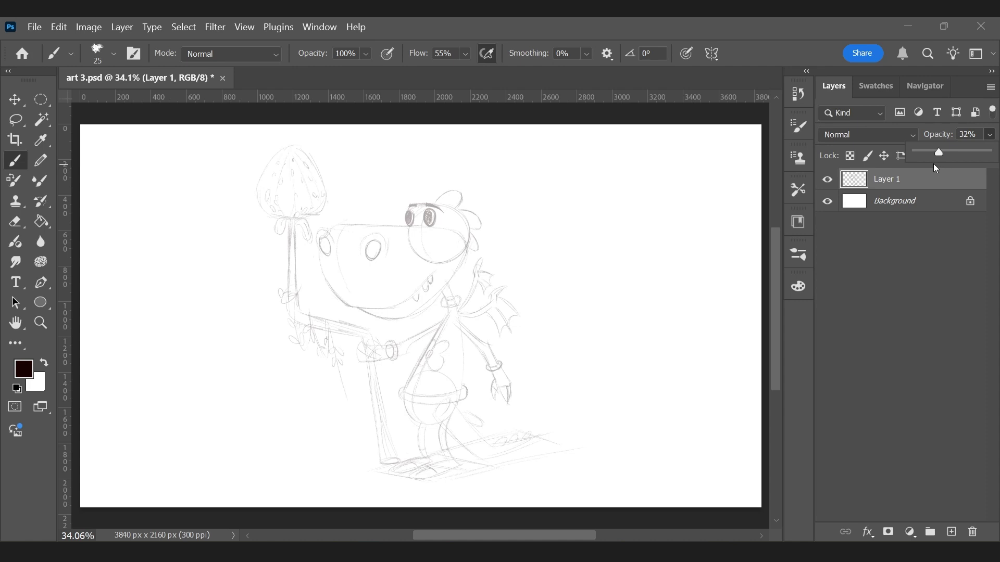
pyautogui.click(964, 136)
pyautogui.click(907, 311)
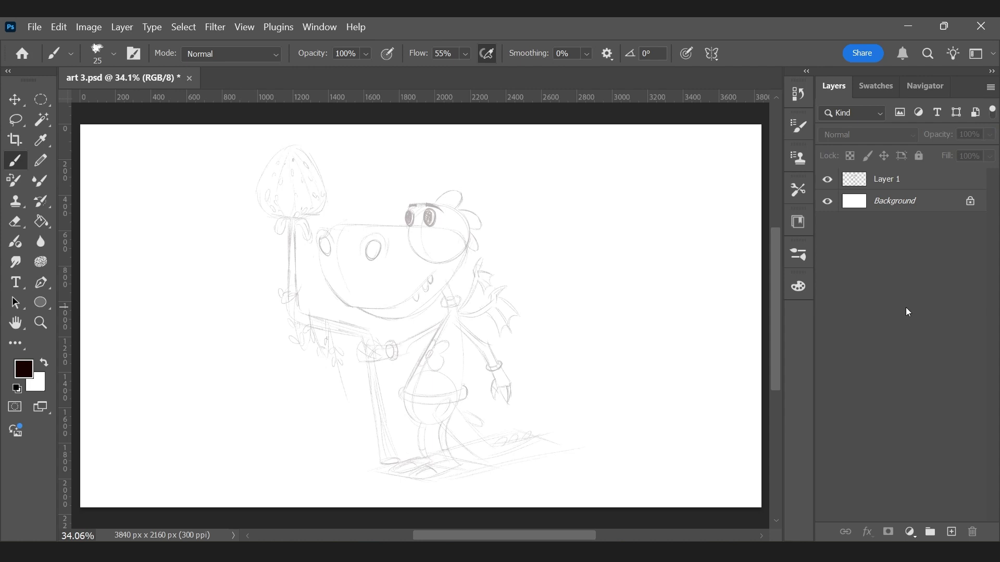
pyautogui.click(912, 191)
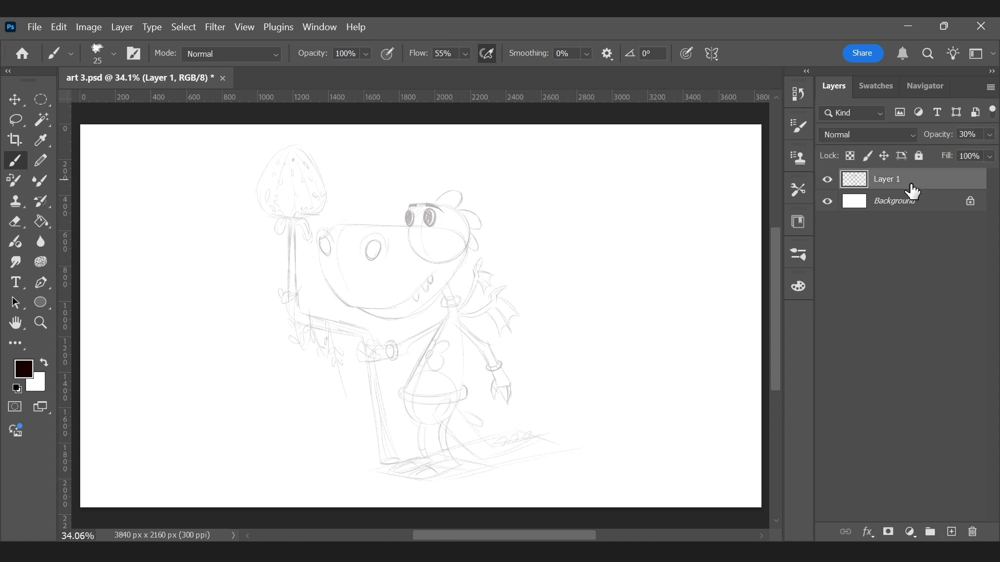
pyautogui.click(920, 156)
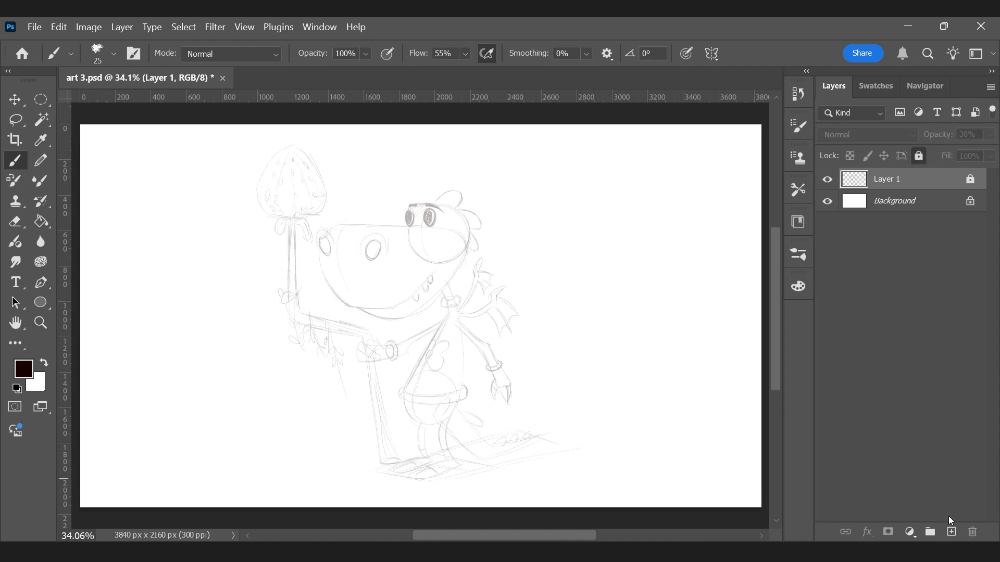
# Step: Add a new empty layer above the locked sketch layer and save the file
pyautogui.click(952, 532)
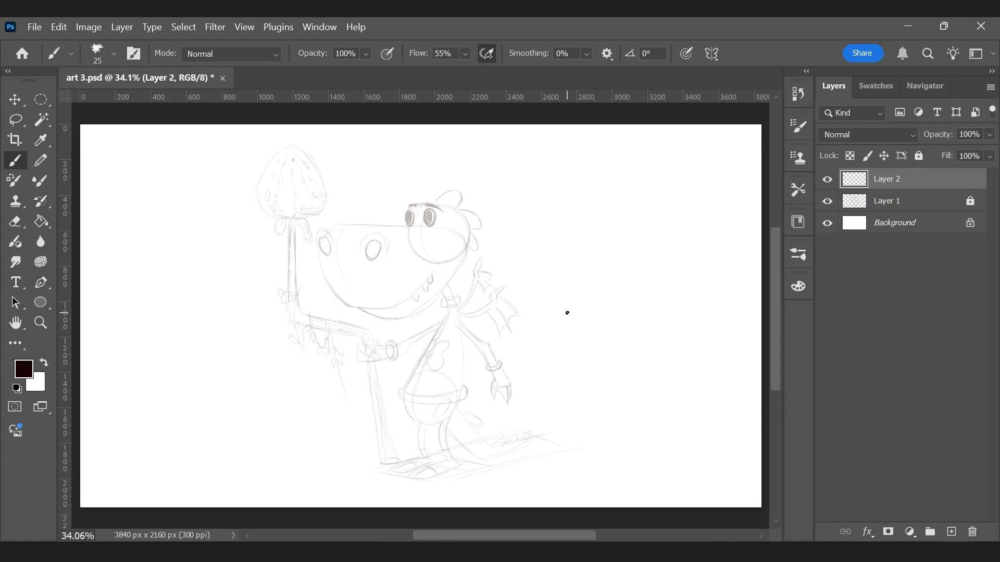
pyautogui.click(42, 27)
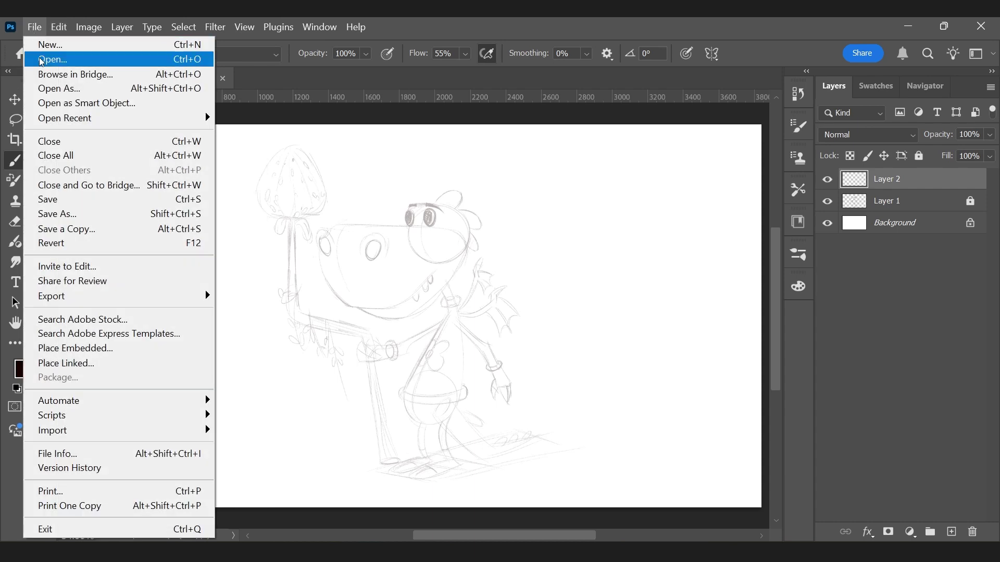
pyautogui.click(60, 199)
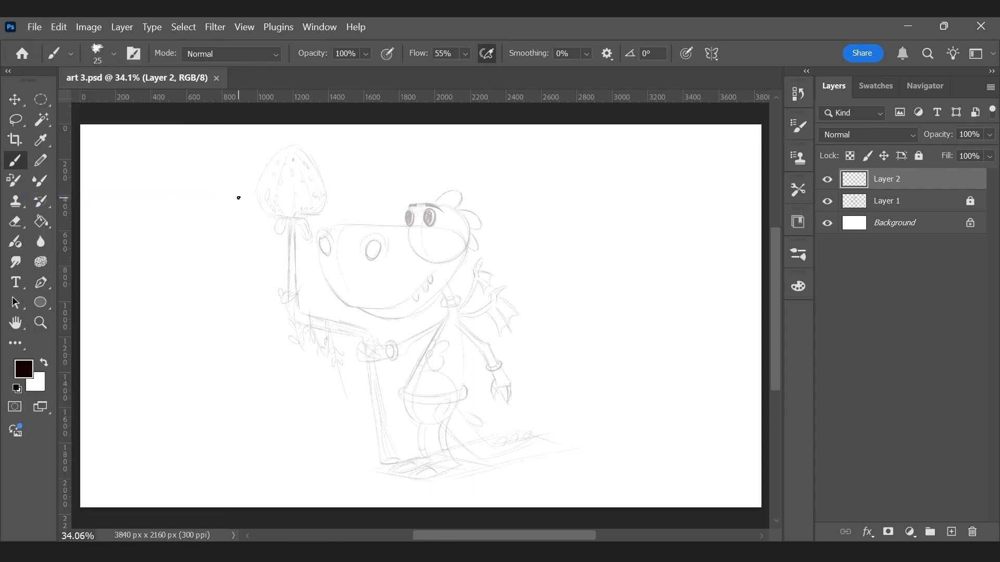
pyautogui.hotkey('ctrl', 's')
# Step: Select the KYLE Ultimate Inking Thick 'n... brush from Wet Media Brushes, test one stroke, undo it and save the file
pyautogui.click(119, 55)
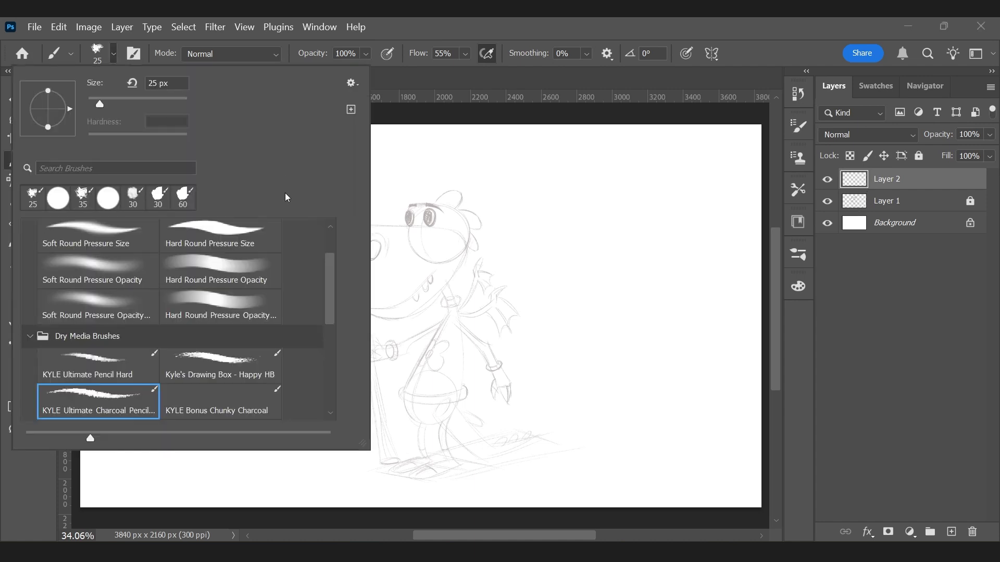
pyautogui.moveTo(329, 285)
pyautogui.mouseDown()
pyautogui.moveTo(329, 269)
pyautogui.moveTo(324, 322)
pyautogui.mouseUp()
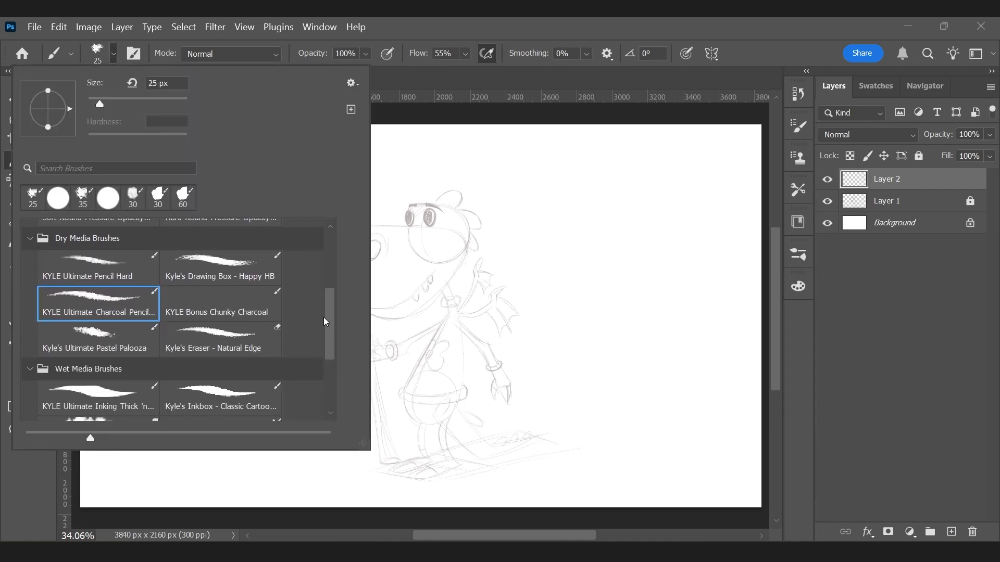
pyautogui.click(136, 394)
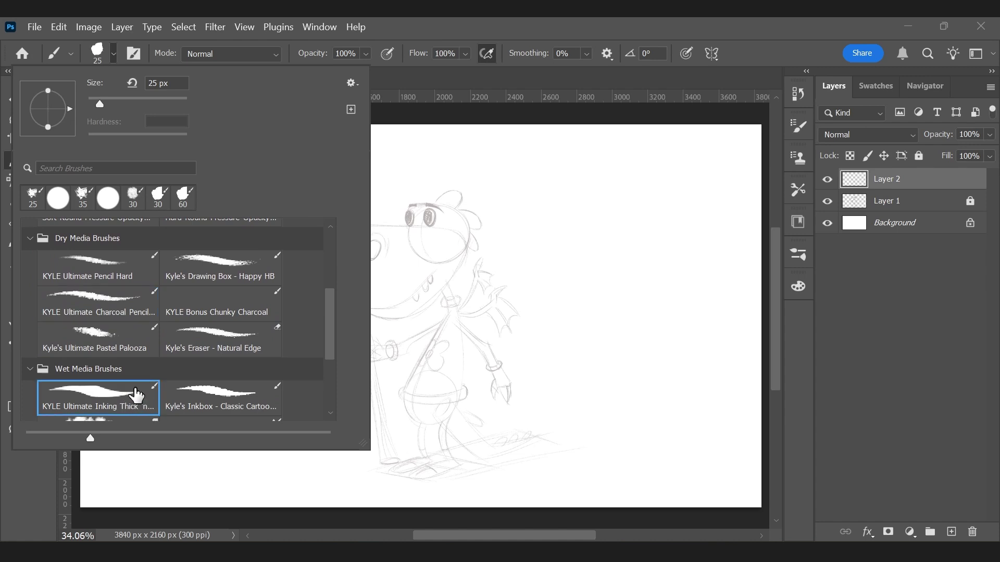
pyautogui.click(544, 204)
pyautogui.moveTo(550, 189); pyautogui.dragTo(552, 355)
pyautogui.hotkey('ctrl', 'z')
pyautogui.hotkey('ctrl', 's')
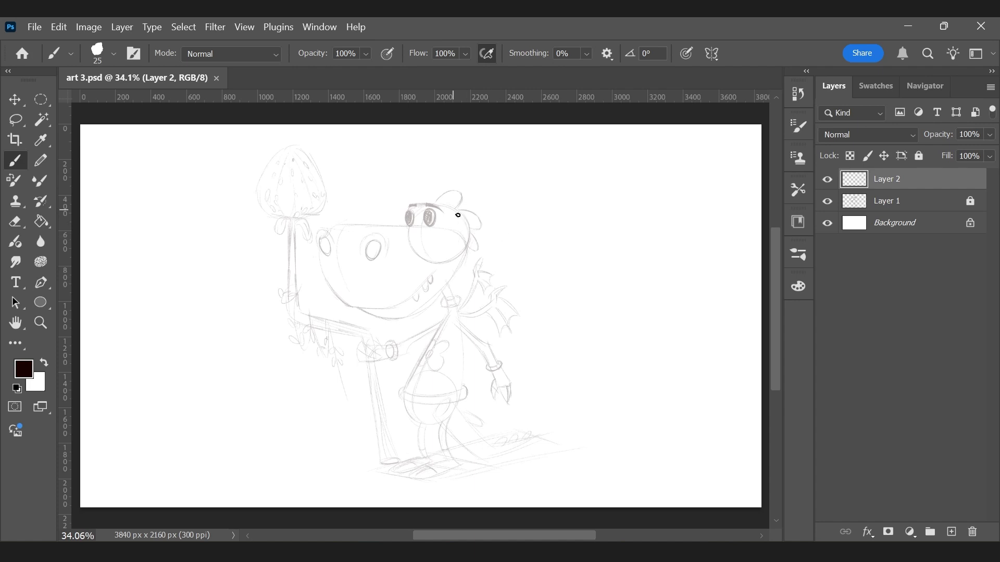
# Step: Ink the top contour of the dragon's head above the eyes on Layer 2 and save the file
pyautogui.press('z')
pyautogui.moveTo(442, 203)
pyautogui.mouseDown()
pyautogui.moveTo(493, 208)
pyautogui.moveTo(520, 223)
pyautogui.mouseUp()
pyautogui.press('b')
pyautogui.moveTo(199, 263)
pyautogui.mouseDown()
pyautogui.moveTo(315, 257)
pyautogui.moveTo(537, 276)
pyautogui.moveTo(639, 316)
pyautogui.moveTo(721, 380)
pyautogui.mouseUp()
pyautogui.press('r')
pyautogui.moveTo(676, 350)
pyautogui.mouseDown()
pyautogui.moveTo(692, 354)
pyautogui.moveTo(669, 260)
pyautogui.mouseUp()
pyautogui.hotkey('ctrl', 'space')
pyautogui.press('space')
pyautogui.moveTo(691, 298); pyautogui.dragTo(523, 224)
pyautogui.press('r')
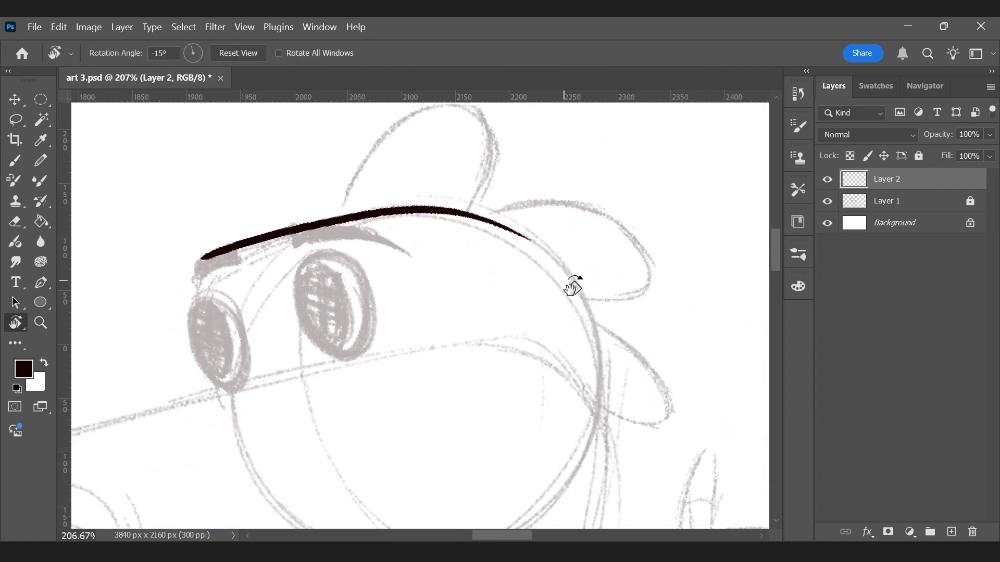
pyautogui.moveTo(567, 198); pyautogui.dragTo(530, 140)
pyautogui.press('space')
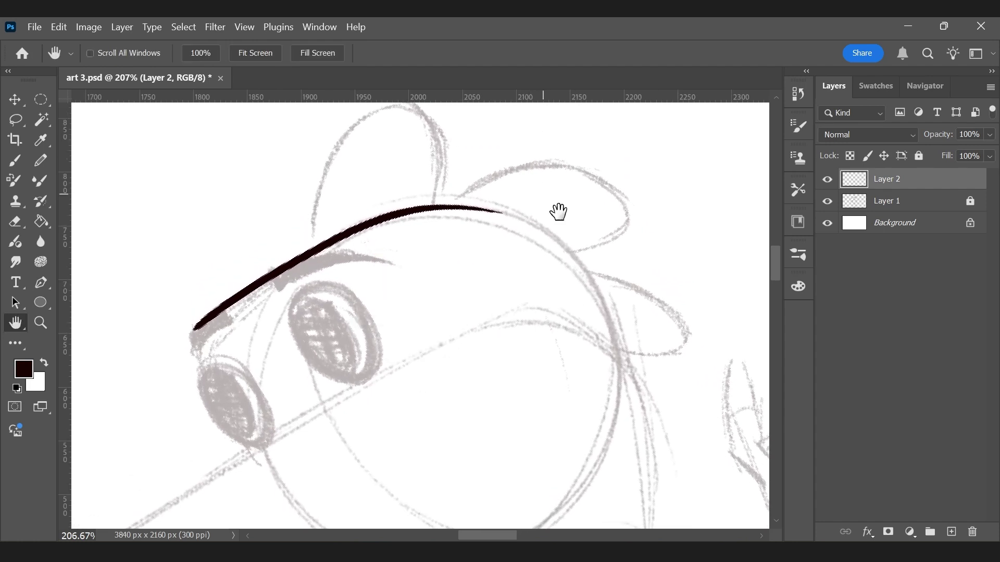
pyautogui.moveTo(565, 219); pyautogui.dragTo(554, 203)
pyautogui.hotkey('ctrl', 's')
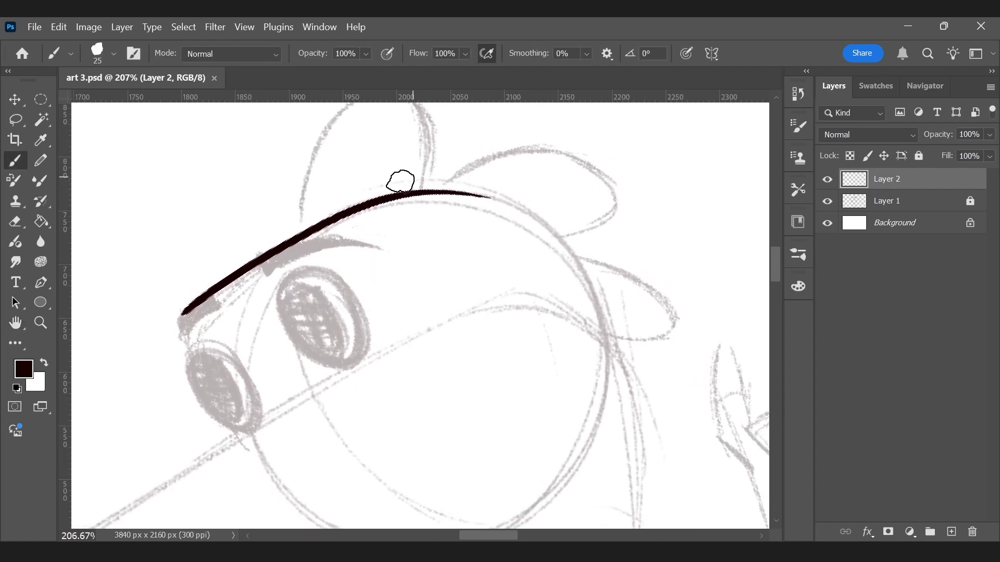
# Step: Extend the inked head contour around the back of the skull and down towards the jaw
pyautogui.moveTo(413, 194)
pyautogui.mouseDown()
pyautogui.moveTo(464, 194)
pyautogui.moveTo(531, 216)
pyautogui.mouseUp()
pyautogui.hotkey('ctrl', 'z')
pyautogui.moveTo(408, 193)
pyautogui.mouseDown()
pyautogui.moveTo(488, 200)
pyautogui.moveTo(564, 242)
pyautogui.moveTo(601, 291)
pyautogui.moveTo(629, 370)
pyautogui.moveTo(685, 333)
pyautogui.moveTo(657, 155)
pyautogui.moveTo(613, 127)
pyautogui.mouseUp()
pyautogui.press('r')
pyautogui.press('space')
pyautogui.moveTo(506, 193); pyautogui.dragTo(283, 216)
pyautogui.press('b')
pyautogui.moveTo(330, 175)
pyautogui.mouseDown()
pyautogui.moveTo(415, 208)
pyautogui.moveTo(529, 274)
pyautogui.moveTo(716, 425)
pyautogui.mouseUp()
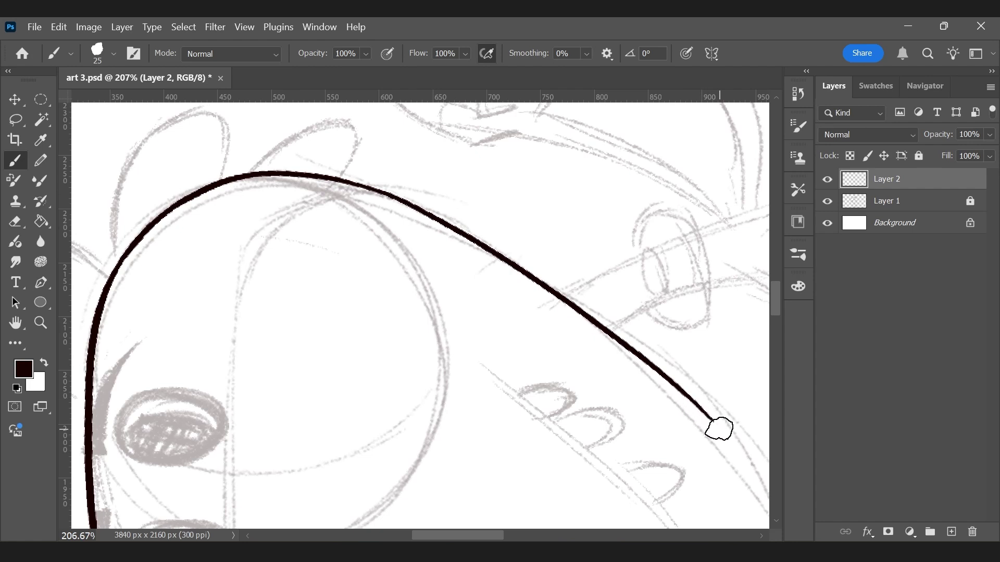
# Step: Continue the inked outline along the lower jaw towards the chin, saving the file on the way
pyautogui.press('r')
pyautogui.moveTo(732, 281); pyautogui.dragTo(692, 232)
pyautogui.press('h')
pyautogui.moveTo(633, 250); pyautogui.dragTo(402, 174)
pyautogui.press('r')
pyautogui.moveTo(466, 203); pyautogui.dragTo(452, 197)
pyautogui.press('b')
pyautogui.hotkey('ctrl', 's')
pyautogui.moveTo(270, 183)
pyautogui.mouseDown()
pyautogui.moveTo(414, 234)
pyautogui.moveTo(479, 277)
pyautogui.moveTo(537, 335)
pyautogui.moveTo(580, 415)
pyautogui.mouseUp()
# Step: Ink the curve of the chin up to where the lower jaw meets the snout, and save the file
pyautogui.press('r')
pyautogui.moveTo(613, 281); pyautogui.dragTo(574, 159)
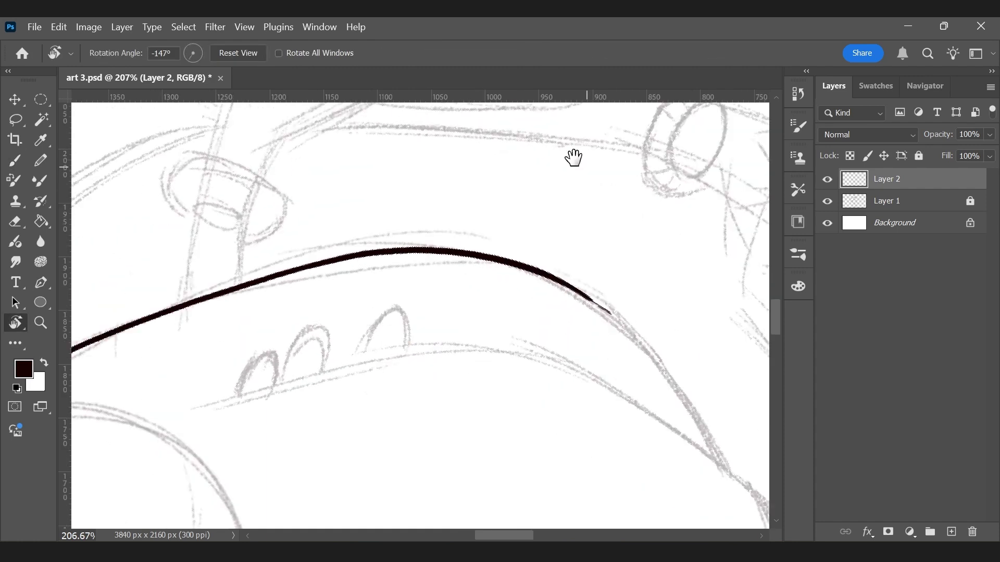
pyautogui.press('h')
pyautogui.moveTo(614, 251); pyautogui.dragTo(479, 183)
pyautogui.press('b')
pyautogui.hotkey('ctrl', 's')
pyautogui.moveTo(394, 198)
pyautogui.mouseDown()
pyautogui.moveTo(473, 241)
pyautogui.moveTo(517, 286)
pyautogui.moveTo(583, 393)
pyautogui.mouseUp()
pyautogui.hotkey('ctrl', '-')
pyautogui.hotkey('ctrl', '-')
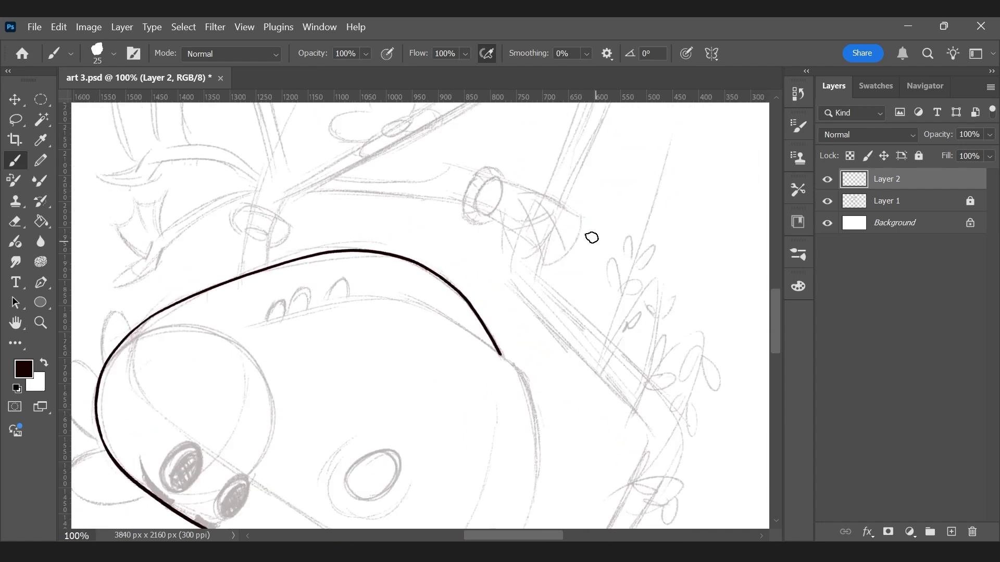
# Step: Check the inked head line against the whole drawing with the Layer 1 sketch hidden and shown, and save the file
pyautogui.press('r')
pyautogui.moveTo(631, 234); pyautogui.dragTo(611, 327)
pyautogui.hotkey('ctrl', '0')
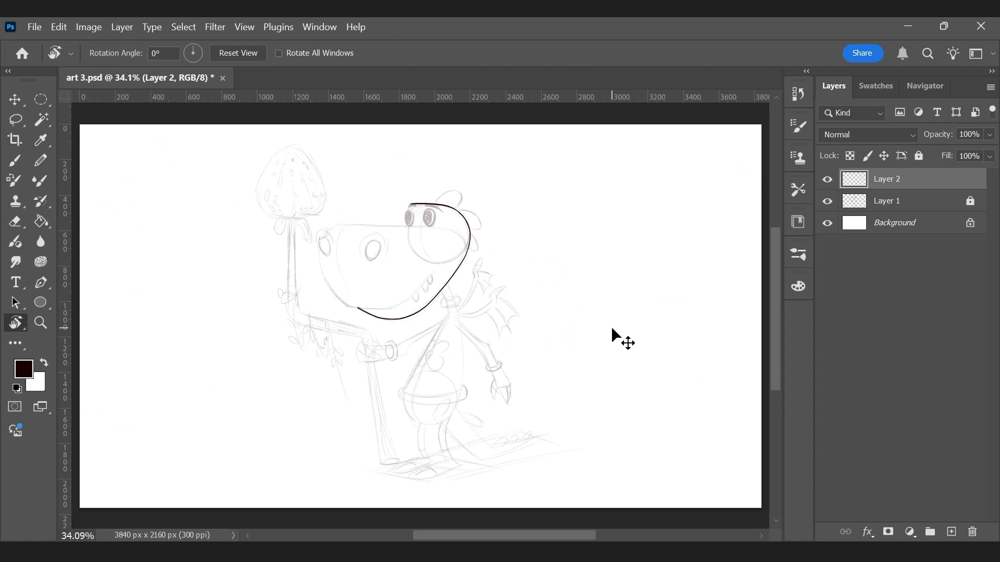
pyautogui.hotkey('ctrl', 'space')
pyautogui.moveTo(412, 227)
pyautogui.mouseDown()
pyautogui.moveTo(458, 242)
pyautogui.moveTo(497, 274)
pyautogui.mouseUp()
pyautogui.press('space')
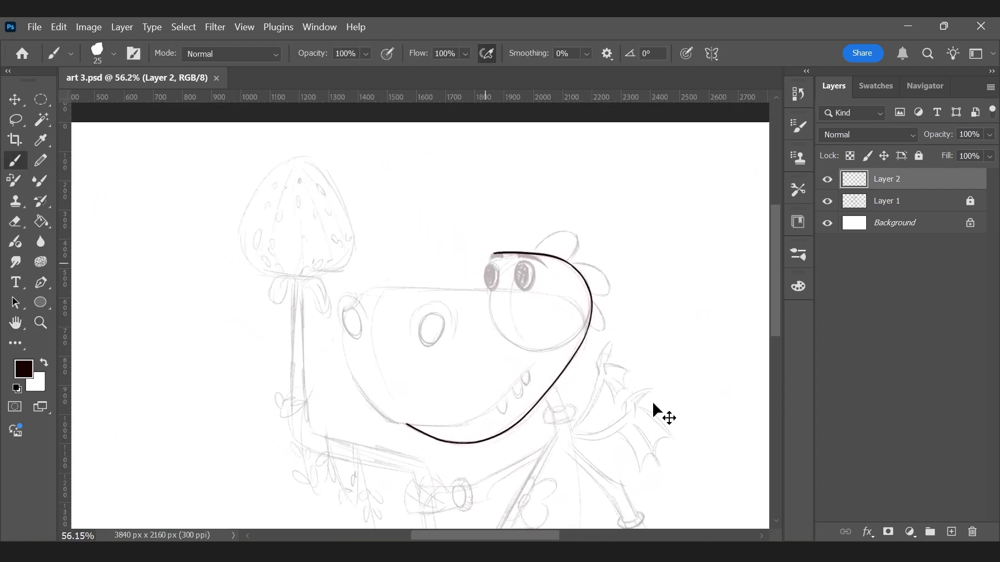
pyautogui.click(828, 202)
pyautogui.click(827, 202)
pyautogui.hotkey('ctrl', 's')
# Step: Ink the mouth line from its upturned corner past the teeth to the front of the chin
pyautogui.press('z')
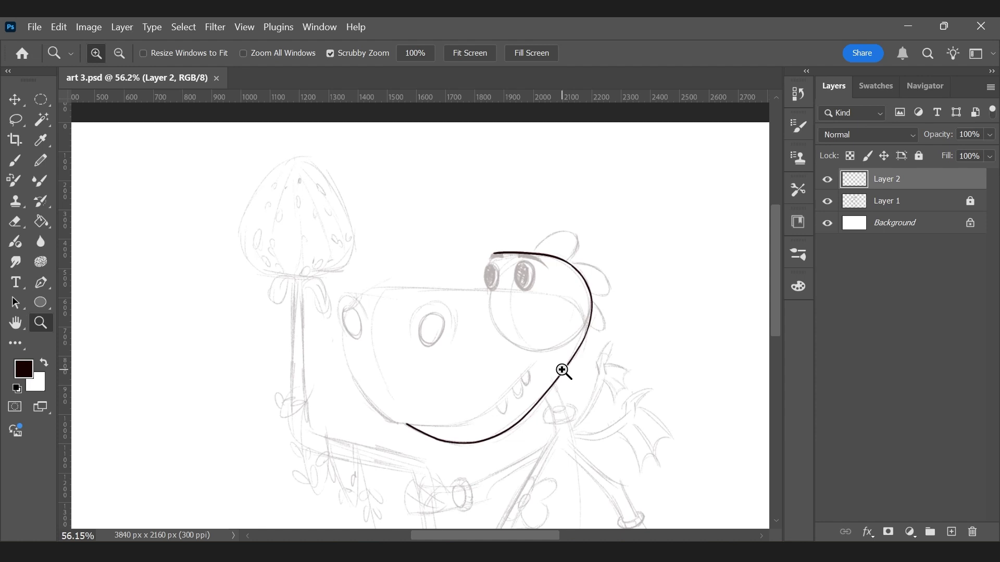
pyautogui.moveTo(514, 401); pyautogui.dragTo(451, 130)
pyautogui.press('r')
pyautogui.press('space')
pyautogui.moveTo(524, 191); pyautogui.dragTo(481, 121)
pyautogui.moveTo(723, 458); pyautogui.dragTo(689, 276)
pyautogui.moveTo(451, 206); pyautogui.dragTo(639, 359)
pyautogui.moveTo(382, 152); pyautogui.dragTo(424, 193)
pyautogui.moveTo(470, 239)
pyautogui.mouseDown()
pyautogui.moveTo(576, 357)
pyautogui.moveTo(610, 424)
pyautogui.moveTo(669, 368)
pyautogui.moveTo(558, 123)
pyautogui.moveTo(415, 105)
pyautogui.moveTo(416, 190)
pyautogui.moveTo(493, 212)
pyautogui.moveTo(554, 245)
pyautogui.moveTo(644, 310)
pyautogui.moveTo(702, 382)
pyautogui.mouseUp()
pyautogui.press('r')
pyautogui.press('h')
pyautogui.press('b')
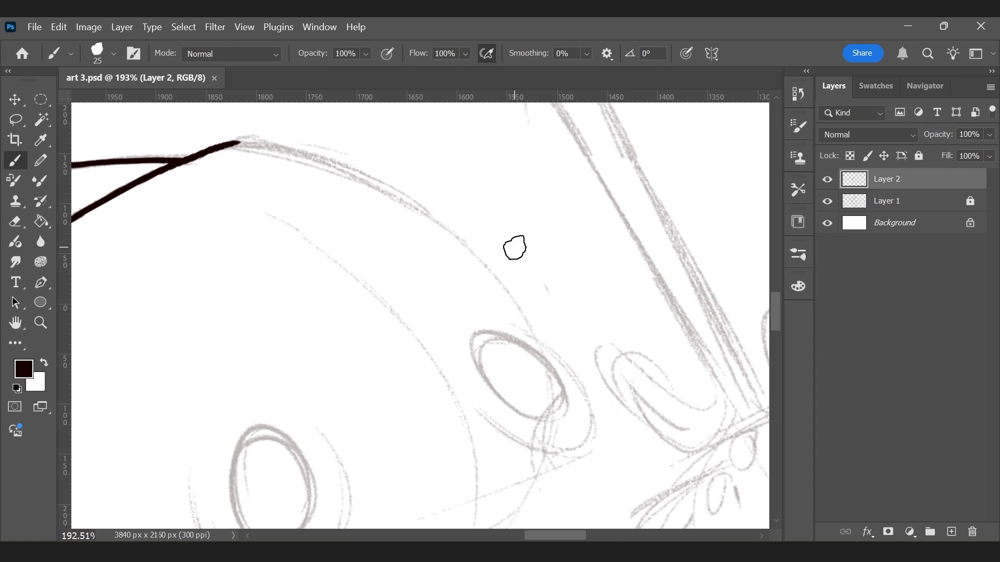
# Step: Ink the rounded front contour of the snout from the chin up to the far nostril
pyautogui.press('x')
pyautogui.press('x')
pyautogui.moveTo(284, 189); pyautogui.dragTo(601, 372)
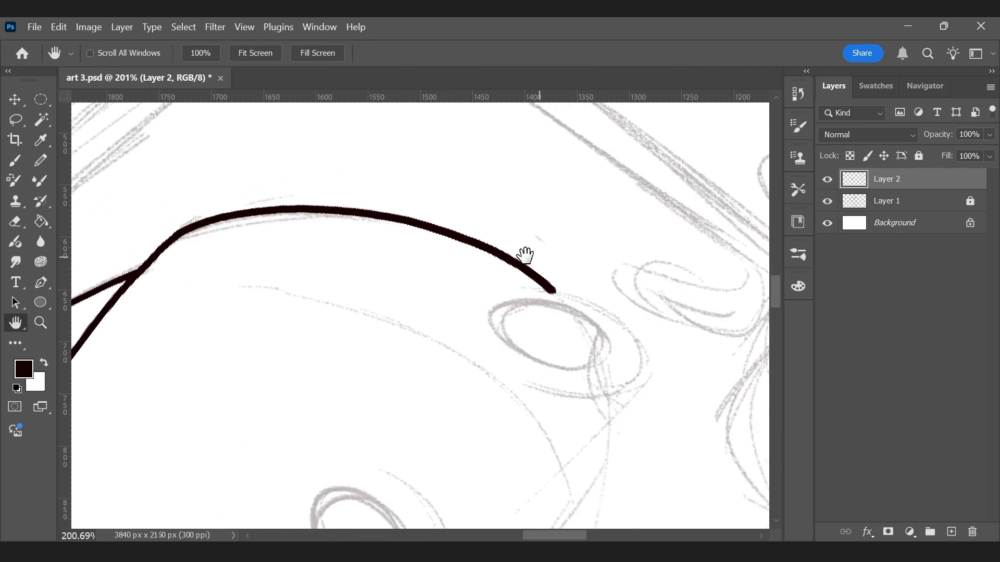
# Step: Ink the far nostril's oval and the raised rim around it, redoing the stroke that misses
pyautogui.scroll(3, 524, 255)
pyautogui.moveTo(446, 271); pyautogui.dragTo(641, 381)
pyautogui.moveTo(442, 422)
pyautogui.mouseDown()
pyautogui.moveTo(520, 443)
pyautogui.moveTo(615, 429)
pyautogui.moveTo(647, 413)
pyautogui.moveTo(603, 434)
pyautogui.moveTo(641, 380)
pyautogui.mouseUp()
pyautogui.hotkey('ctrl', 'z')
pyautogui.moveTo(397, 311)
pyautogui.mouseDown()
pyautogui.moveTo(554, 327)
pyautogui.moveTo(579, 364)
pyautogui.mouseUp()
# Step: Ink the top edge of the snout from the far nostril back beneath the eyes to the head outline
pyautogui.press('e')
pyautogui.hotkey('ctrl', '-')
pyautogui.hotkey('ctrl', '-')
pyautogui.moveTo(591, 406); pyautogui.dragTo(551, 174)
pyautogui.keyDown('ctrl'); pyautogui.moveTo(569, 314); pyautogui.dragTo(589, 315); pyautogui.keyUp('ctrl')
pyautogui.press('b')
pyautogui.moveTo(317, 222)
pyautogui.mouseDown()
pyautogui.moveTo(535, 355)
pyautogui.moveTo(338, 187)
pyautogui.mouseUp()
pyautogui.moveTo(331, 172)
pyautogui.mouseDown()
pyautogui.moveTo(584, 420)
pyautogui.moveTo(507, 330)
pyautogui.mouseUp()
pyautogui.press('r')
pyautogui.moveTo(646, 289); pyautogui.dragTo(576, 145)
pyautogui.moveTo(546, 260); pyautogui.dragTo(312, 228)
pyautogui.moveTo(247, 236)
pyautogui.mouseDown()
pyautogui.moveTo(391, 240)
pyautogui.moveTo(622, 290)
pyautogui.moveTo(626, 415)
pyautogui.mouseUp()
# Step: Ink the outline and pupil of the dragon's far eye and fill the pupil with the dark foreground colour
pyautogui.hotkey('ctrl', '-')
pyautogui.hotkey('ctrl', '-')
pyautogui.hotkey('ctrl', '-')
pyautogui.hotkey('ctrl', '+')
pyautogui.hotkey('ctrl', '+')
pyautogui.moveTo(338, 229); pyautogui.dragTo(422, 375)
pyautogui.keyDown('ctrl'); pyautogui.moveTo(417, 380); pyautogui.dragTo(460, 384); pyautogui.keyUp('ctrl')
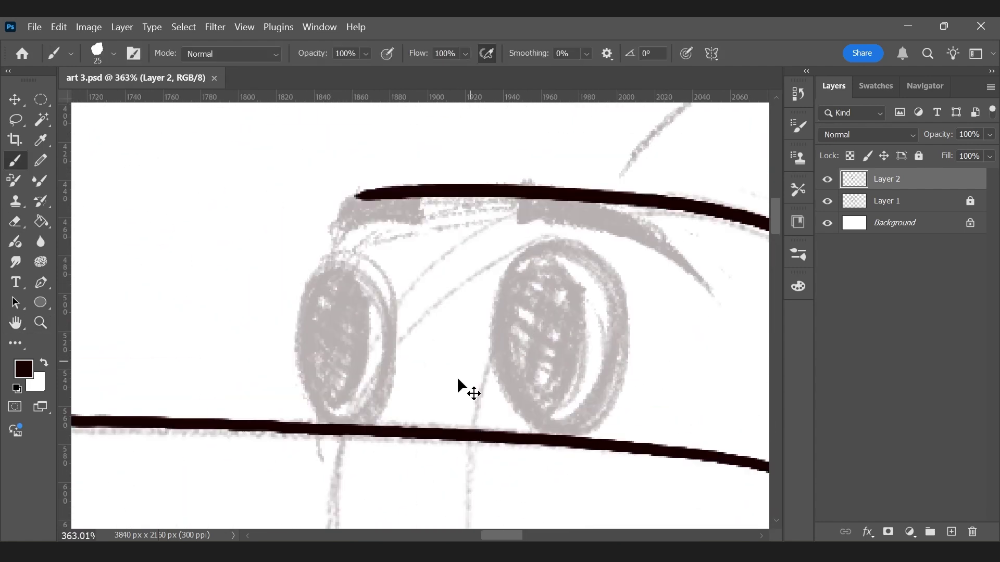
pyautogui.moveTo(336, 258); pyautogui.dragTo(344, 424)
pyautogui.moveTo(333, 257); pyautogui.dragTo(373, 424)
pyautogui.moveTo(318, 408); pyautogui.dragTo(331, 264)
pyautogui.press('g')
pyautogui.click(343, 309)
# Step: Ink the outline and pupil of the near eye and fill the pupil with the dark foreground colour
pyautogui.press('b')
pyautogui.moveTo(505, 276); pyautogui.dragTo(512, 429)
pyautogui.moveTo(518, 267); pyautogui.dragTo(494, 384)
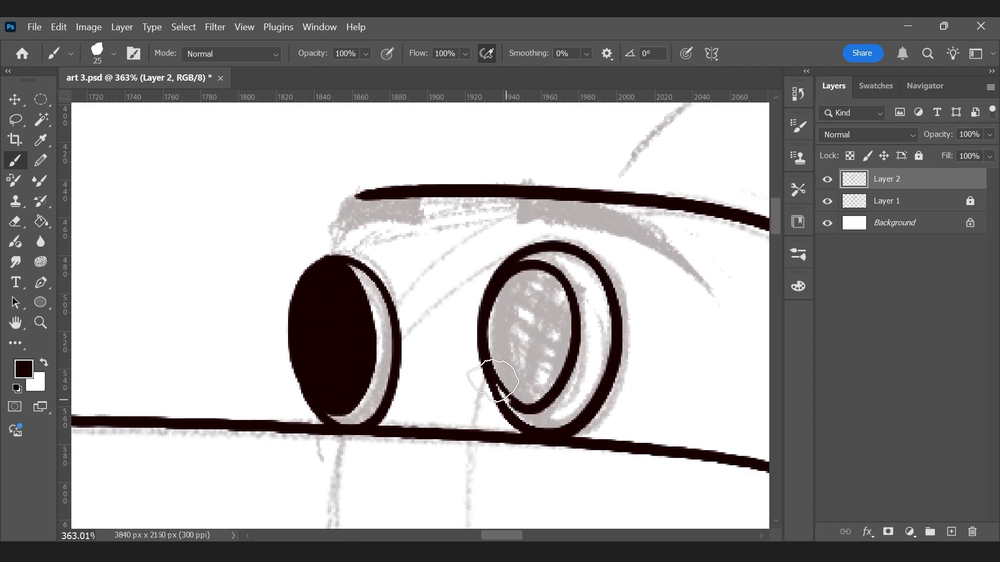
pyautogui.press('g')
pyautogui.click(531, 333)
pyautogui.press('b')
pyautogui.moveTo(555, 360); pyautogui.dragTo(522, 362)
# Step: Ink thick dark eyebrows above both eyes and close the brow edge at the front of the head
pyautogui.moveTo(518, 197); pyautogui.dragTo(671, 286)
pyautogui.moveTo(486, 222); pyautogui.dragTo(670, 287)
pyautogui.moveTo(584, 226); pyautogui.dragTo(494, 211)
pyautogui.moveTo(387, 200)
pyautogui.mouseDown()
pyautogui.moveTo(387, 224)
pyautogui.moveTo(313, 223)
pyautogui.mouseUp()
pyautogui.moveTo(382, 210)
pyautogui.mouseDown()
pyautogui.moveTo(323, 211)
pyautogui.moveTo(306, 256)
pyautogui.mouseUp()
# Step: Ink the near nostril's oval and the curved rim around it
pyautogui.moveTo(427, 469); pyautogui.dragTo(533, 303)
pyautogui.moveTo(292, 429); pyautogui.dragTo(521, 455)
pyautogui.moveTo(437, 262); pyautogui.dragTo(408, 477)
pyautogui.moveTo(442, 208); pyautogui.dragTo(442, 469)
# Step: Ink the three rounded spikes along the top and back of the dragon's head
pyautogui.press('r')
pyautogui.moveTo(616, 317)
pyautogui.mouseDown()
pyautogui.moveTo(602, 388)
pyautogui.moveTo(541, 472)
pyautogui.mouseUp()
pyautogui.moveTo(368, 284); pyautogui.dragTo(584, 353)
pyautogui.moveTo(452, 463); pyautogui.dragTo(589, 360)
pyautogui.press('r')
pyautogui.moveTo(627, 445); pyautogui.dragTo(663, 335)
pyautogui.moveTo(398, 241); pyautogui.dragTo(565, 376)
pyautogui.moveTo(459, 443)
pyautogui.mouseDown()
pyautogui.moveTo(473, 453)
pyautogui.moveTo(565, 377)
pyautogui.mouseUp()
pyautogui.moveTo(385, 294); pyautogui.dragTo(525, 379)
pyautogui.moveTo(449, 419); pyautogui.dragTo(522, 389)
# Step: Ink the three pointed teeth hanging from the mouth line near its corner
pyautogui.press('r')
pyautogui.moveTo(198, 152); pyautogui.dragTo(123, 526)
pyautogui.moveTo(317, 381); pyautogui.dragTo(372, 350)
pyautogui.moveTo(335, 310); pyautogui.dragTo(385, 364)
pyautogui.moveTo(345, 262); pyautogui.dragTo(406, 263)
pyautogui.moveTo(359, 195); pyautogui.dragTo(390, 203)
# Step: Add a new empty layer above the inked head and make Layer 2 active again
pyautogui.press('r')
pyautogui.moveTo(565, 367); pyautogui.dragTo(565, 281)
pyautogui.press('z')
pyautogui.moveTo(498, 307); pyautogui.dragTo(580, 326)
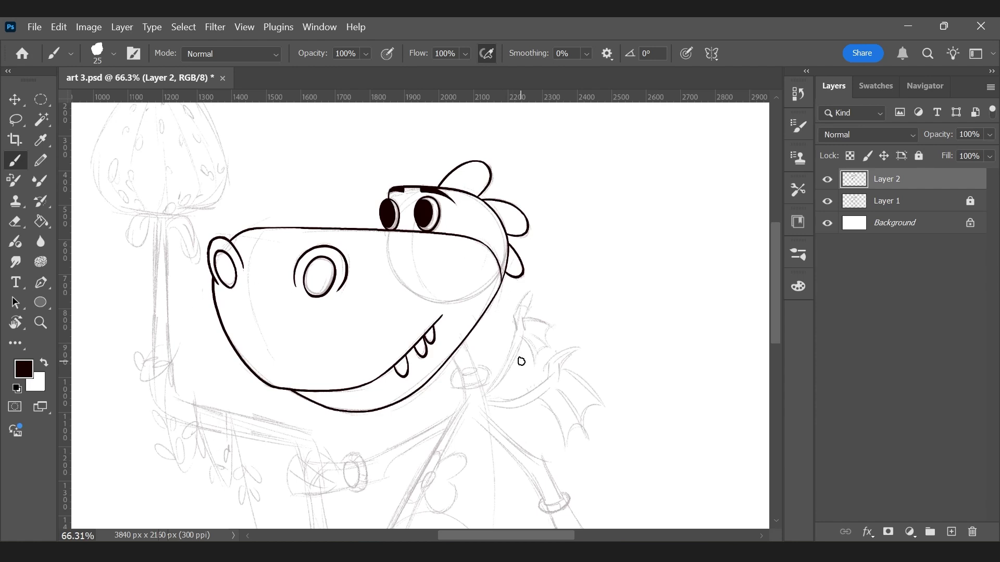
pyautogui.click(952, 532)
pyautogui.click(905, 202)
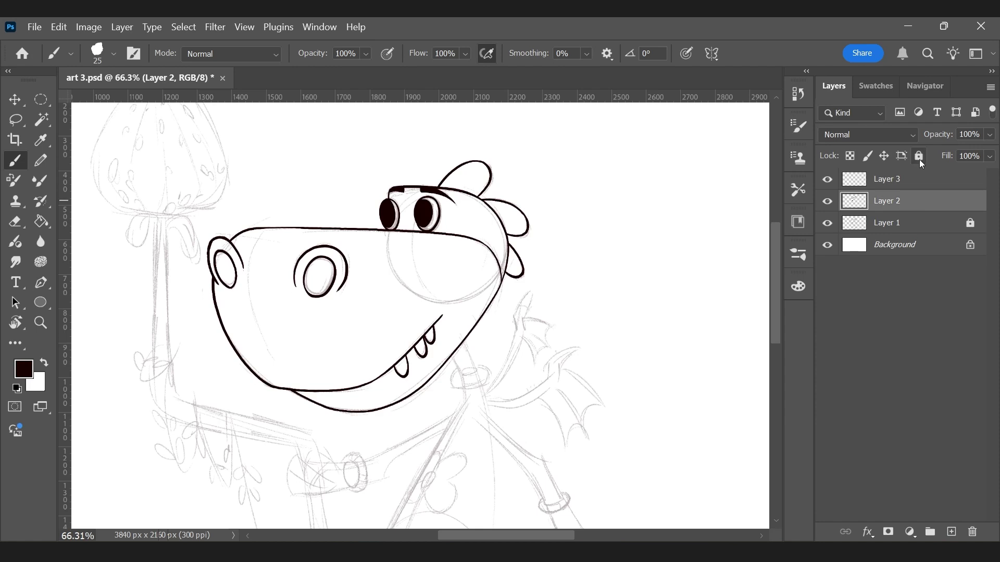
# Step: Ink a thin curved contour line down the snout between the two nostrils on Layer 2
pyautogui.press('z')
pyautogui.moveTo(246, 277); pyautogui.dragTo(308, 292)
pyautogui.press('space')
pyautogui.moveTo(386, 224)
pyautogui.mouseDown()
pyautogui.moveTo(406, 208)
pyautogui.moveTo(471, 198)
pyautogui.moveTo(408, 140)
pyautogui.mouseUp()
pyautogui.press('r')
pyautogui.press('space')
pyautogui.moveTo(417, 254)
pyautogui.mouseDown()
pyautogui.moveTo(393, 212)
pyautogui.moveTo(406, 221)
pyautogui.mouseUp()
pyautogui.press('z')
pyautogui.press('b')
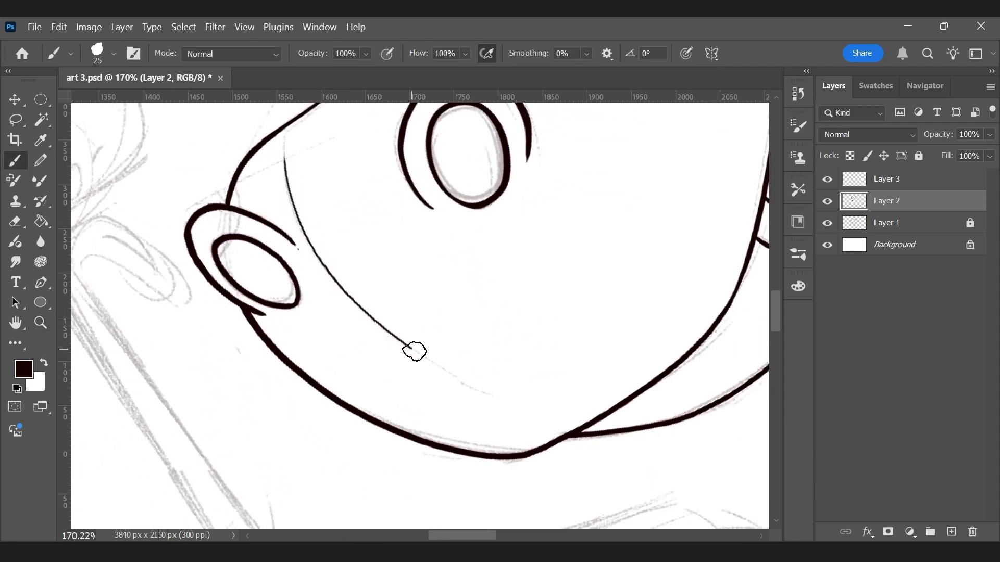
pyautogui.press('r')
pyautogui.moveTo(607, 283)
pyautogui.mouseDown()
pyautogui.moveTo(564, 446)
pyautogui.moveTo(561, 426)
pyautogui.mouseUp()
pyautogui.hotkey('ctrl', '1')
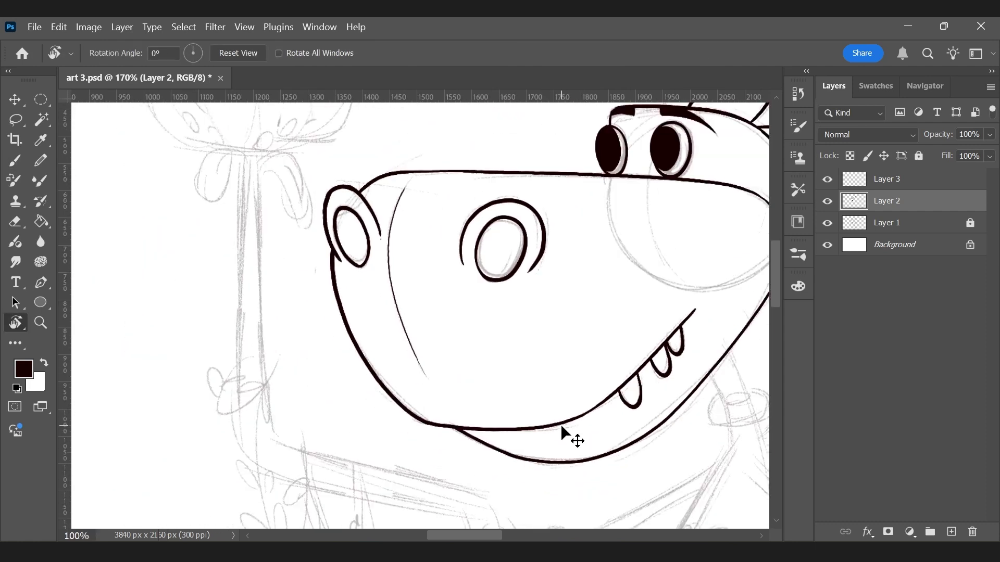
# Step: Lock Layer 2 completely, make Layer 3 active and save the file
pyautogui.click(918, 155)
pyautogui.click(925, 179)
pyautogui.hotkey('ctrl', '0')
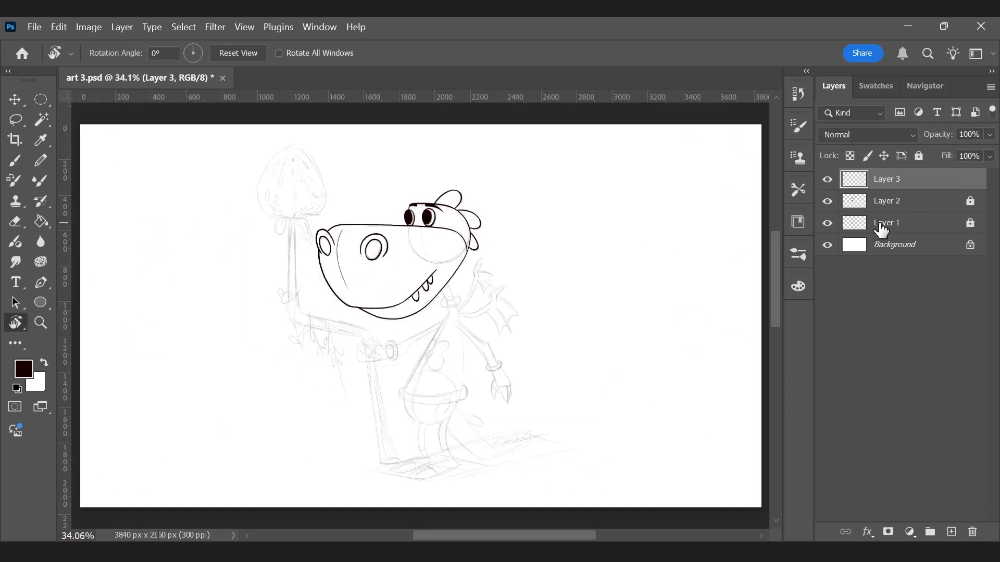
pyautogui.hotkey('ctrl', 's')
pyautogui.press('b')
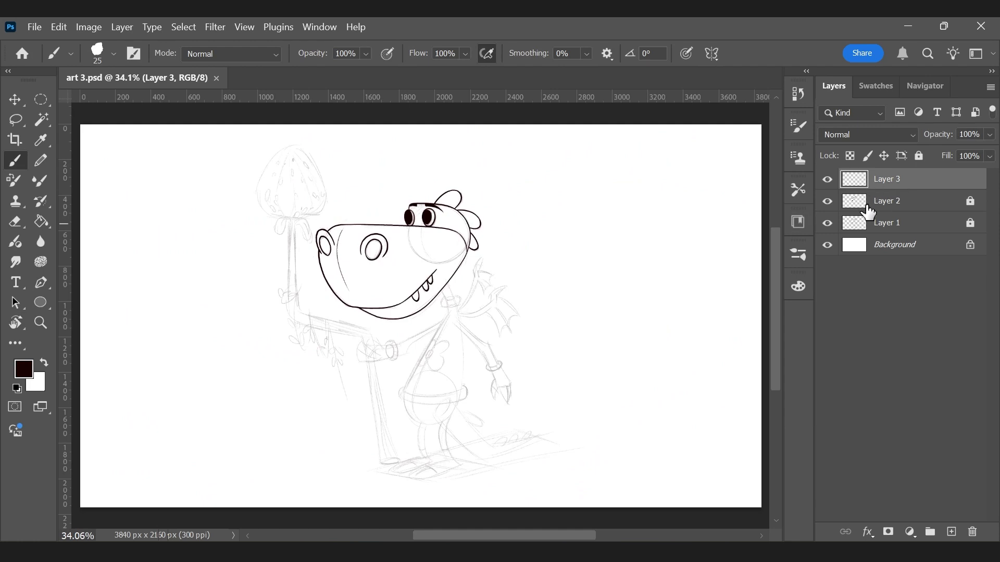
# Step: Ink the neck and the rounded collar ring beneath the head, including its short inner curves, on Layer 3
pyautogui.press('z')
pyautogui.moveTo(449, 306)
pyautogui.mouseDown()
pyautogui.moveTo(539, 333)
pyautogui.moveTo(514, 306)
pyautogui.moveTo(369, 254)
pyautogui.moveTo(386, 261)
pyautogui.mouseUp()
pyautogui.press('r')
pyautogui.press('b')
pyautogui.moveTo(310, 197); pyautogui.dragTo(403, 223)
pyautogui.moveTo(400, 214)
pyautogui.mouseDown()
pyautogui.moveTo(382, 264)
pyautogui.moveTo(445, 215)
pyautogui.moveTo(445, 224)
pyautogui.mouseUp()
pyautogui.moveTo(405, 221); pyautogui.dragTo(439, 227)
pyautogui.moveTo(394, 261); pyautogui.dragTo(409, 280)
pyautogui.moveTo(380, 269); pyautogui.dragTo(389, 284)
# Step: Try to ink the torso's straight left outline from the collar down to the belt
pyautogui.press('r')
pyautogui.moveTo(512, 291)
pyautogui.mouseDown()
pyautogui.moveTo(498, 348)
pyautogui.moveTo(469, 393)
pyautogui.mouseUp()
pyautogui.press('b')
pyautogui.moveTo(201, 132)
pyautogui.mouseDown()
pyautogui.moveTo(237, 140)
pyautogui.moveTo(581, 500)
pyautogui.mouseUp()
pyautogui.press('r')
pyautogui.moveTo(626, 317)
pyautogui.mouseDown()
pyautogui.moveTo(620, 360)
pyautogui.moveTo(623, 334)
pyautogui.mouseUp()
pyautogui.press('b')
pyautogui.hotkey('ctrl', 'z')
pyautogui.moveTo(195, 135); pyautogui.dragTo(404, 366)
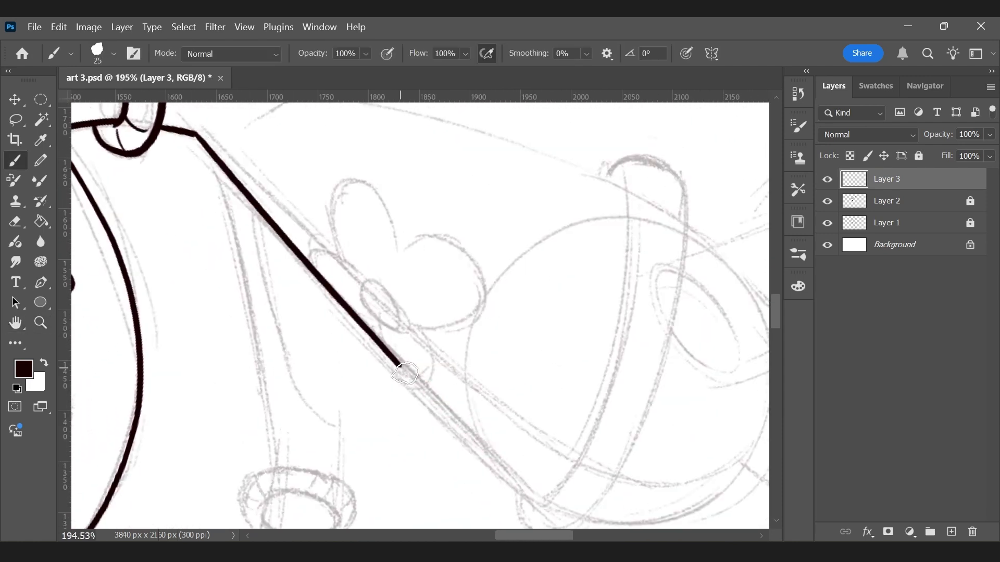
pyautogui.hotkey('ctrl', 'z')
pyautogui.press('r')
pyautogui.moveTo(591, 344); pyautogui.dragTo(567, 286)
pyautogui.moveTo(173, 129); pyautogui.dragTo(526, 493)
pyautogui.hotkey('ctrl', 'z')
pyautogui.hotkey('ctrl', 'z')
# Step: Ink the two long contour lines of the right arm from the shoulder down to the wrist bracelet
pyautogui.press('r')
pyautogui.moveTo(576, 364); pyautogui.dragTo(550, 414)
pyautogui.scroll(4, 146, 273)
pyautogui.moveTo(146, 273); pyautogui.dragTo(312, 343)
pyautogui.press('r')
pyautogui.moveTo(586, 326); pyautogui.dragTo(508, 457)
pyautogui.press('b')
pyautogui.moveTo(286, 137); pyautogui.dragTo(484, 326)
pyautogui.moveTo(339, 187)
pyautogui.mouseDown()
pyautogui.moveTo(500, 348)
pyautogui.moveTo(549, 428)
pyautogui.mouseUp()
# Step: Ink the rounded bracelet around the right wrist with its short dividing lines
pyautogui.moveTo(509, 255); pyautogui.dragTo(588, 420)
pyautogui.moveTo(515, 440)
pyautogui.mouseDown()
pyautogui.moveTo(597, 416)
pyautogui.moveTo(615, 454)
pyautogui.mouseUp()
pyautogui.moveTo(584, 403)
pyautogui.mouseDown()
pyautogui.moveTo(609, 407)
pyautogui.moveTo(616, 453)
pyautogui.mouseUp()
pyautogui.moveTo(594, 436); pyautogui.dragTo(605, 456)
# Step: Ink the right hand below the bracelet, with the curved edge and the long pointed claws at its end
pyautogui.moveTo(614, 419); pyautogui.dragTo(553, 184)
pyautogui.moveTo(555, 220); pyautogui.dragTo(638, 359)
pyautogui.moveTo(638, 360)
pyautogui.mouseDown()
pyautogui.moveTo(607, 526)
pyautogui.moveTo(475, 257)
pyautogui.mouseUp()
pyautogui.moveTo(536, 392)
pyautogui.mouseDown()
pyautogui.moveTo(638, 364)
pyautogui.moveTo(610, 522)
pyautogui.mouseUp()
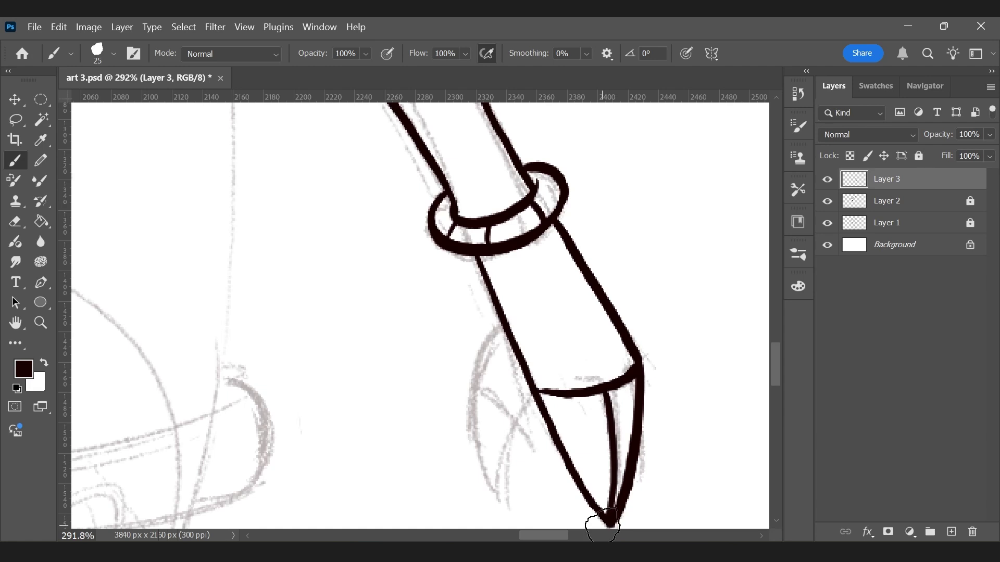
# Step: Ink the remaining curled finger with its claw line beside the pointed claws and save the file
pyautogui.moveTo(491, 515)
pyautogui.mouseDown()
pyautogui.moveTo(517, 408)
pyautogui.moveTo(540, 385)
pyautogui.mouseUp()
pyautogui.moveTo(491, 515); pyautogui.dragTo(502, 308)
pyautogui.moveTo(473, 383); pyautogui.dragTo(513, 406)
pyautogui.hotkey('ctrl', 's')
# Step: Ink the torso's side outlines running down from the upper body to the belt
pyautogui.press('r')
pyautogui.moveTo(510, 371); pyautogui.dragTo(525, 320)
pyautogui.press('z')
pyautogui.moveTo(400, 201); pyautogui.dragTo(410, 201)
pyautogui.moveTo(272, 152); pyautogui.dragTo(615, 446)
pyautogui.press('r')
pyautogui.moveTo(265, 201)
pyautogui.mouseDown()
pyautogui.moveTo(297, 201)
pyautogui.moveTo(689, 408)
pyautogui.mouseUp()
# Step: Ink the belt's long curved upper and lower edges and round off one of its ends
pyautogui.press('r')
pyautogui.moveTo(431, 222)
pyautogui.mouseDown()
pyautogui.moveTo(516, 225)
pyautogui.moveTo(535, 243)
pyautogui.mouseUp()
pyautogui.hotkey('ctrl', 'z')
pyautogui.press('r')
pyautogui.moveTo(635, 412); pyautogui.dragTo(569, 134)
pyautogui.moveTo(259, 188)
pyautogui.mouseDown()
pyautogui.moveTo(323, 188)
pyautogui.moveTo(719, 394)
pyautogui.mouseUp()
pyautogui.press('r')
pyautogui.moveTo(722, 337); pyautogui.dragTo(720, 272)
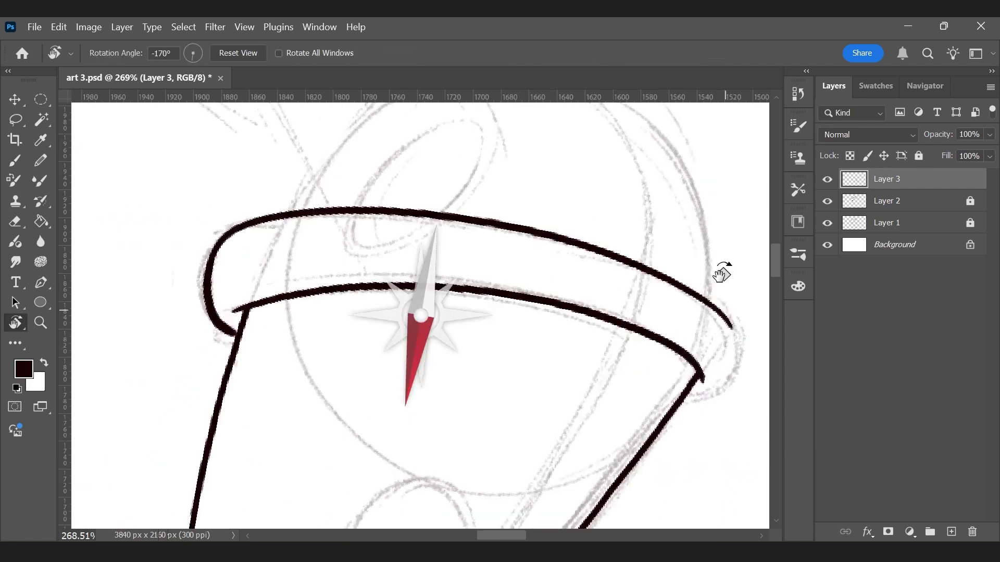
# Step: Ink the belt's remaining open end and the contours adjoining it
pyautogui.moveTo(603, 359); pyautogui.dragTo(248, 389)
pyautogui.moveTo(415, 209); pyautogui.dragTo(536, 282)
pyautogui.hotkey('ctrl', 'z')
pyautogui.moveTo(414, 209)
pyautogui.mouseDown()
pyautogui.moveTo(467, 229)
pyautogui.moveTo(567, 336)
pyautogui.mouseUp()
pyautogui.press('r')
pyautogui.moveTo(569, 339); pyautogui.dragTo(474, 175)
pyautogui.moveTo(258, 240)
pyautogui.mouseDown()
pyautogui.moveTo(556, 443)
pyautogui.moveTo(564, 279)
pyautogui.moveTo(386, 323)
pyautogui.mouseUp()
# Step: Ink the lower-body outline below the belt with the first leg and its foot
pyautogui.press('r')
pyautogui.moveTo(348, 170)
pyautogui.mouseDown()
pyautogui.moveTo(449, 344)
pyautogui.moveTo(636, 439)
pyautogui.mouseUp()
pyautogui.moveTo(642, 306); pyautogui.dragTo(564, 363)
pyautogui.moveTo(357, 181)
pyautogui.mouseDown()
pyautogui.moveTo(440, 354)
pyautogui.moveTo(637, 446)
pyautogui.mouseUp()
pyautogui.moveTo(637, 445); pyautogui.dragTo(569, 223)
pyautogui.moveTo(469, 167); pyautogui.dragTo(603, 429)
pyautogui.moveTo(604, 430)
pyautogui.mouseDown()
pyautogui.moveTo(547, 248)
pyautogui.moveTo(633, 330)
pyautogui.mouseUp()
pyautogui.moveTo(633, 330)
pyautogui.mouseDown()
pyautogui.moveTo(424, 292)
pyautogui.moveTo(445, 305)
pyautogui.mouseUp()
pyautogui.moveTo(233, 369); pyautogui.dragTo(538, 321)
pyautogui.moveTo(377, 328); pyautogui.dragTo(442, 406)
pyautogui.moveTo(256, 384); pyautogui.dragTo(404, 350)
# Step: Ink the outlines of the second leg below the belt
pyautogui.hotkey('ctrl', '-')
pyautogui.hotkey('ctrl', '-')
pyautogui.hotkey('ctrl', '-')
pyautogui.moveTo(462, 291); pyautogui.dragTo(565, 292)
pyautogui.moveTo(403, 312); pyautogui.dragTo(458, 319)
pyautogui.press('r')
pyautogui.moveTo(549, 274); pyautogui.dragTo(475, 192)
pyautogui.moveTo(357, 142)
pyautogui.mouseDown()
pyautogui.moveTo(512, 418)
pyautogui.moveTo(566, 441)
pyautogui.mouseUp()
pyautogui.moveTo(300, 161); pyautogui.dragTo(497, 453)
pyautogui.moveTo(400, 392); pyautogui.dragTo(442, 369)
# Step: Ink the second foot's contours and its short detail lines
pyautogui.press('r')
pyautogui.moveTo(134, 284)
pyautogui.mouseDown()
pyautogui.moveTo(214, 354)
pyautogui.moveTo(546, 468)
pyautogui.moveTo(506, 388)
pyautogui.mouseUp()
pyautogui.press('r')
pyautogui.moveTo(469, 338); pyautogui.dragTo(473, 316)
pyautogui.moveTo(324, 342); pyautogui.dragTo(408, 428)
pyautogui.moveTo(166, 405); pyautogui.dragTo(346, 351)
pyautogui.press('e')
pyautogui.press('b')
# Step: Ink the tail's long curved contours and the rounded spike near its base
pyautogui.hotkey('ctrl', '-')
pyautogui.hotkey('ctrl', '-')
pyautogui.hotkey('ctrl', '-')
pyautogui.hotkey('ctrl', '-')
pyautogui.moveTo(503, 314); pyautogui.dragTo(578, 314)
pyautogui.moveTo(366, 203); pyautogui.dragTo(601, 458)
pyautogui.moveTo(464, 278); pyautogui.dragTo(502, 267)
pyautogui.moveTo(307, 130); pyautogui.dragTo(615, 509)
pyautogui.moveTo(335, 171)
pyautogui.mouseDown()
pyautogui.moveTo(406, 195)
pyautogui.moveTo(408, 278)
pyautogui.mouseUp()
pyautogui.press('r')
pyautogui.moveTo(638, 360); pyautogui.dragTo(531, 490)
pyautogui.moveTo(211, 249)
pyautogui.mouseDown()
pyautogui.moveTo(240, 281)
pyautogui.moveTo(569, 448)
pyautogui.mouseUp()
pyautogui.moveTo(324, 241); pyautogui.dragTo(350, 266)
# Step: Ink three rounded spikes along the tail and connect them with the upper edge line to the pointed tip
pyautogui.press('r')
pyautogui.moveTo(603, 368); pyautogui.dragTo(576, 208)
pyautogui.keyDown('ctrl'); pyautogui.moveTo(480, 286); pyautogui.dragTo(510, 286); pyautogui.keyUp('ctrl')
pyautogui.moveTo(301, 359); pyautogui.dragTo(369, 361)
pyautogui.moveTo(296, 378); pyautogui.dragTo(474, 335)
pyautogui.moveTo(477, 326); pyautogui.dragTo(520, 316)
pyautogui.moveTo(520, 317)
pyautogui.mouseDown()
pyautogui.moveTo(556, 274)
pyautogui.moveTo(565, 308)
pyautogui.mouseUp()
pyautogui.moveTo(567, 300); pyautogui.dragTo(648, 279)
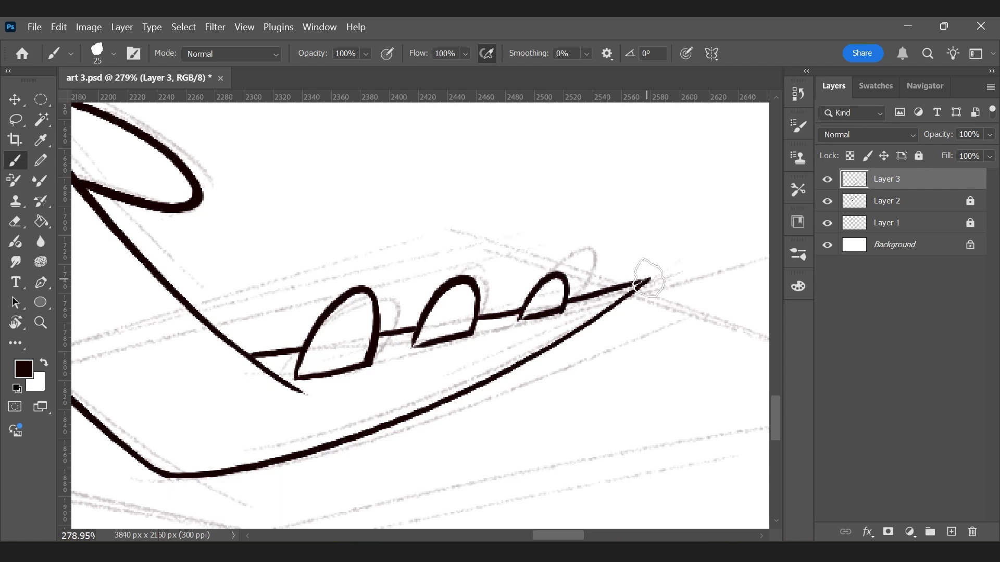
# Step: Ink the short straight contours still missing from the dragon's body outline
pyautogui.hotkey('ctrl', '-')
pyautogui.hotkey('ctrl', '-')
pyautogui.hotkey('ctrl', '-')
pyautogui.press('g')
pyautogui.keyDown('ctrl'); pyautogui.moveTo(251, 217); pyautogui.dragTo(323, 217); pyautogui.keyUp('ctrl')
pyautogui.moveTo(336, 311); pyautogui.dragTo(337, 390)
pyautogui.moveTo(359, 284); pyautogui.dragTo(339, 390)
pyautogui.moveTo(393, 173); pyautogui.dragTo(428, 229)
pyautogui.moveTo(429, 230)
pyautogui.mouseDown()
pyautogui.moveTo(576, 229)
pyautogui.moveTo(473, 337)
pyautogui.mouseUp()
pyautogui.moveTo(224, 391)
pyautogui.mouseDown()
pyautogui.moveTo(344, 353)
pyautogui.moveTo(475, 271)
pyautogui.mouseUp()
pyautogui.hotkey('ctrl', '-')
pyautogui.moveTo(348, 238); pyautogui.dragTo(338, 273)
pyautogui.hotkey('ctrl', '-')
pyautogui.hotkey('ctrl', '-')
pyautogui.hotkey('ctrl', '-')
# Step: Ink the wing's curved arm with its angular joint and the pointed curved claw on top
pyautogui.press('r')
pyautogui.moveTo(533, 322); pyautogui.dragTo(411, 206)
pyautogui.moveTo(379, 198)
pyautogui.mouseDown()
pyautogui.moveTo(491, 299)
pyautogui.moveTo(552, 495)
pyautogui.mouseUp()
pyautogui.moveTo(371, 243); pyautogui.dragTo(532, 498)
pyautogui.moveTo(517, 328)
pyautogui.mouseDown()
pyautogui.moveTo(502, 370)
pyautogui.moveTo(415, 414)
pyautogui.mouseUp()
pyautogui.moveTo(431, 297); pyautogui.dragTo(446, 360)
pyautogui.moveTo(432, 295)
pyautogui.mouseDown()
pyautogui.moveTo(494, 369)
pyautogui.moveTo(534, 209)
pyautogui.mouseUp()
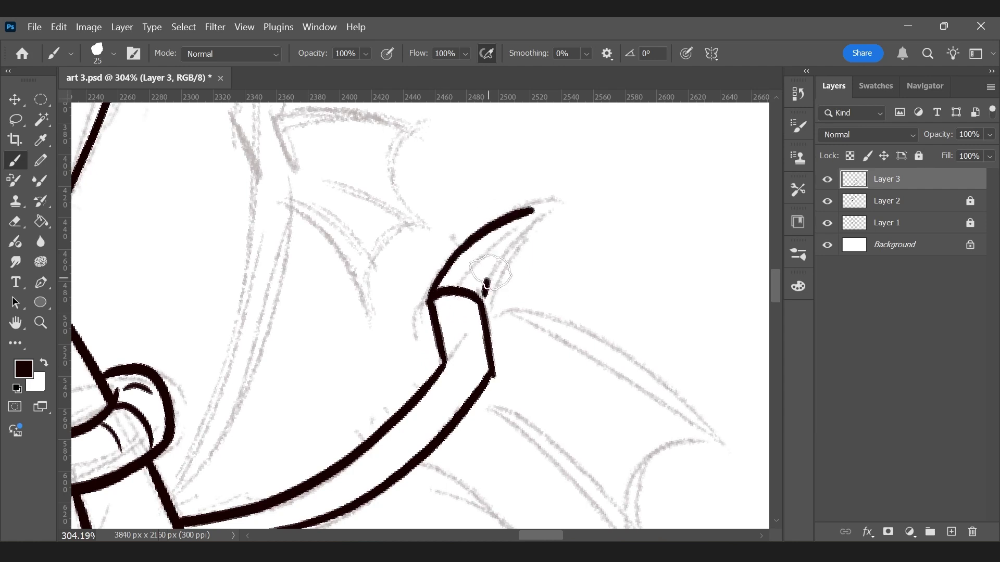
pyautogui.moveTo(487, 286); pyautogui.dragTo(534, 209)
# Step: Ink the wing's three double-lined finger bones and the scalloped membrane edges between their tips
pyautogui.moveTo(306, 310); pyautogui.dragTo(465, 505)
pyautogui.moveTo(371, 240); pyautogui.dragTo(542, 429)
pyautogui.moveTo(373, 162); pyautogui.dragTo(608, 292)
pyautogui.moveTo(373, 170); pyautogui.dragTo(575, 266)
pyautogui.moveTo(466, 503); pyautogui.dragTo(512, 391)
pyautogui.moveTo(528, 398); pyautogui.dragTo(604, 290)
pyautogui.hotkey('ctrl', '-')
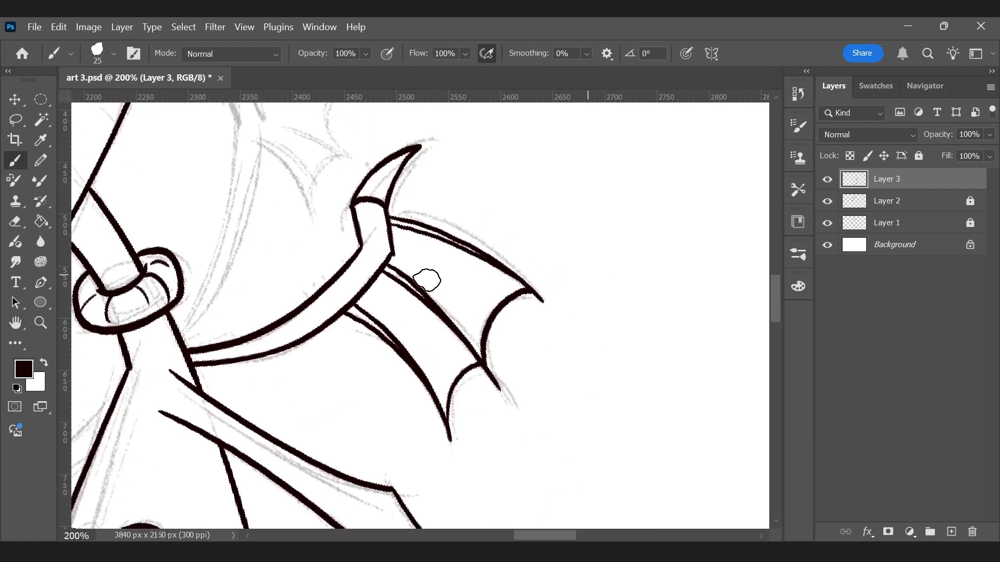
# Step: Ink the curved double-lined arm and pointed claw of the smaller wing behind the finished one
pyautogui.moveTo(277, 186); pyautogui.dragTo(421, 496)
pyautogui.moveTo(258, 216); pyautogui.dragTo(409, 437)
pyautogui.moveTo(385, 259); pyautogui.dragTo(400, 237)
pyautogui.hotkey('ctrl', 'z')
pyautogui.hotkey('ctrl', 'z')
pyautogui.moveTo(296, 165); pyautogui.dragTo(437, 475)
pyautogui.moveTo(275, 195); pyautogui.dragTo(430, 465)
pyautogui.moveTo(257, 293); pyautogui.dragTo(318, 318)
pyautogui.moveTo(290, 266); pyautogui.dragTo(323, 279)
pyautogui.moveTo(245, 173); pyautogui.dragTo(289, 268)
# Step: Ink the first finger bones of the rear wing from its joint and save the document
pyautogui.press('r')
pyautogui.moveTo(390, 264); pyautogui.dragTo(454, 386)
pyautogui.moveTo(390, 240); pyautogui.dragTo(508, 303)
pyautogui.moveTo(381, 194)
pyautogui.mouseDown()
pyautogui.moveTo(421, 189)
pyautogui.moveTo(522, 229)
pyautogui.mouseUp()
pyautogui.moveTo(498, 291)
pyautogui.mouseDown()
pyautogui.moveTo(484, 256)
pyautogui.moveTo(506, 224)
pyautogui.mouseUp()
pyautogui.hotkey('ctrl', '-')
pyautogui.moveTo(449, 354)
pyautogui.mouseDown()
pyautogui.moveTo(494, 300)
pyautogui.moveTo(467, 307)
pyautogui.mouseUp()
pyautogui.hotkey('ctrl', 's')
# Step: Ink the rear wing's remaining finger bones and scalloped membrane edges, redoing failed strokes, and save the document
pyautogui.hotkey('ctrl', '+')
pyautogui.moveTo(308, 180)
pyautogui.mouseDown()
pyautogui.moveTo(529, 401)
pyautogui.moveTo(335, 221)
pyautogui.moveTo(558, 416)
pyautogui.mouseUp()
pyautogui.hotkey('ctrl', 'z')
pyautogui.moveTo(293, 245); pyautogui.dragTo(494, 398)
pyautogui.hotkey('ctrl', 'z')
pyautogui.scroll(4, 638, 457)
pyautogui.moveTo(138, 142)
pyautogui.mouseDown()
pyautogui.moveTo(291, 242)
pyautogui.moveTo(521, 460)
pyautogui.mouseUp()
pyautogui.moveTo(555, 339); pyautogui.dragTo(613, 407)
pyautogui.moveTo(599, 396); pyautogui.dragTo(276, 442)
pyautogui.moveTo(250, 385); pyautogui.dragTo(435, 364)
pyautogui.moveTo(291, 331)
pyautogui.mouseDown()
pyautogui.moveTo(359, 334)
pyautogui.moveTo(370, 449)
pyautogui.moveTo(449, 417)
pyautogui.mouseUp()
pyautogui.moveTo(334, 329)
pyautogui.mouseDown()
pyautogui.moveTo(410, 298)
pyautogui.moveTo(449, 427)
pyautogui.mouseUp()
pyautogui.moveTo(392, 327)
pyautogui.mouseDown()
pyautogui.moveTo(418, 310)
pyautogui.moveTo(415, 344)
pyautogui.mouseUp()
pyautogui.hotkey('ctrl', '1')
pyautogui.hotkey('ctrl', 's')
# Step: Ink the short contours still missing from the dragon's line art and save the document
pyautogui.moveTo(350, 294); pyautogui.dragTo(434, 334)
pyautogui.moveTo(340, 429)
pyautogui.mouseDown()
pyautogui.moveTo(394, 357)
pyautogui.moveTo(351, 297)
pyautogui.mouseUp()
pyautogui.moveTo(339, 429)
pyautogui.mouseDown()
pyautogui.moveTo(323, 390)
pyautogui.moveTo(350, 294)
pyautogui.mouseUp()
pyautogui.moveTo(277, 460)
pyautogui.mouseDown()
pyautogui.moveTo(259, 358)
pyautogui.moveTo(299, 317)
pyautogui.mouseUp()
pyautogui.moveTo(281, 383)
pyautogui.mouseDown()
pyautogui.moveTo(301, 327)
pyautogui.moveTo(324, 341)
pyautogui.mouseUp()
pyautogui.moveTo(375, 381); pyautogui.dragTo(444, 416)
pyautogui.moveTo(283, 384); pyautogui.dragTo(329, 411)
pyautogui.moveTo(444, 418); pyautogui.dragTo(345, 420)
pyautogui.moveTo(278, 459)
pyautogui.mouseDown()
pyautogui.moveTo(443, 419)
pyautogui.moveTo(282, 384)
pyautogui.mouseUp()
pyautogui.hotkey('ctrl', '1')
pyautogui.moveTo(458, 360); pyautogui.dragTo(505, 363)
pyautogui.hotkey('ctrl', '-')
pyautogui.hotkey('ctrl', '-')
pyautogui.hotkey('ctrl', '-')
pyautogui.hotkey('ctrl', '-')
pyautogui.hotkey('ctrl', '-')
pyautogui.hotkey('ctrl', 's')
pyautogui.moveTo(523, 240); pyautogui.dragTo(528, 303)
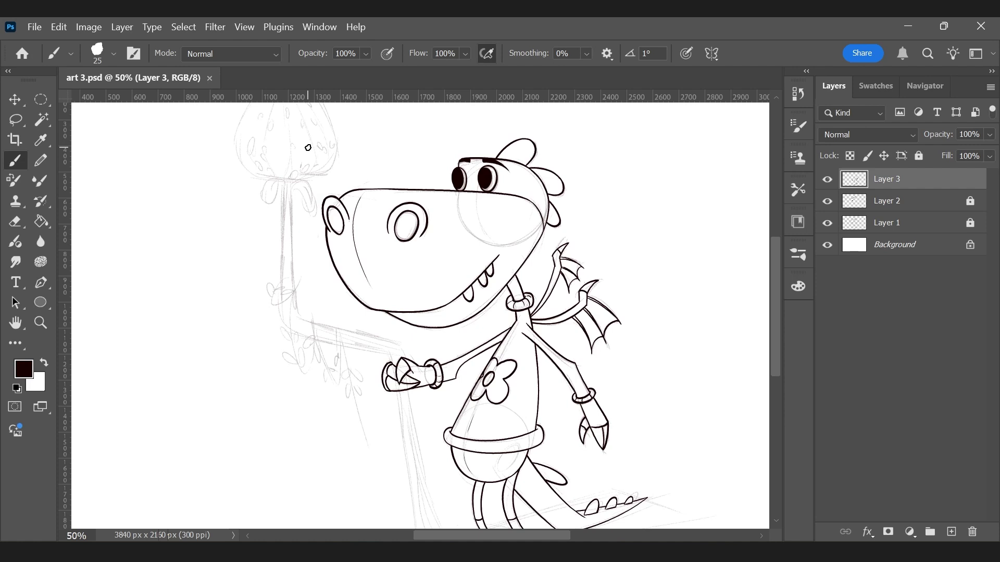
# Step: Lock Layer 3 and add a new empty layer above it
pyautogui.click(919, 156)
pyautogui.click(951, 532)
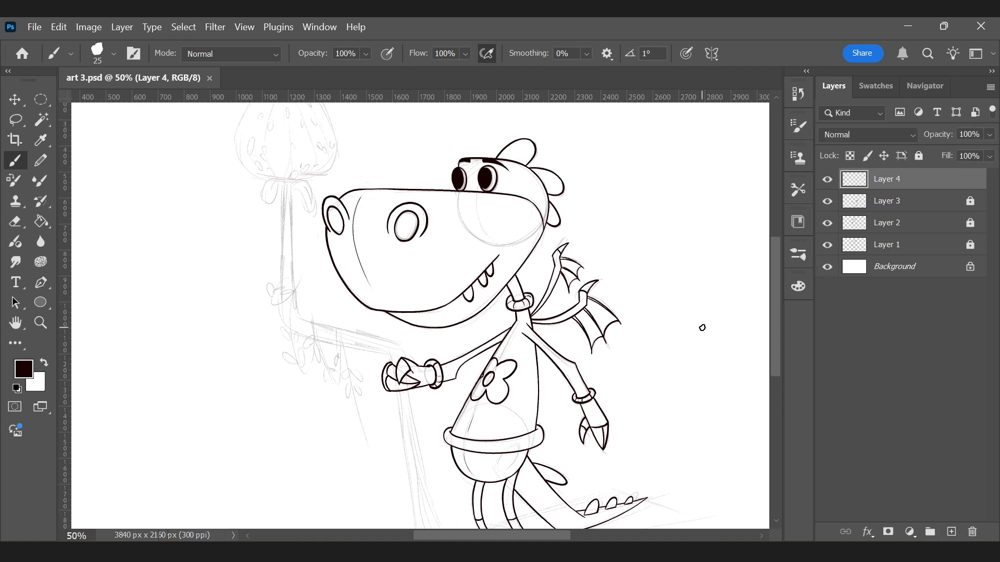
# Step: Check what each layer contains by toggling its visibility off and on, and save the document
pyautogui.click(892, 251)
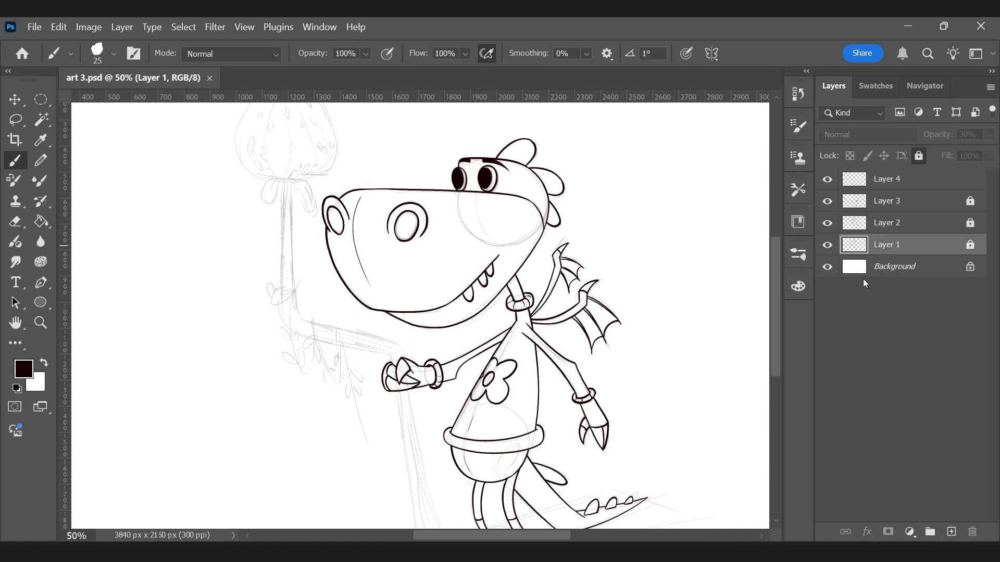
pyautogui.click(828, 246)
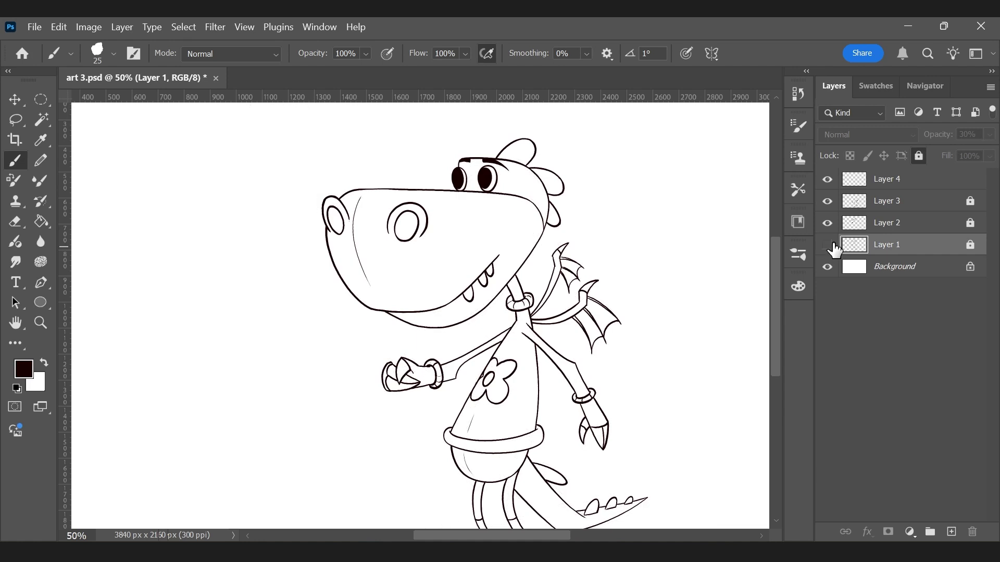
pyautogui.click(828, 245)
pyautogui.click(829, 224)
pyautogui.click(829, 223)
pyautogui.click(828, 201)
pyautogui.click(829, 201)
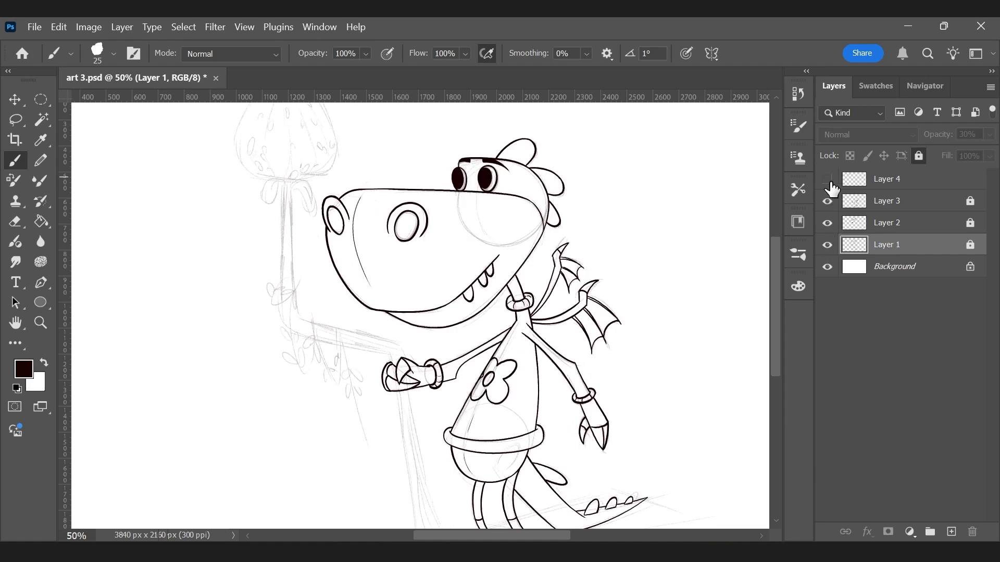
pyautogui.hotkey('ctrl', 's')
# Step: Group Layer 2, Layer 3 and Layer 4, name the group "clean" and expand it
pyautogui.click(903, 233)
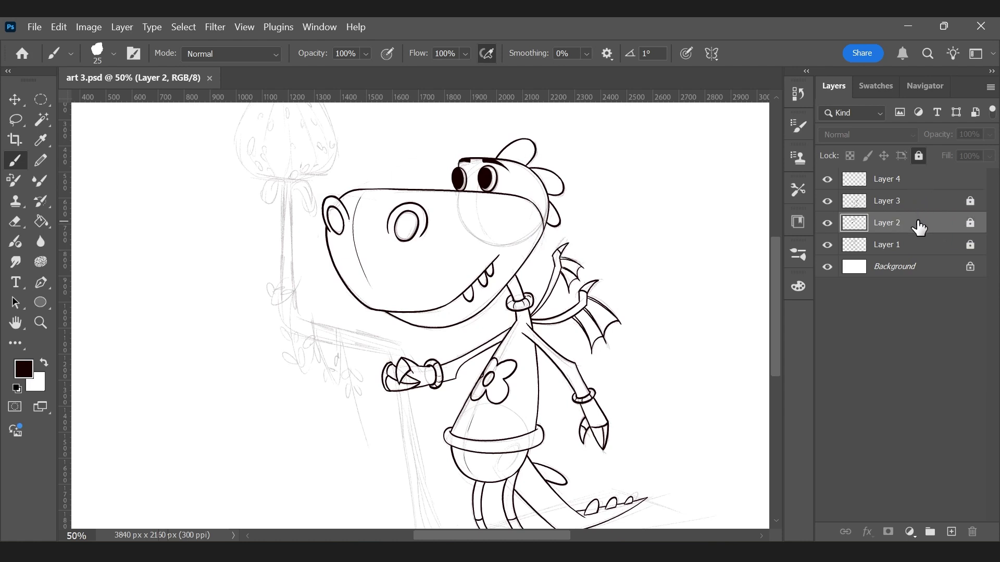
pyautogui.keyDown('shift'); pyautogui.click(922, 180); pyautogui.keyUp('shift')
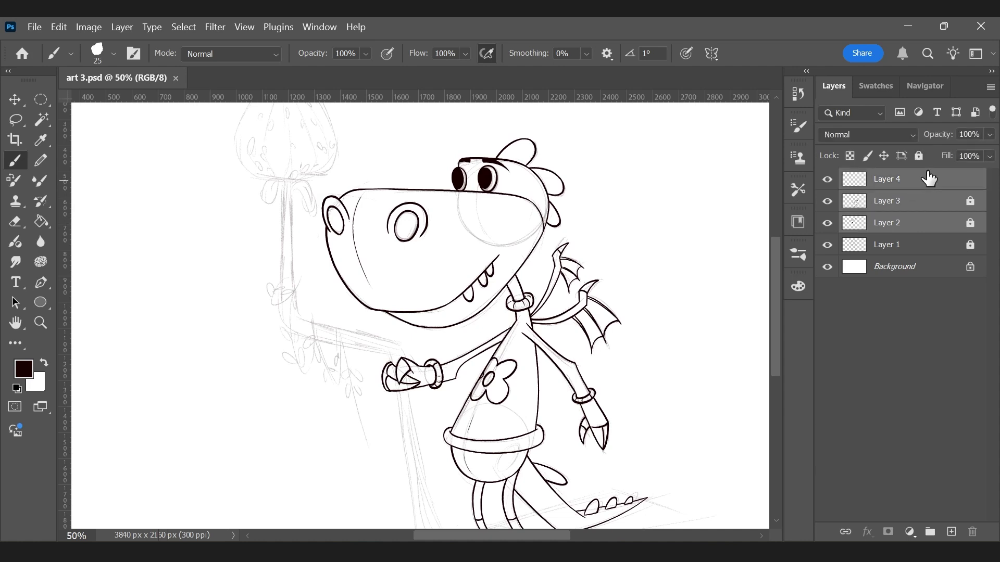
pyautogui.click(921, 224)
pyautogui.keyDown('shift'); pyautogui.click(924, 204); pyautogui.keyUp('shift')
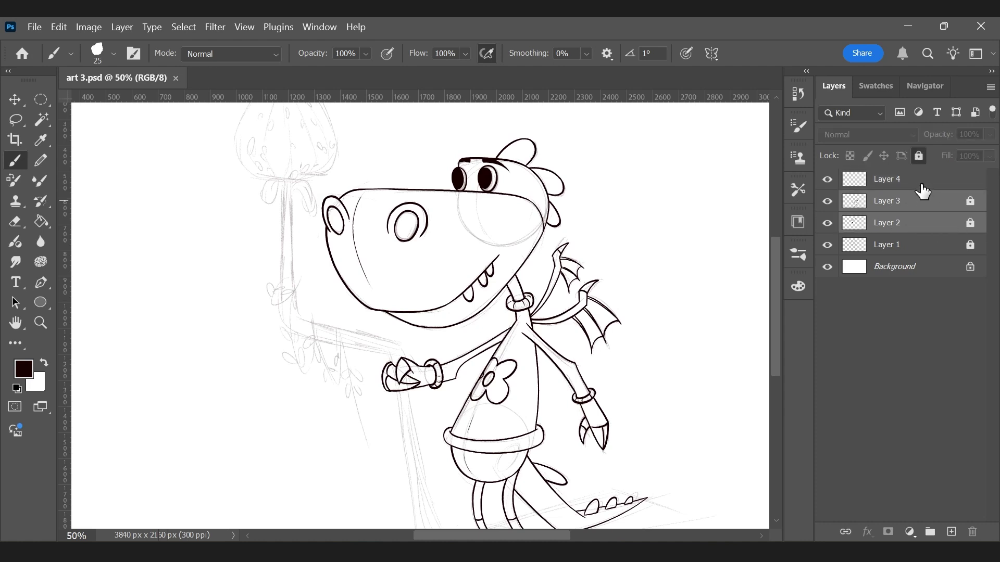
pyautogui.keyDown('shift'); pyautogui.click(922, 183); pyautogui.keyUp('shift')
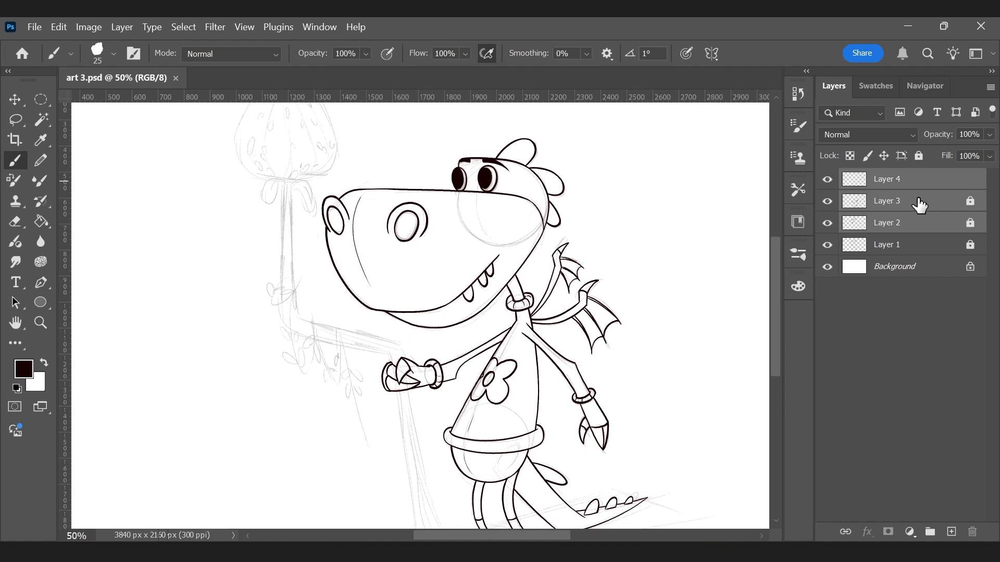
pyautogui.keyDown('ctrl'); pyautogui.click(920, 207); pyautogui.keyUp('ctrl')
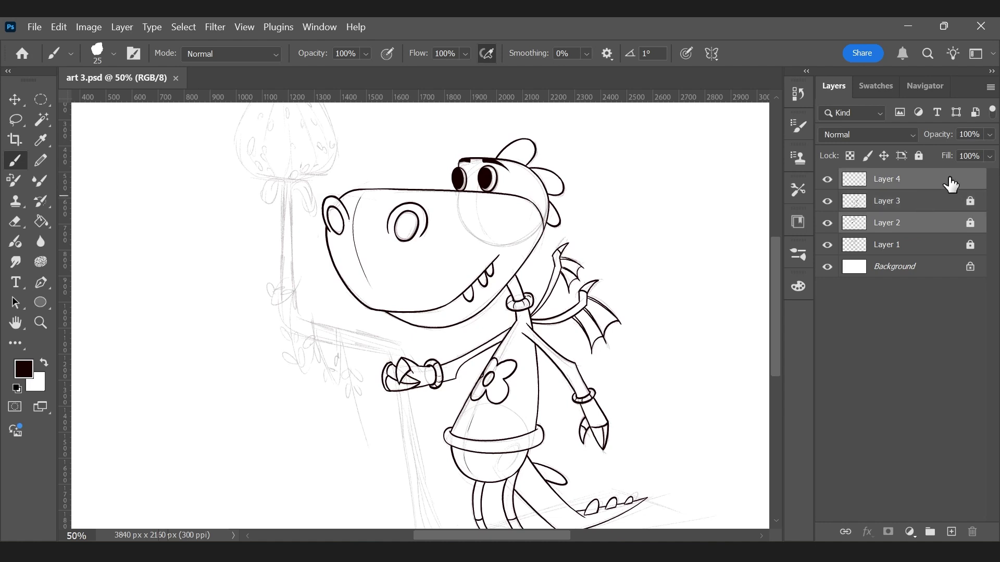
pyautogui.keyDown('ctrl'); pyautogui.click(917, 205); pyautogui.keyUp('ctrl')
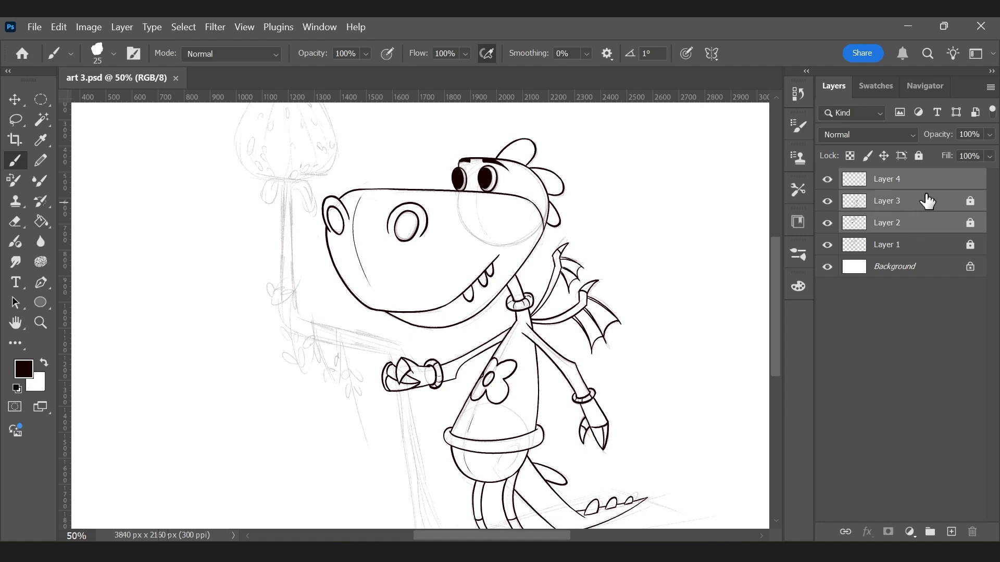
pyautogui.click(931, 532)
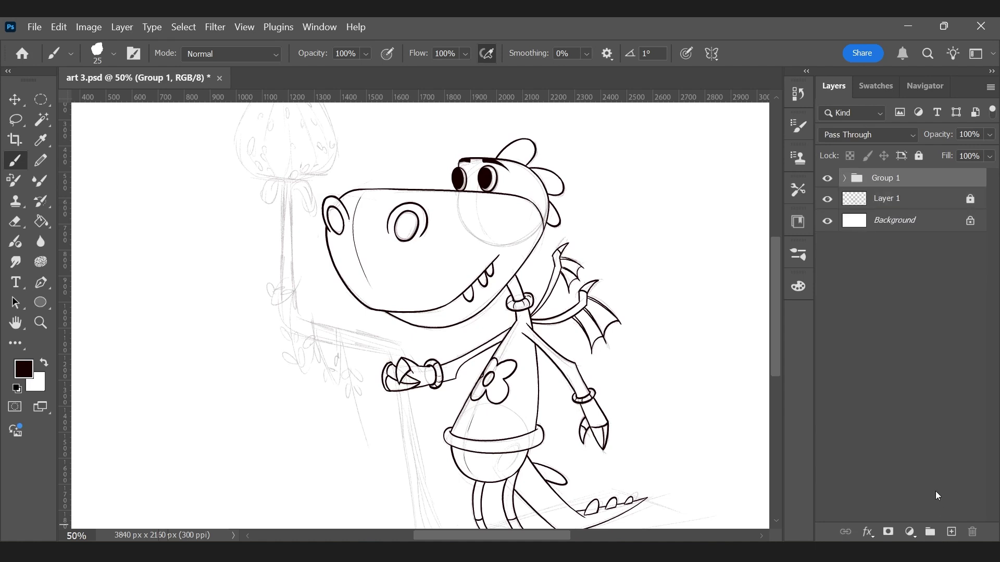
pyautogui.doubleClick(886, 181)
pyautogui.write('clean')
pyautogui.press('Return')
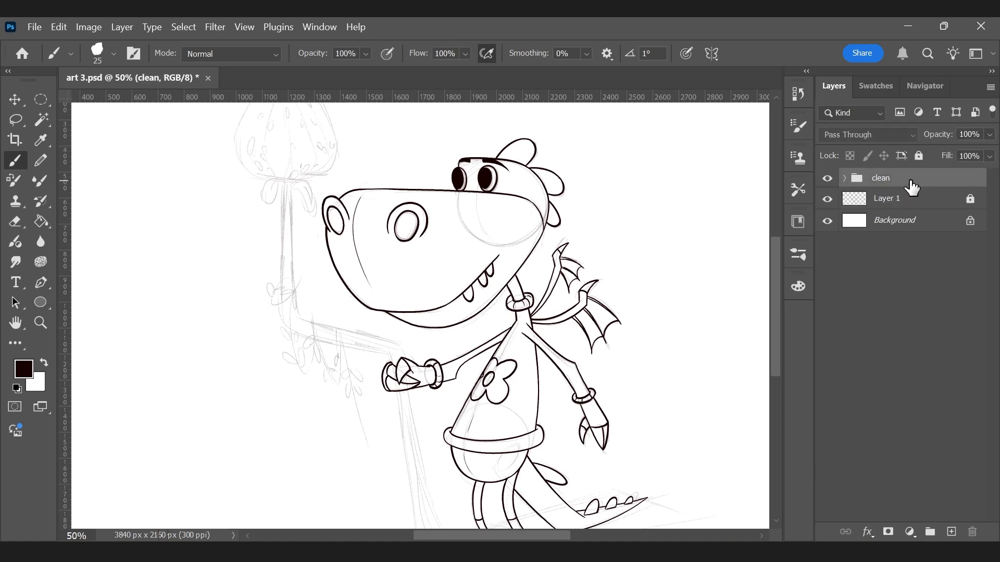
pyautogui.click(844, 178)
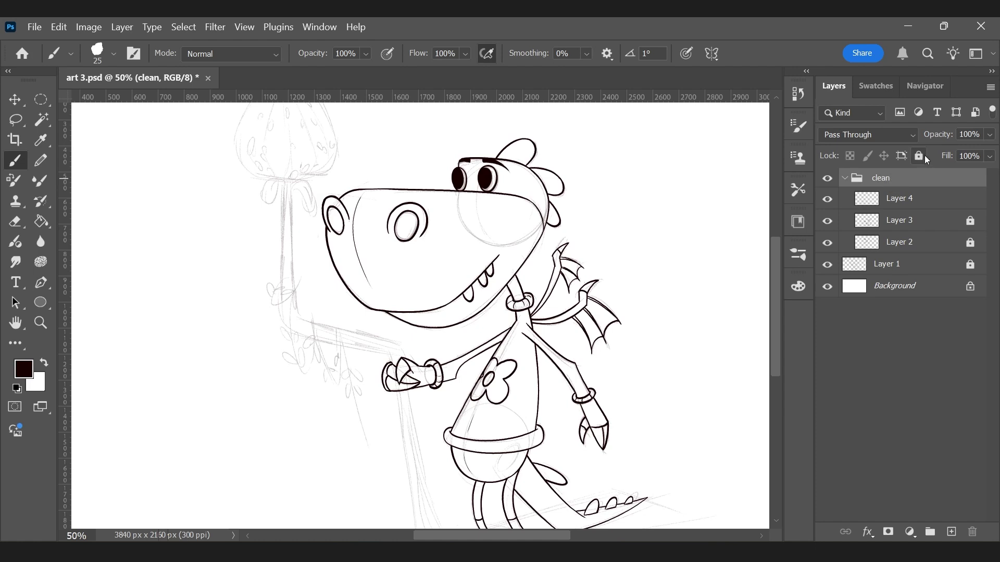
pyautogui.click(919, 157)
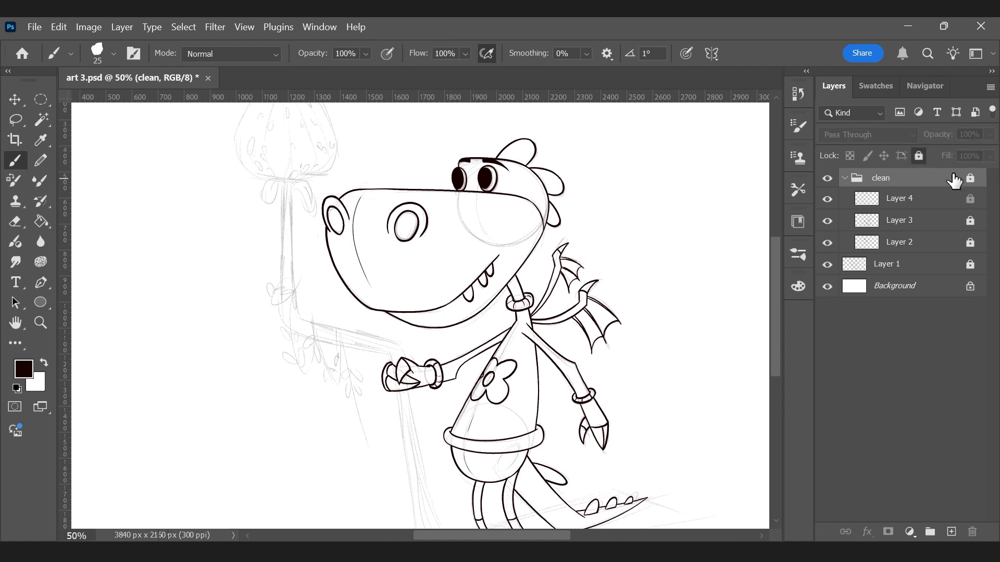
pyautogui.click(922, 204)
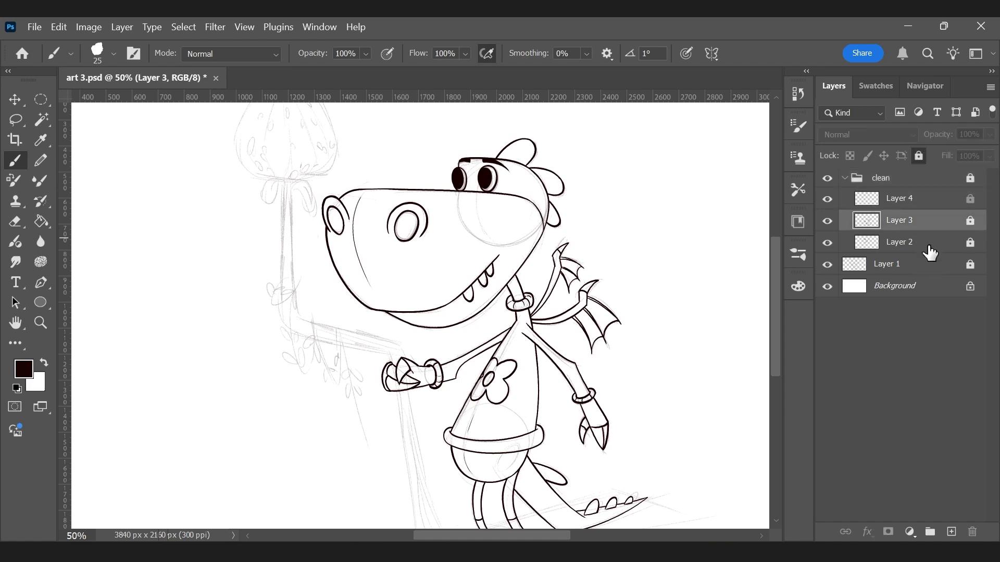
pyautogui.click(925, 225)
pyautogui.click(571, 279)
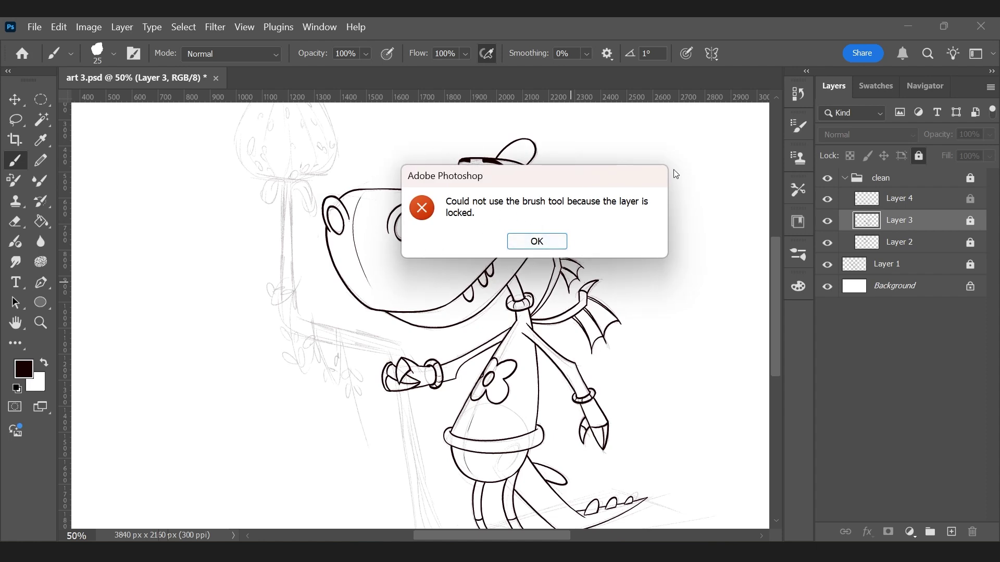
pyautogui.click(551, 244)
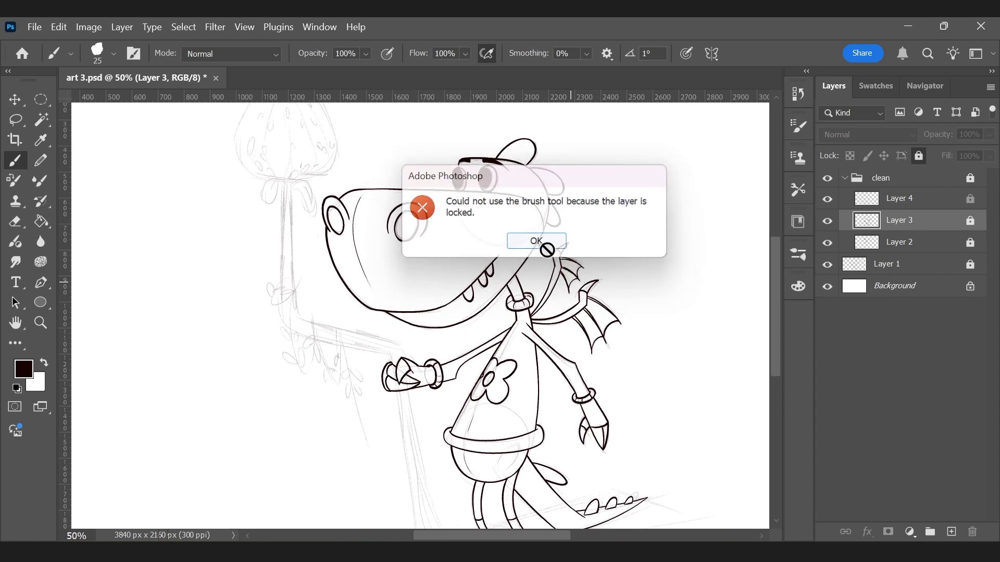
pyautogui.click(970, 178)
# Step: Save the document and ink the first contours of the sketched staff on Layer 4
pyautogui.click(931, 200)
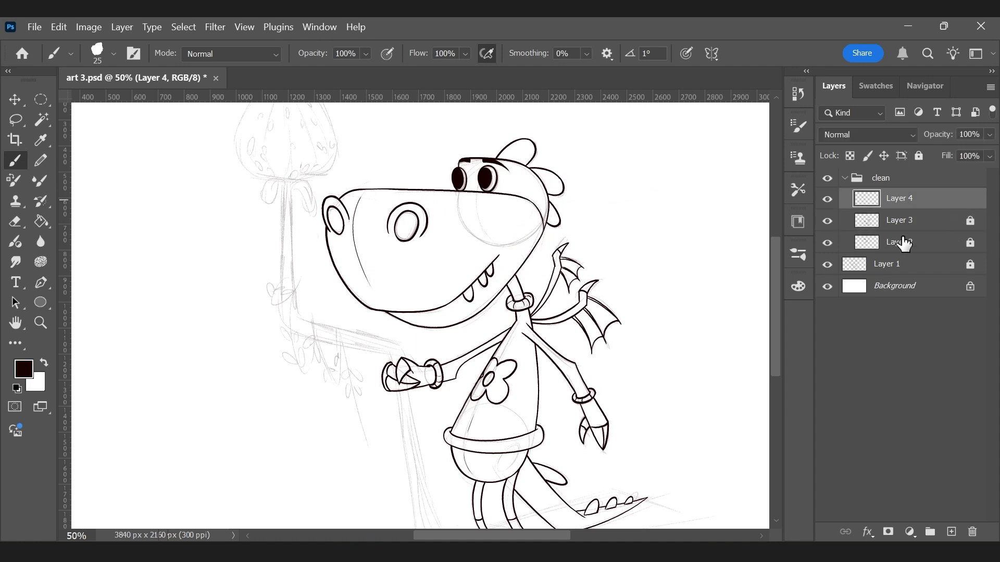
pyautogui.hotkey('ctrl', 's')
pyautogui.scroll(9, 375, 359)
pyautogui.moveTo(494, 282); pyautogui.dragTo(529, 358)
pyautogui.moveTo(322, 311); pyautogui.dragTo(476, 346)
pyautogui.moveTo(453, 345); pyautogui.dragTo(462, 391)
pyautogui.scroll(-3, 462, 390)
pyautogui.moveTo(729, 495); pyautogui.dragTo(544, 317)
pyautogui.scroll(1, 544, 317)
# Step: Ink the long double-lined contours of the staff's stem over the faded sketch
pyautogui.moveTo(256, 151)
pyautogui.mouseDown()
pyautogui.moveTo(507, 352)
pyautogui.moveTo(662, 431)
pyautogui.mouseUp()
pyautogui.moveTo(233, 177)
pyautogui.mouseDown()
pyautogui.moveTo(597, 503)
pyautogui.moveTo(662, 433)
pyautogui.mouseUp()
pyautogui.moveTo(355, 254); pyautogui.dragTo(605, 465)
pyautogui.moveTo(534, 384); pyautogui.dragTo(615, 445)
pyautogui.moveTo(289, 196)
pyautogui.mouseDown()
pyautogui.moveTo(357, 261)
pyautogui.moveTo(615, 406)
pyautogui.moveTo(679, 471)
pyautogui.mouseUp()
pyautogui.moveTo(300, 299); pyautogui.dragTo(632, 400)
pyautogui.press('e')
pyautogui.press('b')
pyautogui.moveTo(252, 335)
pyautogui.mouseDown()
pyautogui.moveTo(411, 397)
pyautogui.moveTo(537, 423)
pyautogui.mouseUp()
pyautogui.press('r')
pyautogui.moveTo(320, 268); pyautogui.dragTo(518, 302)
pyautogui.moveTo(190, 187); pyautogui.dragTo(535, 429)
pyautogui.moveTo(166, 200); pyautogui.dragTo(525, 488)
pyautogui.press('r')
# Step: Ink the upper stem and the curled leaves beneath the strawberry-shaped head of the staff
pyautogui.moveTo(374, 120); pyautogui.dragTo(412, 422)
pyautogui.moveTo(390, 363)
pyautogui.mouseDown()
pyautogui.moveTo(366, 397)
pyautogui.moveTo(388, 346)
pyautogui.mouseUp()
pyautogui.moveTo(373, 333); pyautogui.dragTo(348, 372)
pyautogui.moveTo(414, 361); pyautogui.dragTo(467, 380)
pyautogui.moveTo(427, 302); pyautogui.dragTo(443, 387)
pyautogui.moveTo(400, 421); pyautogui.dragTo(430, 427)
pyautogui.moveTo(404, 460); pyautogui.dragTo(406, 504)
pyautogui.moveTo(404, 513); pyautogui.dragTo(430, 513)
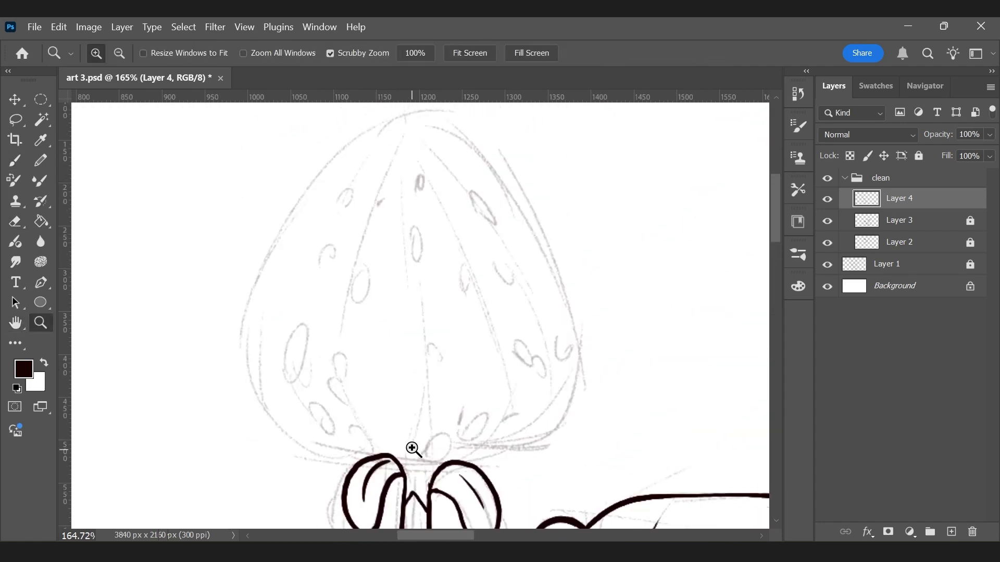
# Step: Ink the long curved side of the strawberry's outline from its tip toward the base
pyautogui.moveTo(411, 448); pyautogui.dragTo(437, 448)
pyautogui.moveTo(216, 430); pyautogui.dragTo(523, 464)
pyautogui.press('r')
pyautogui.moveTo(570, 339); pyautogui.dragTo(484, 174)
pyautogui.moveTo(312, 183); pyautogui.dragTo(323, 312)
pyautogui.moveTo(127, 276)
pyautogui.mouseDown()
pyautogui.moveTo(289, 238)
pyautogui.moveTo(573, 343)
pyautogui.mouseUp()
pyautogui.press('r')
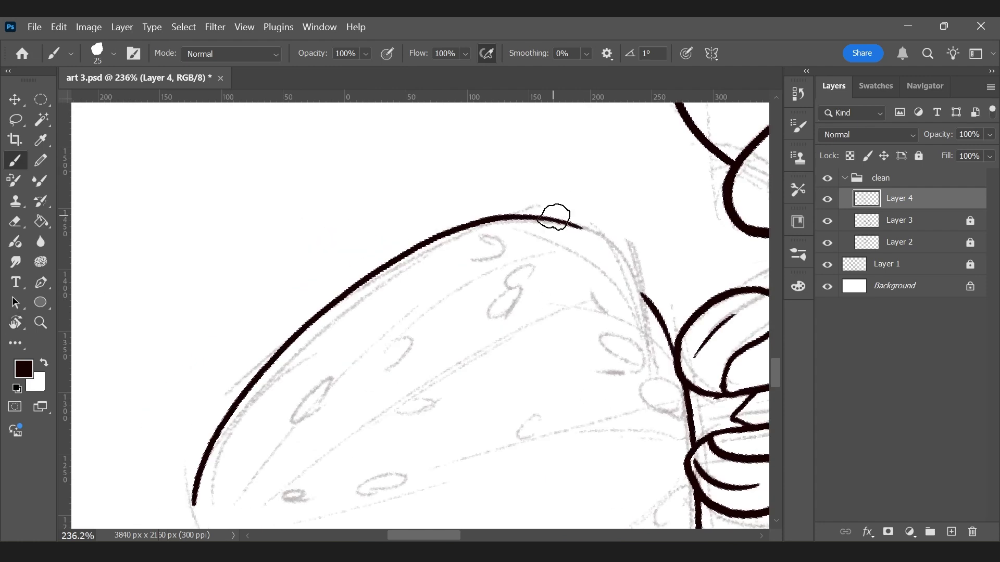
# Step: Close the strawberry's outline around its base down to the curled leaves and erase the stray line end
pyautogui.moveTo(556, 216); pyautogui.dragTo(649, 327)
pyautogui.press('r')
pyautogui.moveTo(264, 209)
pyautogui.mouseDown()
pyautogui.moveTo(638, 277)
pyautogui.moveTo(681, 361)
pyautogui.mouseUp()
pyautogui.press('r')
pyautogui.press('e')
pyautogui.moveTo(565, 327); pyautogui.dragTo(553, 338)
pyautogui.press('r')
pyautogui.moveTo(468, 229); pyautogui.dragTo(510, 359)
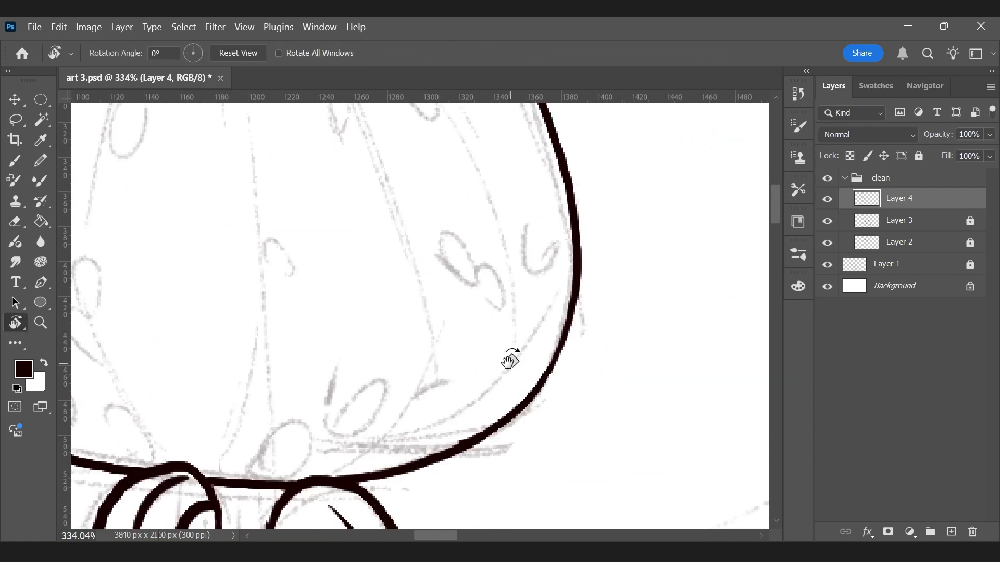
# Step: Ink small oval seeds scattered across the strawberry's surface
pyautogui.moveTo(331, 215); pyautogui.dragTo(329, 216)
pyautogui.moveTo(315, 271); pyautogui.dragTo(314, 272)
pyautogui.moveTo(301, 350); pyautogui.dragTo(300, 352)
pyautogui.moveTo(308, 423); pyautogui.dragTo(310, 422)
pyautogui.moveTo(408, 203); pyautogui.dragTo(409, 206)
pyautogui.moveTo(396, 405); pyautogui.dragTo(397, 406)
pyautogui.moveTo(281, 444); pyautogui.dragTo(283, 445)
pyautogui.moveTo(243, 392); pyautogui.dragTo(245, 393)
pyautogui.moveTo(243, 310); pyautogui.dragTo(244, 312)
pyautogui.moveTo(281, 218); pyautogui.dragTo(282, 220)
pyautogui.moveTo(282, 311); pyautogui.dragTo(284, 313)
pyautogui.moveTo(455, 187); pyautogui.dragTo(456, 187)
pyautogui.moveTo(425, 150); pyautogui.dragTo(418, 142)
pyautogui.moveTo(345, 148); pyautogui.dragTo(344, 149)
pyautogui.moveTo(391, 303); pyautogui.dragTo(386, 318)
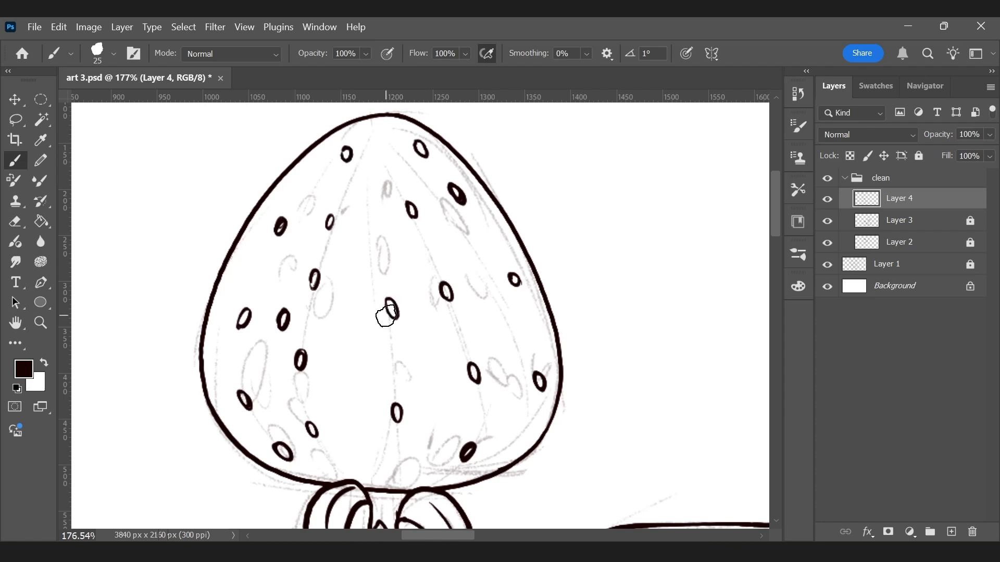
# Step: Lock Layer 4, add a new layer above it and begin inking the thin vines wrapped around the staff
pyautogui.hotkey('ctrl', '0')
pyautogui.click(918, 155)
pyautogui.click(952, 531)
pyautogui.moveTo(375, 123); pyautogui.dragTo(446, 460)
pyautogui.moveTo(420, 343); pyautogui.dragTo(423, 348)
pyautogui.moveTo(407, 279); pyautogui.dragTo(409, 284)
pyautogui.moveTo(407, 283); pyautogui.dragTo(505, 420)
pyautogui.moveTo(453, 207); pyautogui.dragTo(363, 259)
pyautogui.moveTo(224, 204); pyautogui.dragTo(332, 166)
# Step: Ink the remaining hanging vine strands with their small leaves along the staff, undo the last two strokes and save the file
pyautogui.press('e')
pyautogui.press('b')
pyautogui.moveTo(343, 289); pyautogui.dragTo(342, 314)
pyautogui.moveTo(336, 367); pyautogui.dragTo(334, 388)
pyautogui.moveTo(256, 372); pyautogui.dragTo(250, 377)
pyautogui.moveTo(232, 271); pyautogui.dragTo(230, 260)
pyautogui.moveTo(235, 273); pyautogui.dragTo(237, 270)
pyautogui.moveTo(365, 338); pyautogui.dragTo(336, 345)
pyautogui.moveTo(384, 416); pyautogui.dragTo(404, 429)
pyautogui.moveTo(398, 219)
pyautogui.mouseDown()
pyautogui.moveTo(501, 430)
pyautogui.moveTo(541, 458)
pyautogui.mouseUp()
pyautogui.moveTo(359, 272); pyautogui.dragTo(287, 259)
pyautogui.moveTo(247, 336); pyautogui.dragTo(250, 333)
pyautogui.moveTo(265, 371); pyautogui.dragTo(255, 358)
pyautogui.hotkey('ctrl', 'z')
pyautogui.hotkey('ctrl', 'z')
pyautogui.hotkey('ctrl', '0')
pyautogui.hotkey('ctrl', 's')
# Step: Lock Layer 5, unlock Layer 4, ink wood grain lines along the staff on it and save the file
pyautogui.click(919, 156)
pyautogui.click(899, 220)
pyautogui.click(969, 221)
pyautogui.moveTo(311, 312); pyautogui.dragTo(374, 313)
pyautogui.moveTo(313, 335); pyautogui.dragTo(502, 384)
pyautogui.moveTo(259, 316); pyautogui.dragTo(370, 361)
pyautogui.moveTo(302, 208); pyautogui.dragTo(313, 334)
pyautogui.moveTo(257, 182); pyautogui.dragTo(251, 284)
pyautogui.moveTo(269, 237); pyautogui.dragTo(265, 151)
pyautogui.hotkey('ctrl', '0')
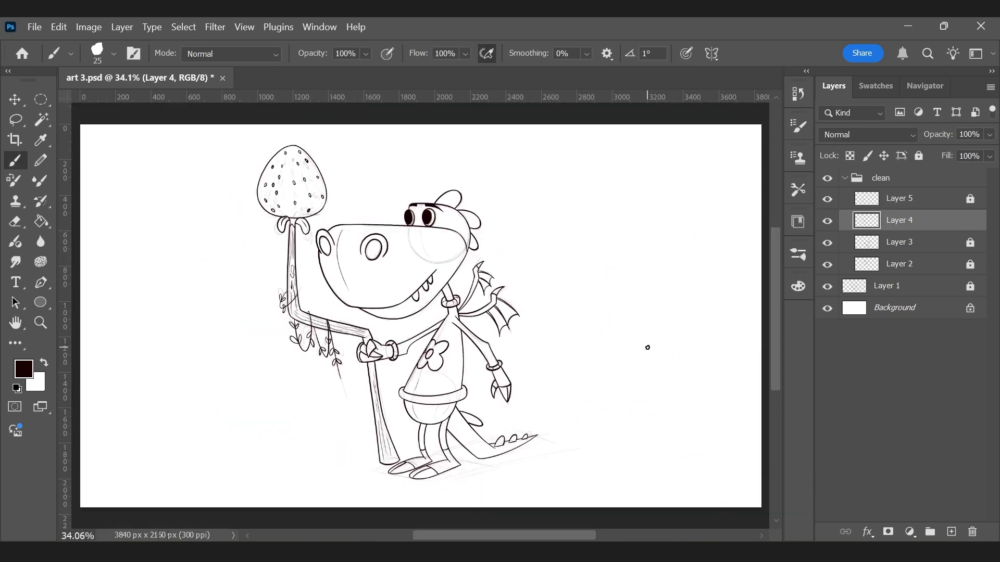
pyautogui.hotkey('ctrl', 's')
# Step: Lock Layer 4, unlock Layer 3, ink short curved ribbing lines across the shirt's rolled hem and save the file
pyautogui.click(918, 156)
pyautogui.click(899, 242)
pyautogui.click(969, 243)
pyautogui.moveTo(442, 402); pyautogui.dragTo(531, 402)
pyautogui.moveTo(522, 348); pyautogui.dragTo(544, 395)
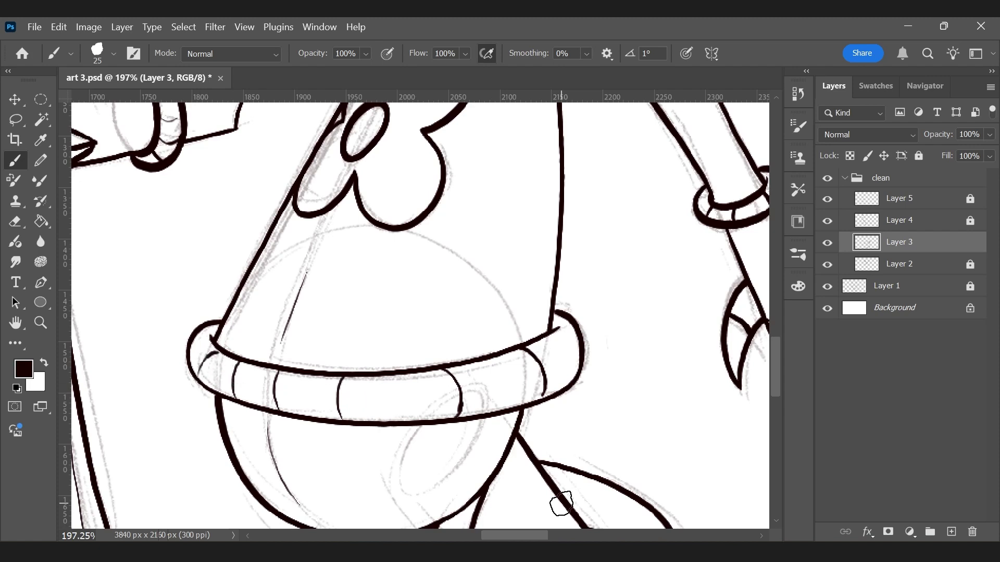
pyautogui.hotkey('ctrl', '0')
pyautogui.hotkey('ctrl', 's')
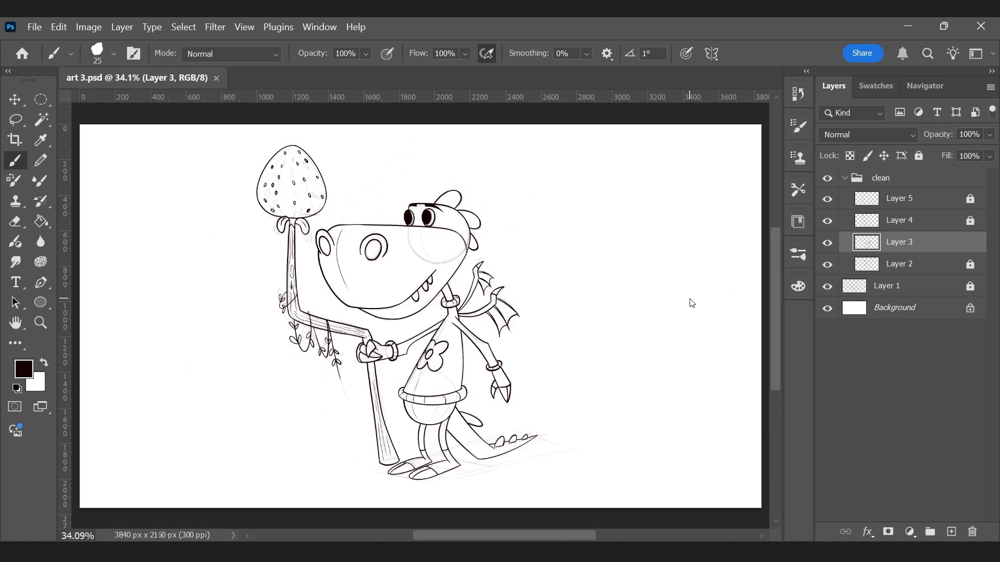
# Step: Lock Layer 3, collapse the "clean" group and hide the sketch on Layer 1
pyautogui.click(921, 156)
pyautogui.click(847, 179)
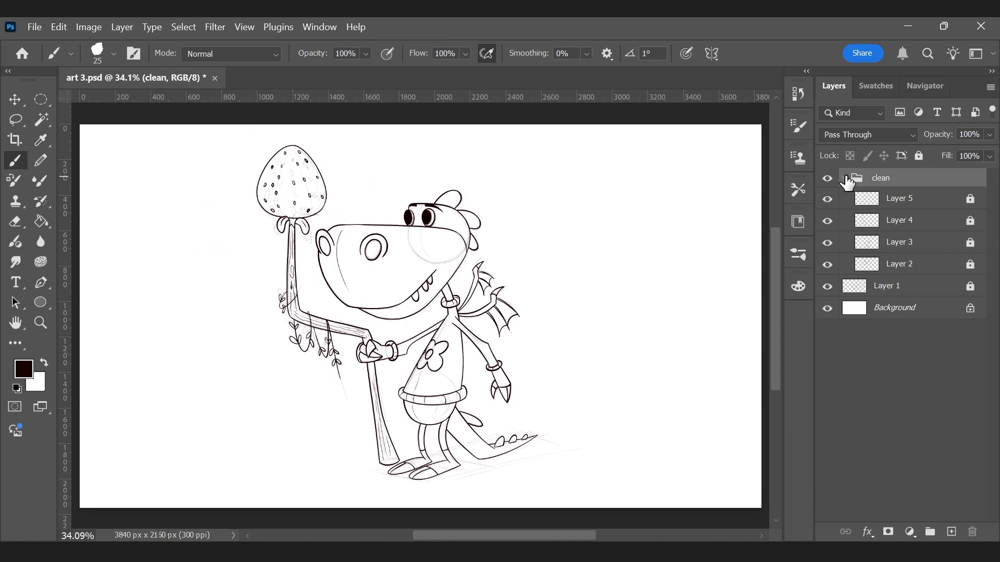
pyautogui.click(845, 179)
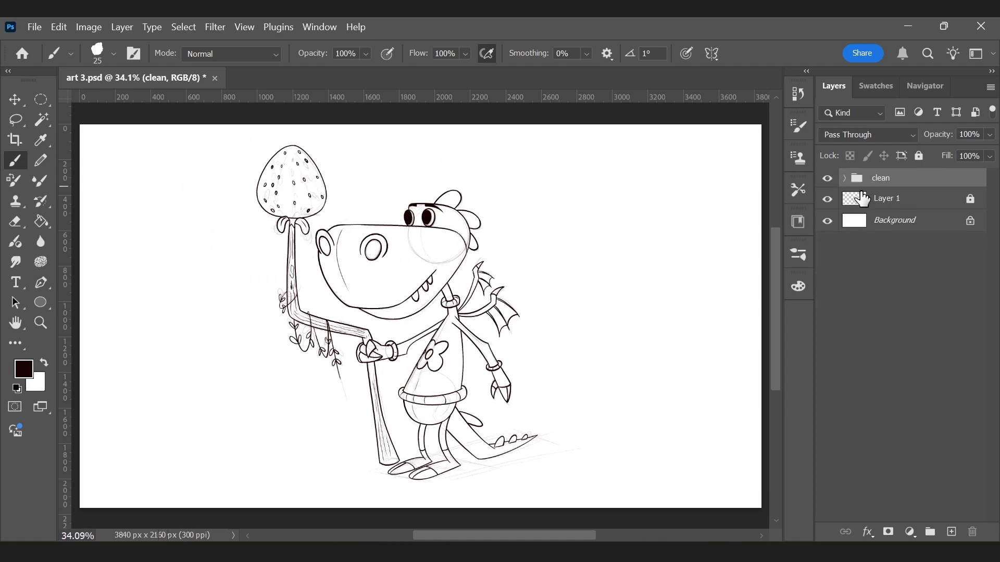
pyautogui.click(829, 200)
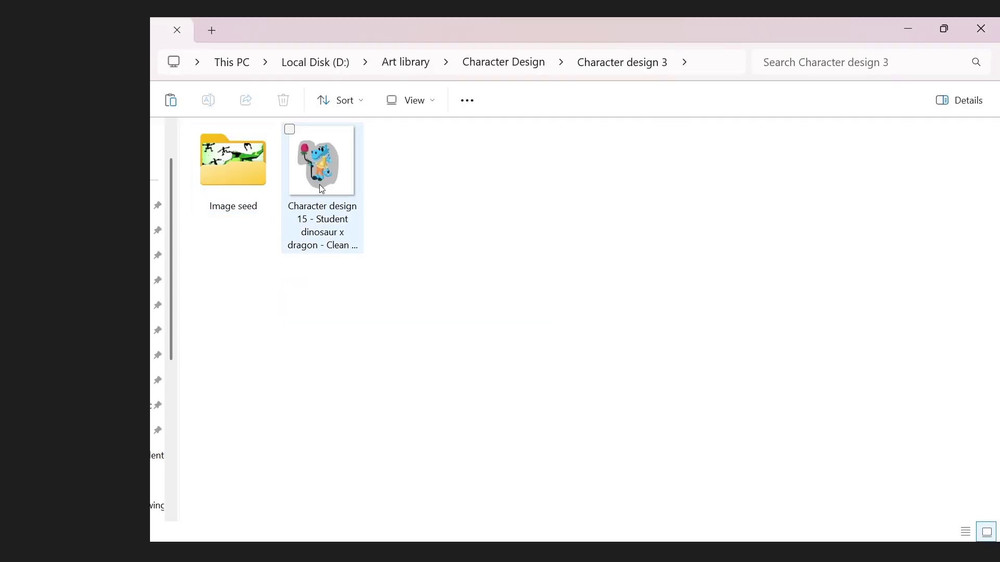
# Step: Place the image "Character design 15 - Student dinosaur x dragon - Clean up" from the Character design 3 folder in the empty area beside the dragon
pyautogui.click(346, 195)
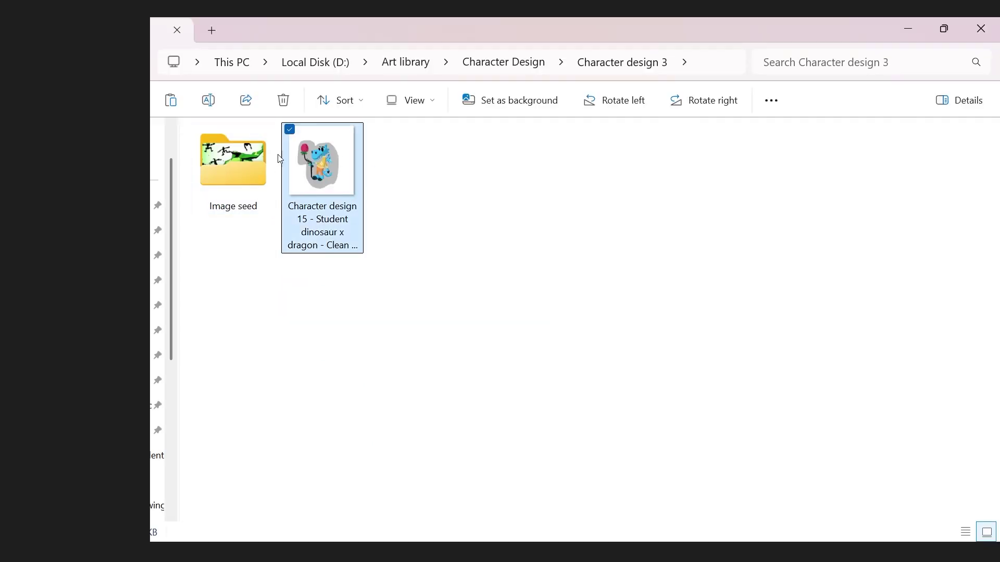
pyautogui.moveTo(314, 178); pyautogui.dragTo(573, 250)
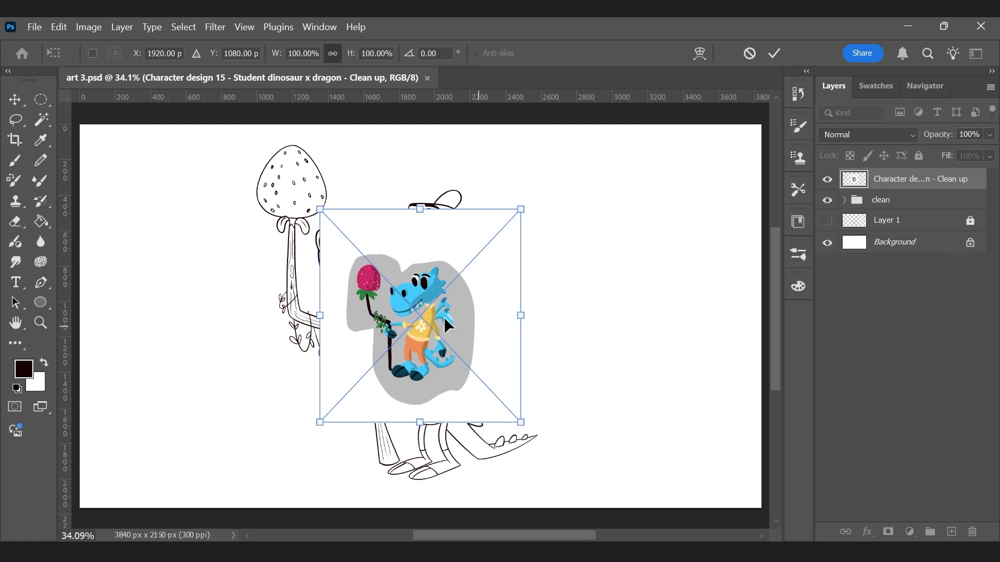
pyautogui.moveTo(423, 320); pyautogui.dragTo(632, 257)
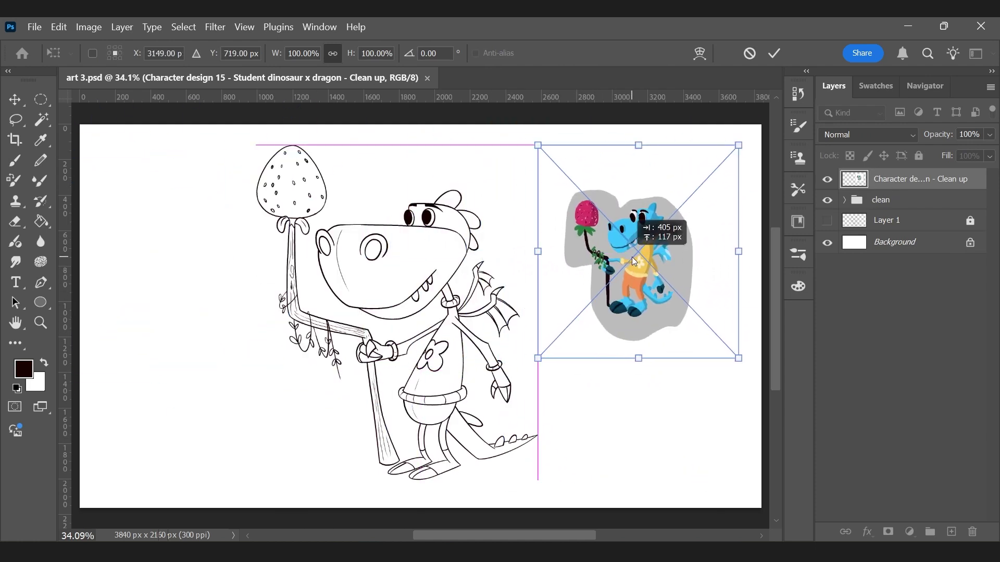
pyautogui.click(777, 55)
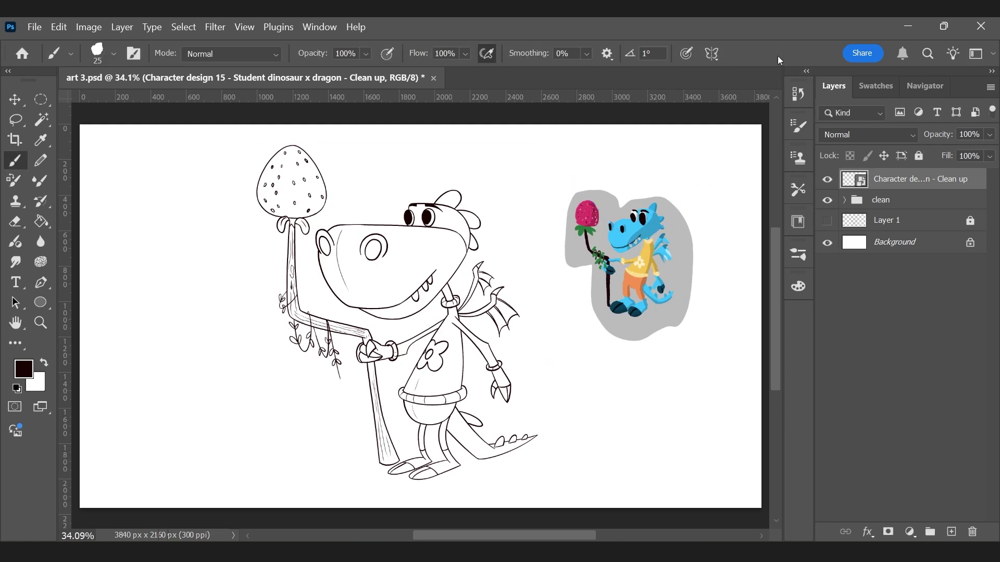
# Step: Lock the "clean" group and the placed reference image layer
pyautogui.click(911, 203)
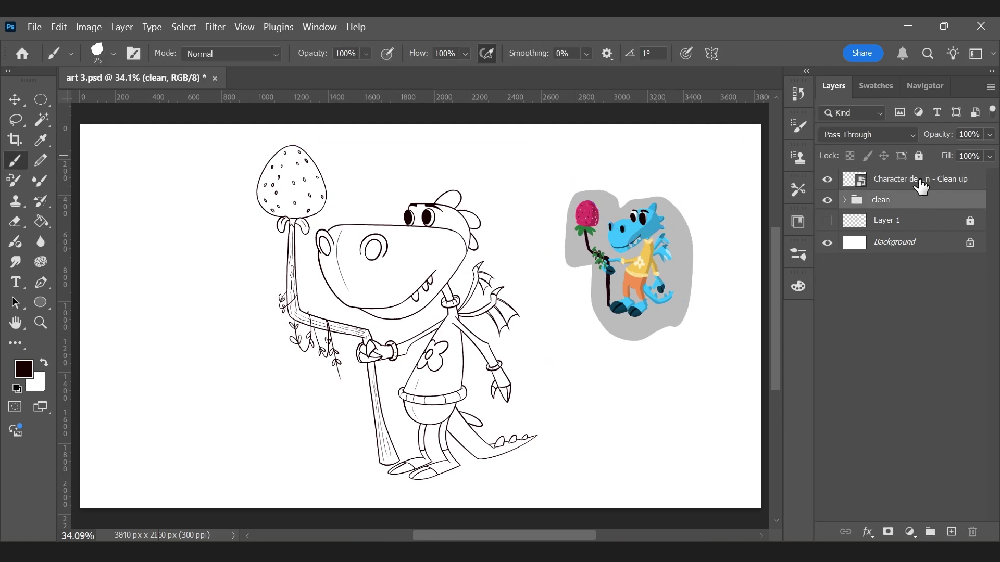
pyautogui.click(923, 157)
pyautogui.click(925, 222)
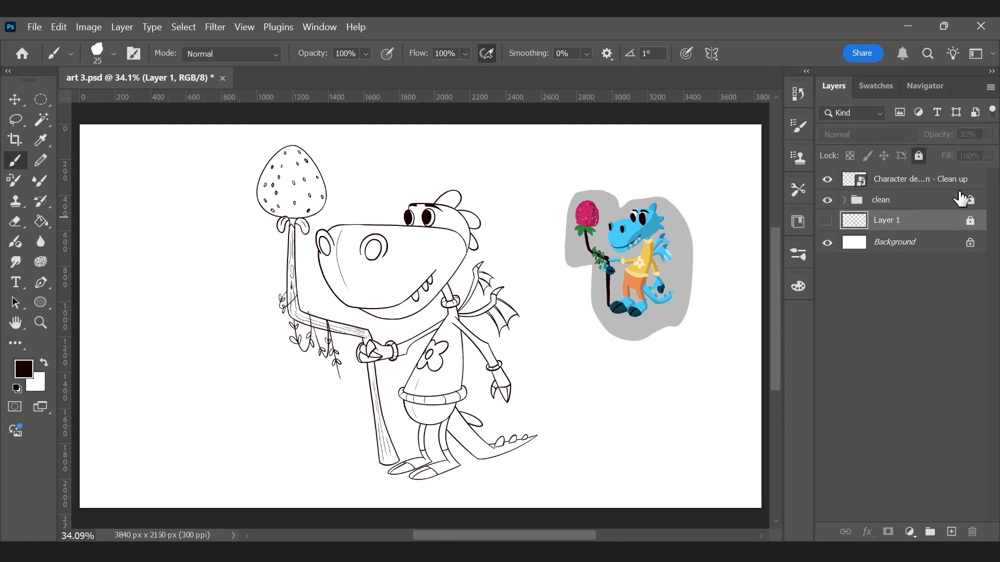
pyautogui.press('v')
pyautogui.click(904, 182)
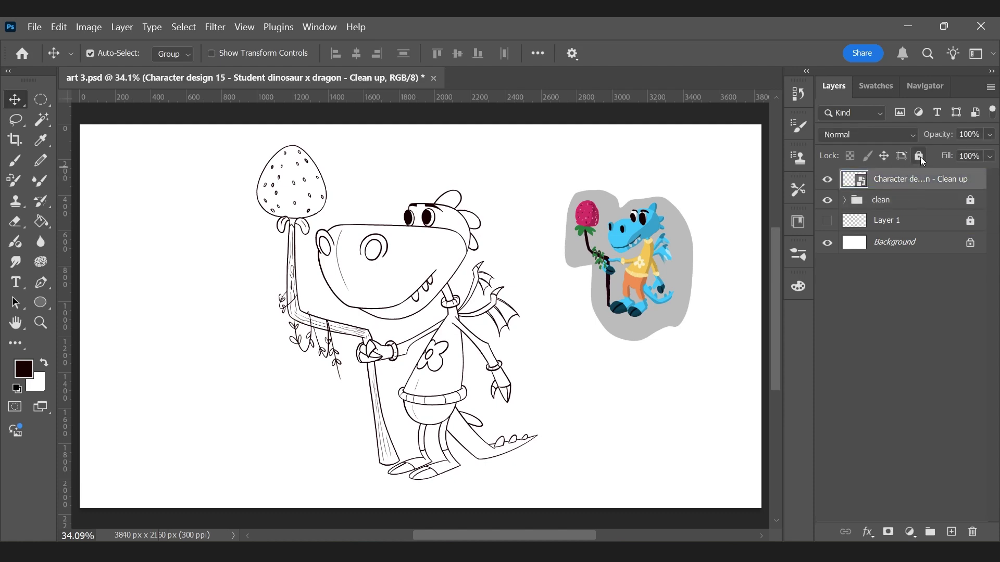
pyautogui.click(920, 157)
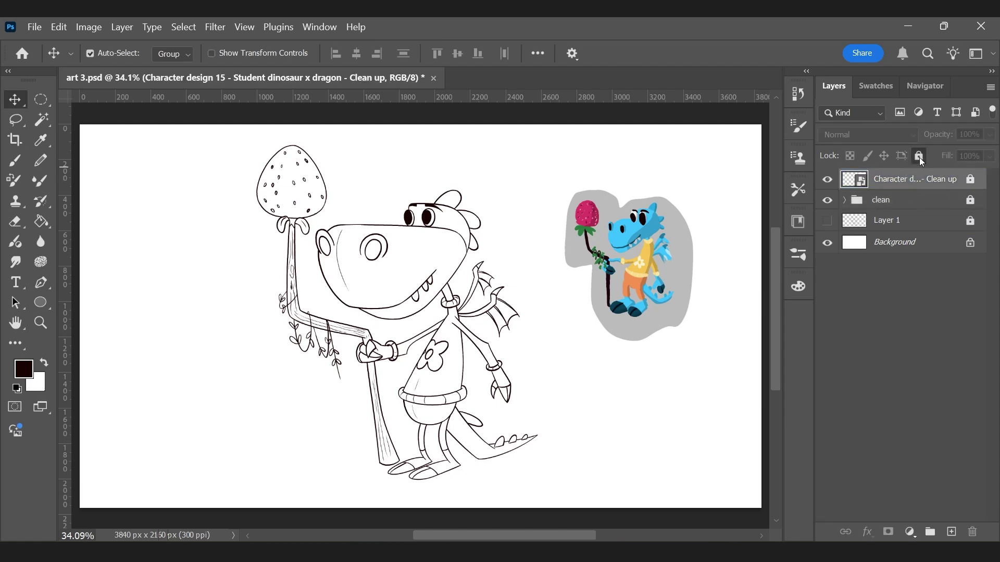
# Step: Add a new layer directly beneath the "clean" group and fill it with the light blue sampled from the reference dragon's skin
pyautogui.click(917, 204)
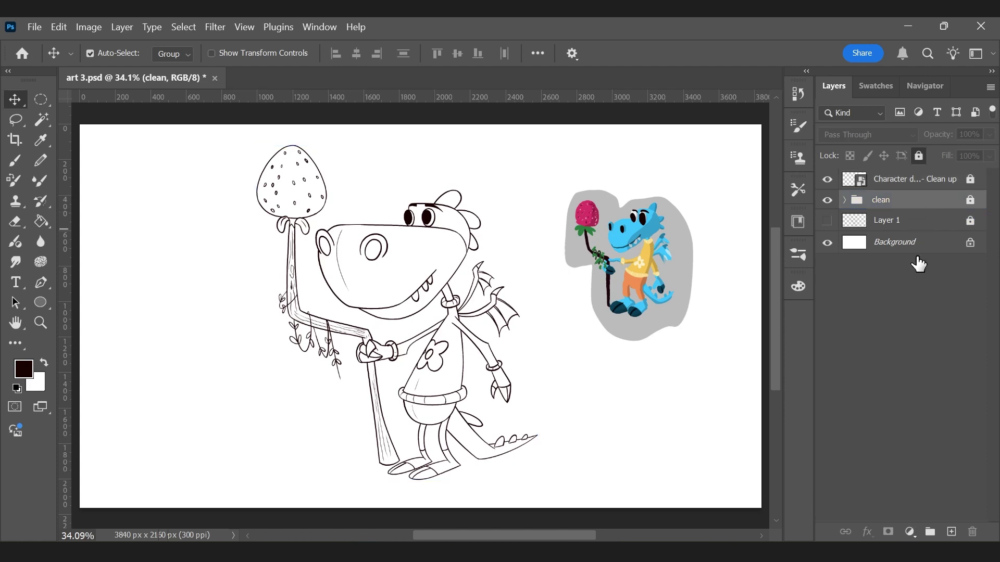
pyautogui.click(950, 532)
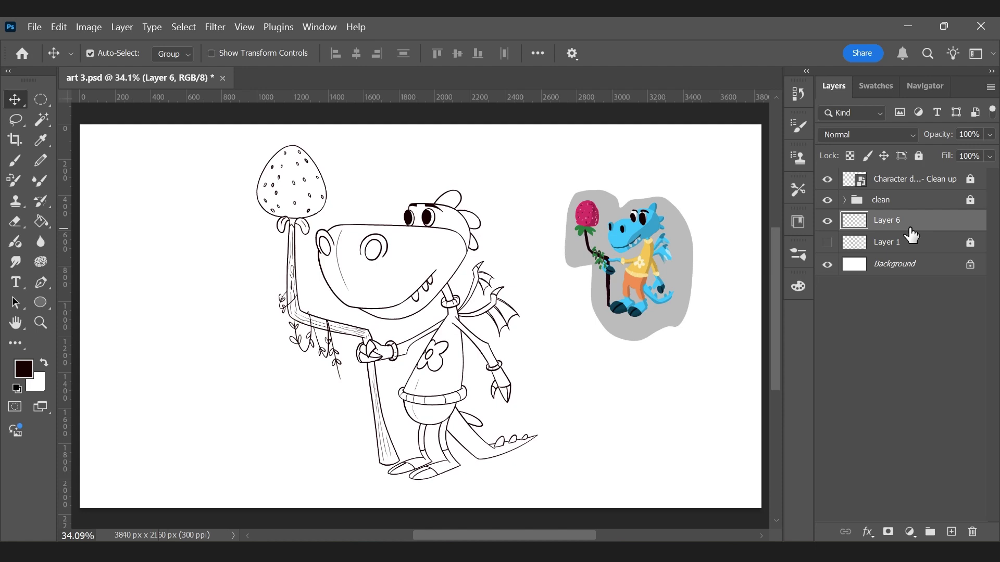
pyautogui.click(43, 221)
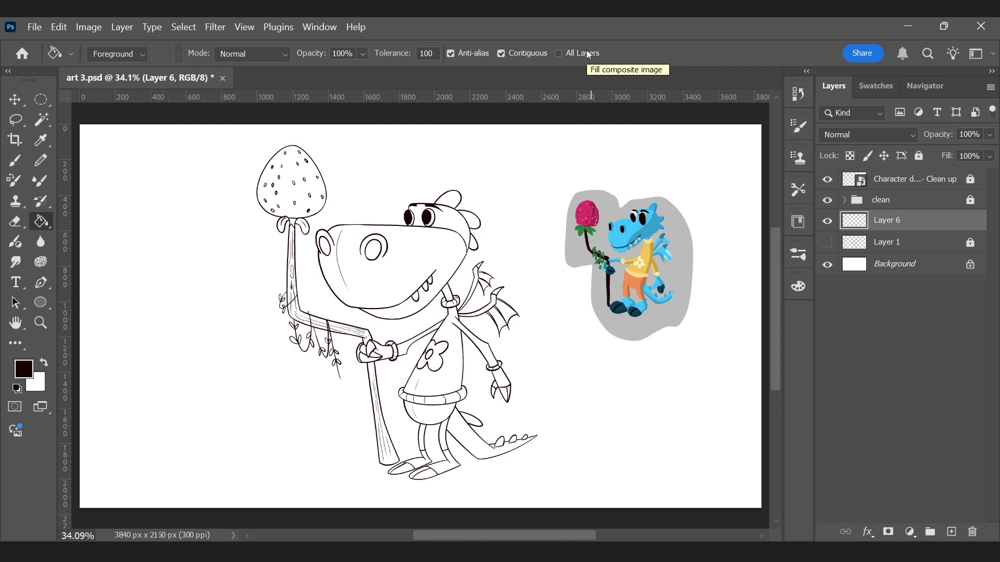
pyautogui.press('i')
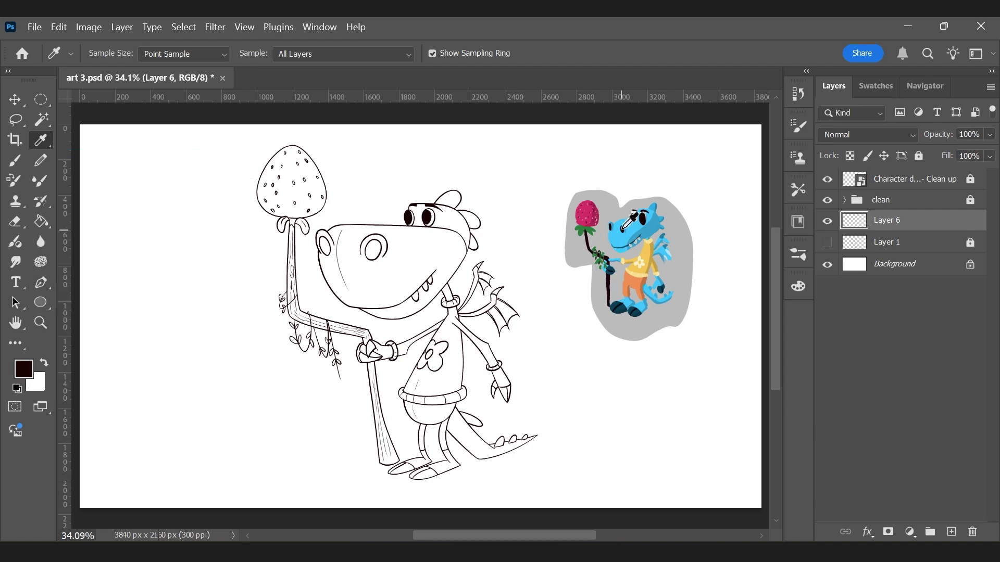
pyautogui.click(620, 229)
pyautogui.press('g')
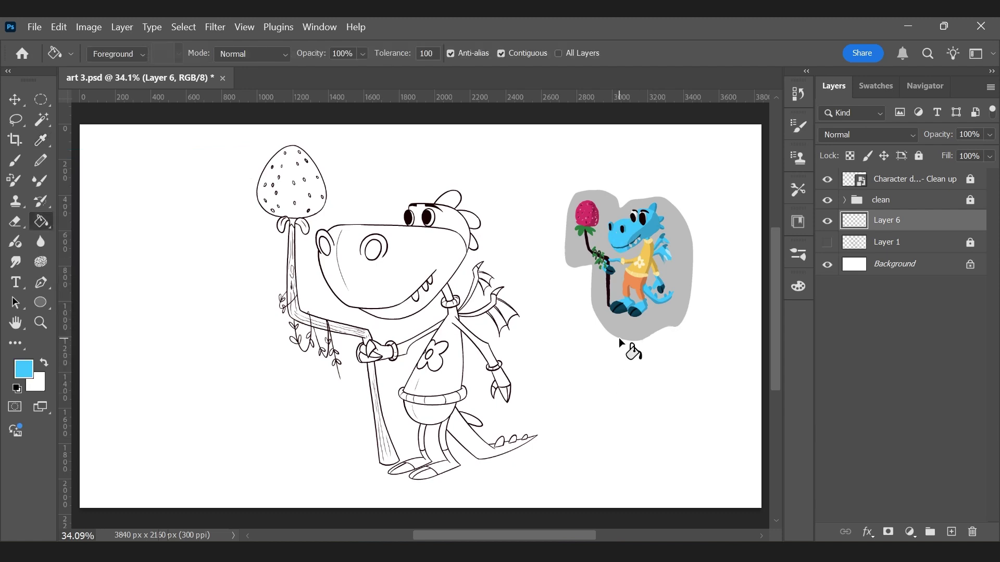
pyautogui.click(545, 310)
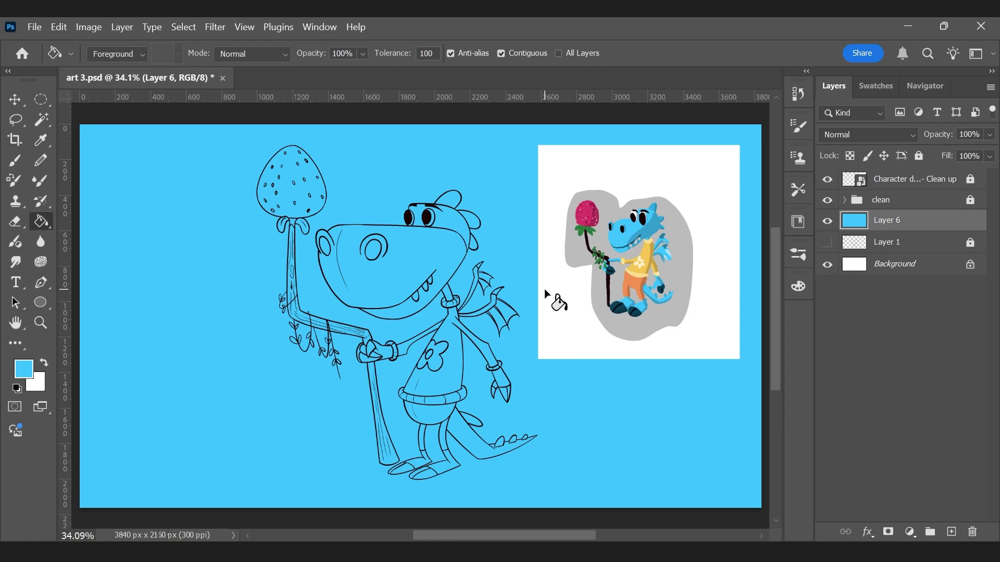
# Step: Hide the reference image and delete the blue outside the character's outline using the Magic Wand with Sample All Layers enabled
pyautogui.click(42, 119)
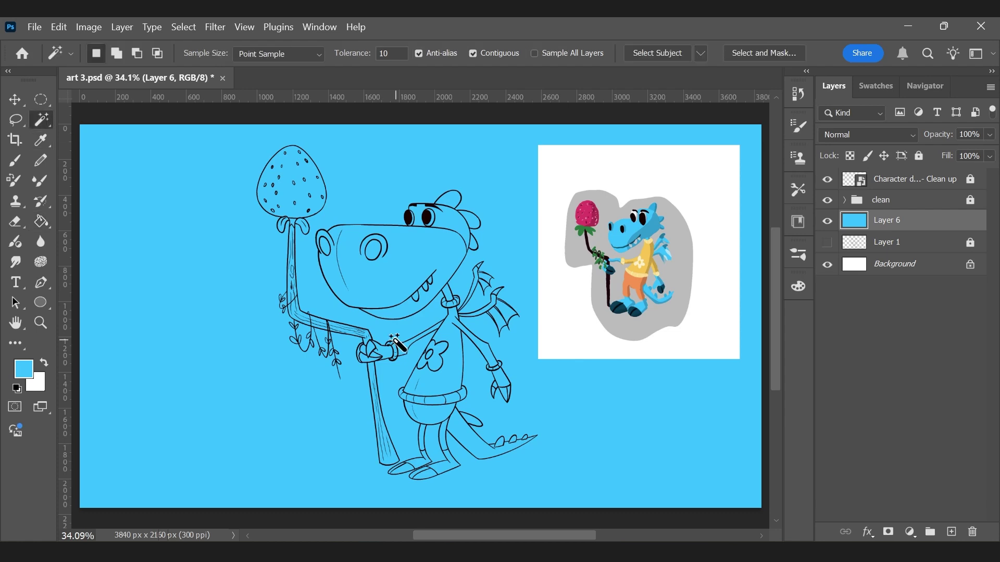
pyautogui.click(518, 252)
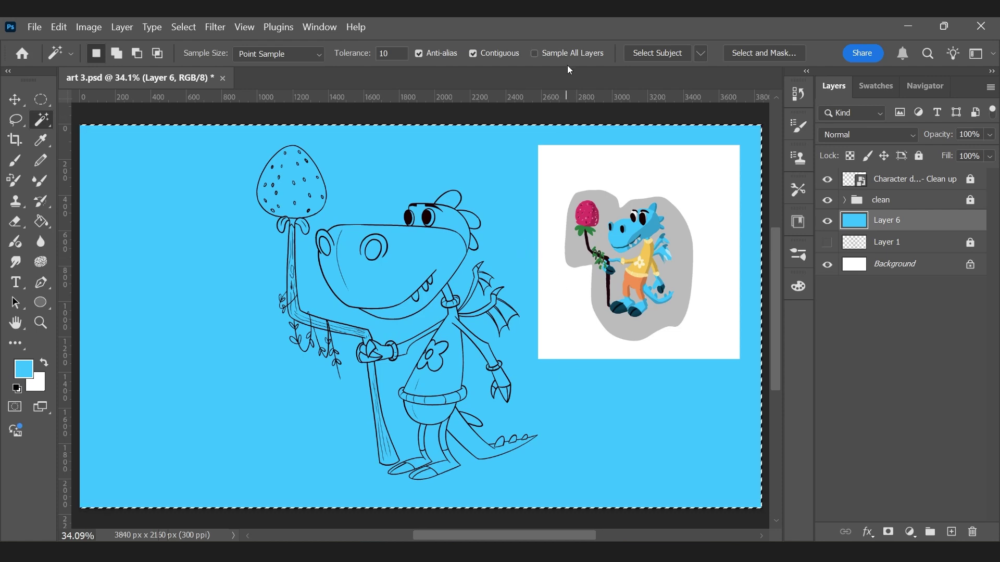
pyautogui.hotkey('ctrl', 'd')
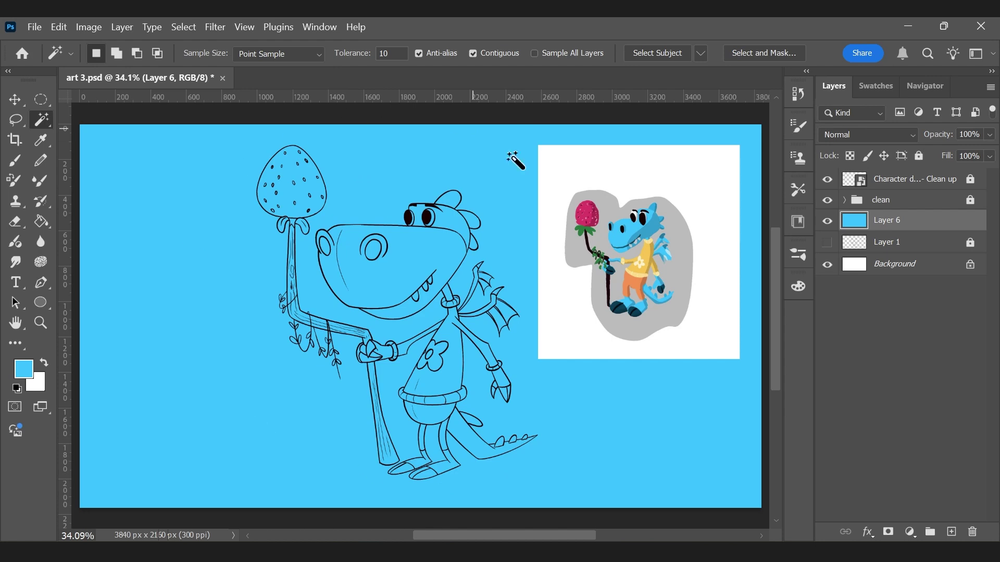
pyautogui.click(829, 181)
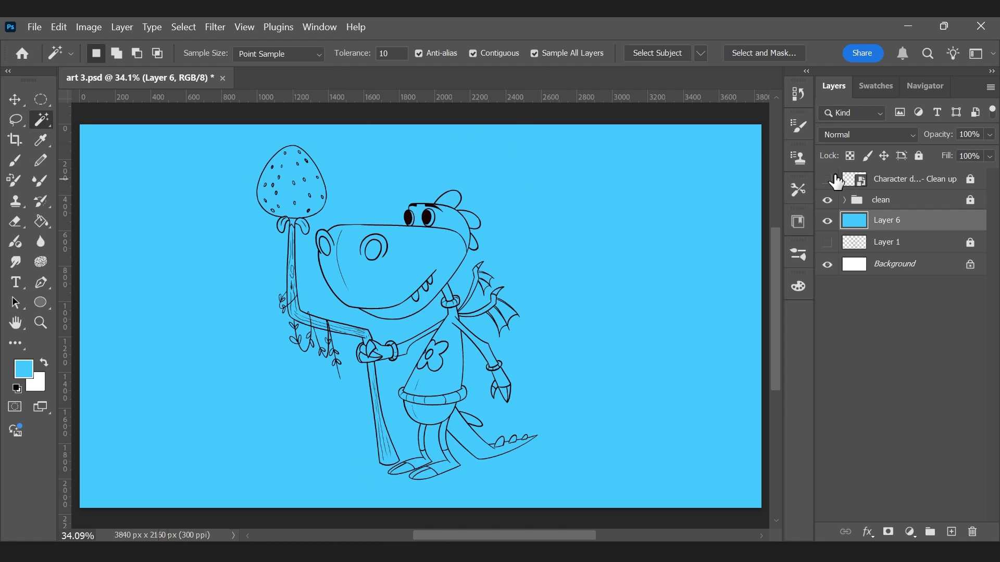
pyautogui.click(604, 253)
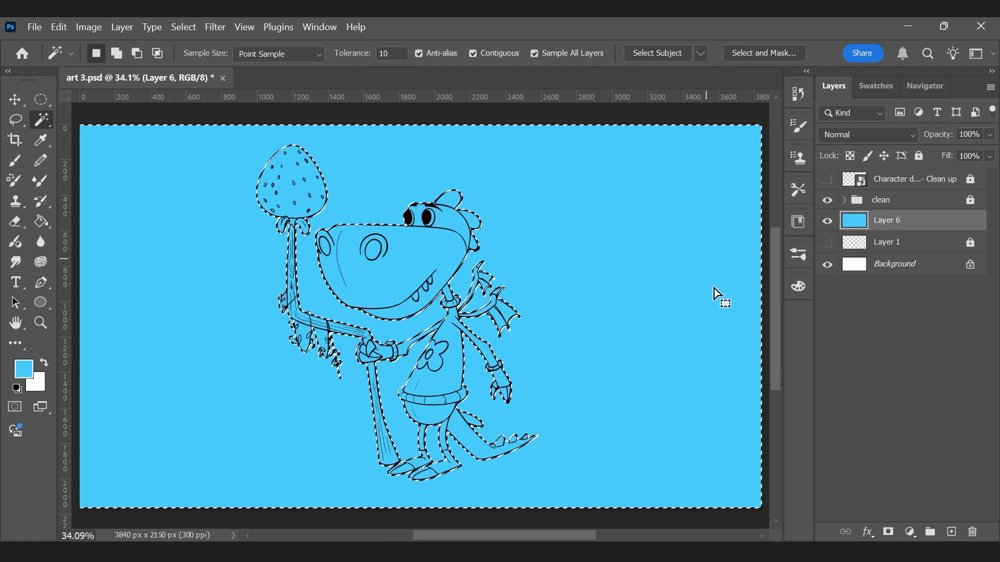
pyautogui.press('Delete')
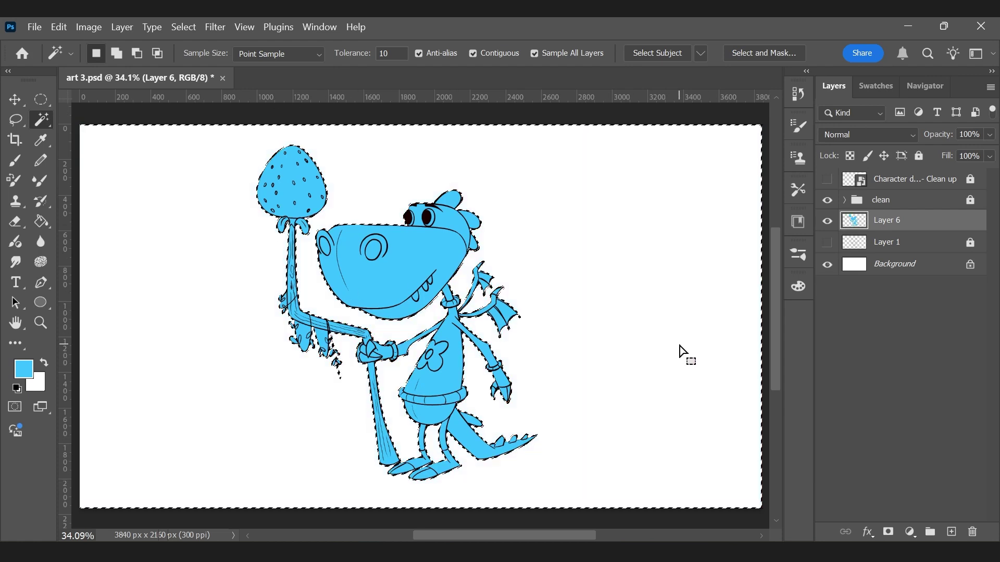
pyautogui.hotkey('ctrl', 'd')
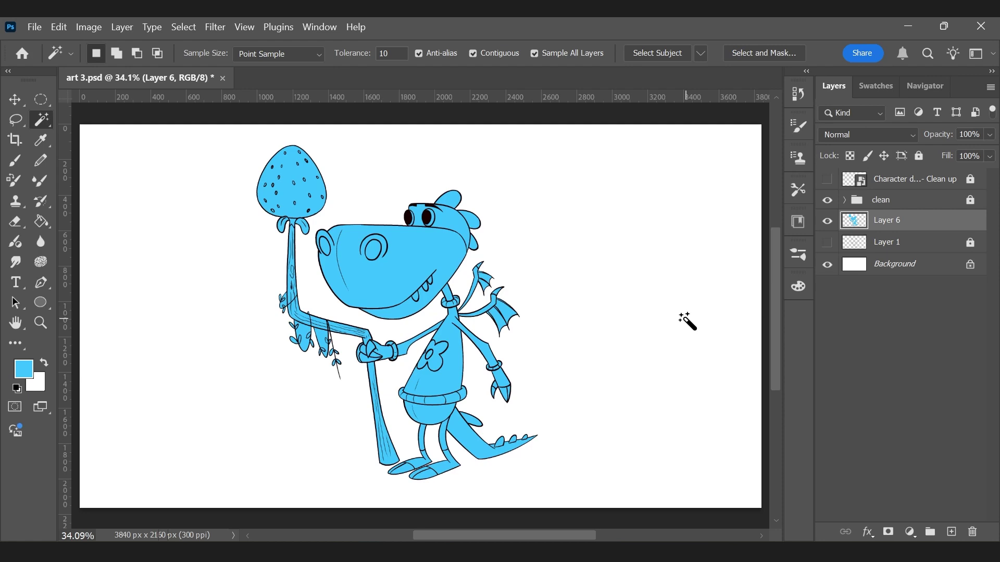
# Step: Delete the blue fill from the enclosed gaps between the hanging vines and beside the staff's bend, and clear the selection
pyautogui.press('z')
pyautogui.moveTo(335, 328); pyautogui.dragTo(328, 319)
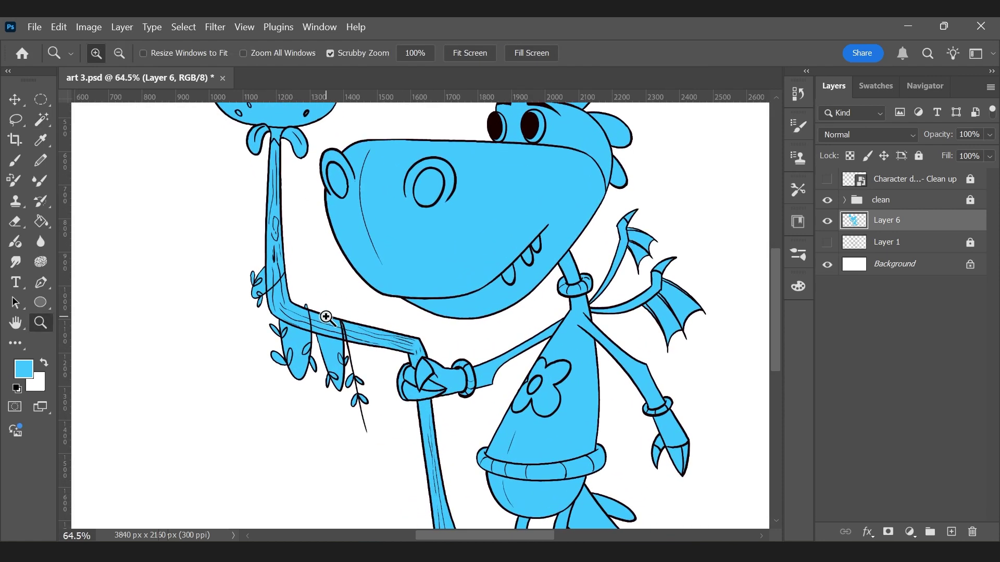
pyautogui.click(333, 355)
pyautogui.keyDown('shift'); pyautogui.click(298, 344); pyautogui.keyUp('shift')
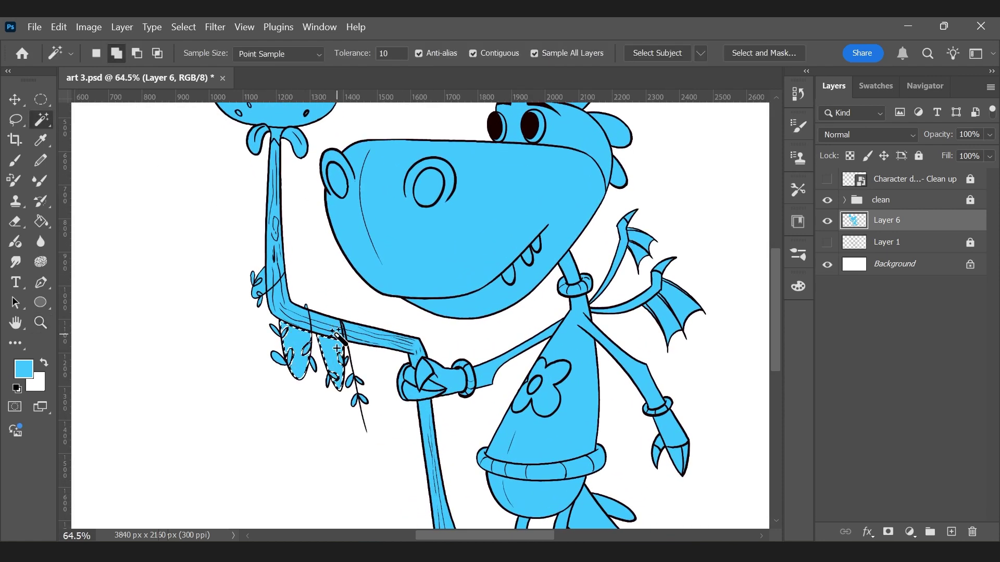
pyautogui.press('Delete')
pyautogui.click(260, 289)
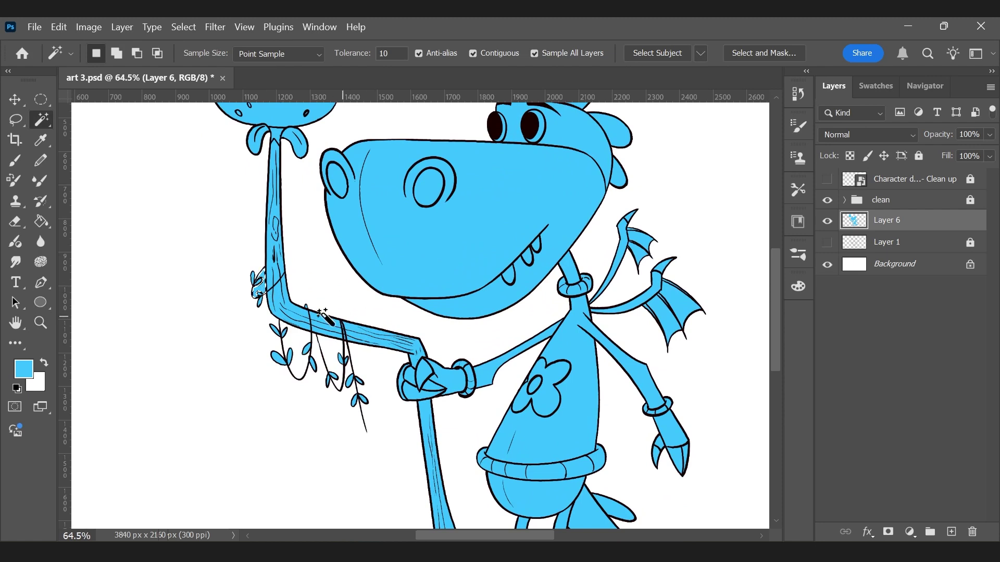
pyautogui.press('Delete')
pyautogui.hotkey('ctrl', 'd')
pyautogui.scroll(-5, 530, 339)
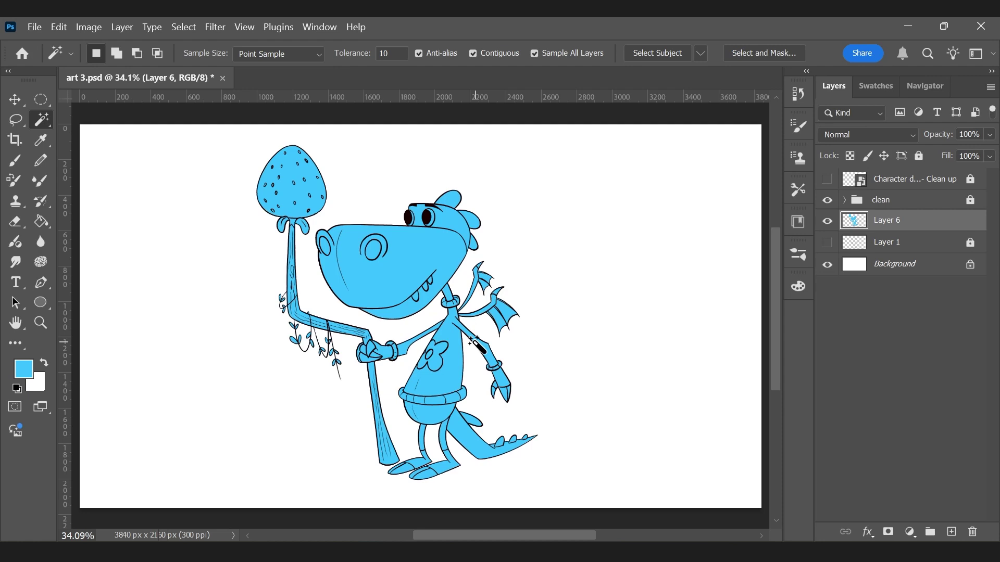
# Step: Lock Layer 6, add a new layer above it and show the reference image again
pyautogui.click(918, 156)
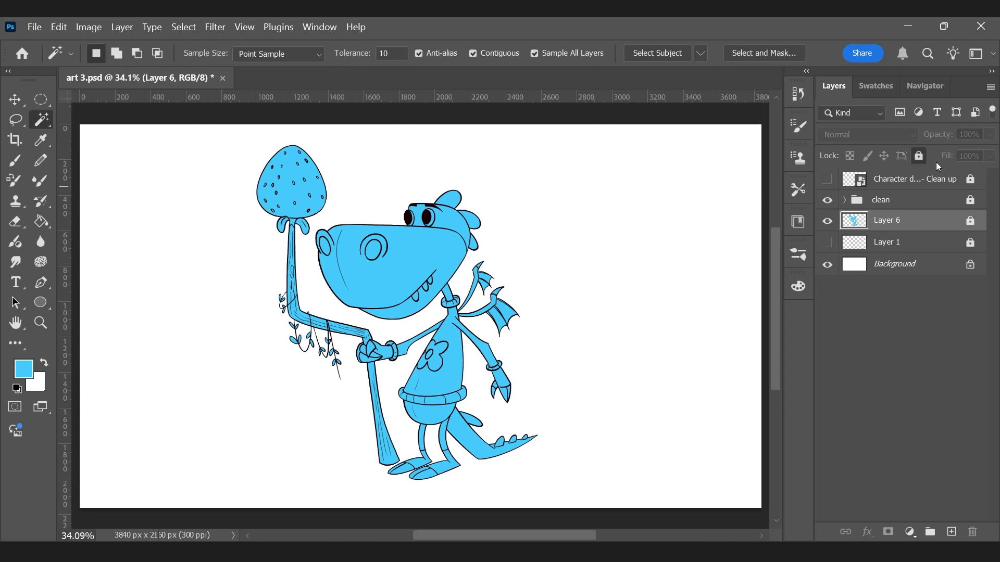
pyautogui.click(952, 532)
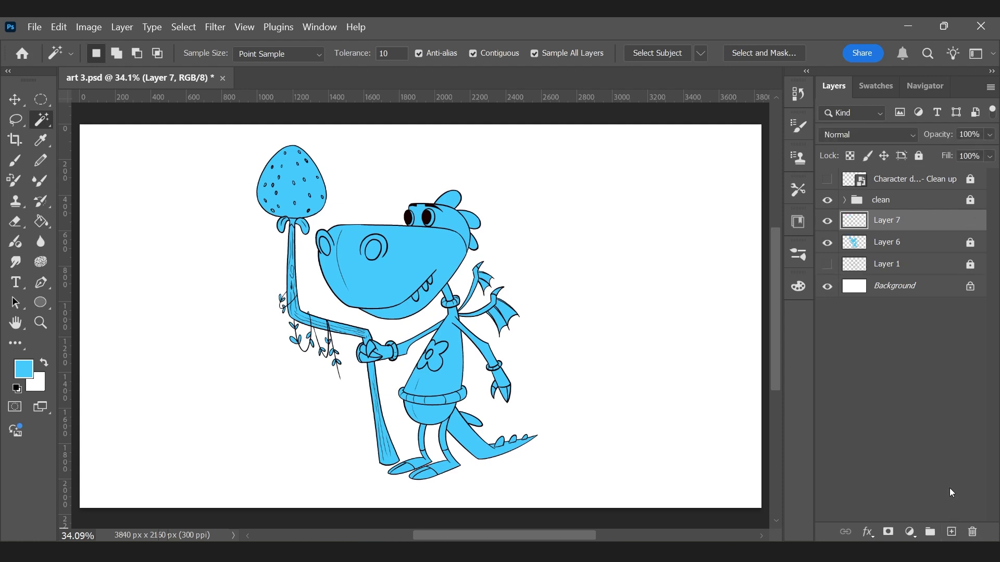
pyautogui.click(828, 179)
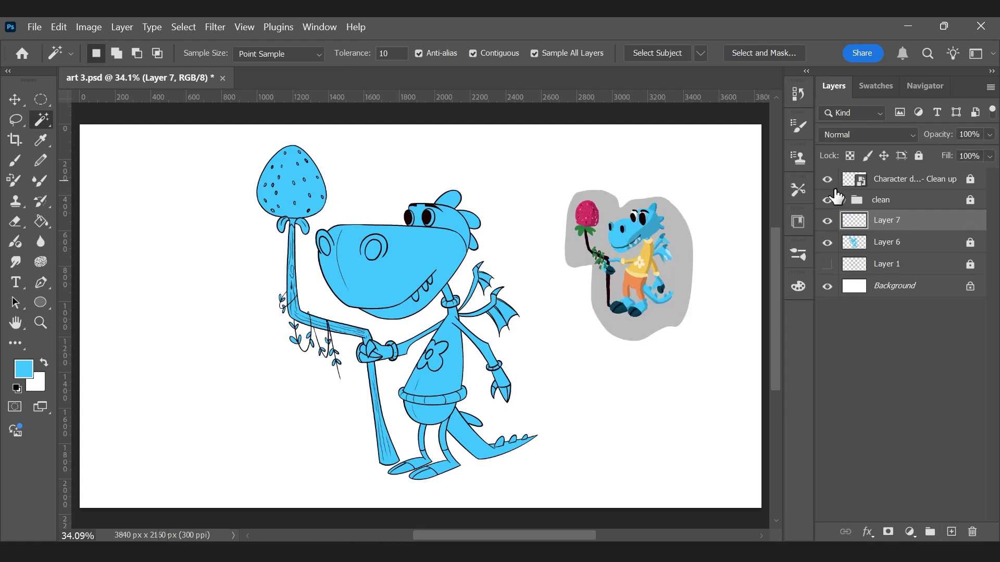
pyautogui.press('z')
pyautogui.moveTo(639, 302); pyautogui.dragTo(650, 290)
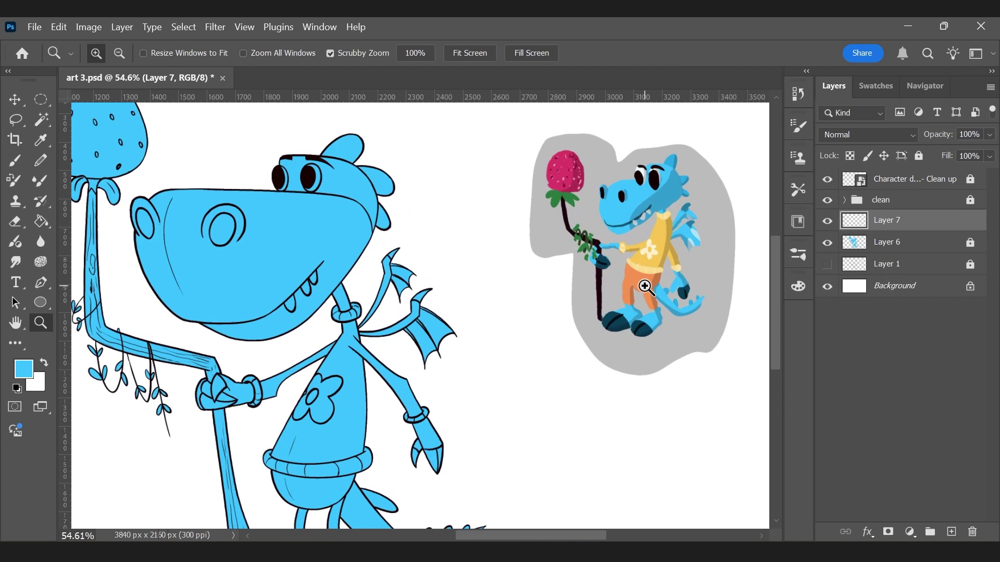
# Step: Fill the dragon's trousers and both legs with the orange sampled from the reference, with the Paint Bucket sampling all layers
pyautogui.press('i')
pyautogui.click(657, 285)
pyautogui.press('g')
pyautogui.moveTo(425, 406); pyautogui.dragTo(443, 333)
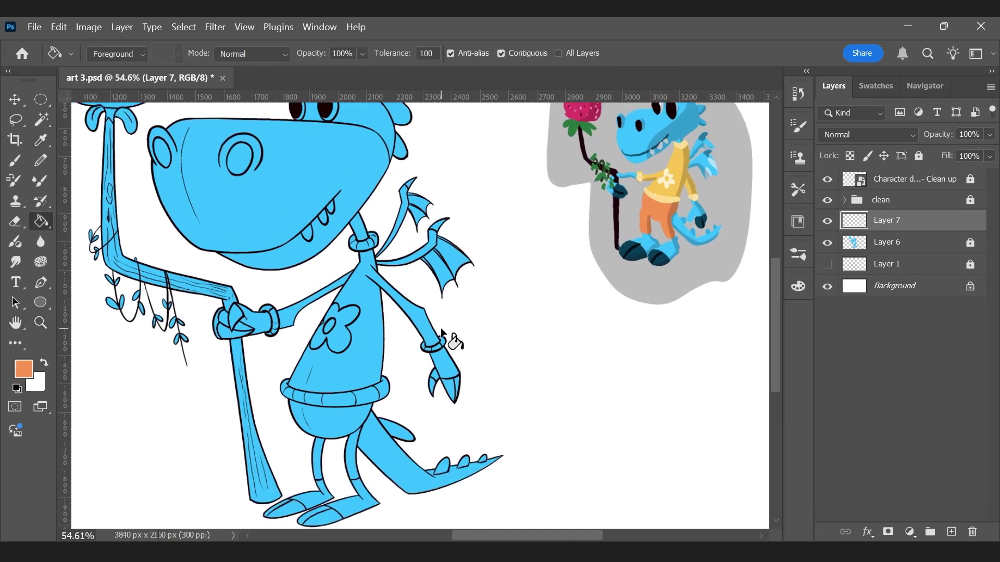
pyautogui.click(354, 447)
pyautogui.hotkey('ctrl', 'z')
pyautogui.click(578, 54)
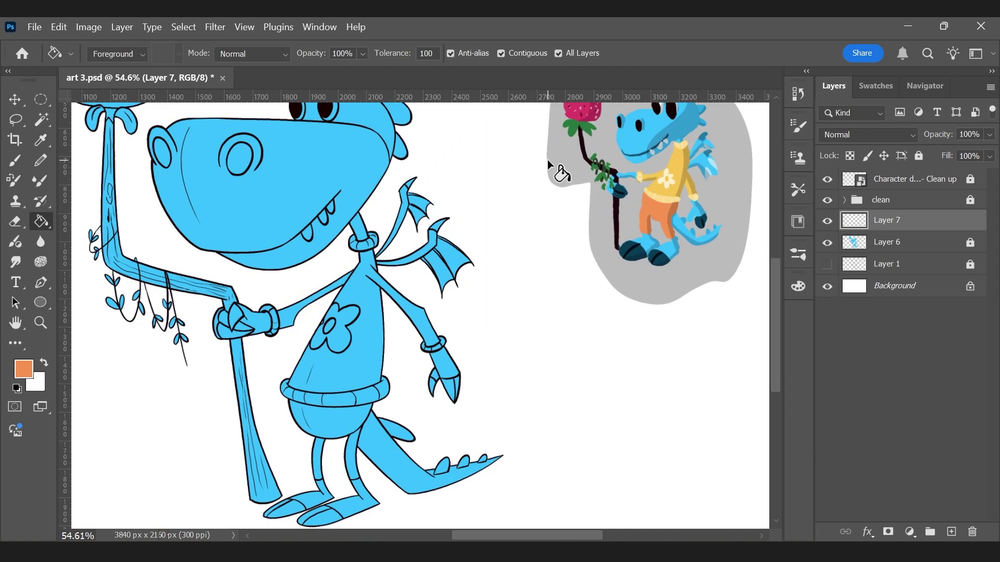
pyautogui.click(357, 423)
pyautogui.click(320, 457)
pyautogui.click(349, 456)
# Step: Fill the sweater's body and sleeves with the sampled yellow, and the flower on its front with the reference's pale cream
pyautogui.keyDown('alt'); pyautogui.click(680, 168); pyautogui.keyUp('alt')
pyautogui.click(359, 307)
pyautogui.click(318, 298)
pyautogui.keyDown('alt'); pyautogui.click(670, 181); pyautogui.keyUp('alt')
pyautogui.click(341, 341)
pyautogui.press('b')
pyautogui.click(314, 338)
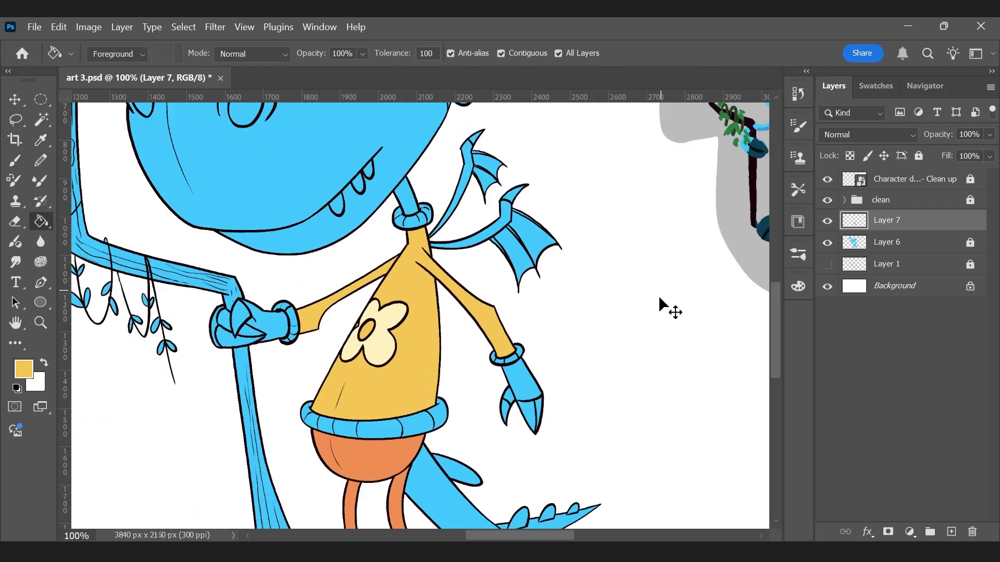
# Step: Fill the sweater's hem and wrist cuffs with the light yellow sampled from the reference
pyautogui.hotkey('ctrl', '-')
pyautogui.moveTo(469, 355); pyautogui.dragTo(410, 357)
pyautogui.keyDown('alt'); pyautogui.click(704, 178); pyautogui.keyUp('alt')
pyautogui.click(333, 417)
pyautogui.click(278, 409)
pyautogui.click(432, 356)
pyautogui.click(251, 325)
# Step: Fill the eye whites and teeth with the reference's near-white, and the nostrils with its dark teal
pyautogui.moveTo(686, 116); pyautogui.dragTo(656, 202)
pyautogui.keyDown('alt'); pyautogui.click(690, 172); pyautogui.keyUp('alt')
pyautogui.click(254, 161)
pyautogui.click(292, 159)
pyautogui.click(259, 306)
pyautogui.click(279, 288)
pyautogui.click(286, 275)
pyautogui.keyDown('alt'); pyautogui.click(641, 328); pyautogui.keyUp('alt')
pyautogui.click(181, 216)
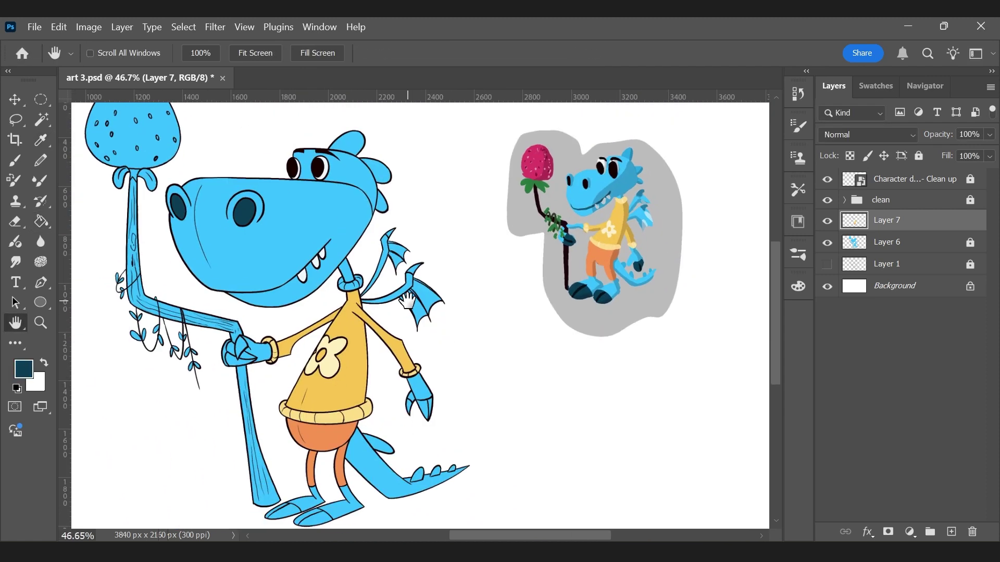
# Step: Fill the wing membranes with pale blue and the wing-tip claws with a darker blue, both sampled from the reference
pyautogui.keyDown('alt'); pyautogui.click(607, 245); pyautogui.keyUp('alt')
pyautogui.click(341, 201)
pyautogui.keyDown('alt'); pyautogui.click(682, 196); pyautogui.keyUp('alt')
pyautogui.click(225, 354)
pyautogui.click(168, 268)
pyautogui.keyDown('alt'); pyautogui.click(671, 148); pyautogui.keyUp('alt')
pyautogui.click(147, 195)
# Step: Fill the claws on the dragon's hands and feet with the dark teal sampled from the reference
pyautogui.keyDown('alt'); pyautogui.click(558, 237); pyautogui.keyUp('alt')
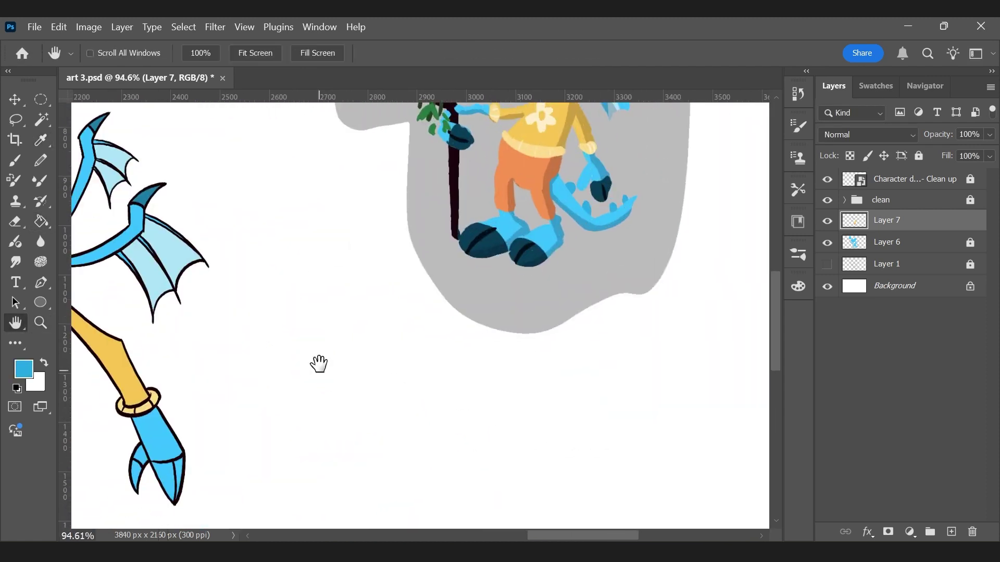
pyautogui.moveTo(319, 364); pyautogui.dragTo(572, 333)
pyautogui.keyDown('alt'); pyautogui.click(545, 221); pyautogui.keyUp('alt')
pyautogui.click(211, 511)
pyautogui.click(342, 377)
# Step: Fill the strawberry on top of the staff with the pink sampled from the reference
pyautogui.moveTo(255, 179); pyautogui.dragTo(335, 273)
pyautogui.keyDown('alt'); pyautogui.click(518, 168); pyautogui.keyUp('alt')
pyautogui.click(120, 152)
# Step: Sample the reference staff's dark colour, adjust it to a dark purple-brown and fill the whole staff with it
pyautogui.moveTo(521, 250); pyautogui.dragTo(593, 256)
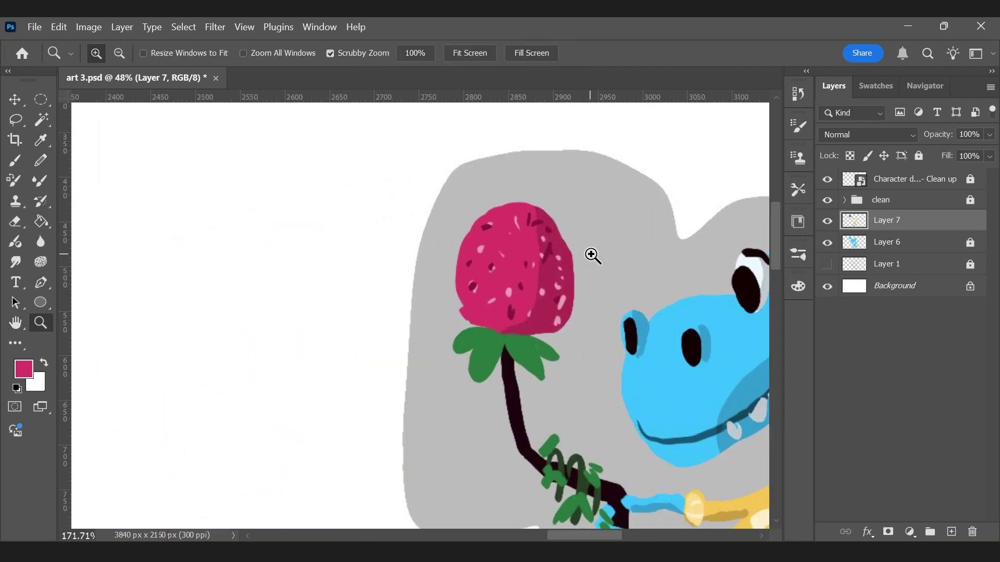
pyautogui.keyDown('alt'); pyautogui.click(513, 396); pyautogui.keyUp('alt')
pyautogui.click(268, 320)
pyautogui.click(24, 369)
pyautogui.click(361, 333)
pyautogui.click(570, 175)
pyautogui.click(284, 333)
pyautogui.click(364, 372)
pyautogui.press('b')
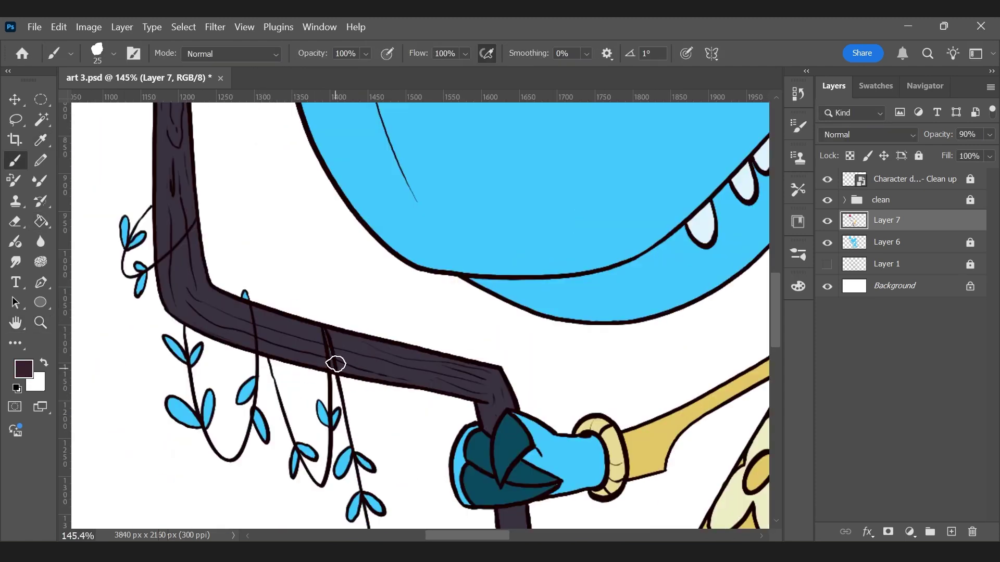
# Step: Unlock Layer 6, erase the stray blue above the staff beside the vine, and make Layer 7 active again
pyautogui.click(886, 242)
pyautogui.click(970, 243)
pyautogui.press('e')
pyautogui.moveTo(243, 293); pyautogui.dragTo(248, 300)
pyautogui.click(887, 221)
# Step: Fill the strawberry's leaves and the hanging vine leaves with greens sampled from the reference
pyautogui.moveTo(520, 219); pyautogui.dragTo(428, 212)
pyautogui.press('g')
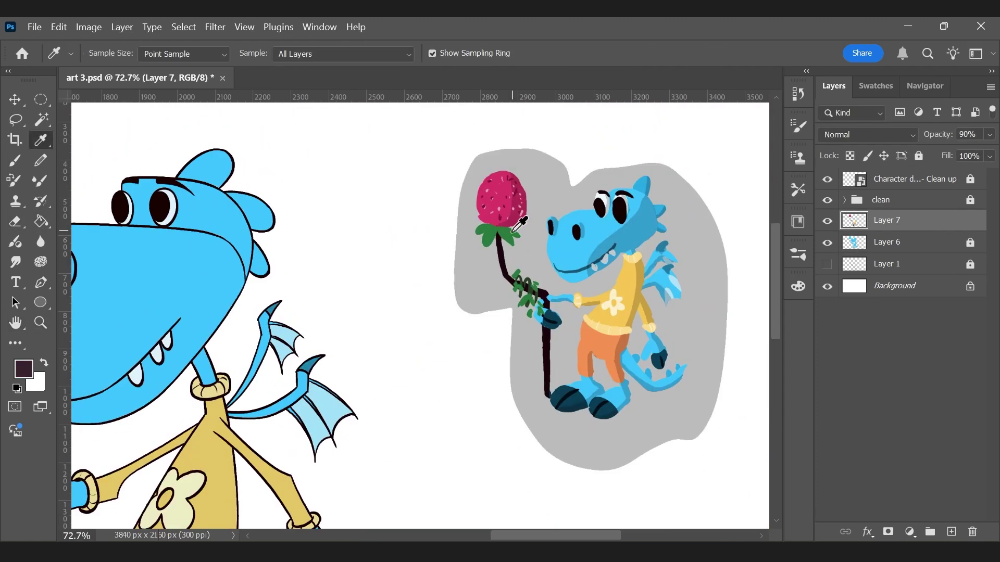
pyautogui.keyDown('alt'); pyautogui.click(521, 220); pyautogui.keyUp('alt')
pyautogui.moveTo(676, 312); pyautogui.dragTo(234, 312)
pyautogui.keyDown('alt'); pyautogui.click(489, 307); pyautogui.keyUp('alt')
pyautogui.moveTo(234, 364); pyautogui.dragTo(677, 260)
pyautogui.click(239, 413)
pyautogui.click(219, 415)
pyautogui.moveTo(278, 428); pyautogui.dragTo(232, 319)
pyautogui.click(234, 319)
pyautogui.click(288, 313)
# Step: Sample the strawberry's pink, darken it to a deep crimson and fill the strawberry's seeds with it
pyautogui.keyDown('alt'); pyautogui.click(326, 196); pyautogui.keyUp('alt')
pyautogui.click(23, 369)
pyautogui.click(316, 194)
pyautogui.click(296, 298)
pyautogui.click(301, 407)
pyautogui.click(382, 366)
pyautogui.click(353, 280)
pyautogui.click(364, 178)
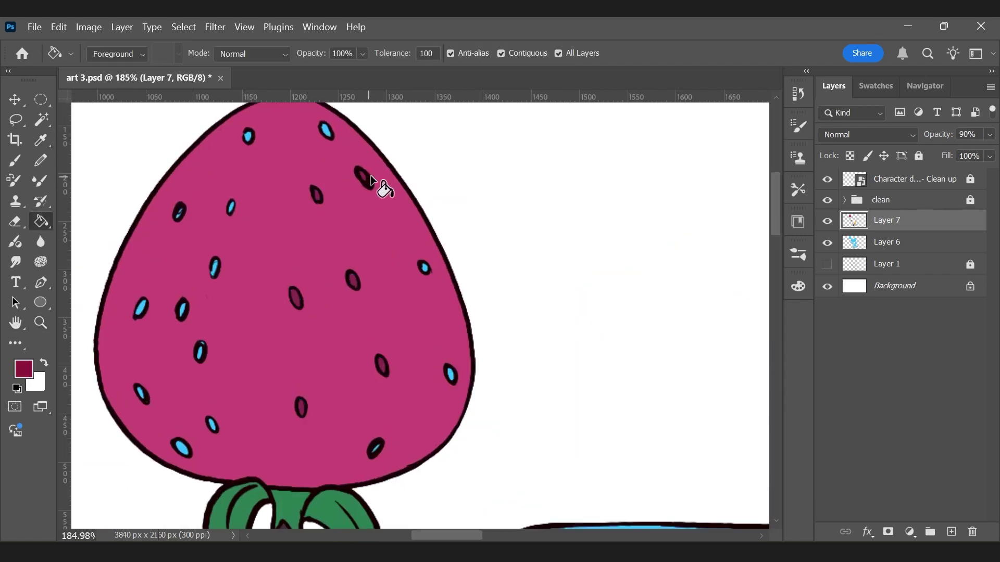
pyautogui.click(423, 267)
# Step: Paint the strawberry's remaining seeds with the Brush, touch up the surrounding pink, and save the document
pyautogui.press('b')
pyautogui.click(374, 451)
pyautogui.click(184, 448)
pyautogui.click(200, 352)
pyautogui.keyDown('alt'); pyautogui.click(201, 406); pyautogui.keyUp('alt')
pyautogui.click(177, 433)
pyautogui.hotkey('ctrl', 's')
pyautogui.click(433, 286)
# Step: Set Layer 7's opacity to 100%, touch up the strawberry with its resampled pink, and save the document
pyautogui.click(968, 134)
pyautogui.write('100')
pyautogui.press('Return')
pyautogui.keyDown('alt'); pyautogui.click(201, 416); pyautogui.keyUp('alt')
pyautogui.click(209, 413)
pyautogui.hotkey('ctrl', '-')
pyautogui.scroll(2, 276, 353)
pyautogui.hotkey('ctrl', '0')
pyautogui.hotkey('ctrl', 's')
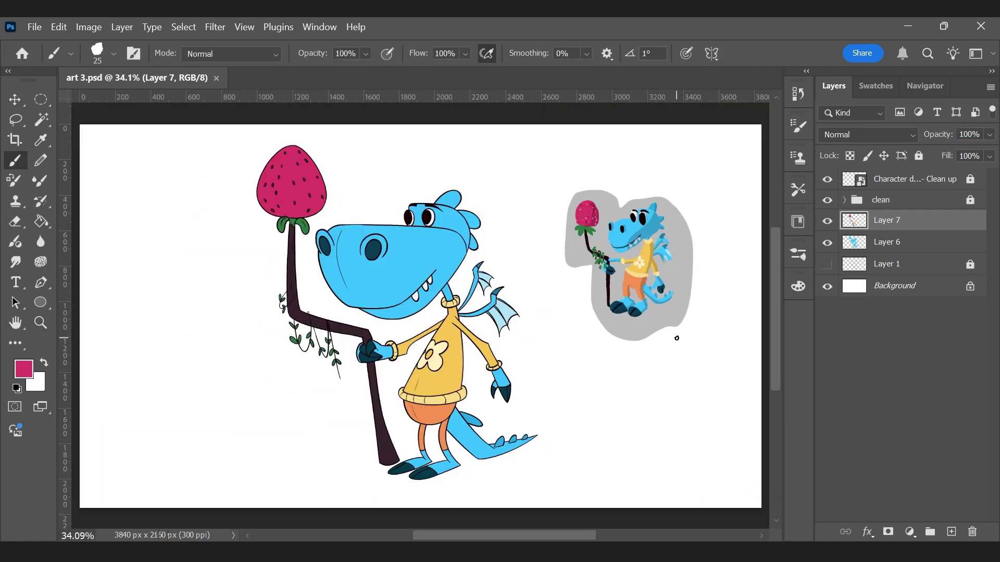
# Step: Lock Layers 6 and 7, save the document, and add a new layer above Layer 7 for the shading
pyautogui.click(919, 156)
pyautogui.moveTo(970, 221); pyautogui.dragTo(970, 242)
pyautogui.hotkey('ctrl', 's')
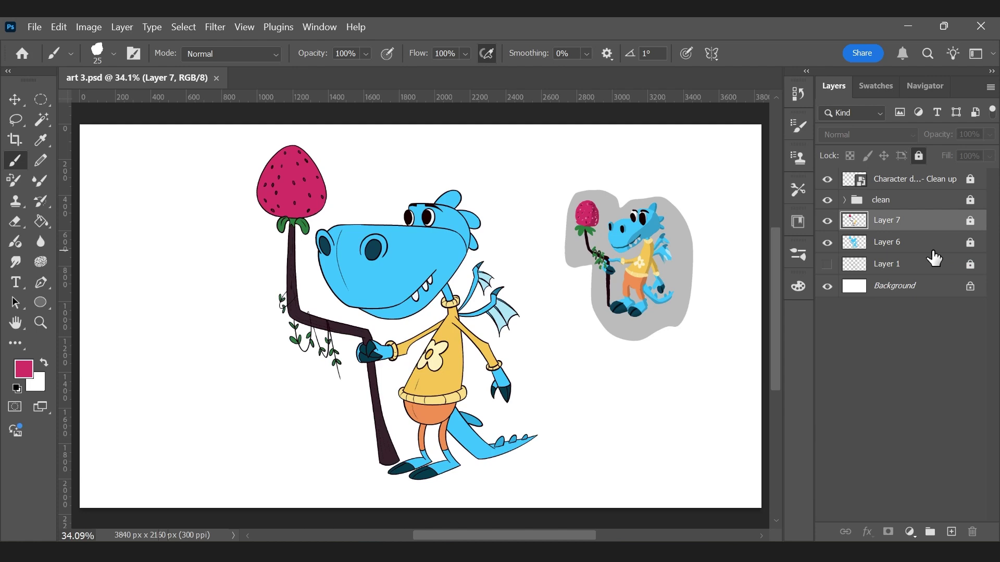
pyautogui.click(952, 533)
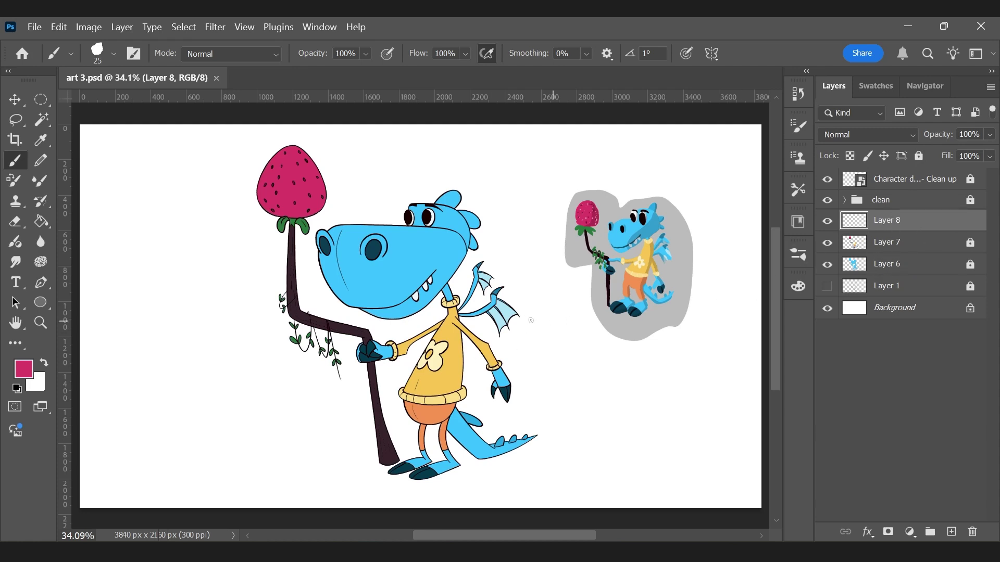
# Step: Choose a near-black brown and paint a shadow along the back edge of the dragon's topmost head spike on Layer 8
pyautogui.press('z')
pyautogui.moveTo(461, 224); pyautogui.dragTo(565, 228)
pyautogui.press('space')
pyautogui.hotkey('ctrl', 'space')
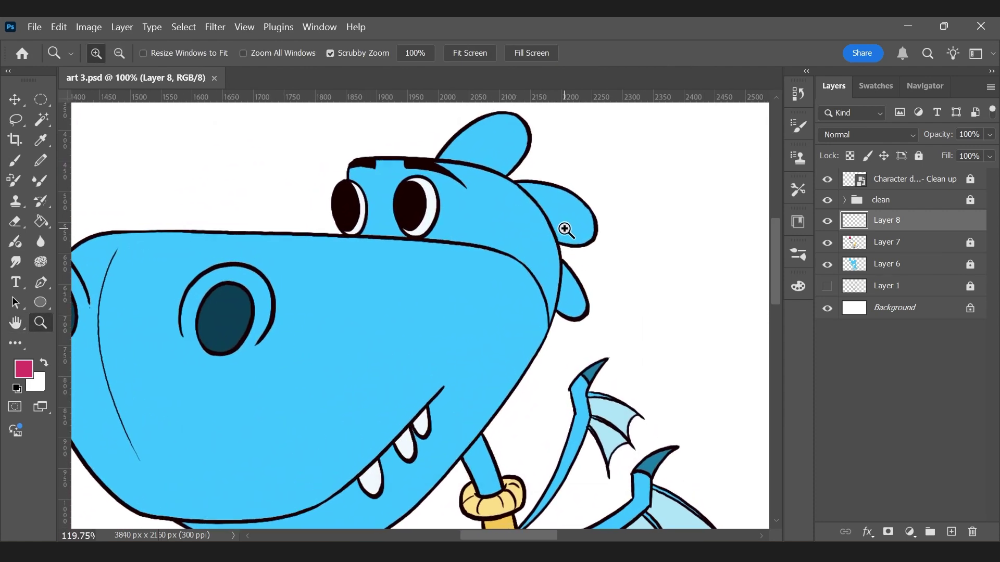
pyautogui.click(24, 369)
pyautogui.moveTo(400, 332); pyautogui.dragTo(432, 364)
pyautogui.click(571, 175)
pyautogui.hotkey('ctrl', 'space')
pyautogui.moveTo(527, 229); pyautogui.dragTo(549, 219)
pyautogui.press('space')
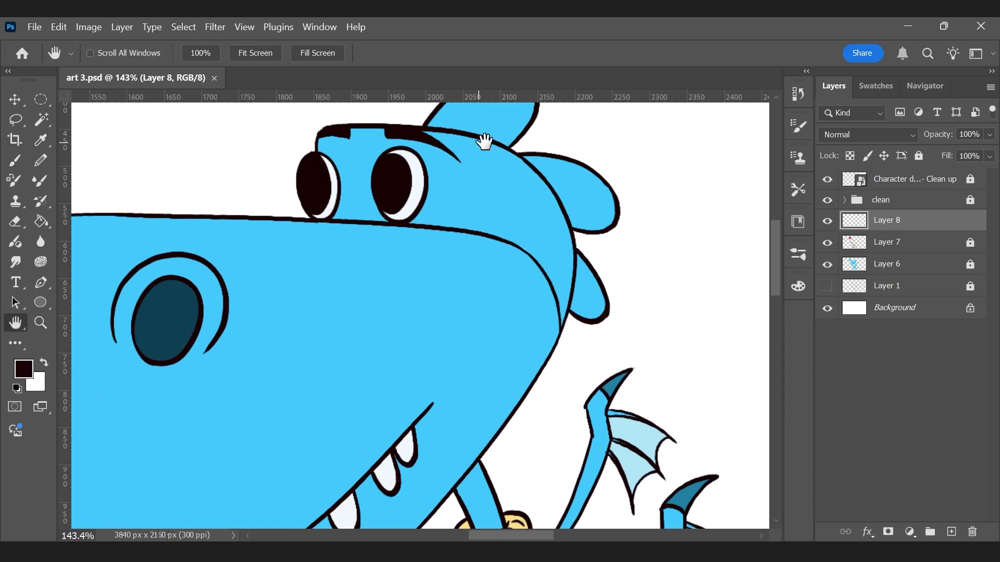
pyautogui.moveTo(483, 139); pyautogui.dragTo(496, 248)
pyautogui.hotkey('ctrl', 'space')
pyautogui.moveTo(521, 175); pyautogui.dragTo(552, 170)
pyautogui.moveTo(520, 117)
pyautogui.mouseDown()
pyautogui.moveTo(510, 172)
pyautogui.moveTo(460, 247)
pyautogui.moveTo(469, 252)
pyautogui.moveTo(494, 229)
pyautogui.moveTo(524, 163)
pyautogui.moveTo(495, 237)
pyautogui.moveTo(518, 202)
pyautogui.moveTo(527, 131)
pyautogui.moveTo(523, 173)
pyautogui.moveTo(493, 237)
pyautogui.moveTo(476, 250)
pyautogui.moveTo(487, 227)
pyautogui.moveTo(448, 239)
pyautogui.moveTo(465, 234)
pyautogui.moveTo(478, 212)
pyautogui.moveTo(450, 242)
pyautogui.moveTo(494, 193)
pyautogui.moveTo(522, 118)
pyautogui.moveTo(482, 217)
pyautogui.moveTo(447, 240)
pyautogui.mouseUp()
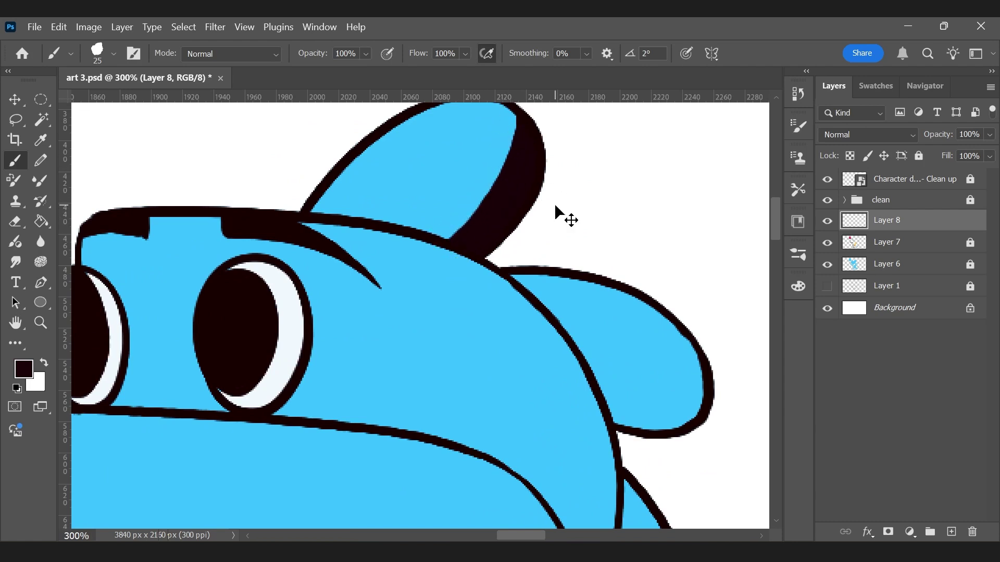
# Step: Sketch a small light-direction diagram in the blank area above the head, and lasso and delete it
pyautogui.hotkey('ctrl', '-')
pyautogui.hotkey('ctrl', '-')
pyautogui.moveTo(386, 166); pyautogui.dragTo(429, 196)
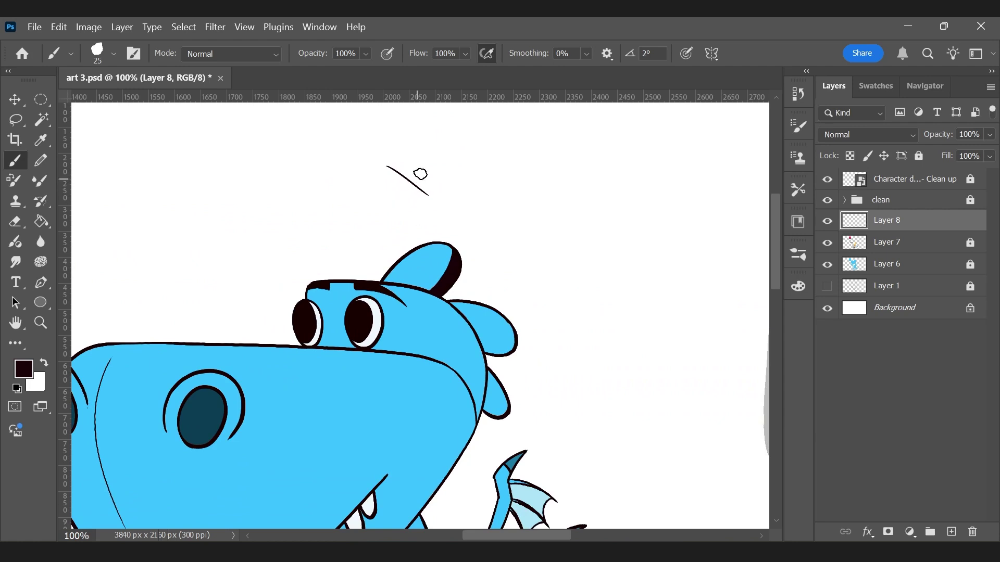
pyautogui.moveTo(234, 239); pyautogui.dragTo(291, 252)
pyautogui.moveTo(243, 182); pyautogui.dragTo(293, 244)
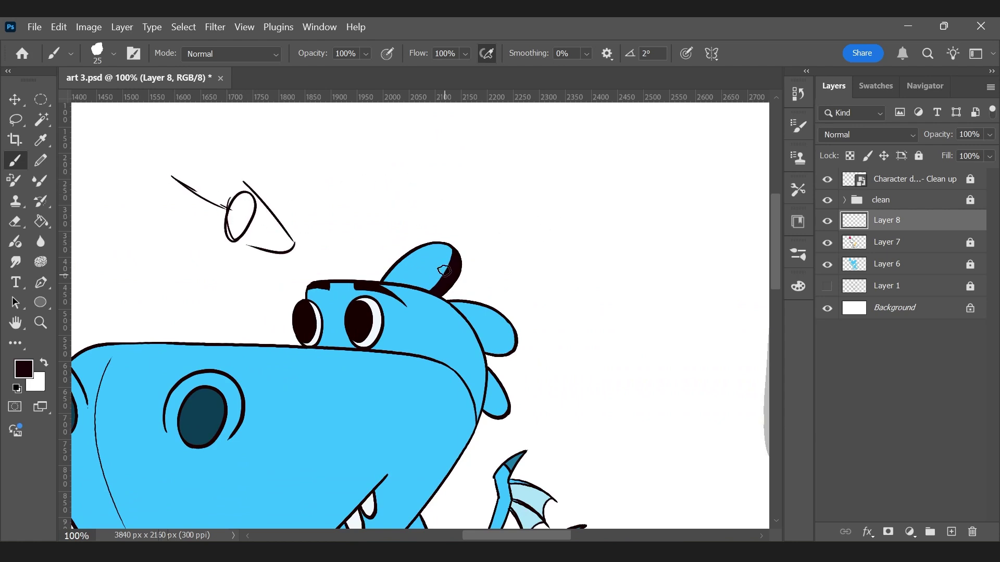
pyautogui.press('l')
pyautogui.moveTo(172, 146)
pyautogui.mouseDown()
pyautogui.moveTo(188, 261)
pyautogui.moveTo(155, 194)
pyautogui.mouseUp()
pyautogui.press('Delete')
pyautogui.hotkey('ctrl', 'd')
pyautogui.scroll(-3, 520, 234)
# Step: Set the opacity of the shading layer, Layer 8, to 40% and save the document
pyautogui.press('b')
pyautogui.hotkey('ctrl', 's')
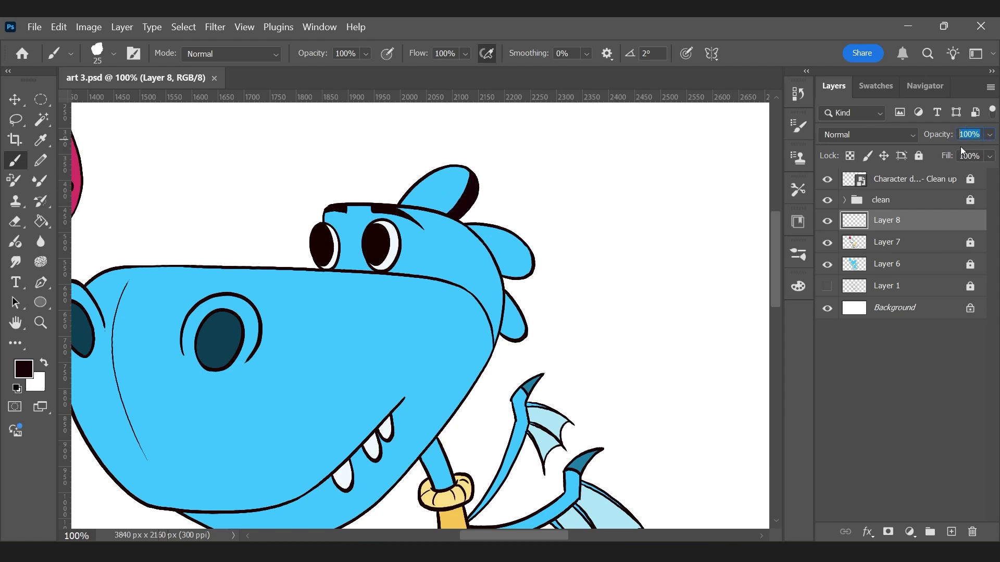
pyautogui.write('40')
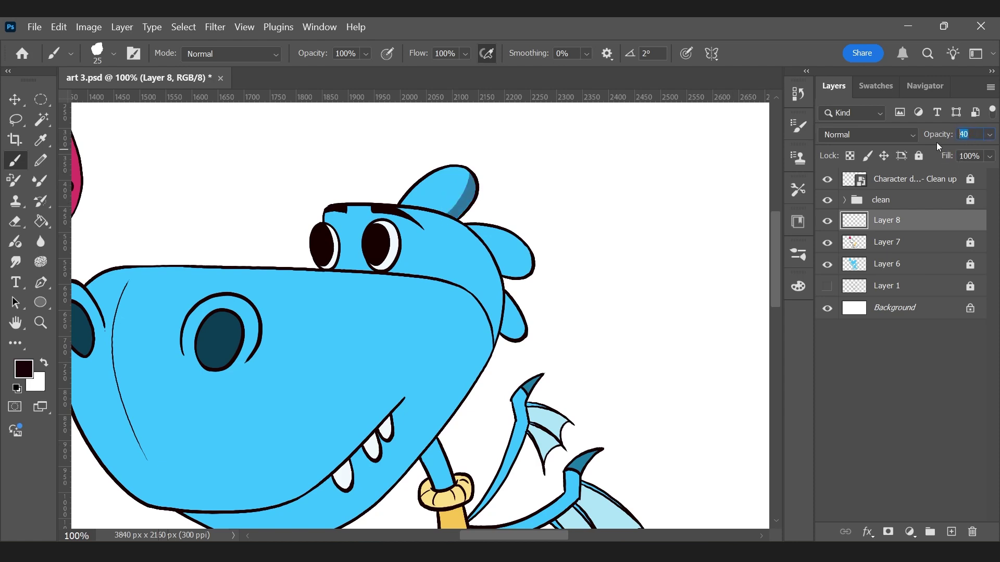
pyautogui.press('Return')
pyautogui.click(911, 247)
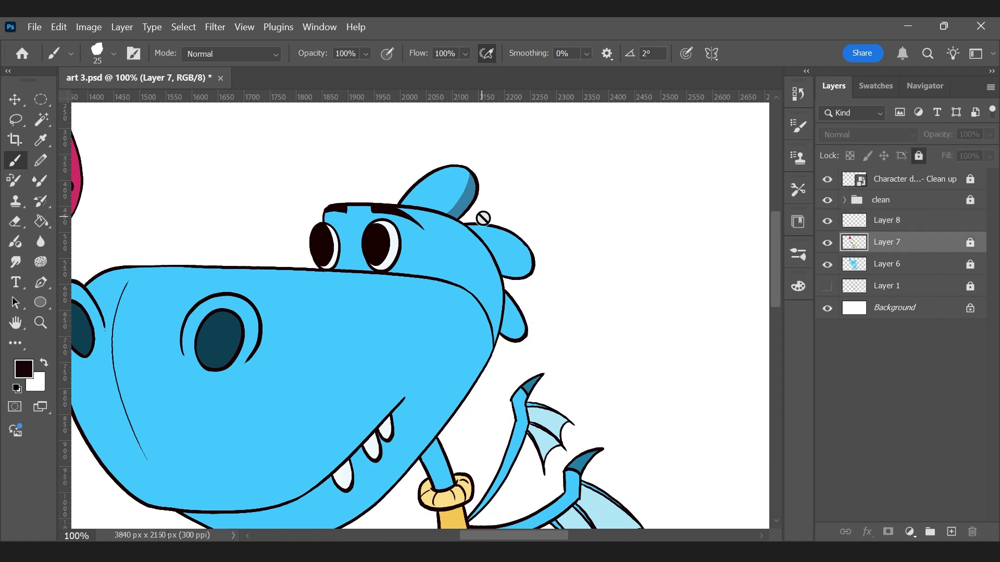
pyautogui.hotkey('ctrl', 's')
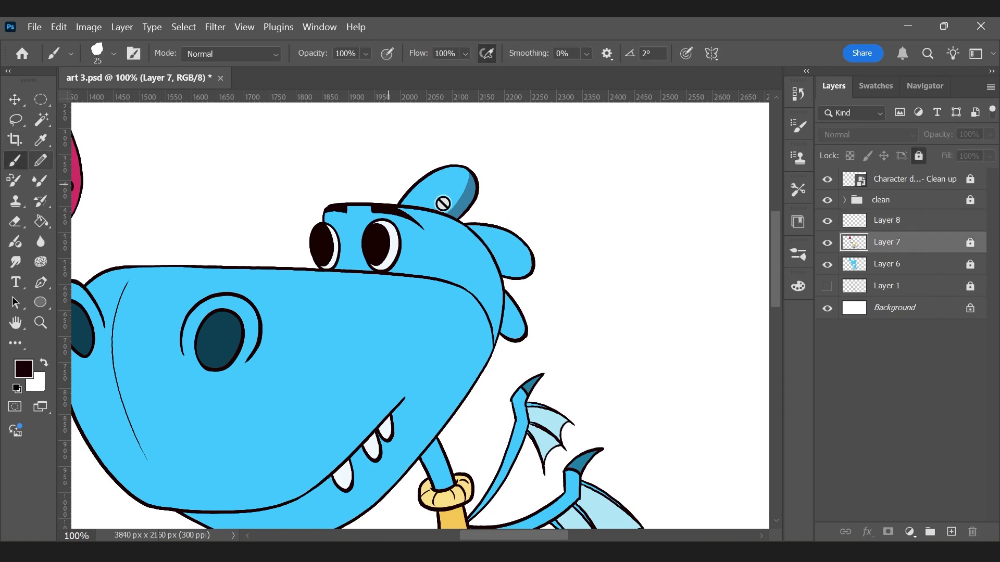
# Step: Select Layer 8 and paint shadows along the lower edges of the dragon's head spikes
pyautogui.scroll(5, 511, 252)
pyautogui.click(886, 224)
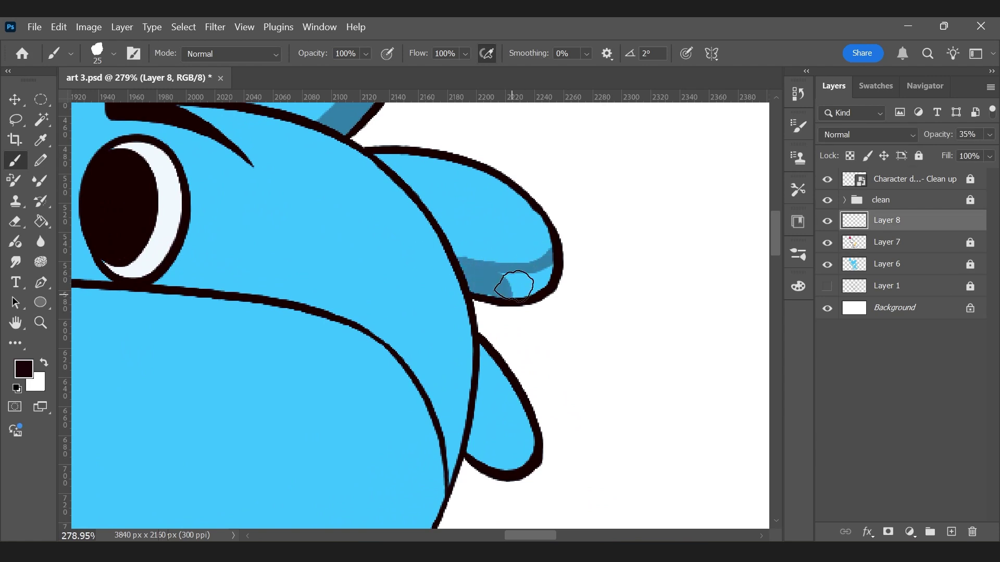
pyautogui.scroll(-4, 292, 174)
# Step: Outline a curved shadow down the back of the dragon's head and fill it with the near-black brown
pyautogui.moveTo(312, 171); pyautogui.dragTo(491, 416)
pyautogui.press('g')
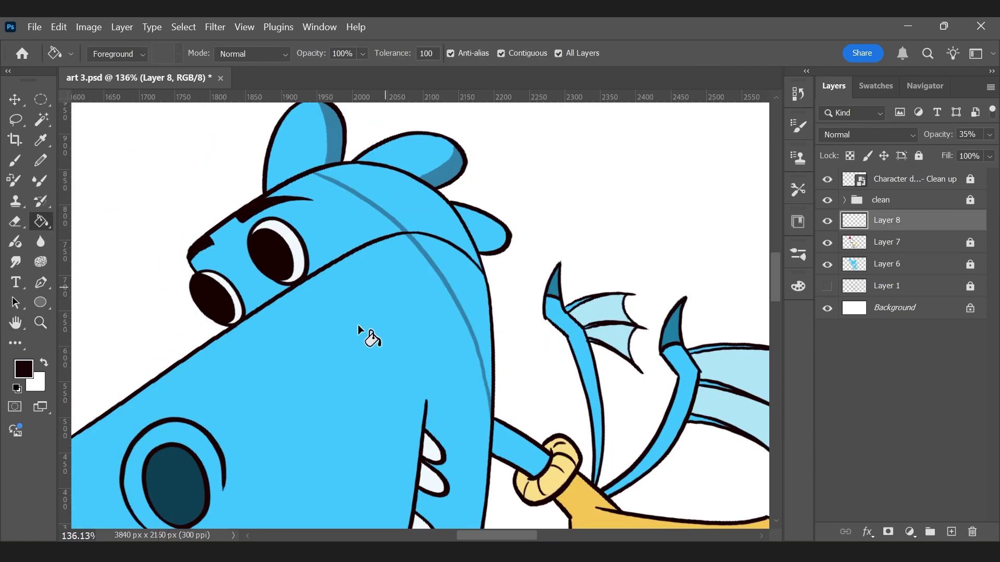
pyautogui.click(447, 234)
pyautogui.press('r')
pyautogui.moveTo(541, 354); pyautogui.dragTo(502, 417)
# Step: Outline and fill shadows along the dragon's neck and wings on Layer 8
pyautogui.press('b')
pyautogui.scroll(4, 538, 265)
pyautogui.press('g')
pyautogui.click(466, 219)
pyautogui.moveTo(430, 177)
pyautogui.mouseDown()
pyautogui.moveTo(464, 273)
pyautogui.moveTo(490, 194)
pyautogui.mouseUp()
pyautogui.moveTo(495, 209); pyautogui.dragTo(521, 293)
pyautogui.press('g')
pyautogui.click(511, 249)
pyautogui.moveTo(585, 270); pyautogui.dragTo(455, 493)
pyautogui.press('b')
pyautogui.moveTo(495, 151); pyautogui.dragTo(467, 292)
pyautogui.moveTo(281, 399)
pyautogui.mouseDown()
pyautogui.moveTo(431, 383)
pyautogui.moveTo(549, 307)
pyautogui.mouseUp()
pyautogui.moveTo(536, 272); pyautogui.dragTo(596, 196)
# Step: Paint shadows along the back edges of the sweater, sleeves and cuffs
pyautogui.scroll(-4, 547, 312)
pyautogui.moveTo(536, 370); pyautogui.dragTo(567, 220)
pyautogui.scroll(2, 566, 221)
pyautogui.moveTo(351, 174); pyautogui.dragTo(562, 422)
pyautogui.moveTo(587, 372); pyautogui.dragTo(518, 151)
pyautogui.moveTo(526, 229); pyautogui.dragTo(562, 406)
pyautogui.scroll(-3, 541, 306)
pyautogui.press('r')
pyautogui.moveTo(603, 334)
pyautogui.mouseDown()
pyautogui.moveTo(595, 264)
pyautogui.moveTo(562, 203)
pyautogui.mouseUp()
pyautogui.moveTo(425, 187); pyautogui.dragTo(567, 461)
pyautogui.moveTo(596, 506); pyautogui.dragTo(552, 198)
pyautogui.moveTo(526, 245)
pyautogui.mouseDown()
pyautogui.moveTo(595, 437)
pyautogui.moveTo(628, 466)
pyautogui.mouseUp()
pyautogui.moveTo(614, 468); pyautogui.dragTo(555, 308)
pyautogui.moveTo(578, 317); pyautogui.dragTo(642, 351)
pyautogui.moveTo(633, 307); pyautogui.dragTo(565, 396)
pyautogui.press('r')
pyautogui.moveTo(649, 324)
pyautogui.mouseDown()
pyautogui.moveTo(577, 411)
pyautogui.moveTo(437, 319)
pyautogui.mouseUp()
# Step: Clean up the shading edges with the Eraser and paint shadows along the shorts, legs and upper tail
pyautogui.press('e')
pyautogui.moveTo(417, 365); pyautogui.dragTo(419, 278)
pyautogui.moveTo(450, 167); pyautogui.dragTo(449, 252)
pyautogui.scroll(2, 536, 255)
pyautogui.press('r')
pyautogui.moveTo(533, 300)
pyautogui.mouseDown()
pyautogui.moveTo(513, 249)
pyautogui.moveTo(388, 208)
pyautogui.mouseUp()
pyautogui.press('b')
pyautogui.moveTo(465, 170)
pyautogui.mouseDown()
pyautogui.moveTo(612, 415)
pyautogui.moveTo(610, 466)
pyautogui.mouseUp()
pyautogui.moveTo(548, 338); pyautogui.dragTo(545, 334)
pyautogui.moveTo(537, 341); pyautogui.dragTo(620, 401)
pyautogui.moveTo(434, 150); pyautogui.dragTo(520, 329)
pyautogui.press('r')
pyautogui.moveTo(579, 295); pyautogui.dragTo(567, 377)
pyautogui.scroll(-3, 567, 377)
pyautogui.moveTo(729, 284); pyautogui.dragTo(533, 335)
pyautogui.scroll(2, 562, 349)
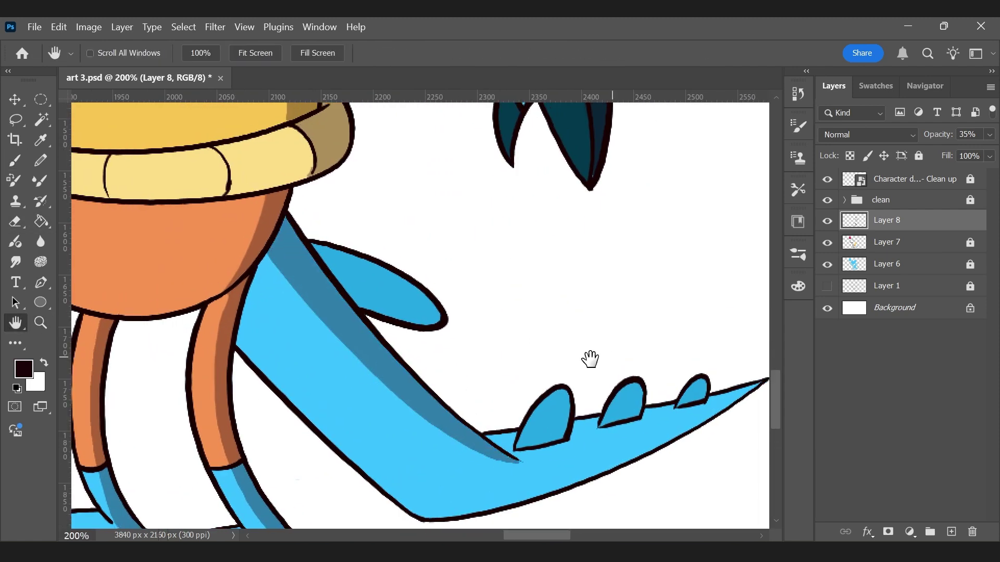
# Step: Continue the shadow along the tail, fill its outlined area, and save the document
pyautogui.moveTo(590, 359); pyautogui.dragTo(498, 371)
pyautogui.moveTo(427, 468); pyautogui.dragTo(672, 394)
pyautogui.press('g')
pyautogui.press('b')
pyautogui.press('g')
pyautogui.click(345, 314)
pyautogui.hotkey('ctrl', 's')
# Step: Paint a shadow band on the shorts below the sweater hem and shade the base of the tail
pyautogui.hotkey('ctrl', '0')
pyautogui.moveTo(445, 415); pyautogui.dragTo(472, 374)
pyautogui.press('b')
pyautogui.moveTo(180, 341)
pyautogui.mouseDown()
pyautogui.moveTo(306, 377)
pyautogui.moveTo(476, 370)
pyautogui.mouseUp()
pyautogui.press('g')
pyautogui.moveTo(468, 364)
pyautogui.mouseDown()
pyautogui.moveTo(516, 414)
pyautogui.moveTo(536, 201)
pyautogui.mouseUp()
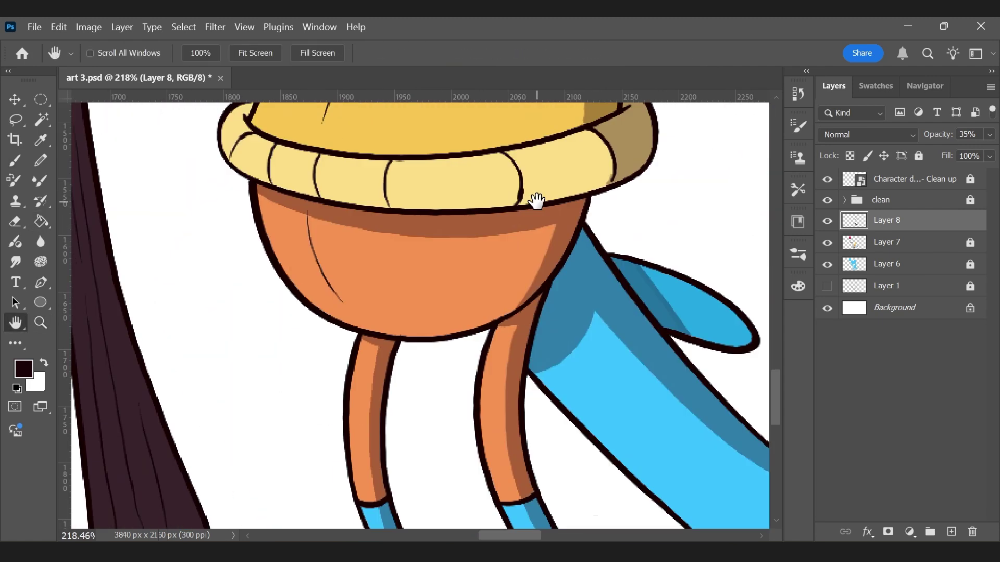
# Step: Try a sampled shadow colour and a different opacity for the shading layer, Layer 8
pyautogui.moveTo(683, 361); pyautogui.dragTo(473, 353)
pyautogui.keyDown('alt'); pyautogui.click(419, 273); pyautogui.keyUp('alt')
pyautogui.click(471, 354)
pyautogui.press('b')
pyautogui.moveTo(299, 169)
pyautogui.mouseDown()
pyautogui.moveTo(475, 413)
pyautogui.moveTo(578, 358)
pyautogui.moveTo(421, 169)
pyautogui.mouseUp()
pyautogui.moveTo(989, 134); pyautogui.dragTo(981, 182)
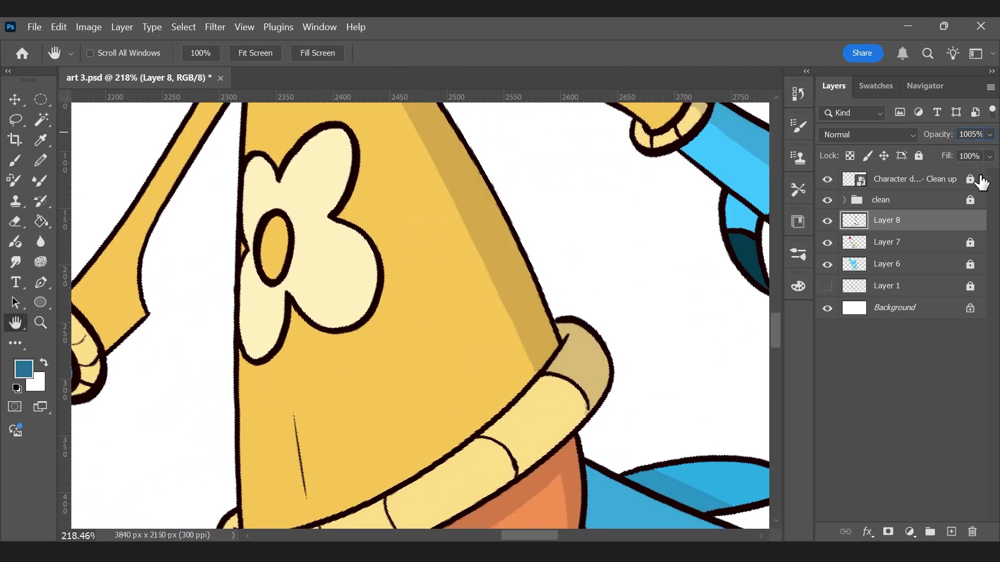
pyautogui.hotkey('ctrl', 'z')
pyautogui.keyDown('alt'); pyautogui.click(509, 234); pyautogui.keyUp('alt')
pyautogui.moveTo(989, 134); pyautogui.dragTo(970, 147)
pyautogui.click(918, 156)
pyautogui.moveTo(541, 333)
pyautogui.mouseDown()
pyautogui.moveTo(493, 345)
pyautogui.moveTo(463, 193)
pyautogui.mouseUp()
pyautogui.hotkey('ctrl', 'z')
pyautogui.hotkey('ctrl', 'z')
pyautogui.keyDown('alt'); pyautogui.click(589, 307); pyautogui.keyUp('alt')
pyautogui.hotkey('ctrl', 'shift', 'z')
# Step: Paint the remaining shadows on the arms, cuffs, hands and feet with the near-black brown
pyautogui.moveTo(589, 359); pyautogui.dragTo(541, 190)
pyautogui.moveTo(436, 325); pyautogui.dragTo(432, 245)
pyautogui.moveTo(458, 396); pyautogui.dragTo(435, 157)
pyautogui.moveTo(372, 107); pyautogui.dragTo(492, 245)
pyautogui.moveTo(497, 276)
pyautogui.mouseDown()
pyautogui.moveTo(526, 307)
pyautogui.moveTo(455, 273)
pyautogui.mouseUp()
pyautogui.moveTo(486, 276); pyautogui.dragTo(508, 364)
pyautogui.moveTo(474, 478); pyautogui.dragTo(523, 370)
pyautogui.press('r')
pyautogui.moveTo(531, 443)
pyautogui.mouseDown()
pyautogui.moveTo(373, 491)
pyautogui.moveTo(313, 453)
pyautogui.mouseUp()
pyautogui.moveTo(448, 375)
pyautogui.mouseDown()
pyautogui.moveTo(524, 358)
pyautogui.moveTo(448, 484)
pyautogui.mouseUp()
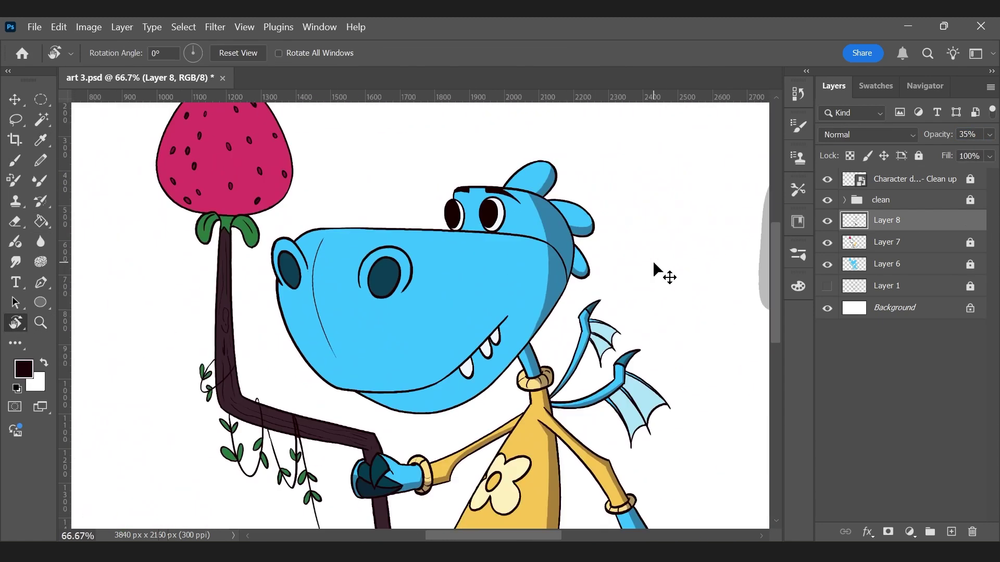
# Step: Outline the shadow on the back side of the strawberry and its leaves and fill it
pyautogui.hotkey('ctrl', '-')
pyautogui.moveTo(284, 190); pyautogui.dragTo(339, 190)
pyautogui.moveTo(394, 163); pyautogui.dragTo(435, 435)
pyautogui.press('g')
pyautogui.click(482, 322)
pyautogui.moveTo(402, 480)
pyautogui.mouseDown()
pyautogui.moveTo(430, 279)
pyautogui.moveTo(454, 237)
pyautogui.mouseUp()
pyautogui.click(457, 288)
# Step: Paint a shadow along the back edge of the wooden staff down to its base
pyautogui.press('b')
pyautogui.moveTo(461, 383)
pyautogui.mouseDown()
pyautogui.moveTo(404, 239)
pyautogui.moveTo(357, 167)
pyautogui.mouseUp()
pyautogui.moveTo(411, 307); pyautogui.dragTo(616, 379)
pyautogui.moveTo(609, 442); pyautogui.dragTo(453, 135)
pyautogui.moveTo(466, 161); pyautogui.dragTo(509, 337)
pyautogui.moveTo(530, 429); pyautogui.dragTo(547, 429)
pyautogui.moveTo(539, 469); pyautogui.dragTo(513, 363)
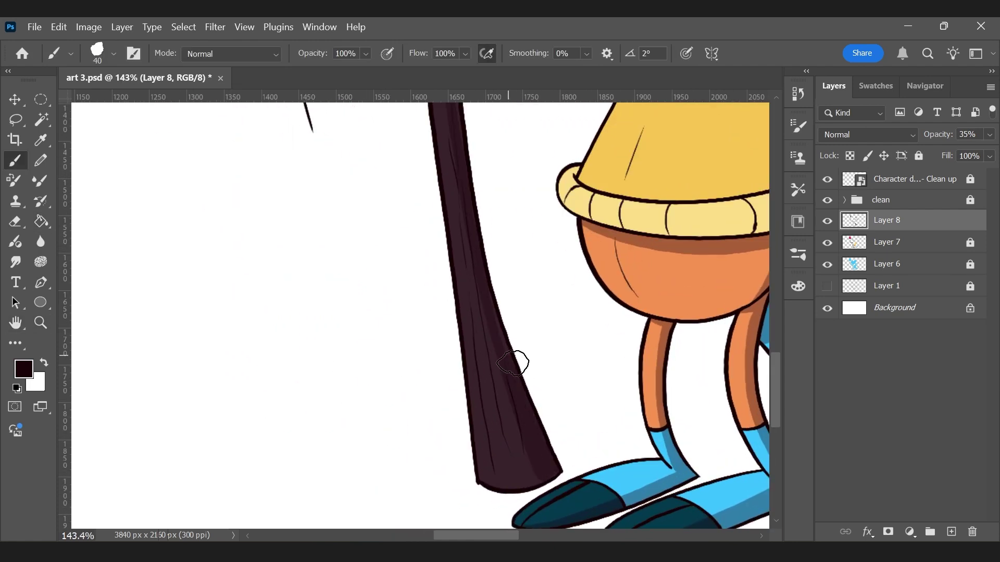
pyautogui.moveTo(463, 146); pyautogui.dragTo(483, 438)
pyautogui.moveTo(433, 244); pyautogui.dragTo(426, 263)
# Step: Set the opacity of the shading layer, Layer 8, to 30%
pyautogui.hotkey('ctrl', '0')
pyautogui.click(953, 133)
pyautogui.write('30')
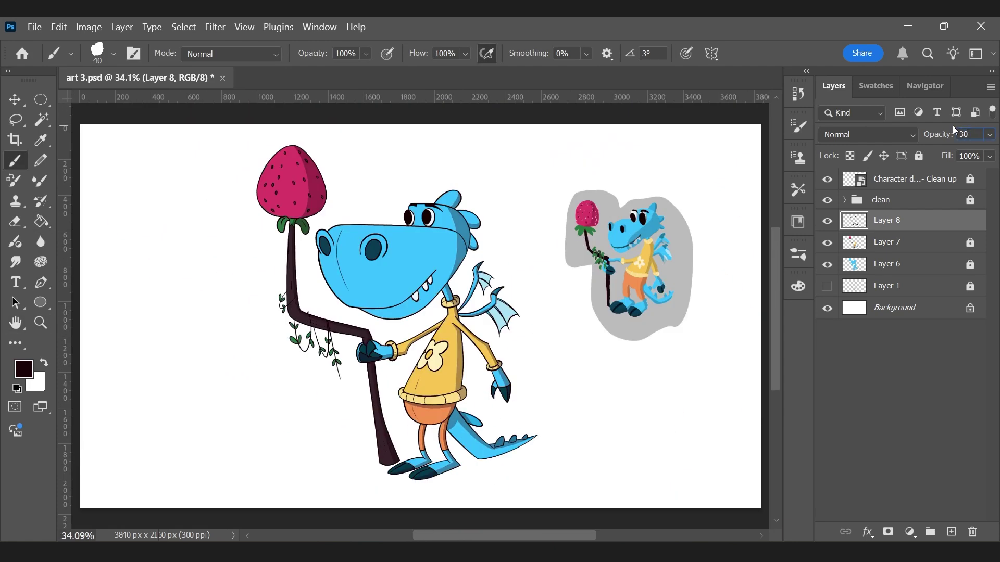
# Step: Add a new layer for the eye highlights and lock Layer 8
pyautogui.click(951, 531)
pyautogui.click(887, 242)
pyautogui.click(918, 156)
pyautogui.click(887, 220)
# Step: Move Layer 9 above the clean group, paint near-white highlights on both pupils, and lock the layer
pyautogui.scroll(8, 426, 195)
pyautogui.keyDown('alt'); pyautogui.click(452, 292); pyautogui.keyUp('alt')
pyautogui.moveTo(886, 220); pyautogui.dragTo(887, 190)
pyautogui.moveTo(434, 268); pyautogui.dragTo(438, 280)
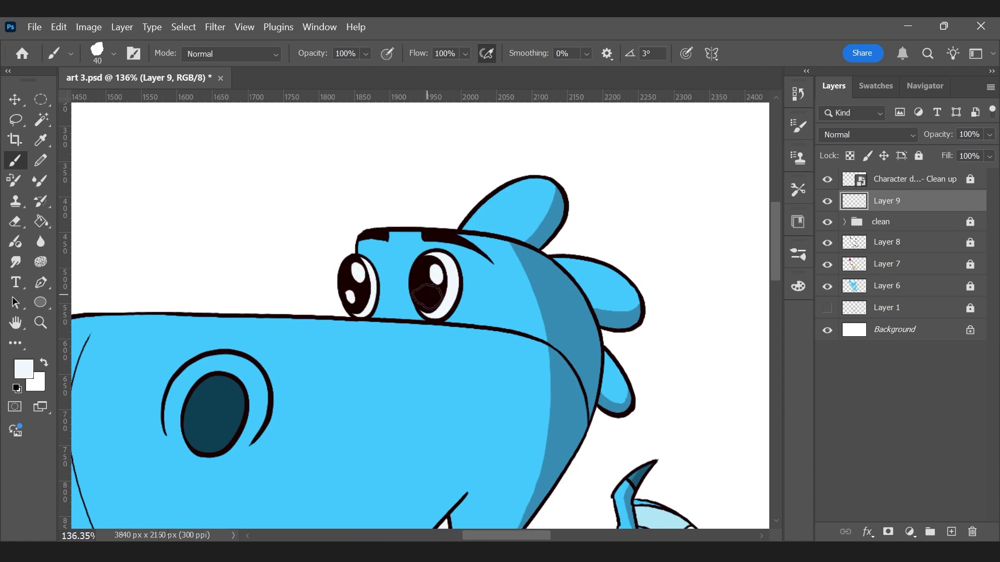
pyautogui.hotkey('ctrl', '0')
pyautogui.hotkey('ctrl', '/')
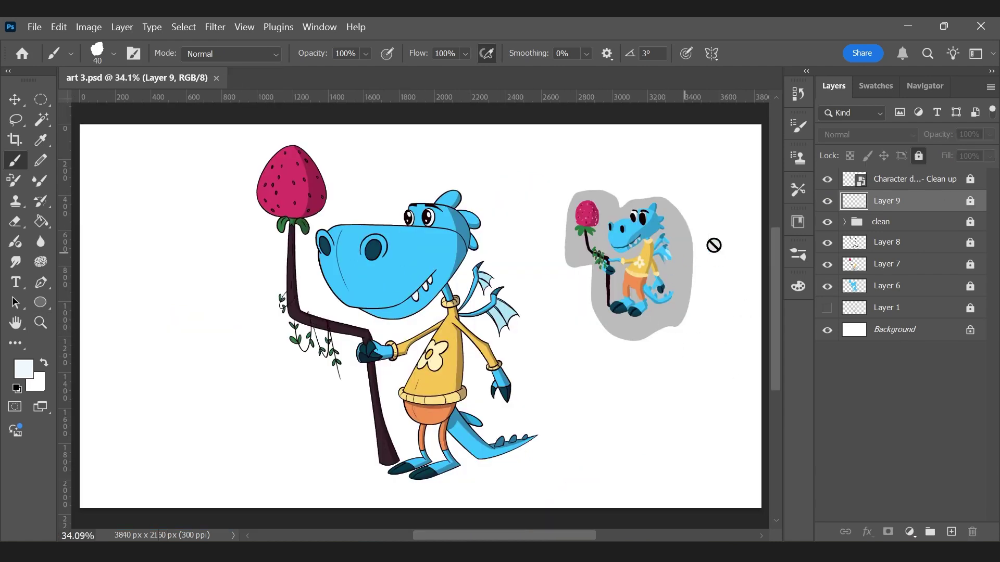
# Step: Sample the grey behind the reference dragon and add a new layer directly above Layer 1
pyautogui.press('i')
pyautogui.click(696, 270)
pyautogui.click(904, 309)
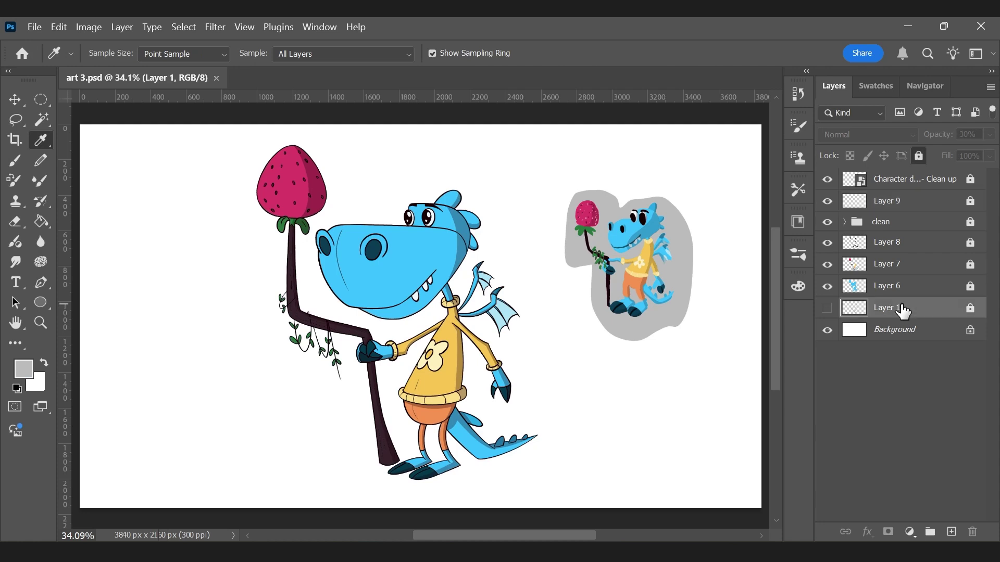
pyautogui.click(949, 533)
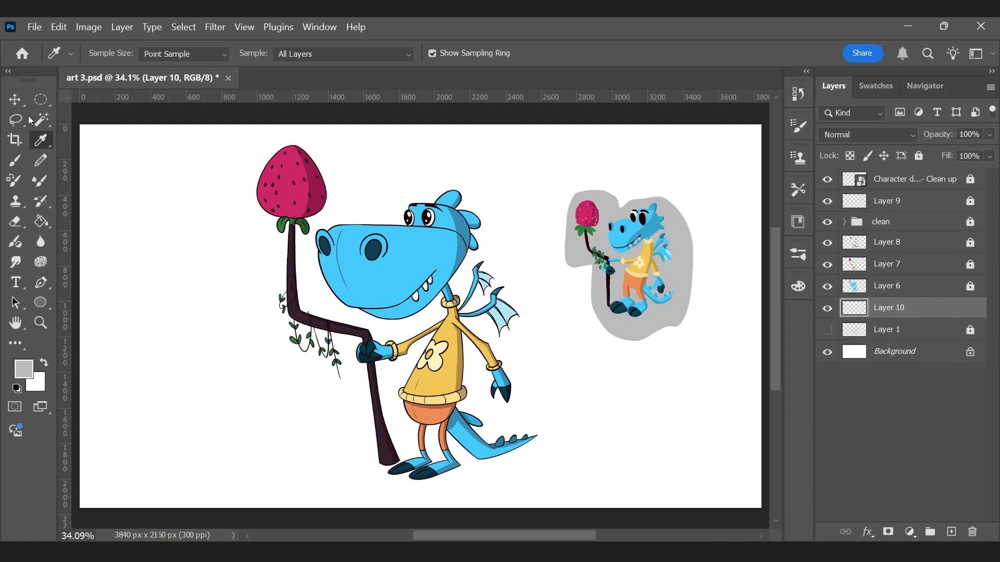
# Step: Fill a rectangular selection around the whole dragon with the grey on Layer 10, with All Layers off, and deselect
pyautogui.click(41, 99)
pyautogui.click(104, 103)
pyautogui.moveTo(220, 131); pyautogui.dragTo(574, 496)
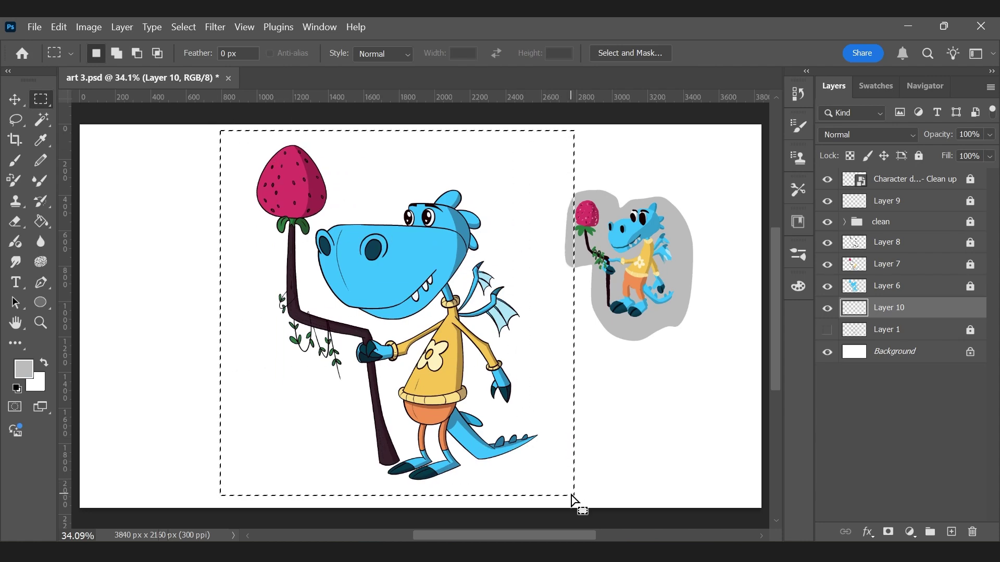
pyautogui.press('g')
pyautogui.click(582, 57)
pyautogui.click(568, 364)
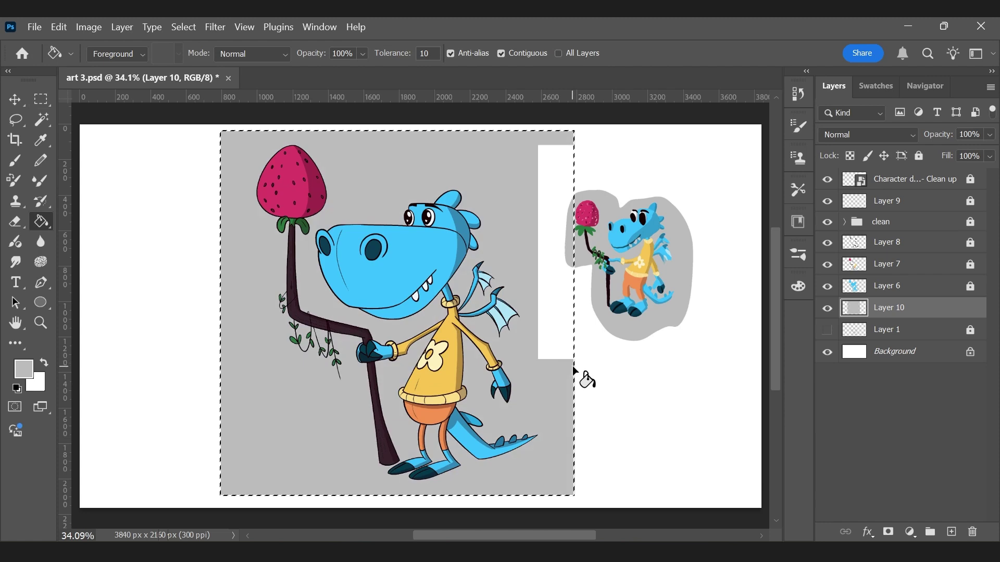
pyautogui.hotkey('ctrl', 'd')
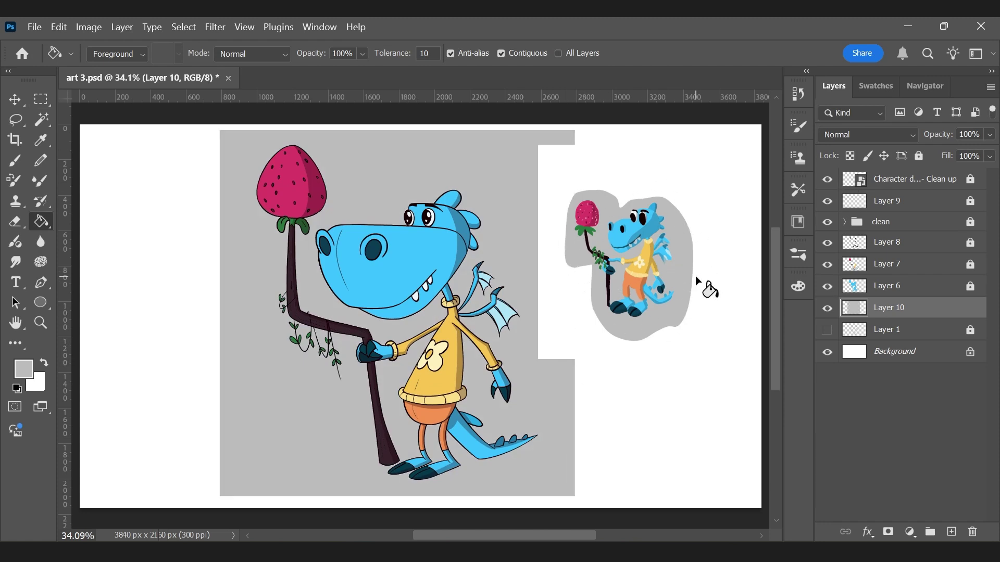
# Step: Lock Layer 10, unlock Layer 6, and save the document
pyautogui.hotkey('ctrl', 's')
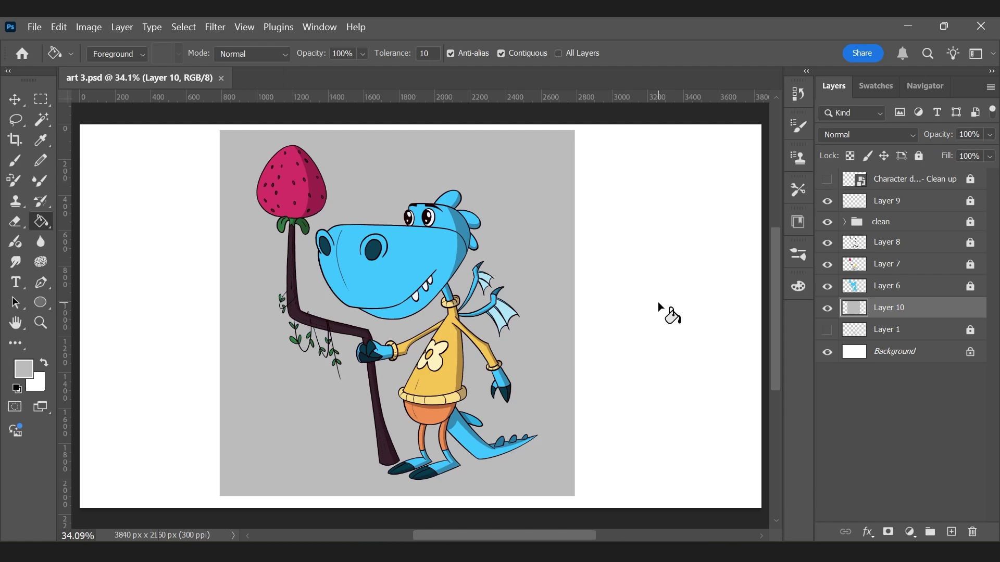
pyautogui.click(918, 156)
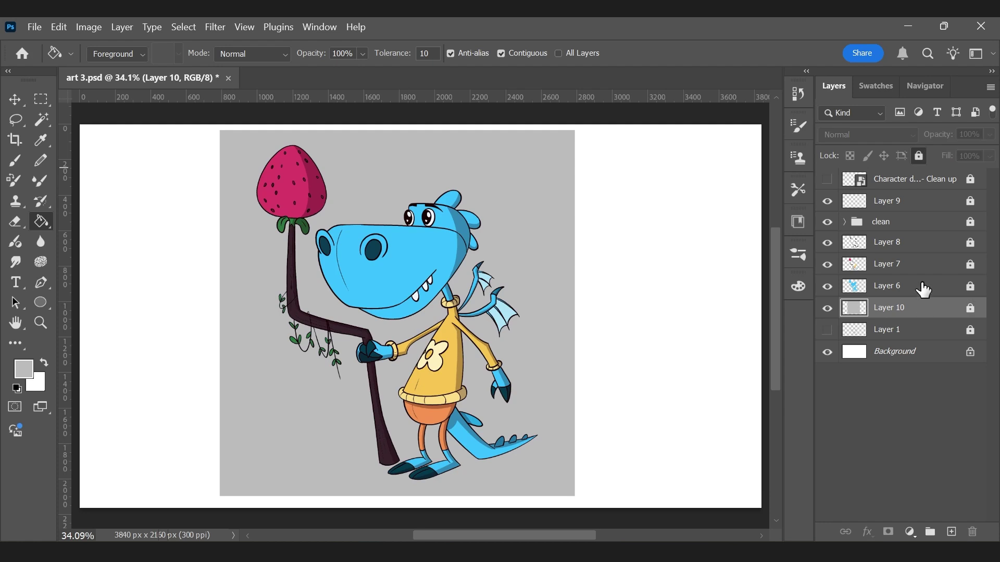
pyautogui.click(940, 293)
pyautogui.click(970, 287)
pyautogui.hotkey('ctrl', 's')
# Step: Show the reference image and sample its darker blue for the head spikes, with Layer 6 selected
pyautogui.press('z')
pyautogui.moveTo(463, 198); pyautogui.dragTo(505, 217)
pyautogui.press('b')
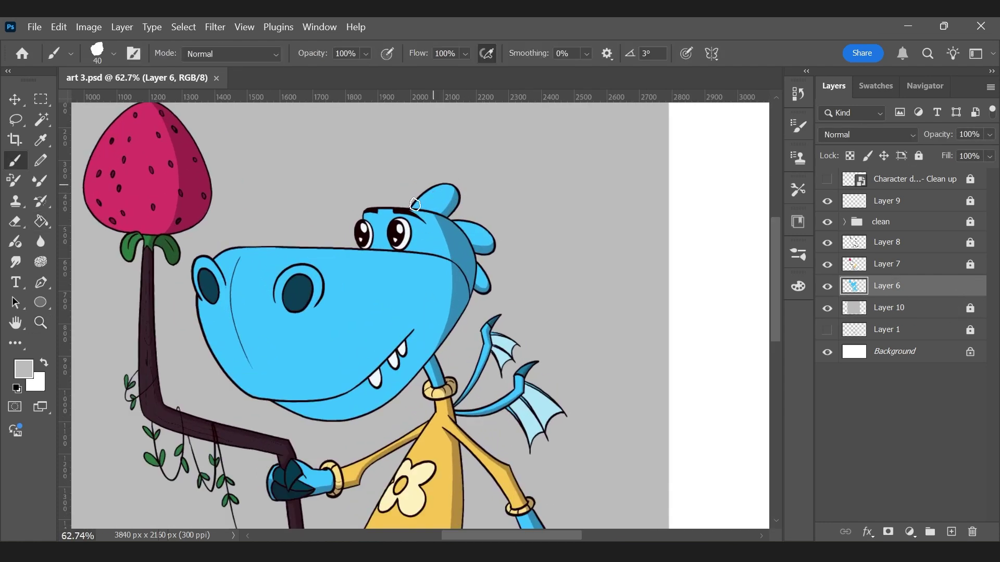
pyautogui.click(827, 179)
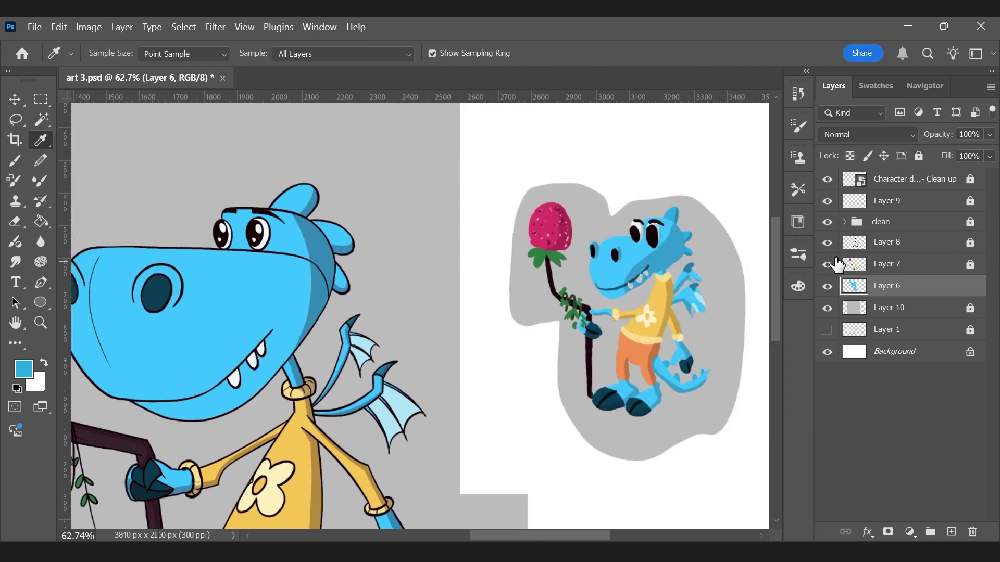
pyautogui.click(828, 243)
pyautogui.click(909, 308)
pyautogui.click(895, 287)
pyautogui.click(827, 242)
pyautogui.press('g')
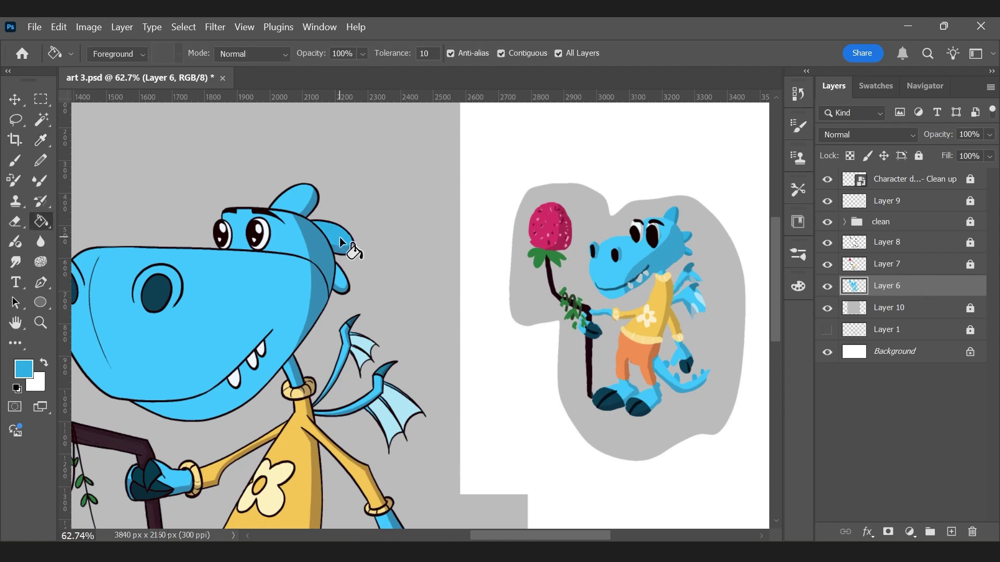
# Step: Hide the shading layer, Layer 8, and fill the head spikes with the sampled blue on Layer 6
pyautogui.hotkey('ctrl', 'z')
pyautogui.click(341, 242)
pyautogui.click(827, 242)
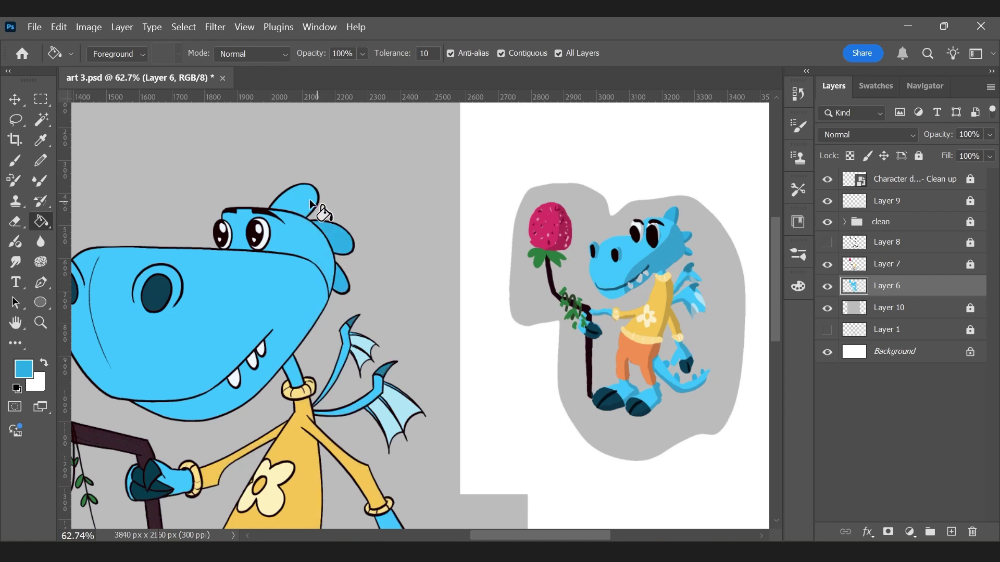
pyautogui.click(324, 217)
# Step: Set the foreground colour to the darker blue 2194cb and refill the head spikes with it
pyautogui.click(24, 368)
pyautogui.click(382, 224)
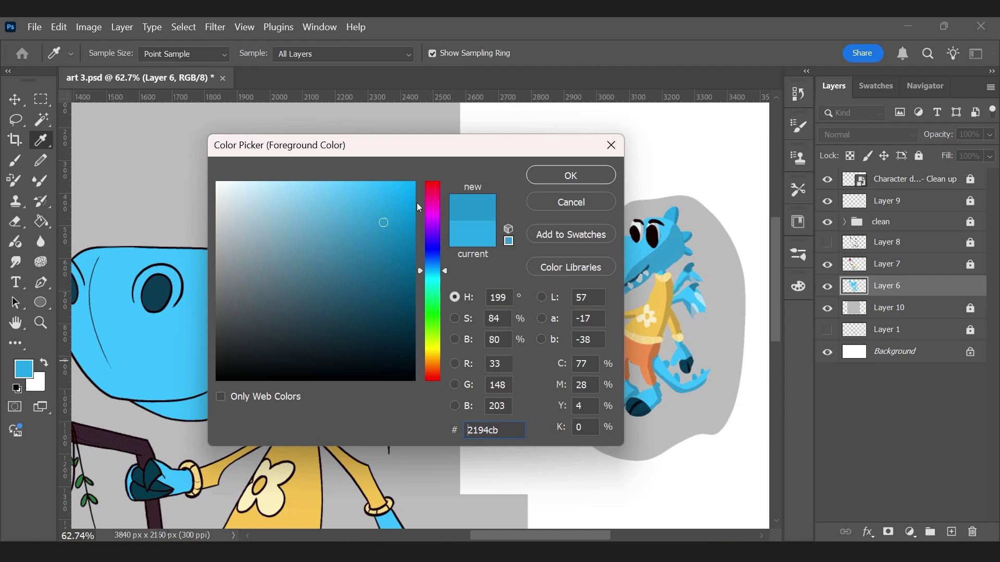
pyautogui.click(597, 173)
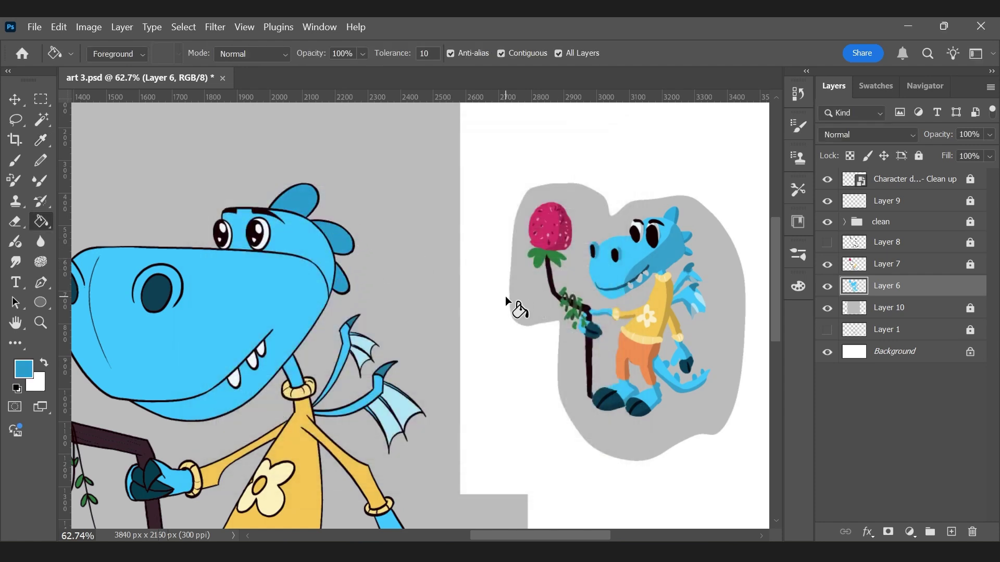
# Step: Show the shading layer, Layer 8, again, lock Layer 6, and save the document
pyautogui.click(827, 242)
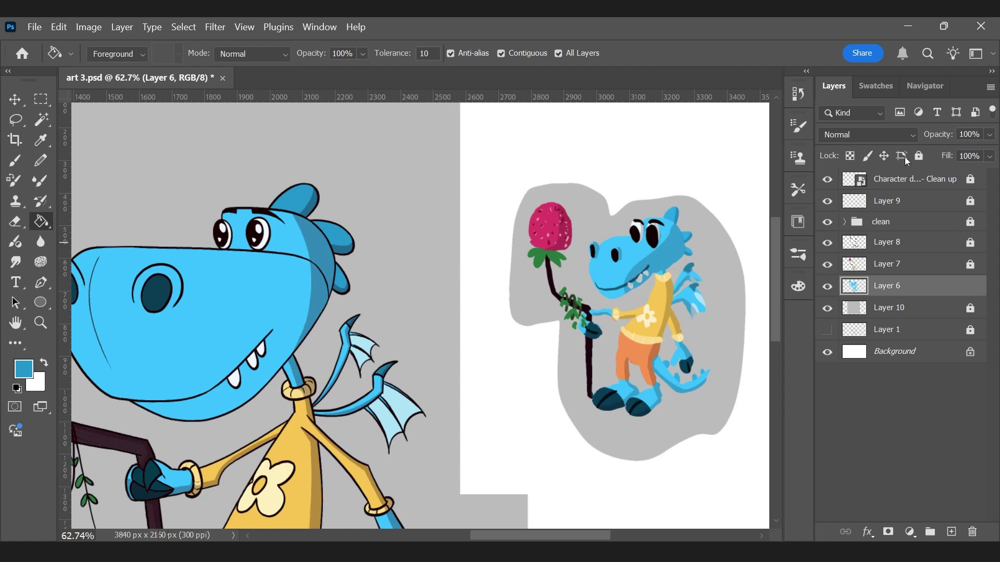
pyautogui.click(918, 155)
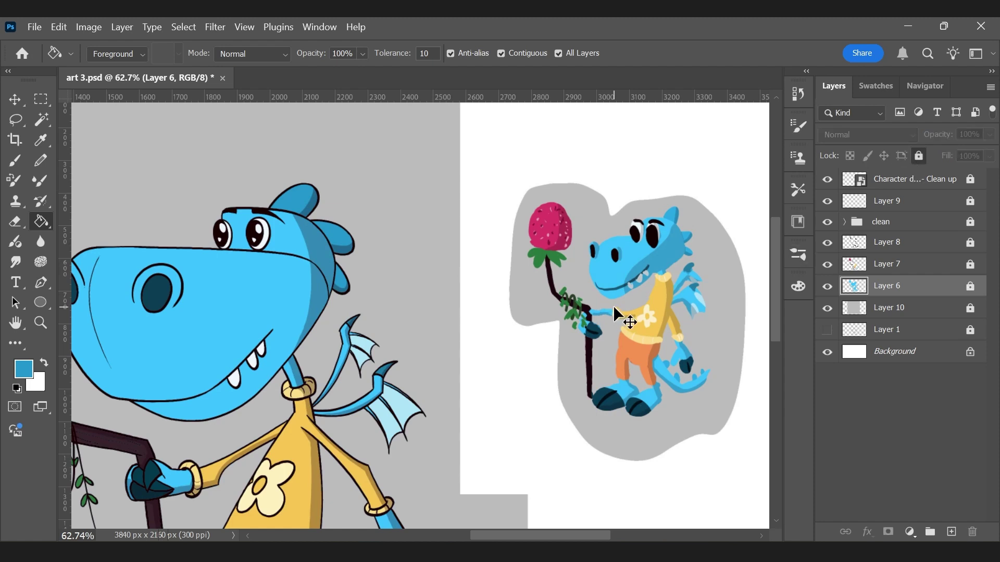
pyautogui.hotkey('ctrl', '0')
pyautogui.hotkey('ctrl', 's')
# Step: Hide the reference image layer and open the Export As settings for the finished dragon artwork
pyautogui.press('v')
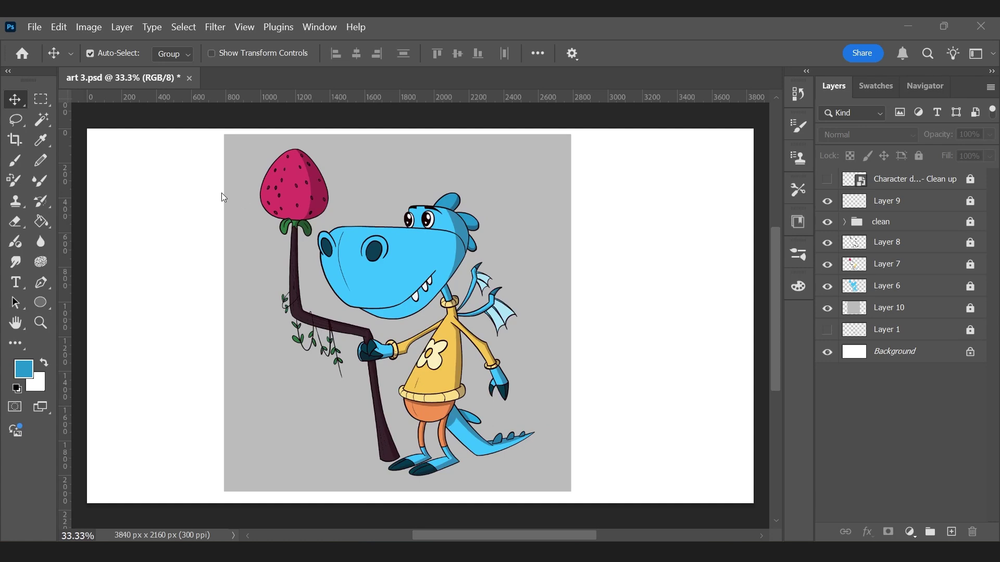
pyautogui.click(36, 28)
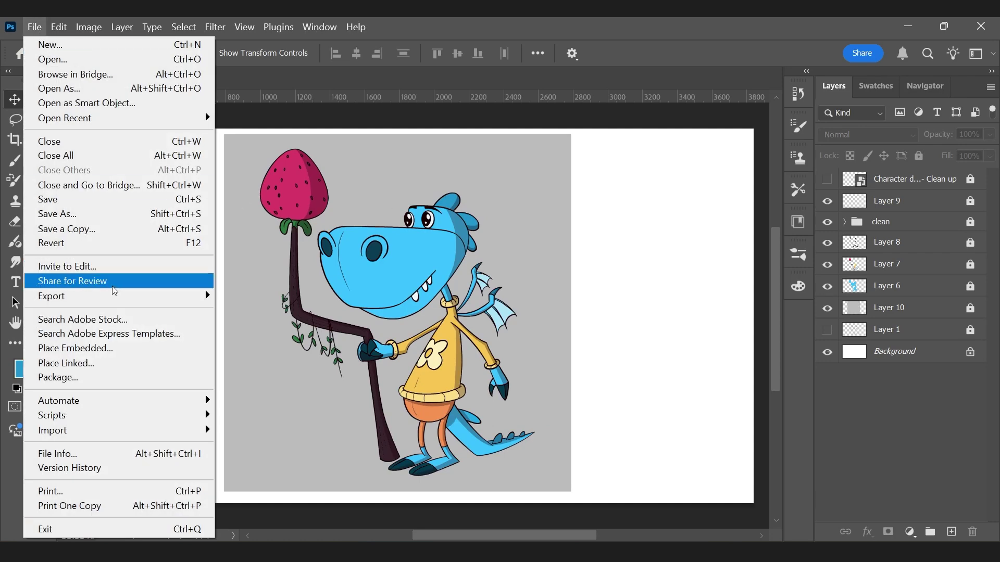
pyautogui.moveTo(115, 295)
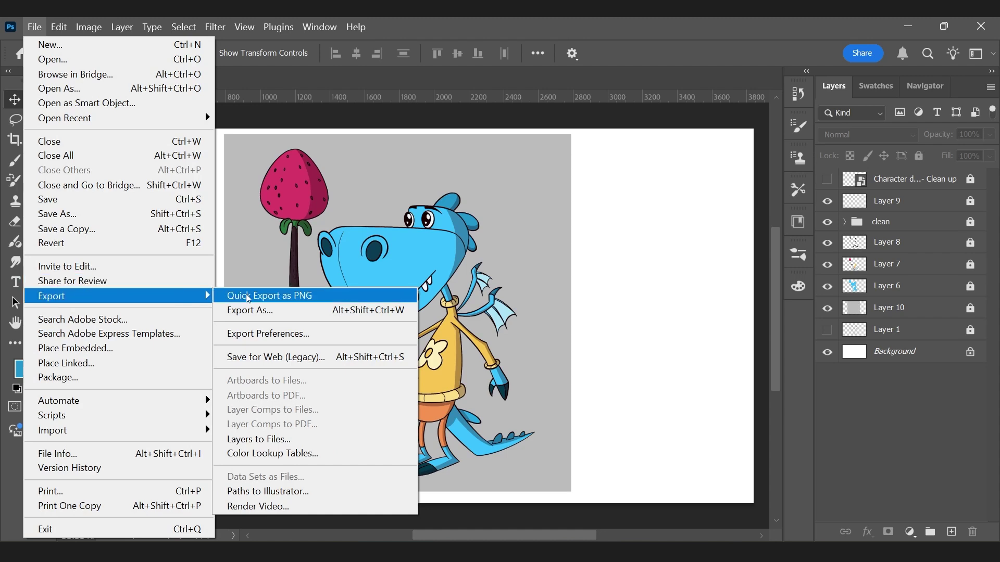
pyautogui.click(271, 311)
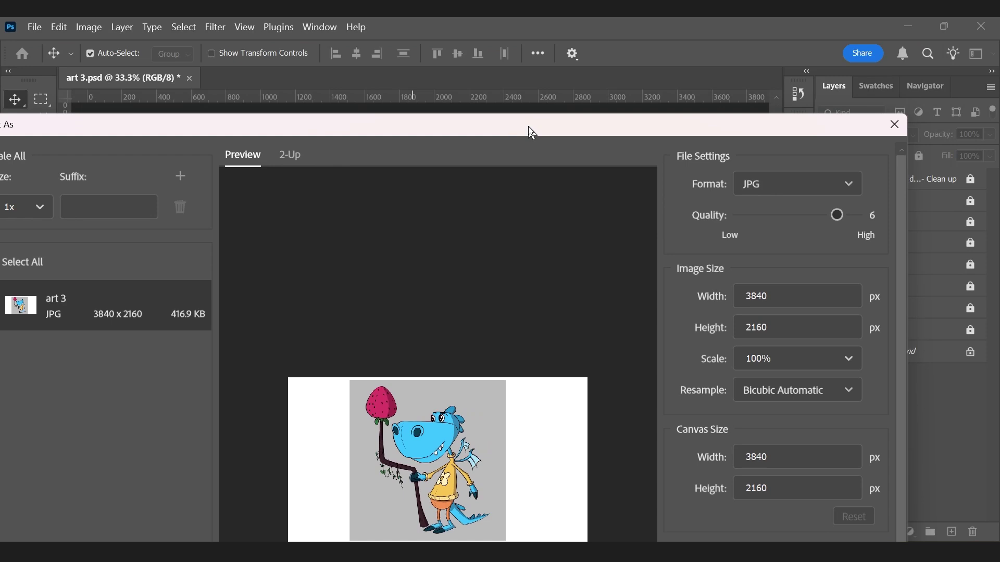
pyautogui.moveTo(529, 129); pyautogui.dragTo(539, 66)
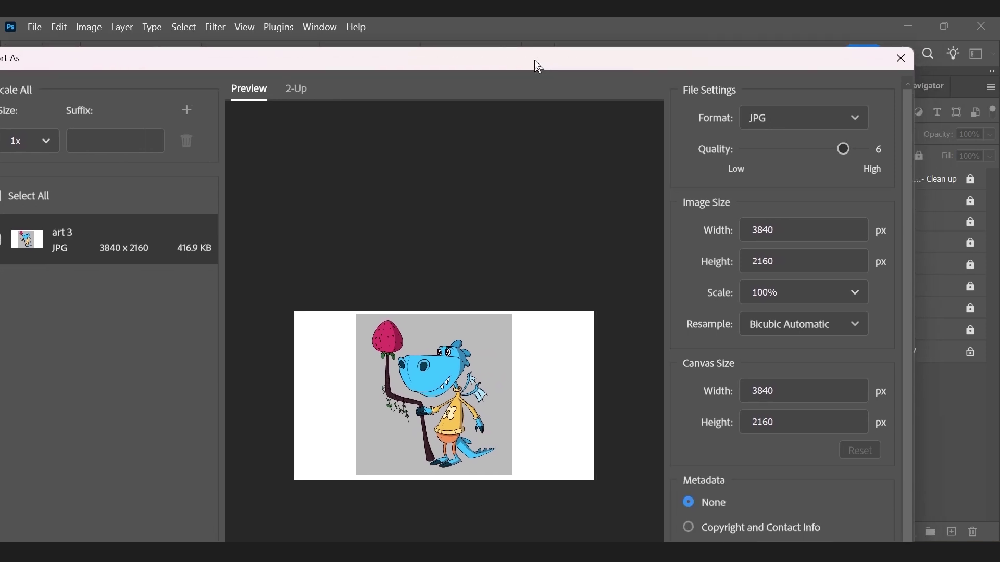
# Step: Keep JPG as the export format and raise the image quality setting
pyautogui.click(789, 121)
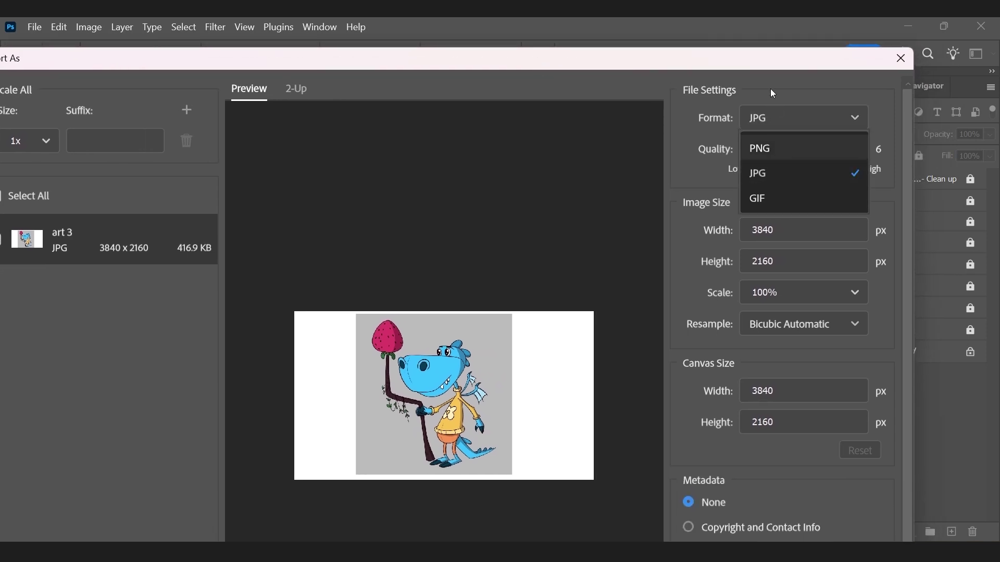
pyautogui.click(764, 67)
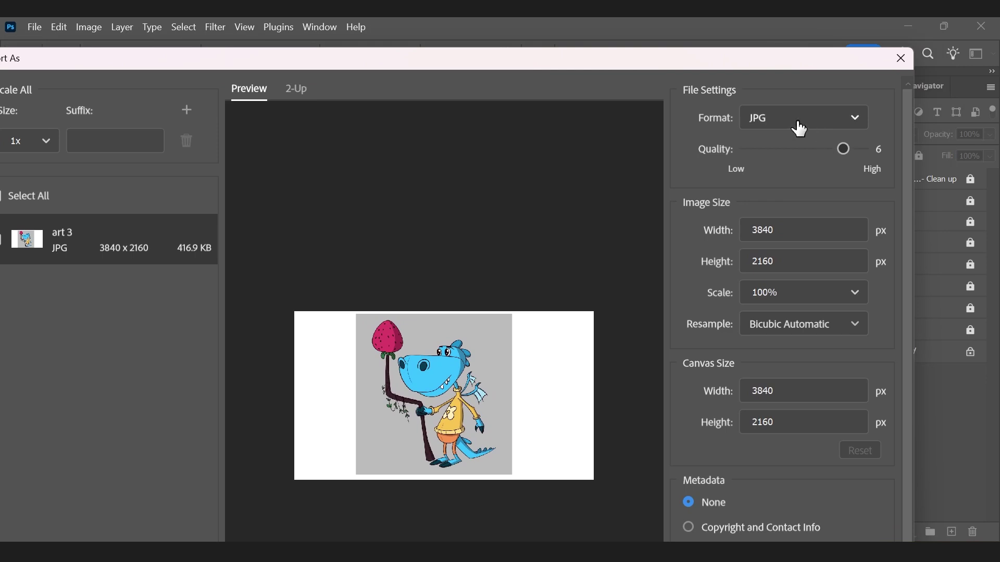
pyautogui.moveTo(850, 149)
pyautogui.mouseDown()
pyautogui.moveTo(822, 150)
pyautogui.moveTo(843, 150)
pyautogui.mouseUp()
pyautogui.moveTo(520, 62); pyautogui.dragTo(510, 0)
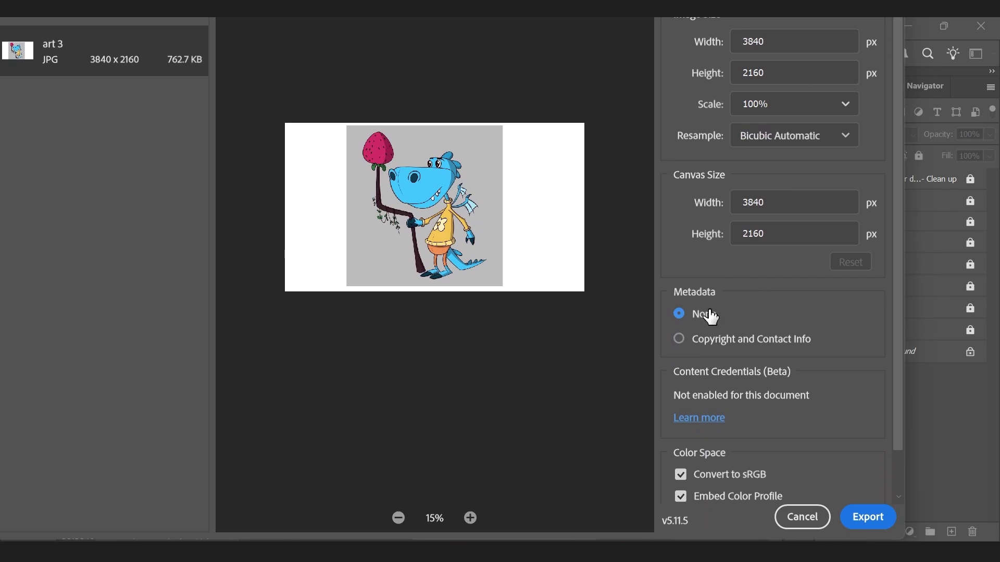
# Step: Export the artwork as the JPG file "art 3" into the "Character design 3" folder
pyautogui.click(866, 518)
pyautogui.click(279, 195)
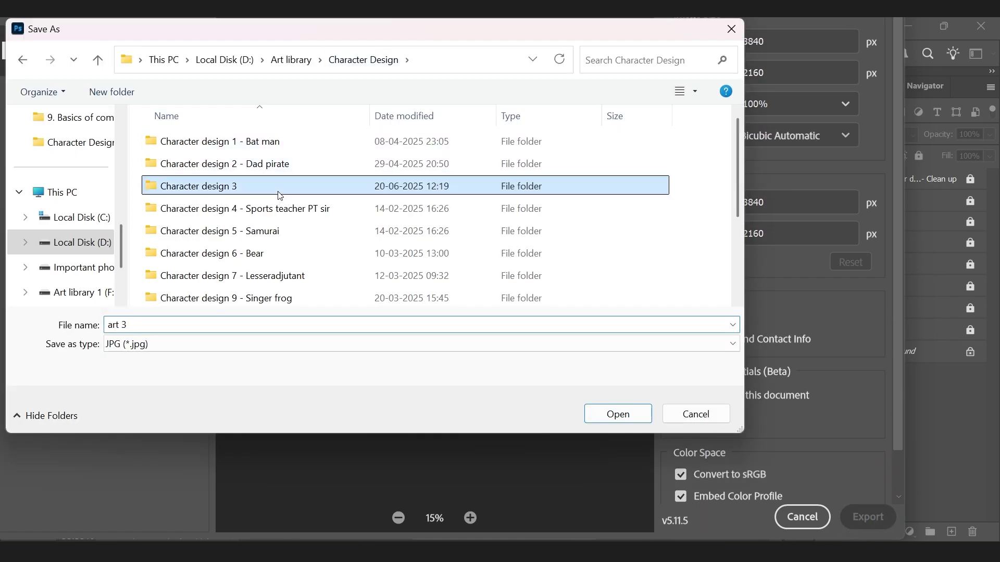
pyautogui.click(279, 195)
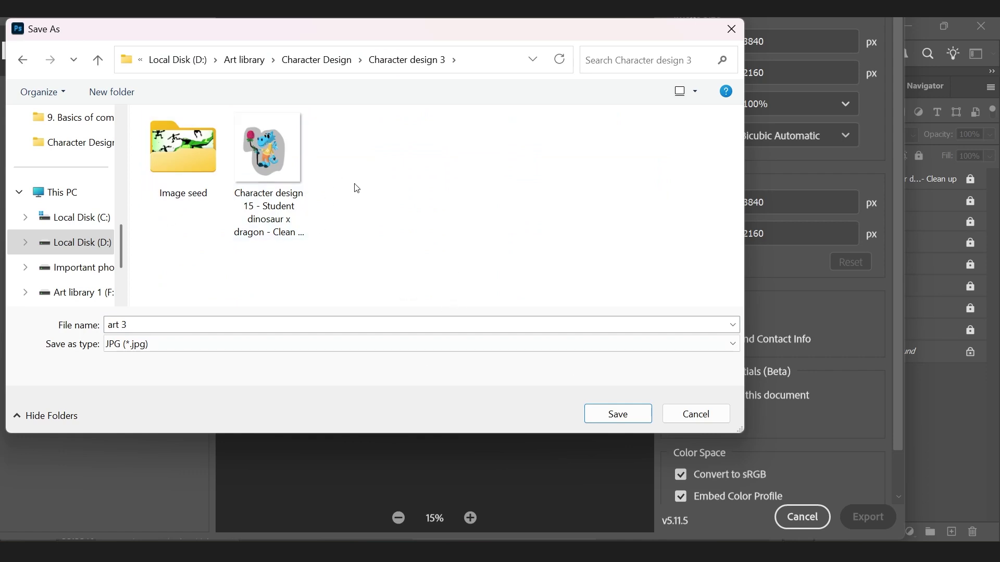
pyautogui.click(596, 405)
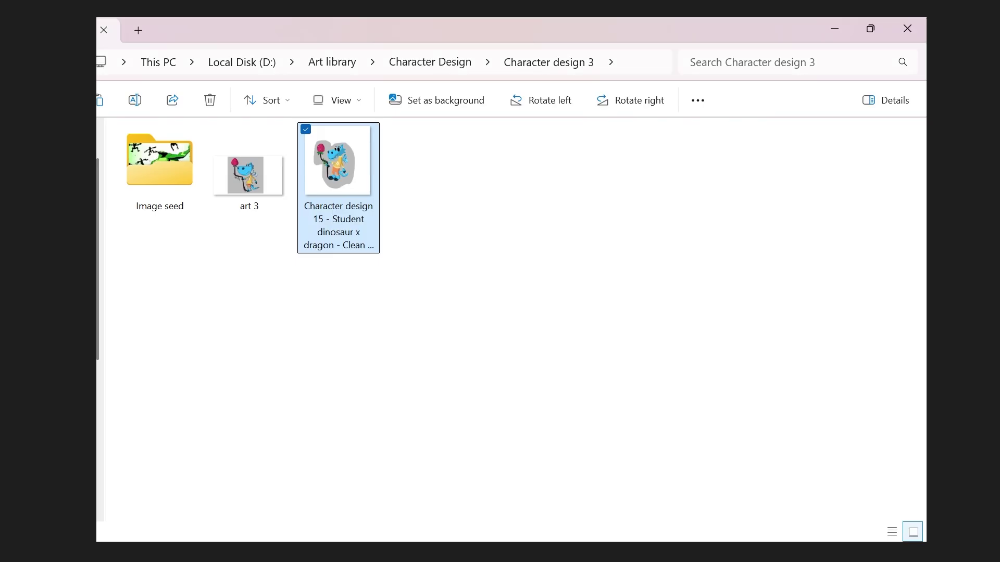
# Step: Switch to the file manager and open the exported art 3.jpg in the image viewer to check the finished illustration
pyautogui.doubleClick(258, 205)
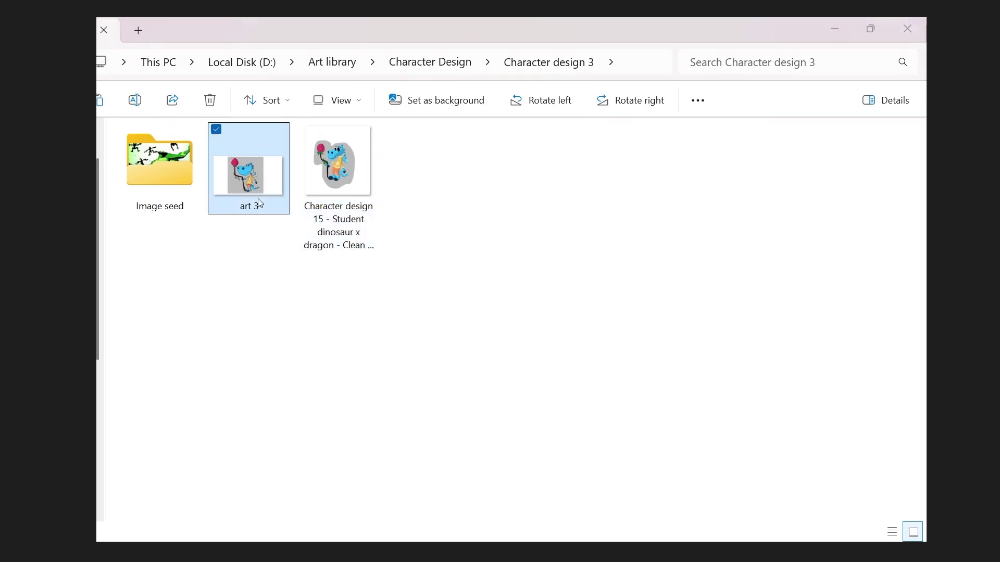
pyautogui.moveTo(435, 45); pyautogui.dragTo(489, 185)
pyautogui.doubleClick(489, 184)
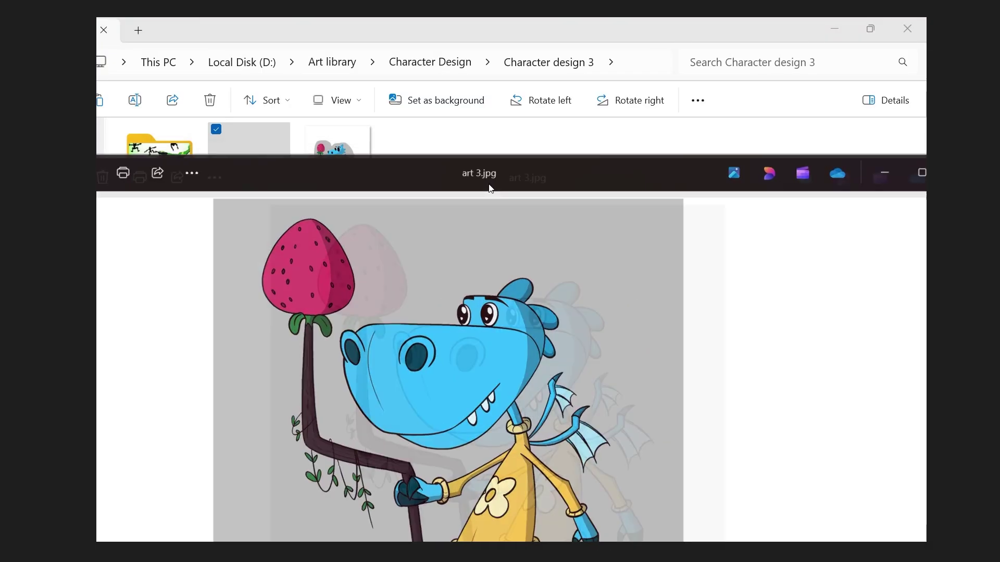